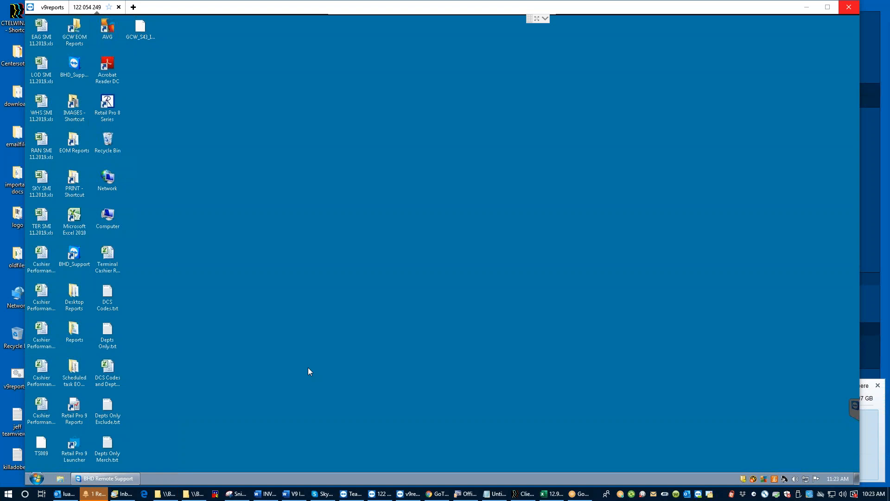
Step: Launch Retail Pro 9 from the desktop and sign in with the account password
double_click(74, 448)
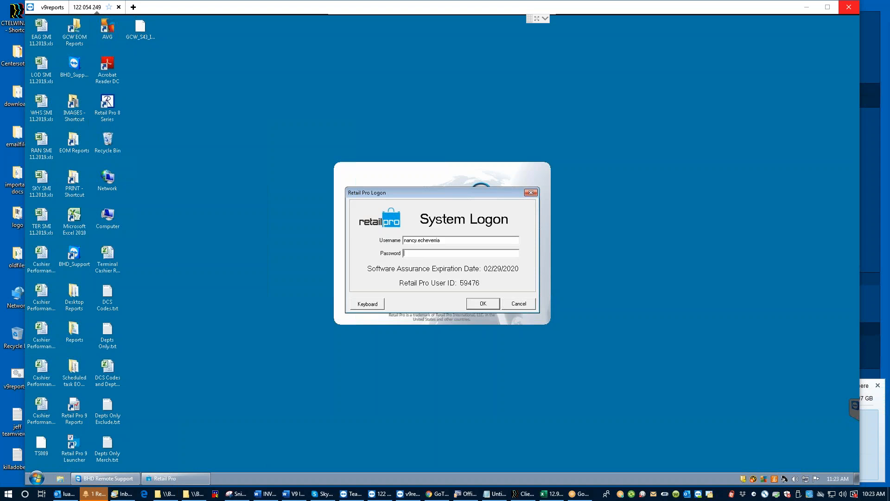
text(****)
key(Return)
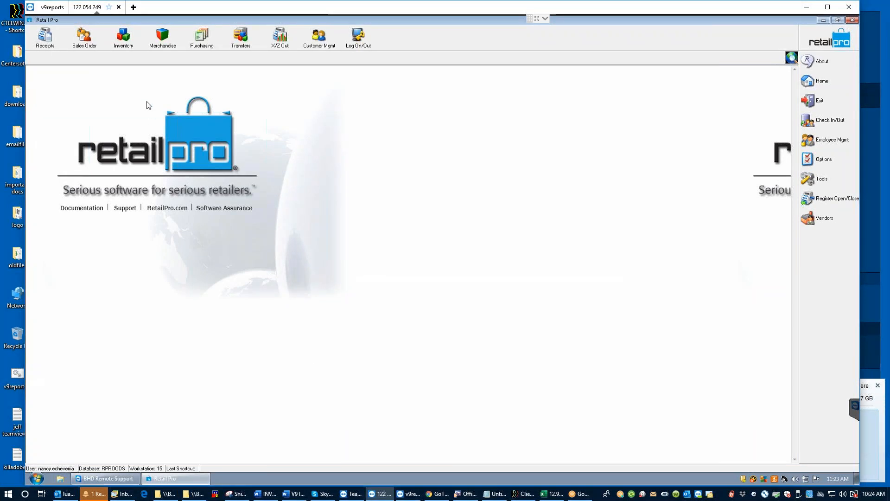
Step: Open the Inventory module's Physical Inventory sheets by store
click(123, 41)
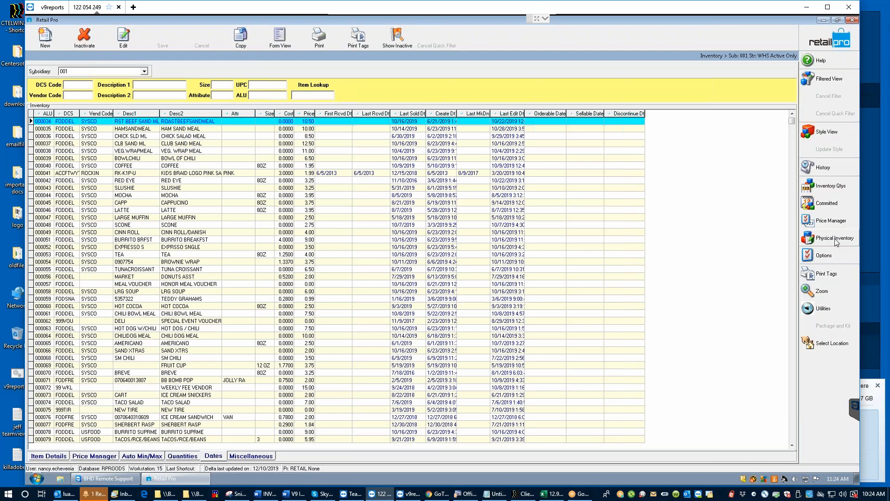
click(835, 238)
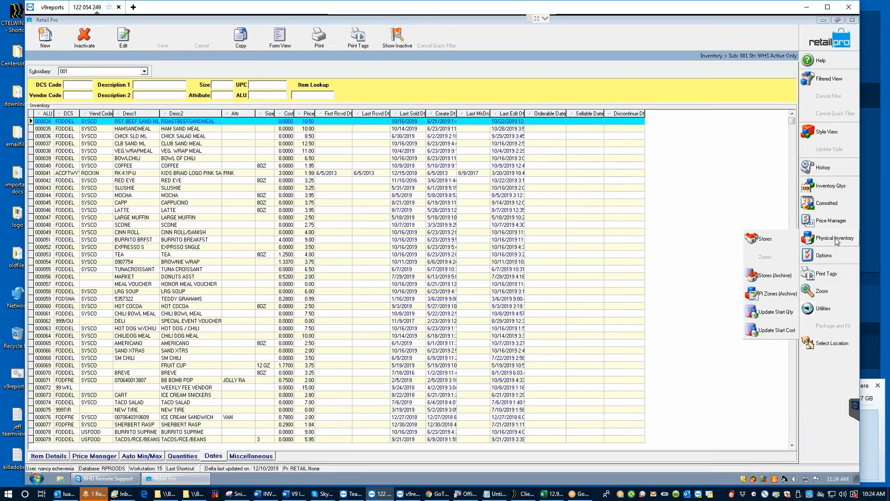
click(765, 239)
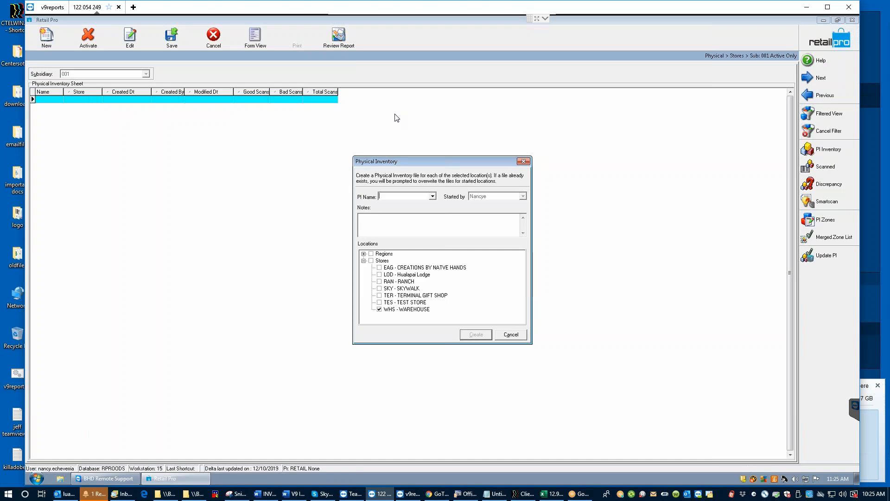
Step: Create sheet 'training' for LOD - Hualapai Lodge only, excluding WHS, with no filter criteria
text(trainig)
key(BackSpace)
click(380, 274)
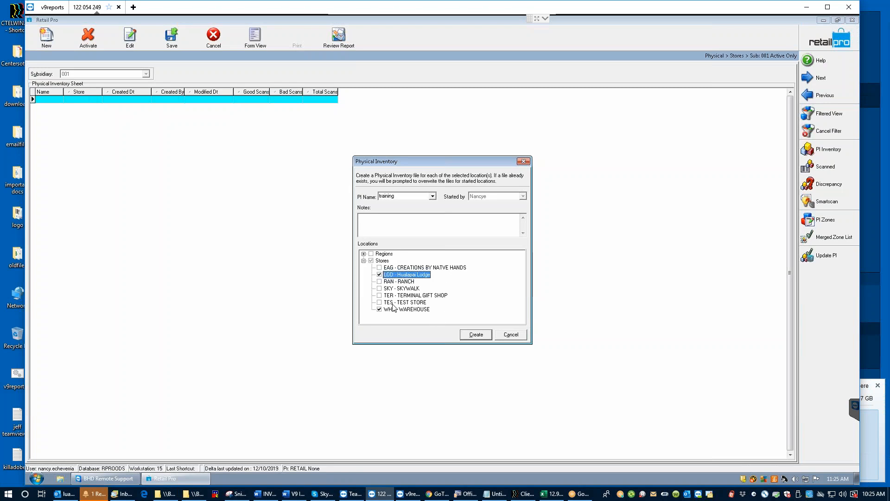
click(380, 309)
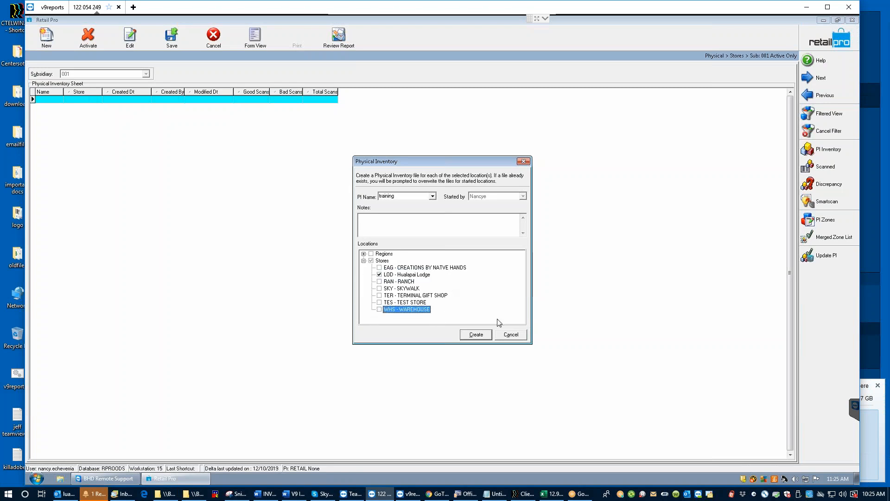
click(475, 335)
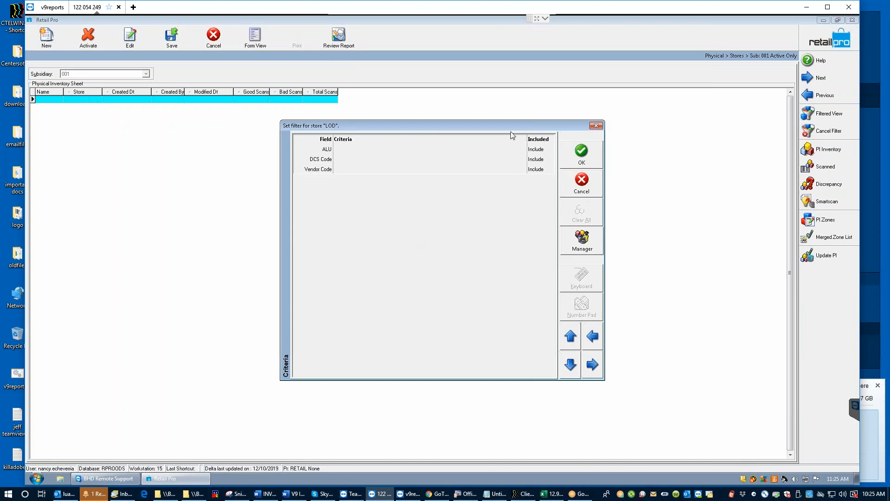
click(582, 153)
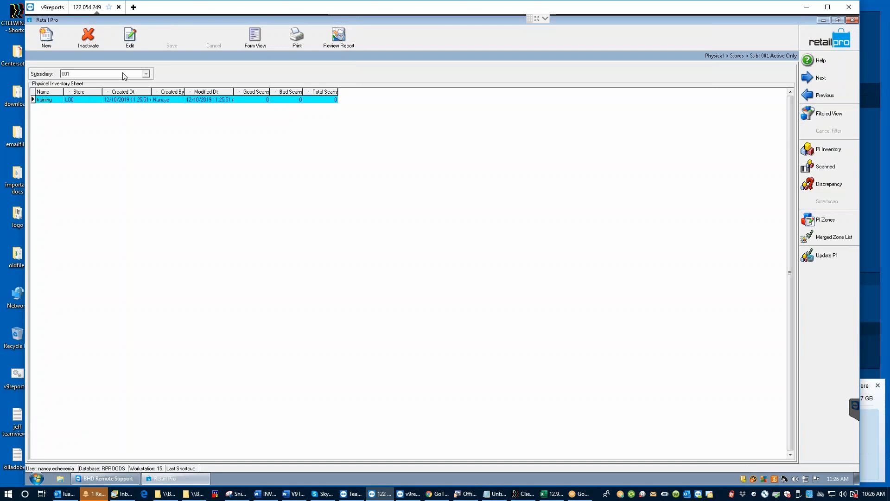
Step: Inactivate the training sheet and close the physical inventory sheets
click(88, 45)
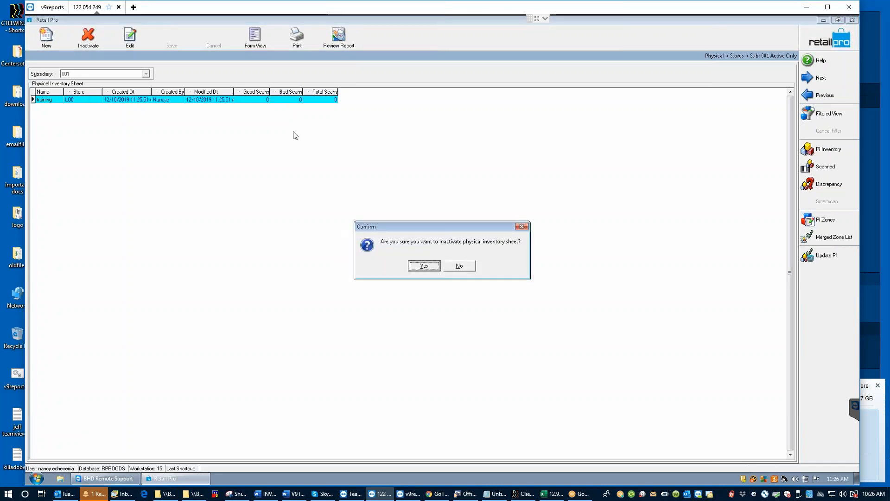
click(423, 264)
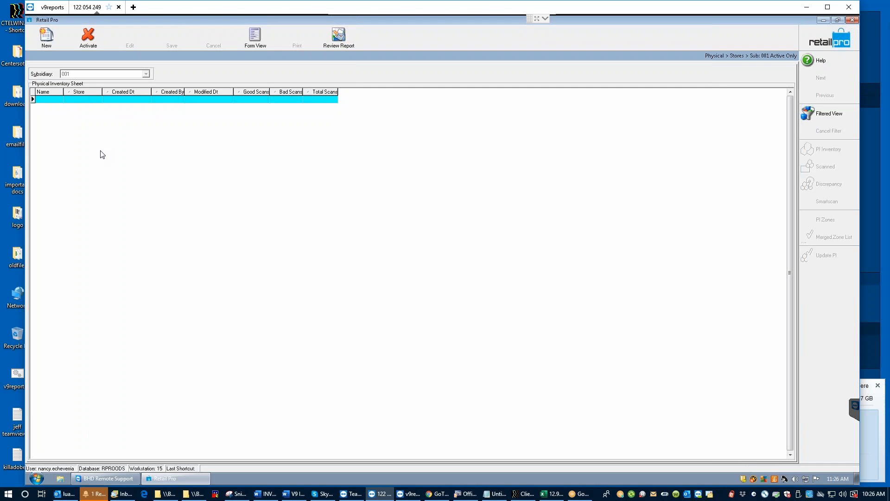
click(822, 46)
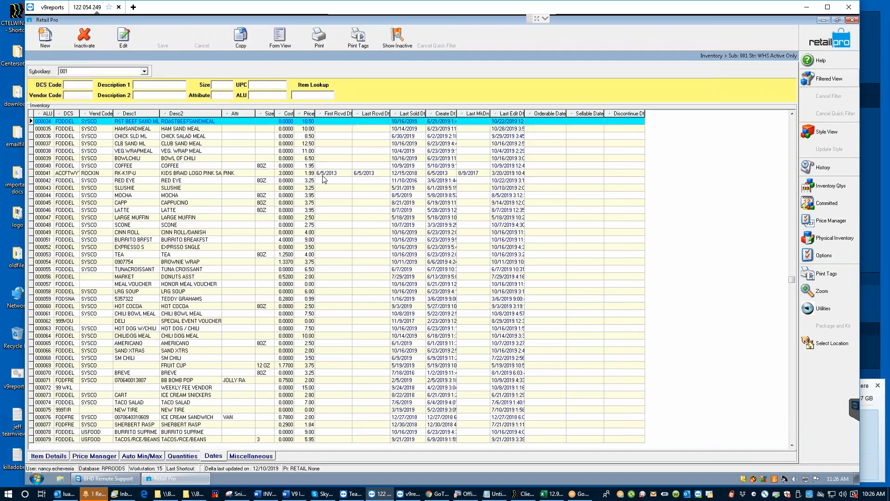
Step: Go back to Home and reopen Inventory's Physical Inventory sheets by store
click(833, 41)
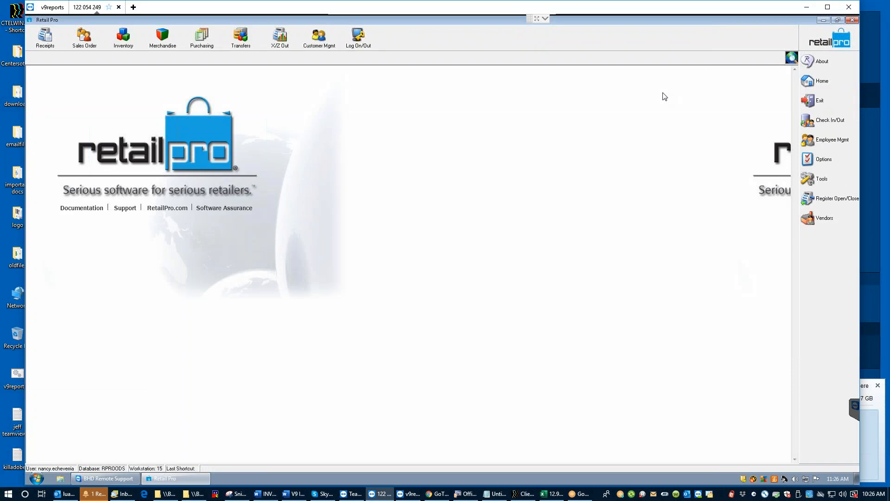
click(123, 38)
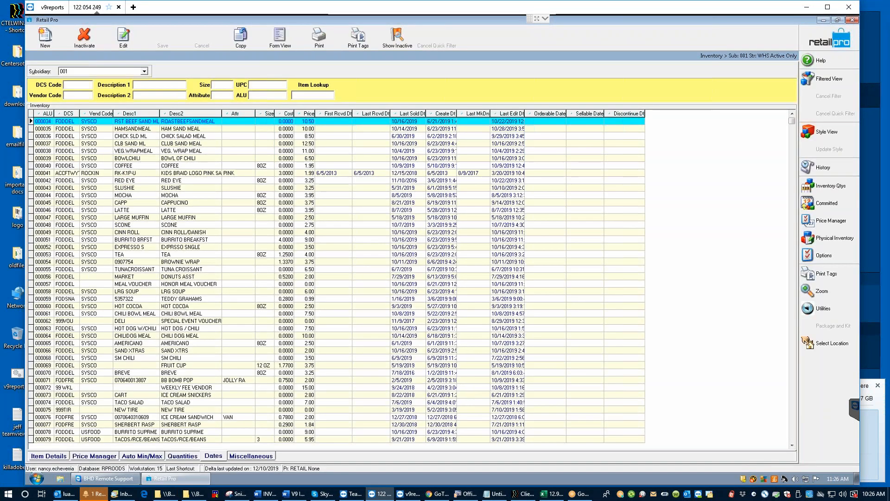
click(843, 241)
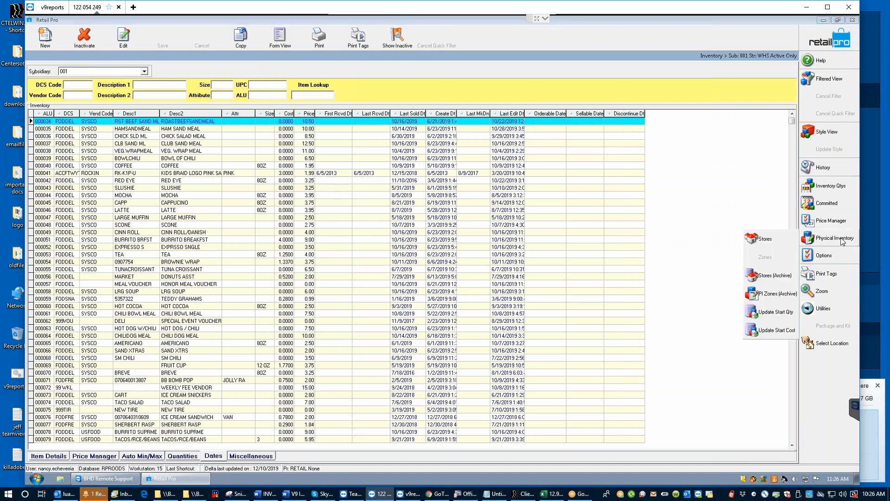
click(765, 239)
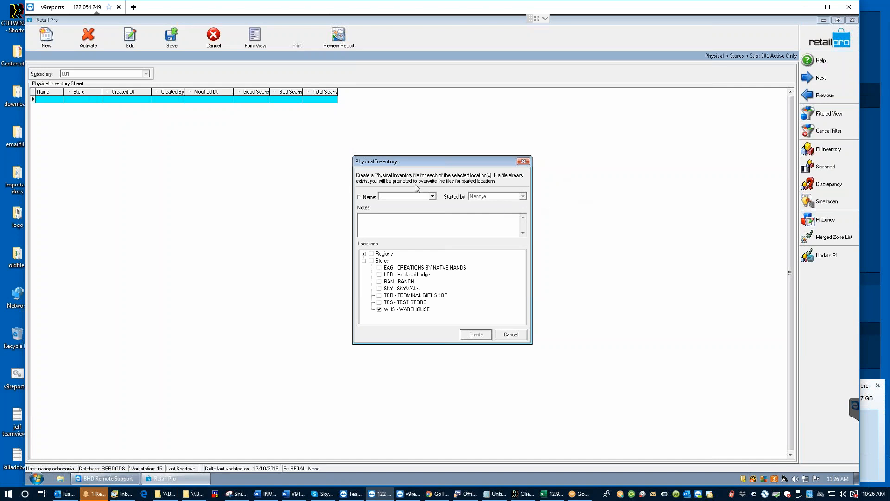
Step: Create a 'training' sheet for LOD only, excluding WHS, then return to the inventory list
text(training)
click(380, 275)
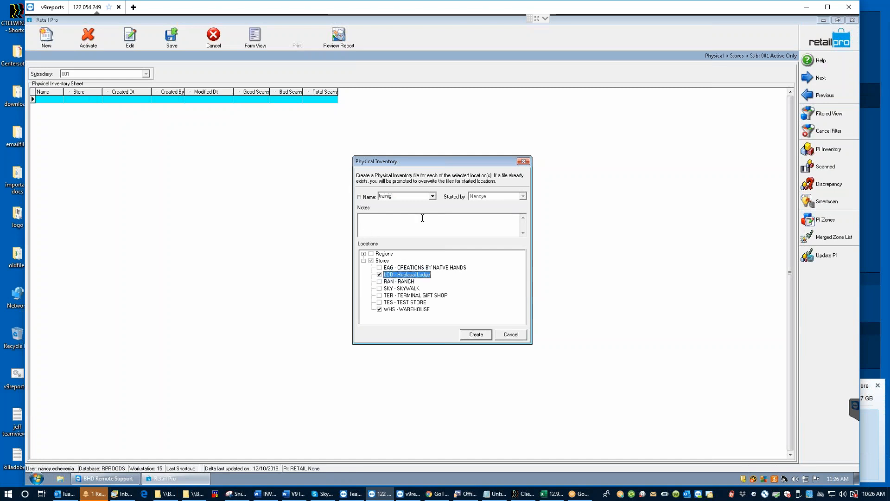
click(380, 309)
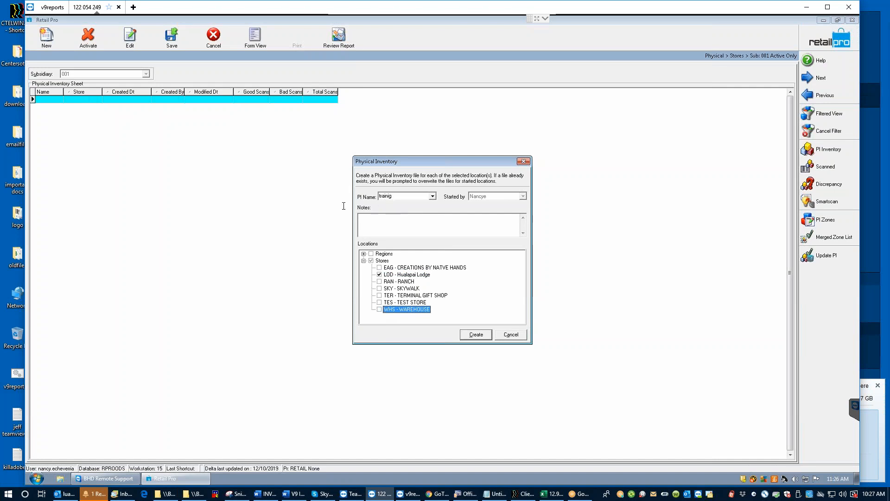
double_click(390, 196)
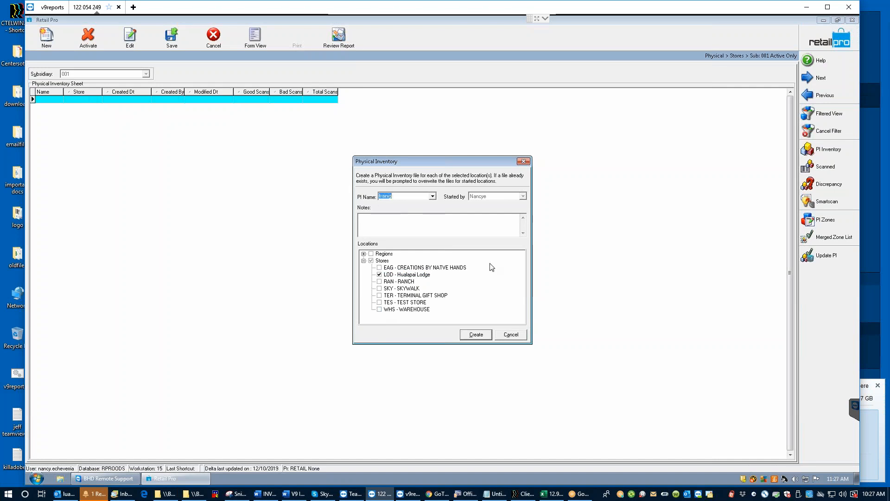
click(476, 334)
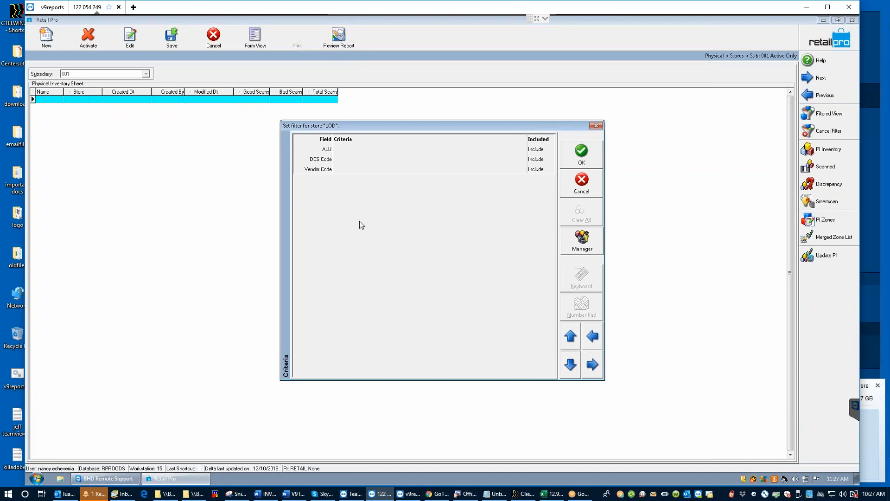
click(582, 152)
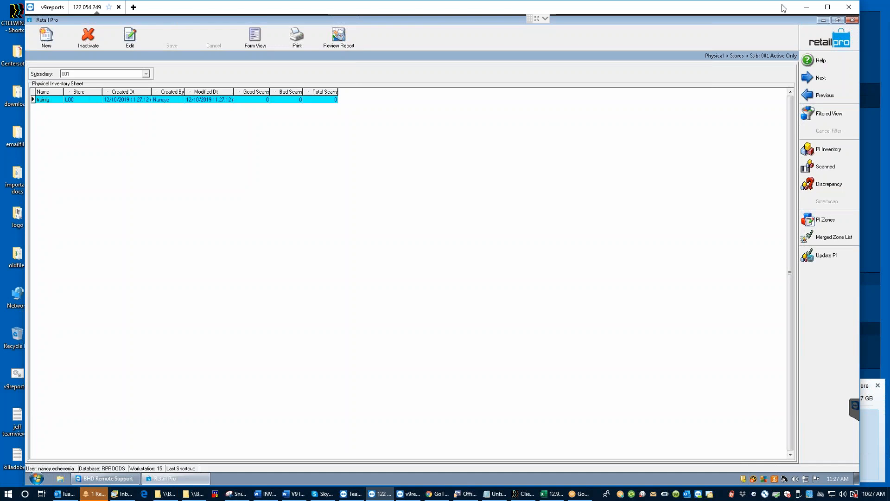
click(824, 33)
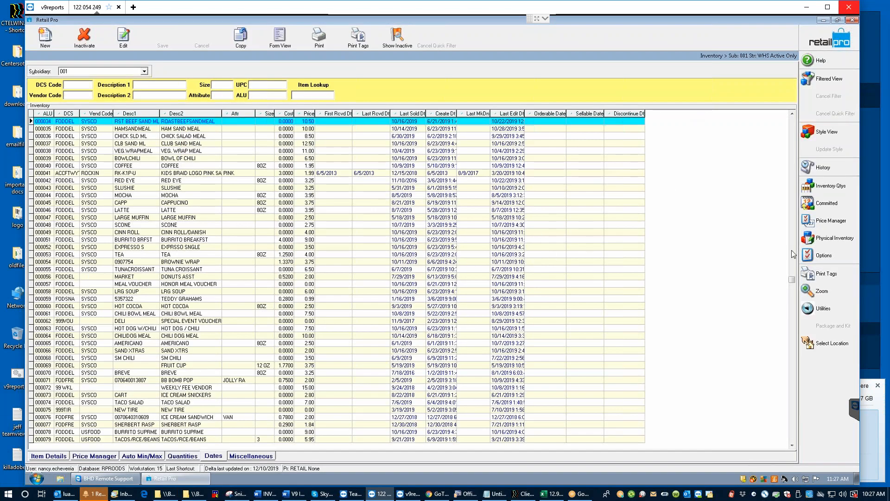
Step: Open Physical Inventory by store and show the LOD sheet's item list
click(841, 238)
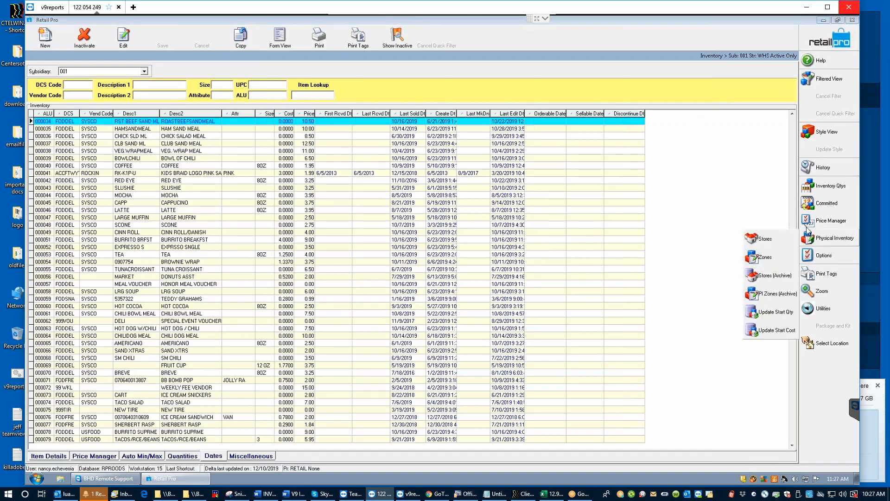
click(768, 240)
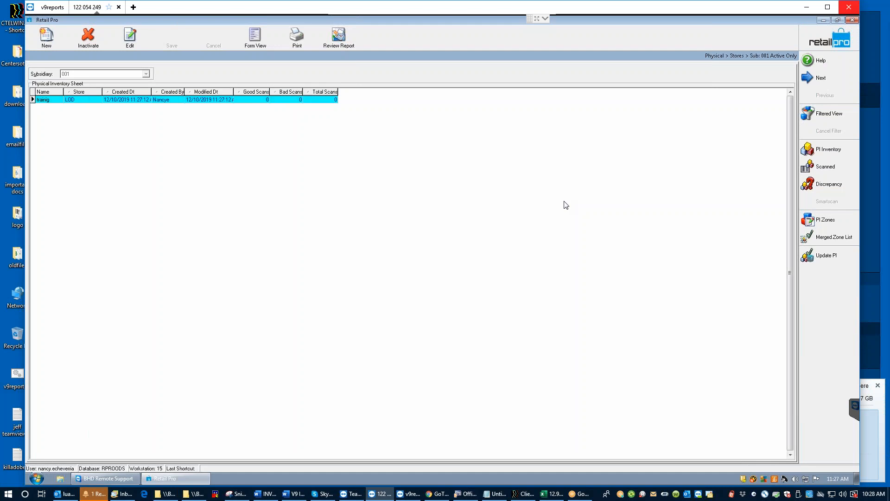
click(826, 151)
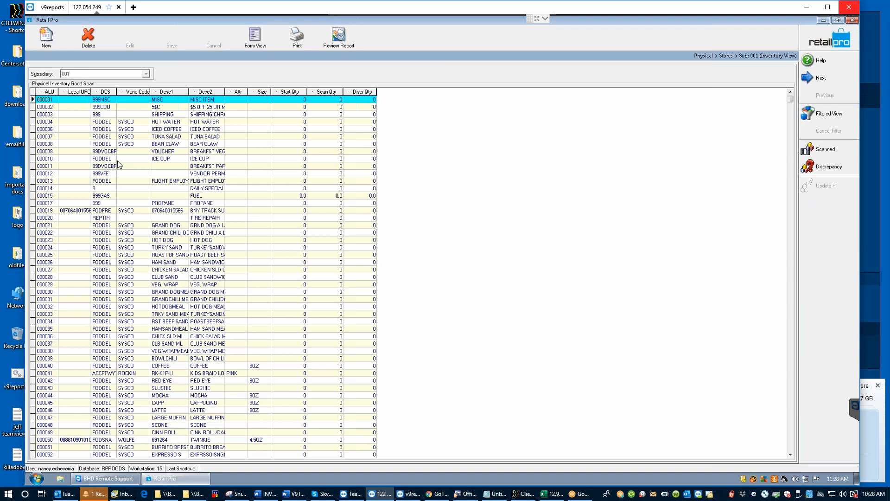
click(50, 166)
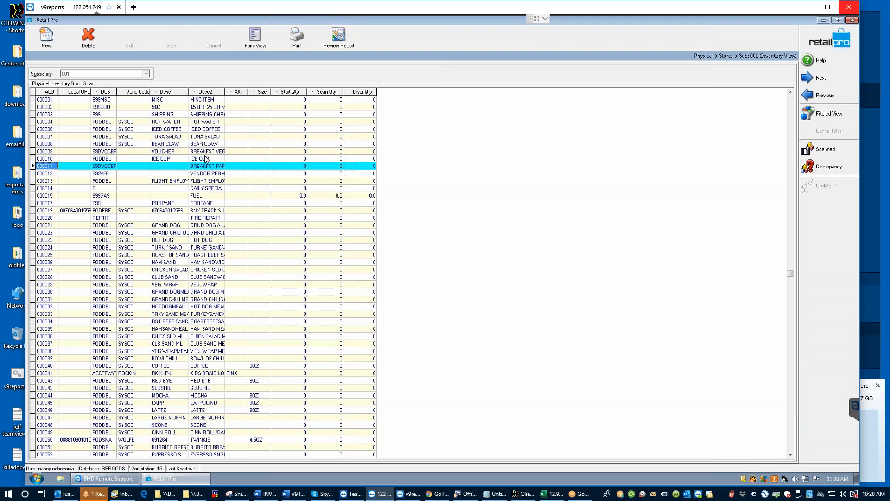
click(287, 196)
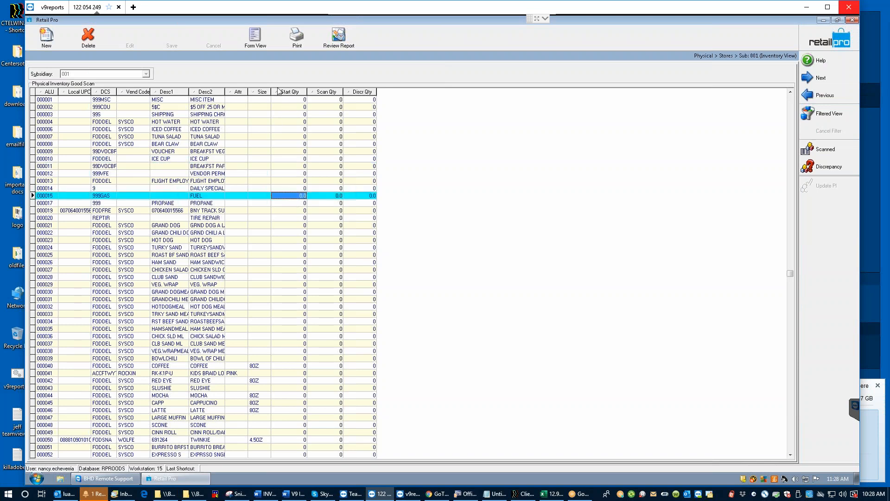
click(278, 92)
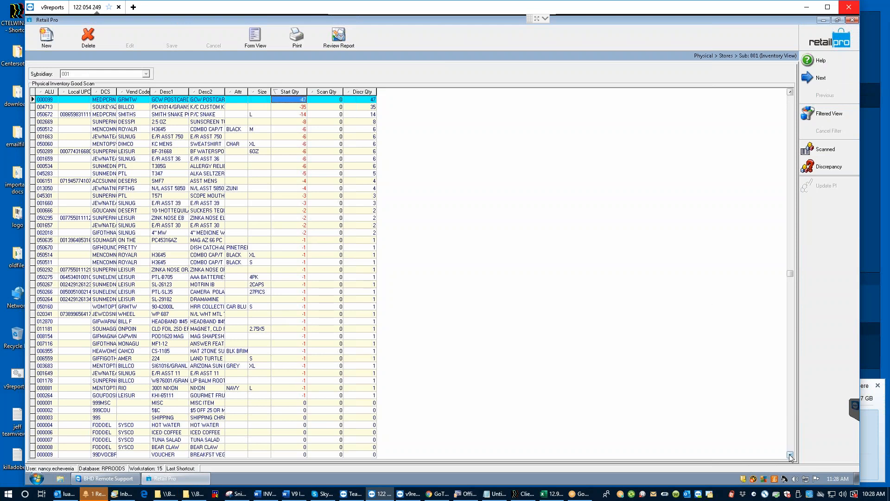
click(289, 114)
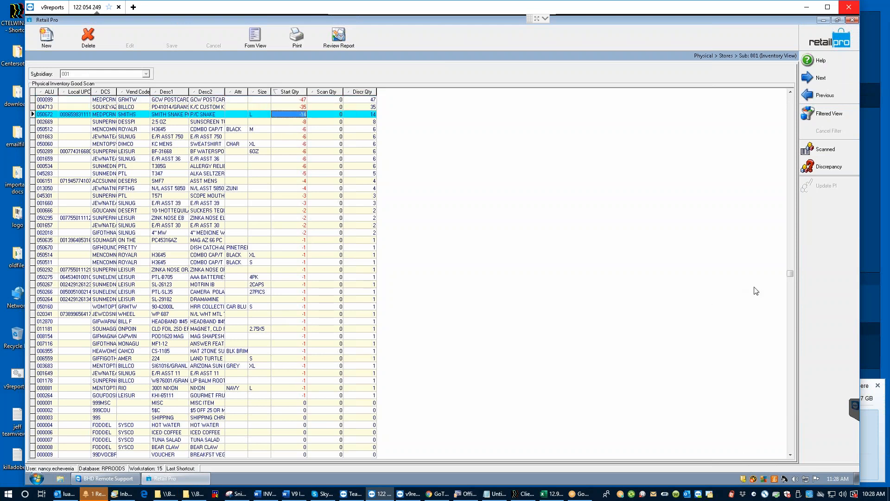
key(Down)
key(Down)
key(Down)
key(Down)
key(Down)
key(Down)
key(Down)
key(Down)
key(Down)
key(Down)
key(Down)
key(Down)
key(Down)
key(Down)
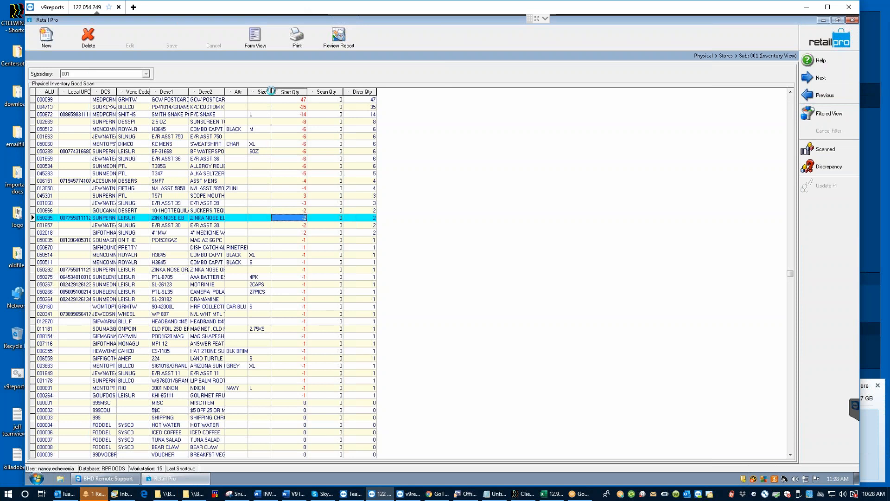
click(272, 91)
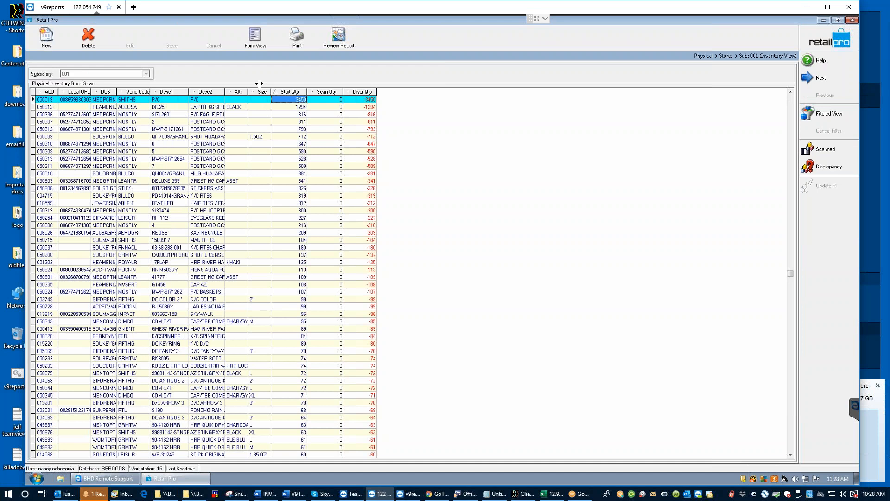
click(44, 173)
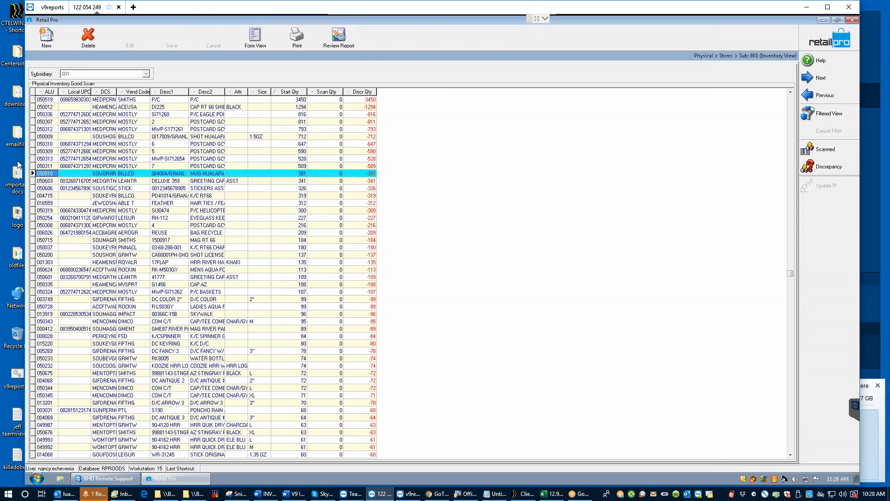
click(52, 180)
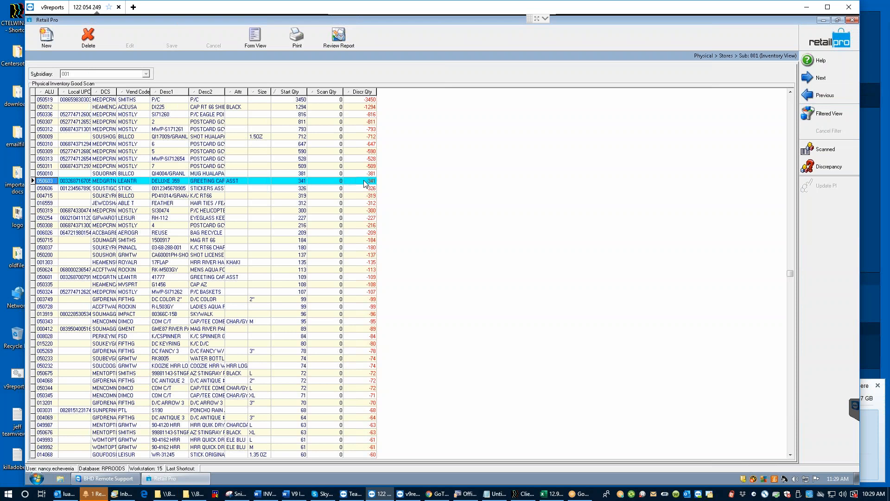
click(839, 38)
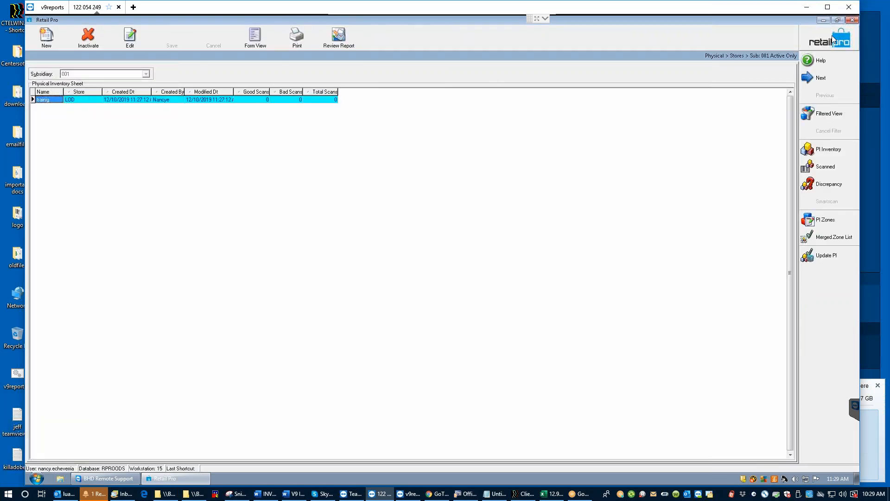
Step: Open the PI Zones list for the LOD physical inventory sheet
click(829, 222)
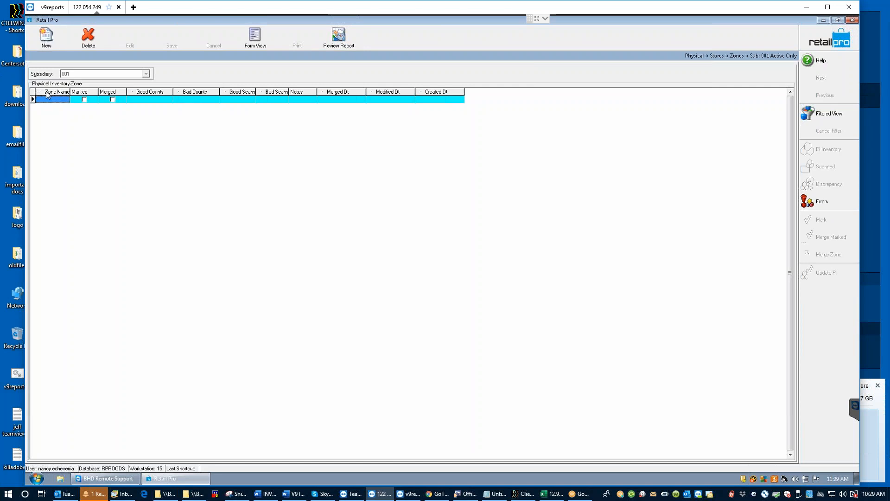
Step: Add a new zone named 'training' for store LOD - Hualapai Lodge
click(46, 40)
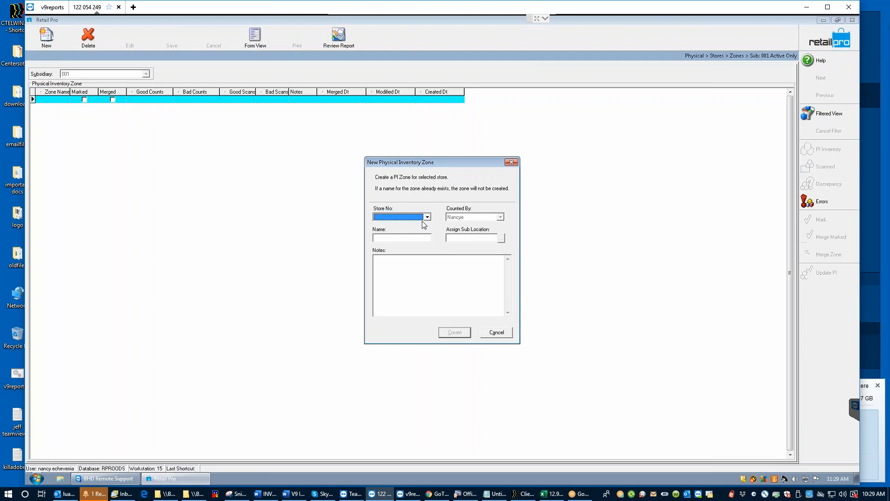
click(427, 217)
click(400, 222)
click(382, 236)
text(training)
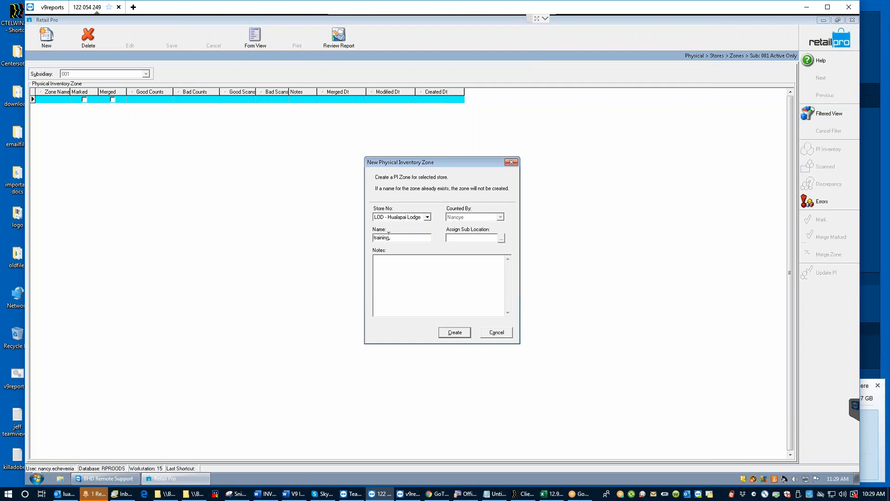
click(456, 332)
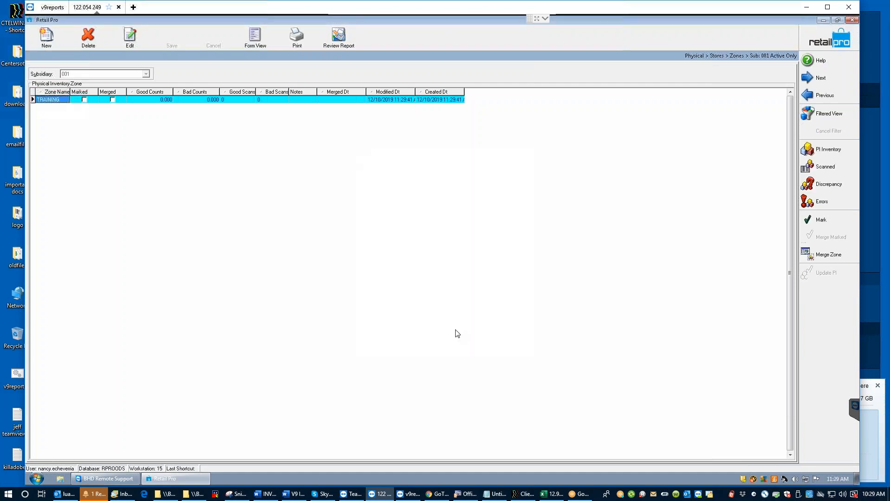
click(443, 99)
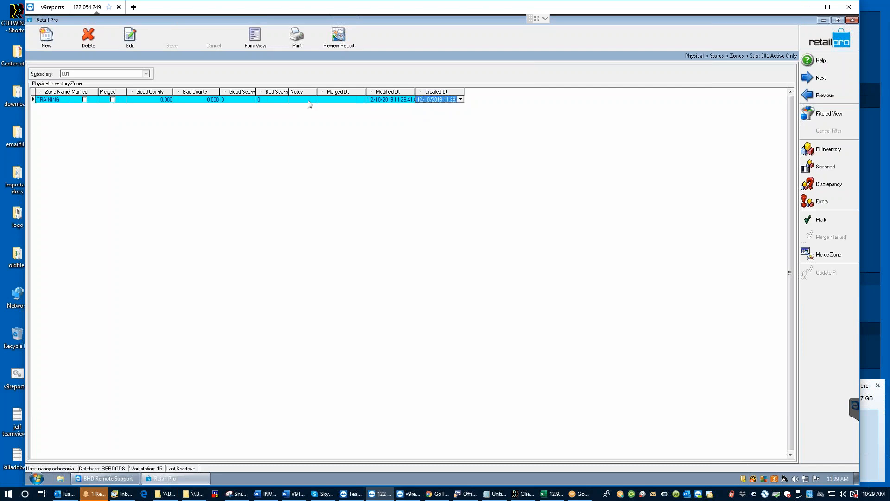
Step: Show the TRAINING zone's scanned items and open Add Counts for manual entry
click(828, 167)
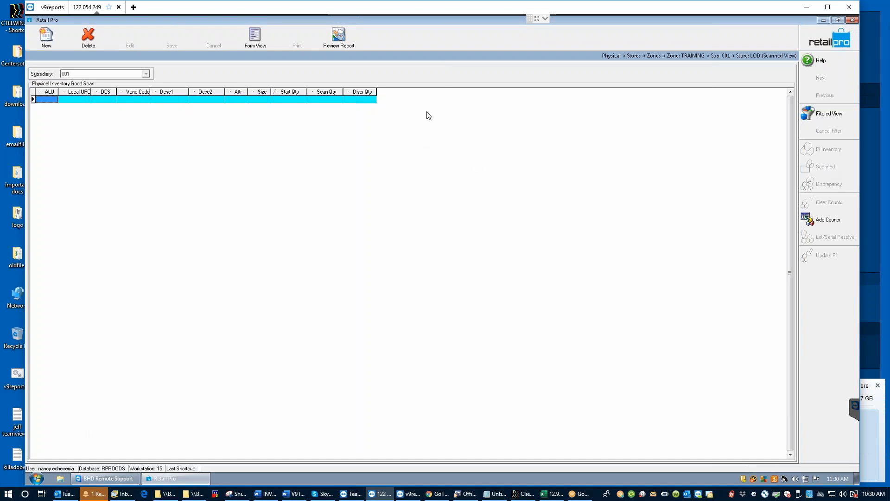
click(834, 224)
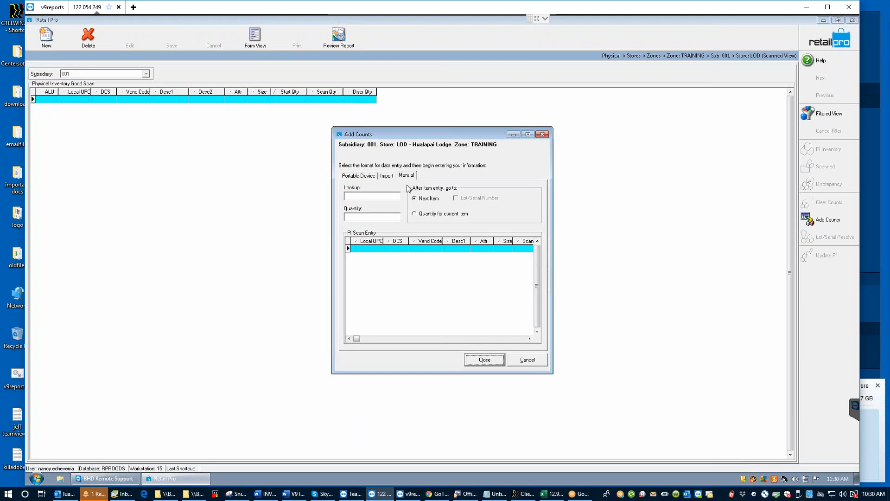
Step: Switch to per-item quantity entry and record 381 for item 050010
click(415, 215)
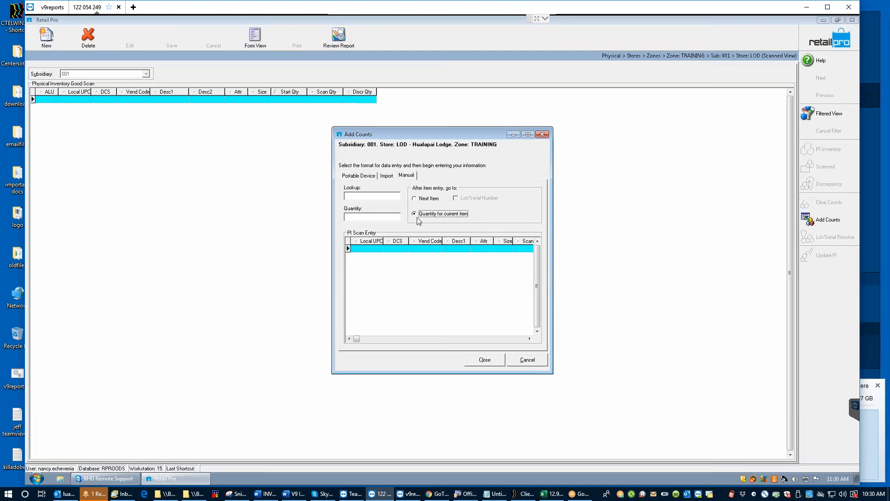
click(354, 197)
text(050010)
key(Return)
text(381)
key(Return)
Step: Record 300 for item 050030 and close Add Counts
text(50030)
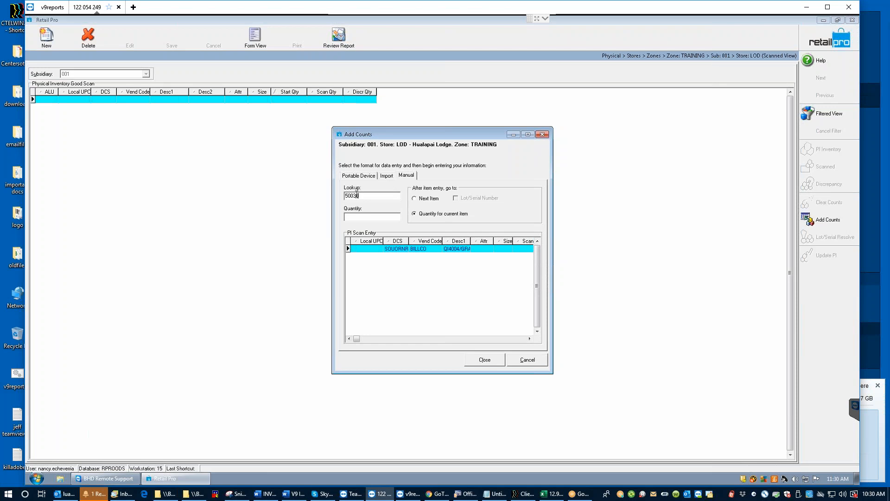
key(BackSpace)
key(BackSpace)
key(BackSpace)
key(BackSpace)
key(BackSpace)
text(050030)
key(Return)
text(300)
key(Return)
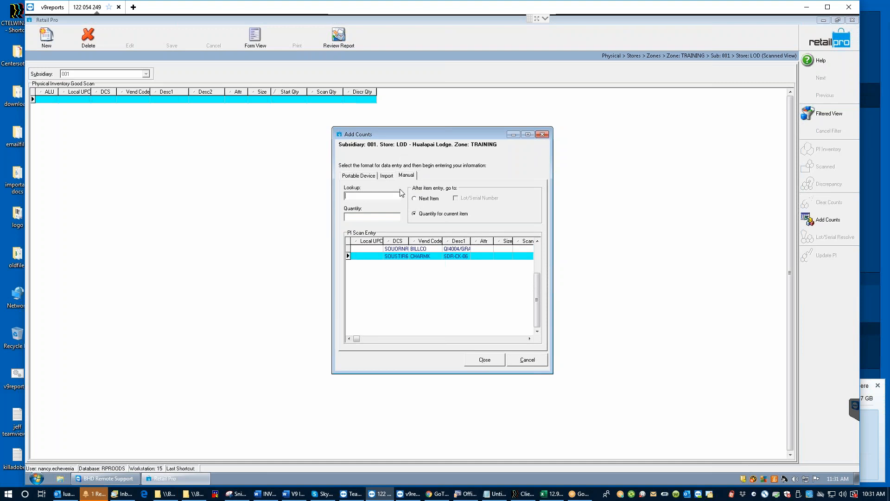
click(484, 359)
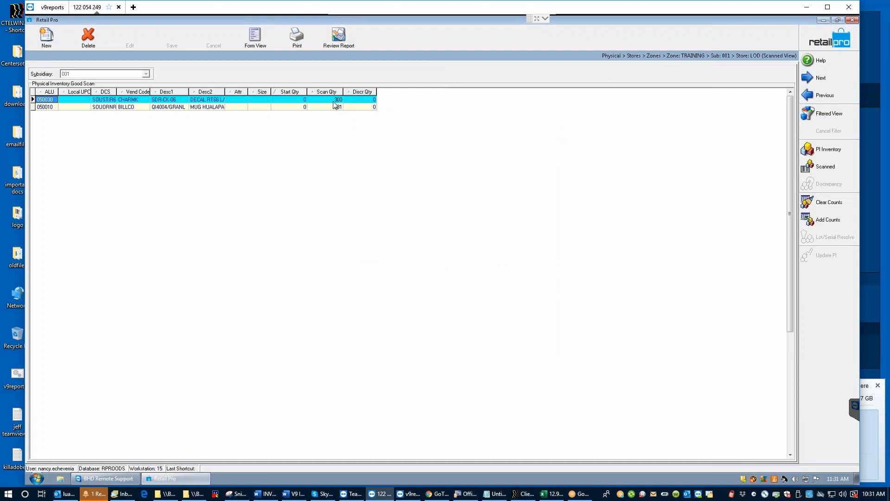
Step: Check the discrepancy quantities of items 050030 and 050010, then leave the Scanned View
click(352, 100)
click(354, 107)
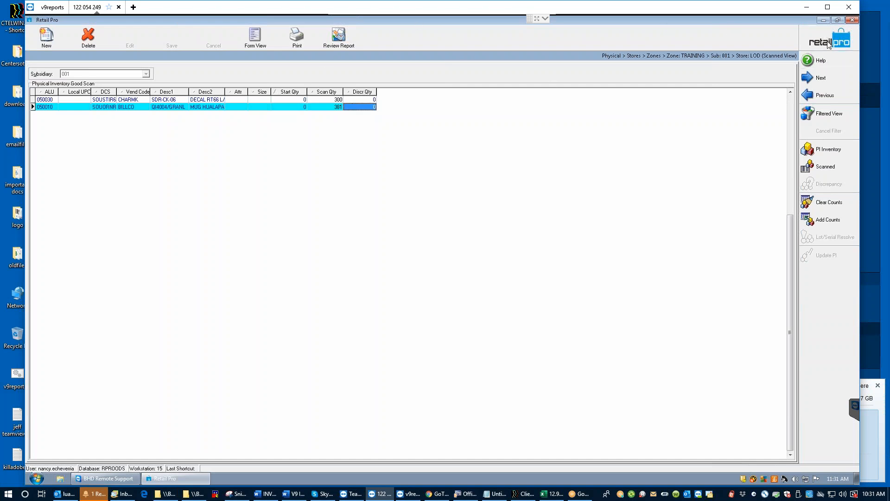
key(Escape)
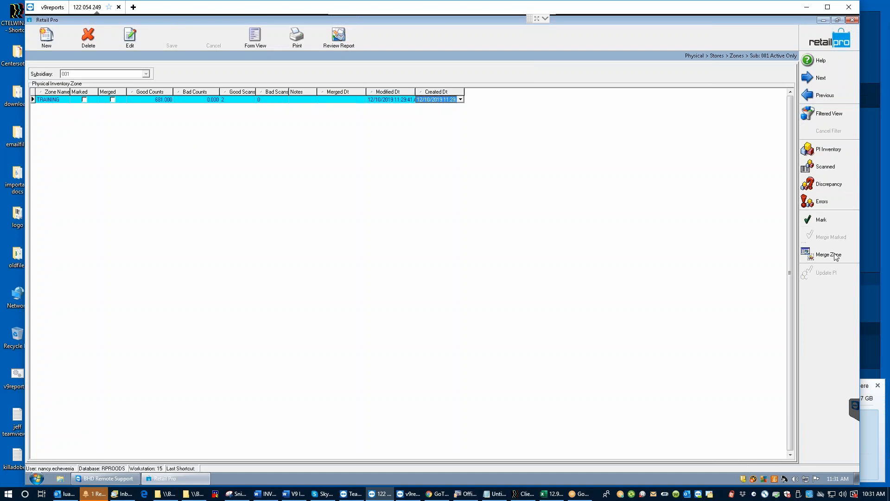
Step: Merge the TRAINING zone into physical inventory and return to the LOD inventory sheet list
click(818, 259)
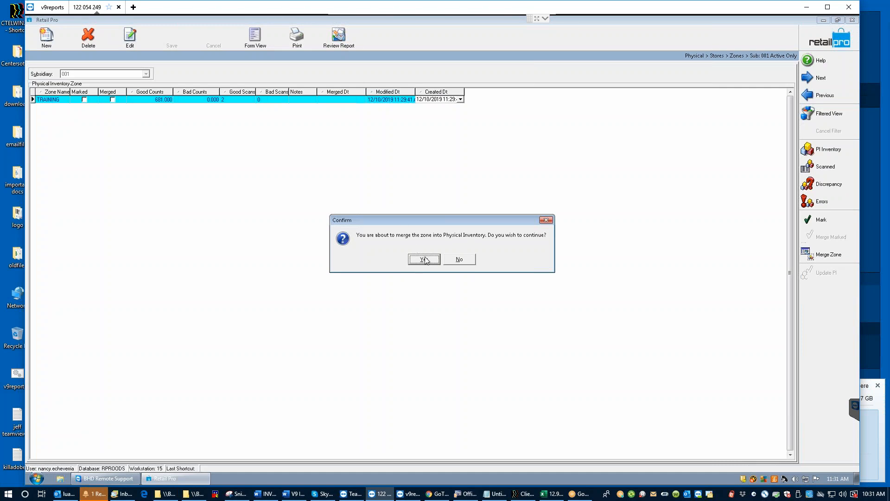
click(416, 256)
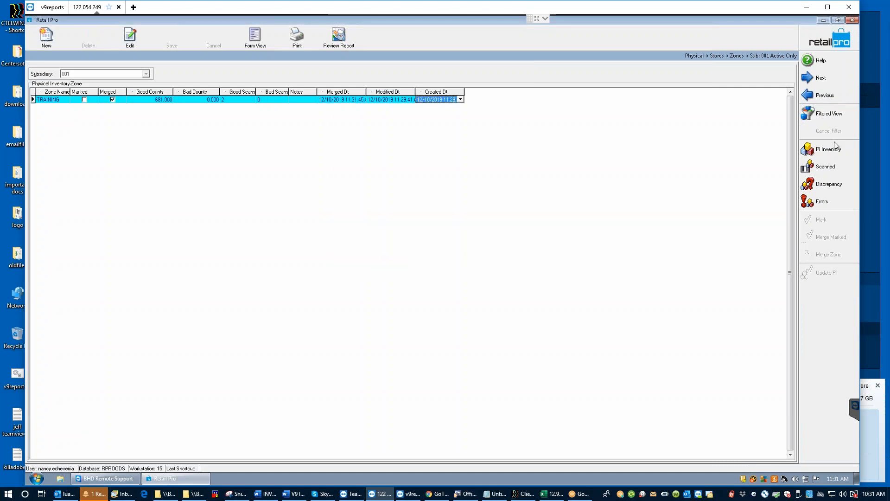
click(821, 40)
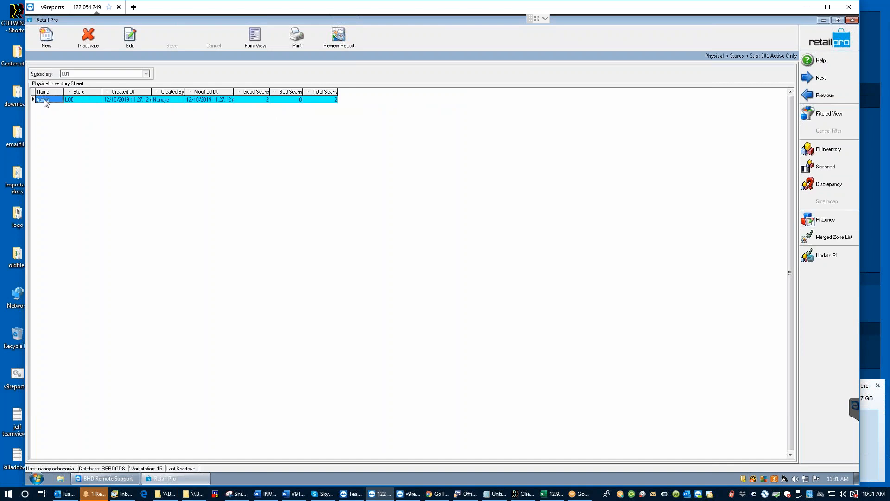
Step: Open the Layout Manager for the inventory sheet list's columns
click(251, 101)
right_click(293, 91)
mouse_move(326, 131)
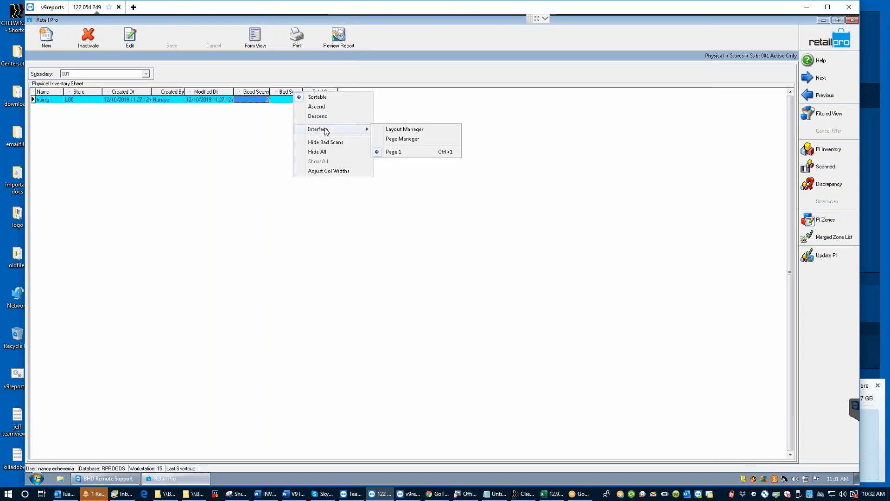
click(381, 130)
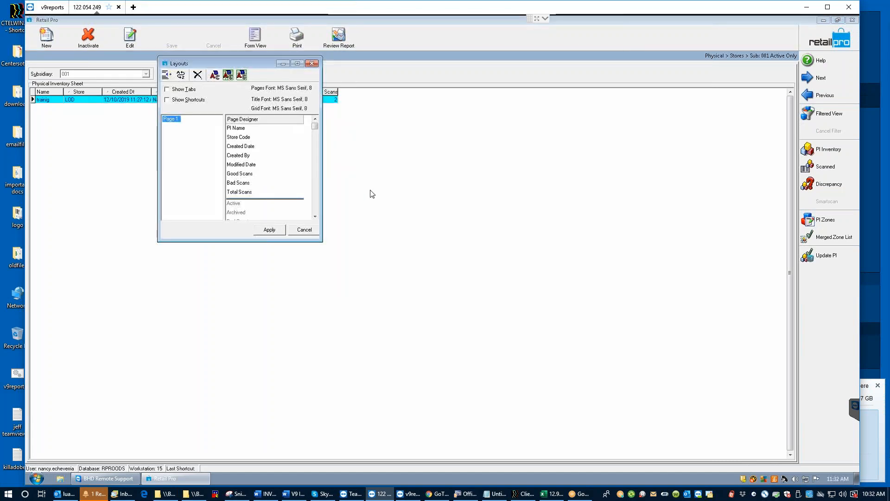
Step: Add the Good Counts and Total Counts columns and apply the new layout
click(315, 216)
click(314, 216)
click(315, 216)
click(315, 216)
click(314, 216)
click(315, 216)
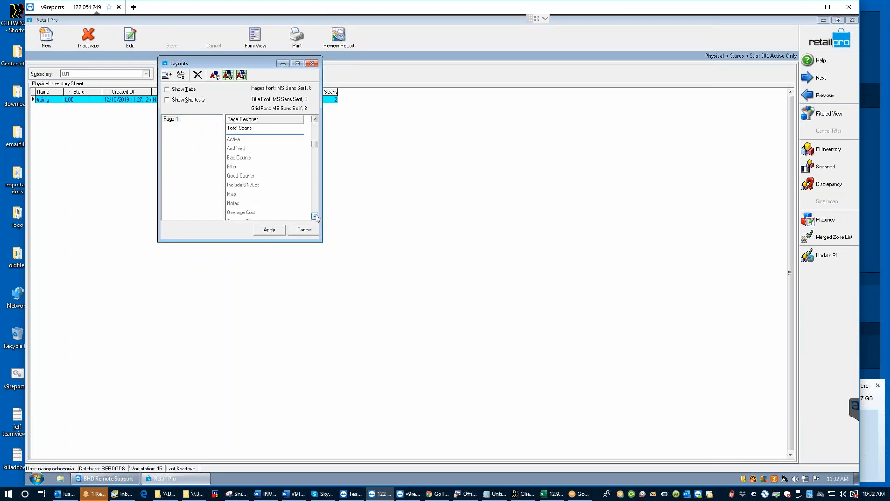
double_click(248, 175)
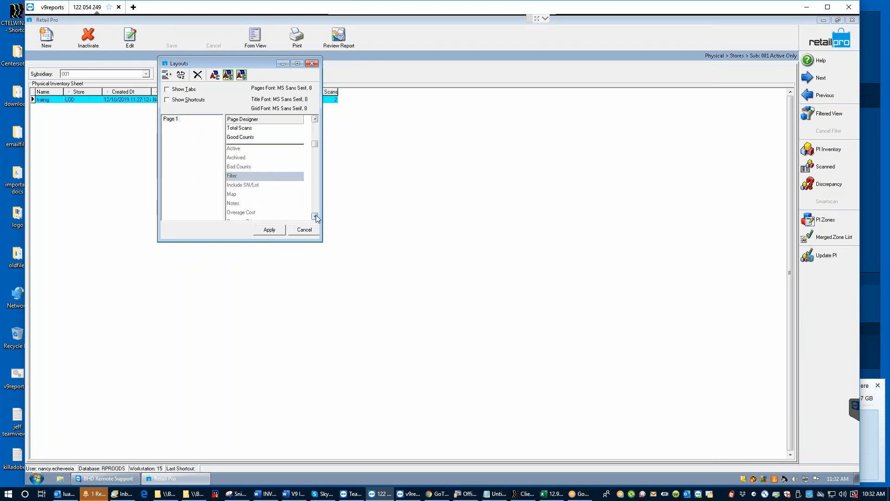
click(315, 217)
click(316, 216)
click(315, 216)
click(316, 216)
click(315, 217)
click(315, 217)
click(316, 217)
click(315, 217)
scroll(244, 180, up, 1)
click(243, 174)
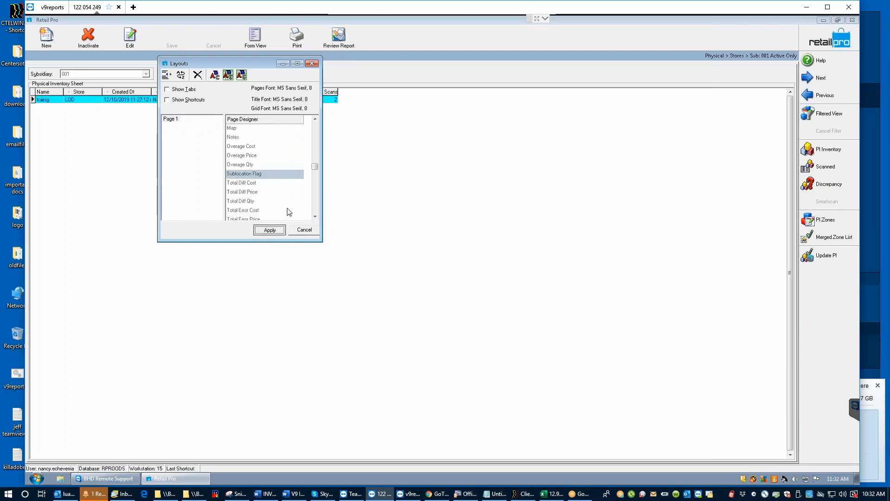
click(269, 230)
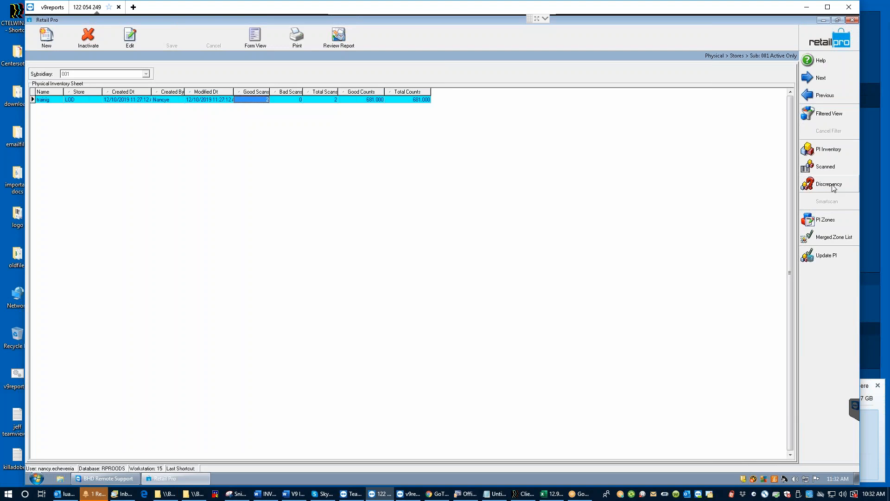
Step: Open the sheet's Discrepancy View and bring up its filter criteria
click(829, 184)
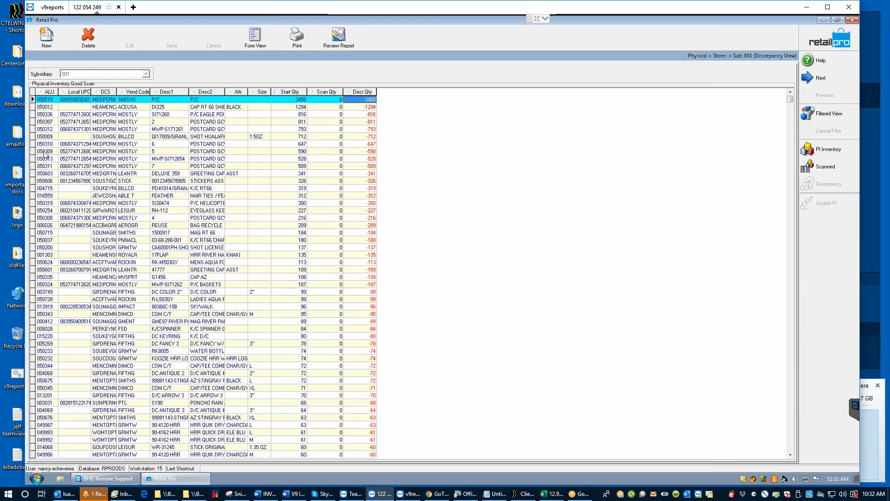
click(829, 123)
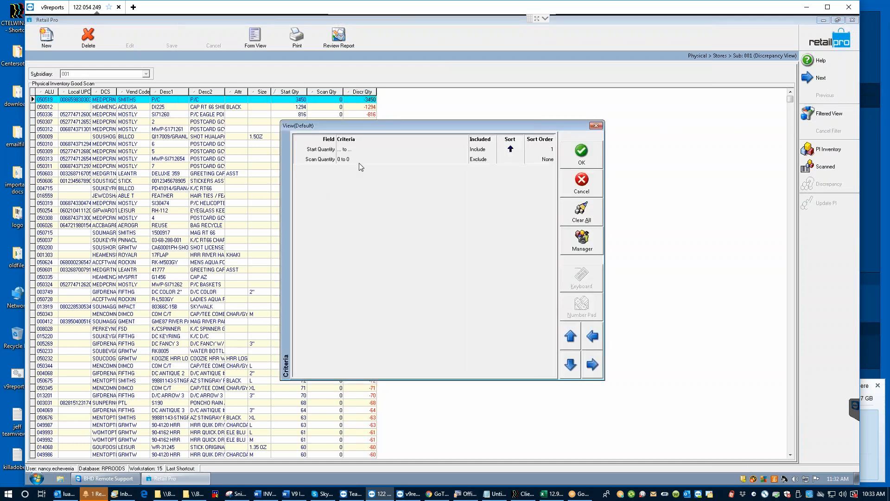
Step: Replace the discrepancy filter with a single ALU criterion of 050010, which returns no items
click(582, 214)
right_click(407, 241)
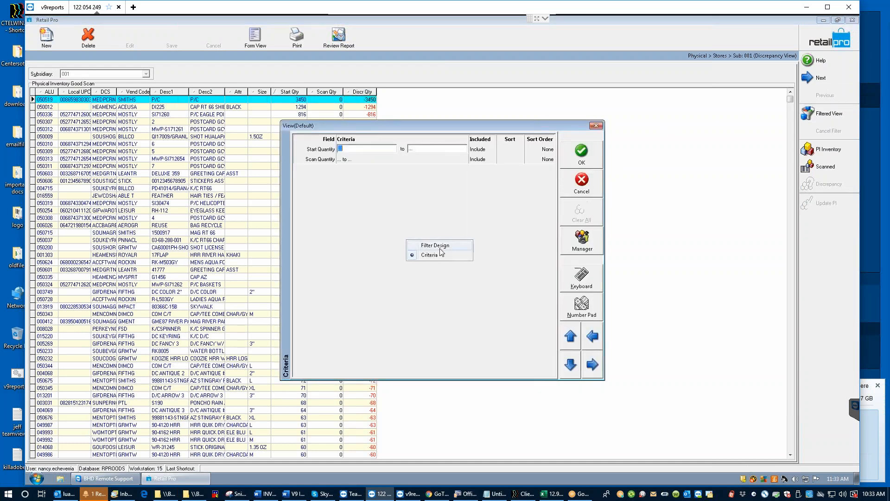
click(425, 245)
double_click(298, 218)
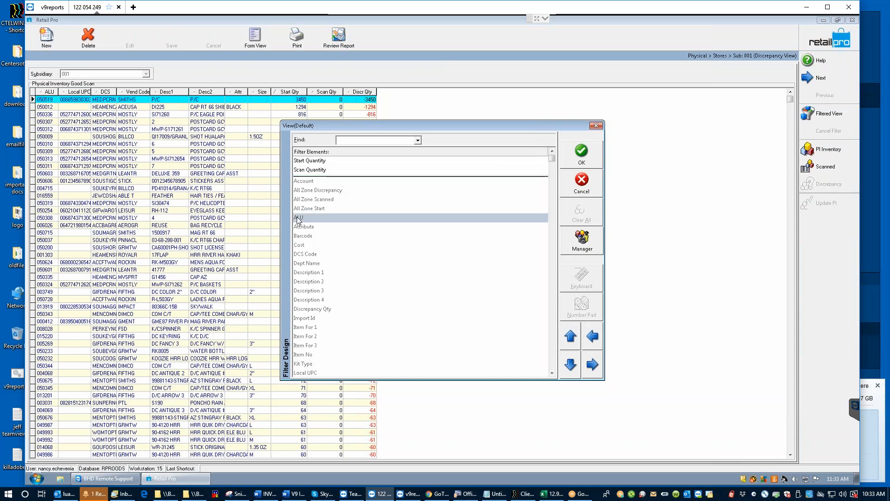
right_click(434, 173)
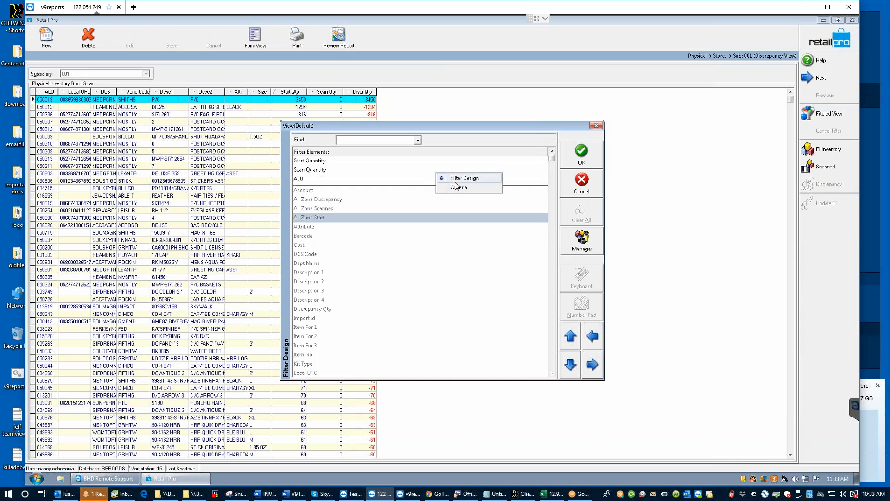
click(460, 186)
click(344, 170)
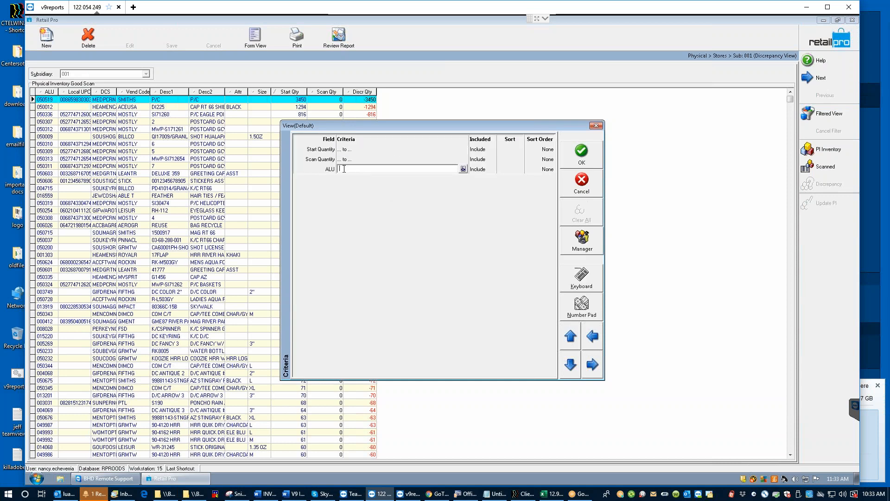
text(050010)
click(581, 154)
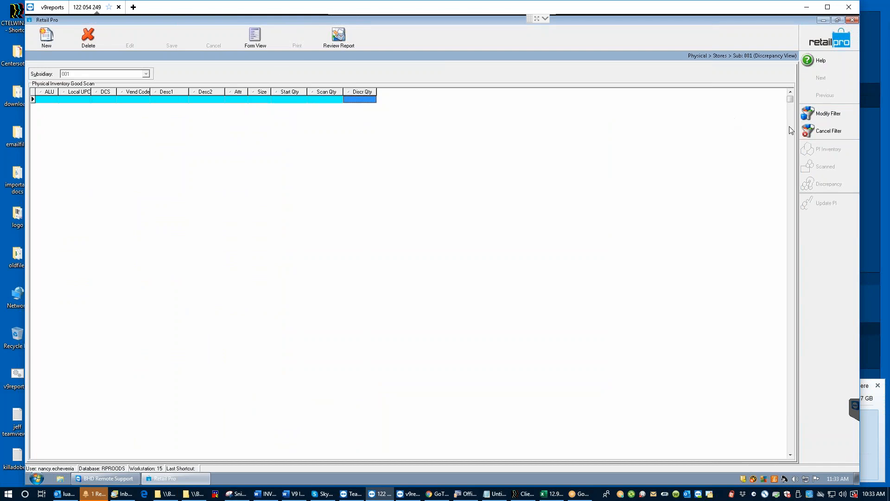
Step: Cancel the ALU filter and check the first item's Start Qty and Discr Qty
click(825, 134)
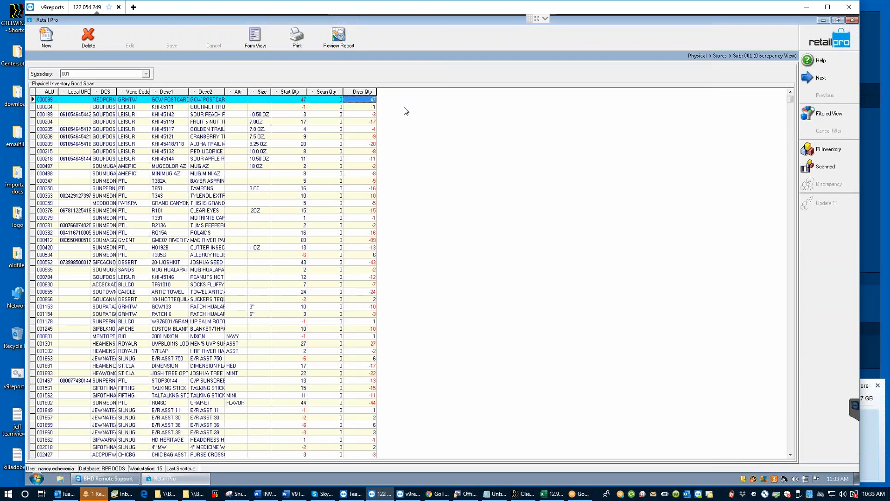
click(291, 99)
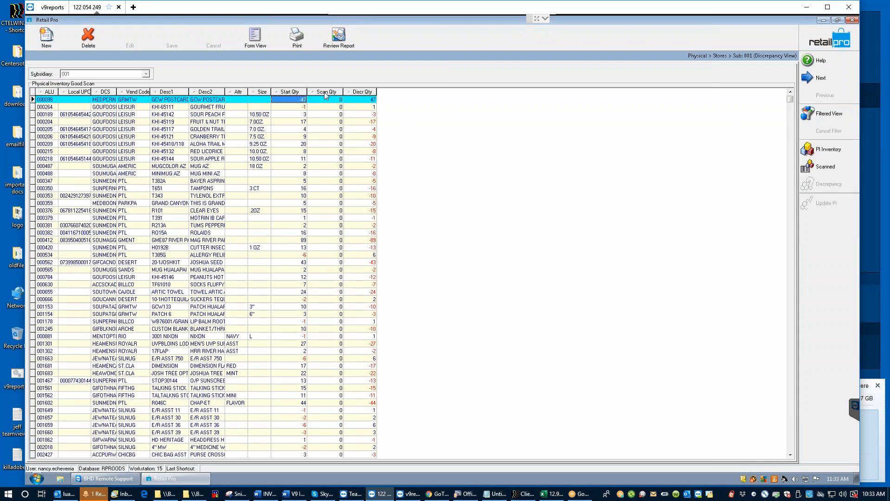
click(357, 100)
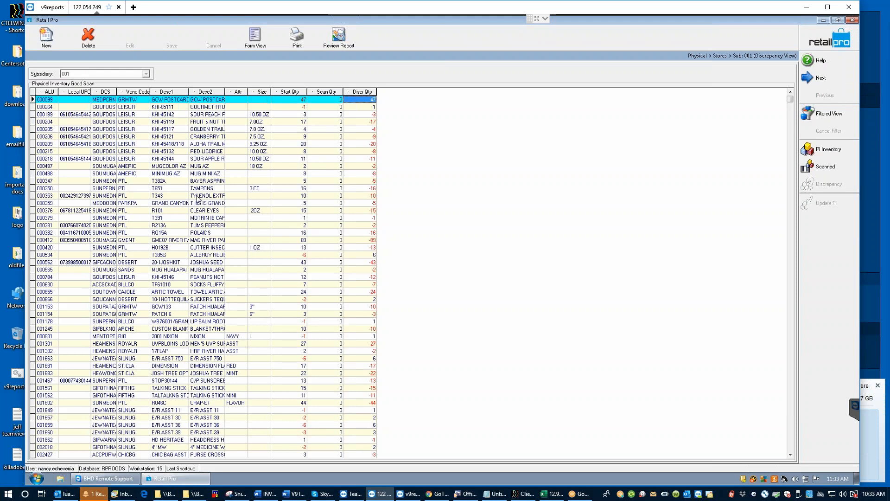
Step: Review items 000350, 000353 and 000359, then bring up the list of print documents
click(291, 189)
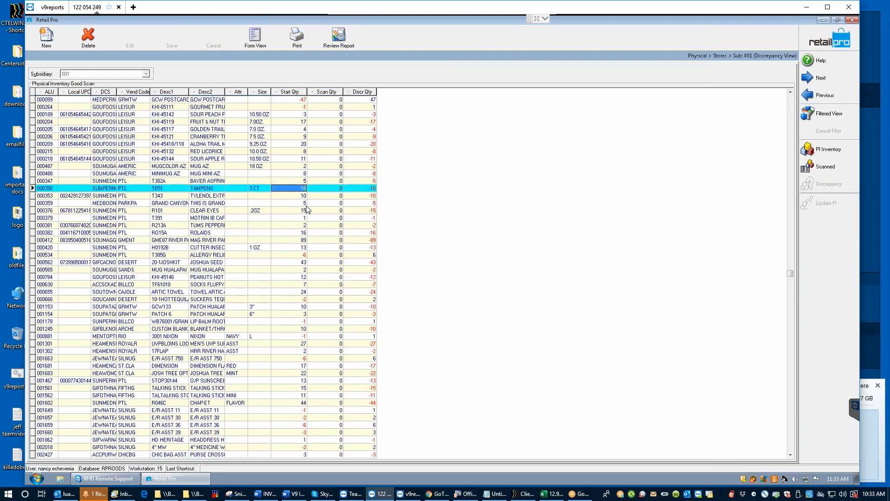
click(287, 195)
click(281, 202)
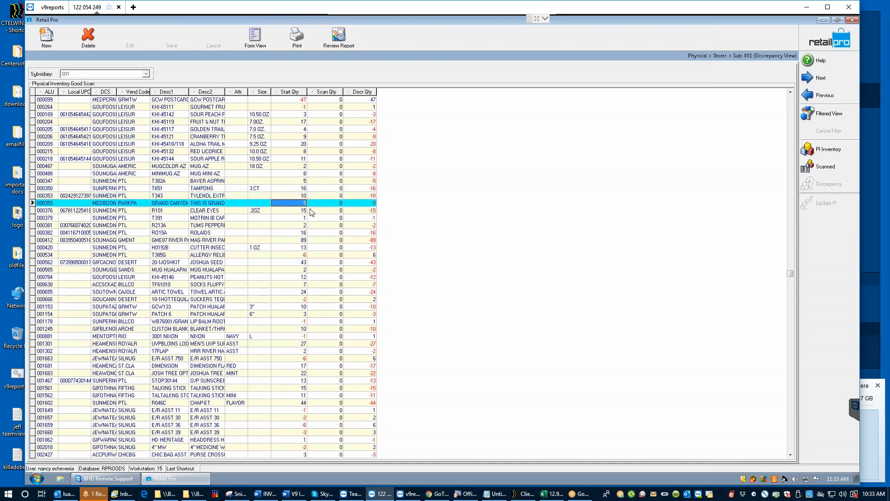
click(296, 39)
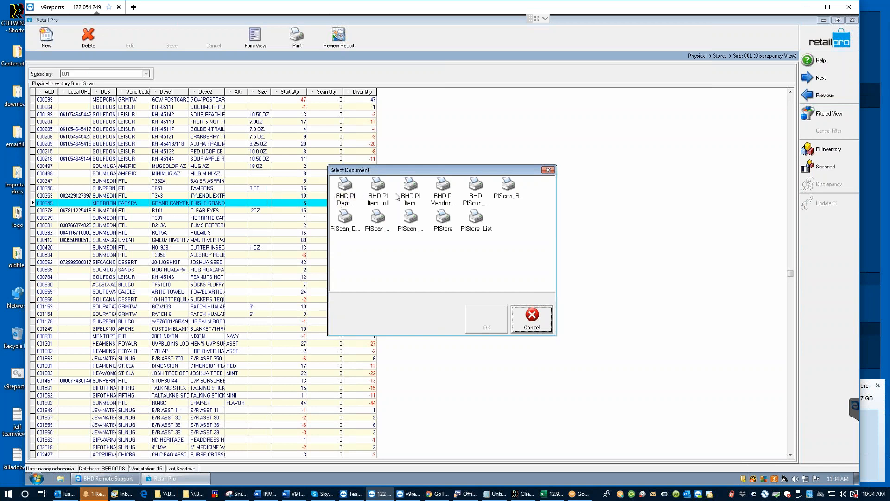
Step: Preview the BHD PI Dept by Item report on screen
click(344, 194)
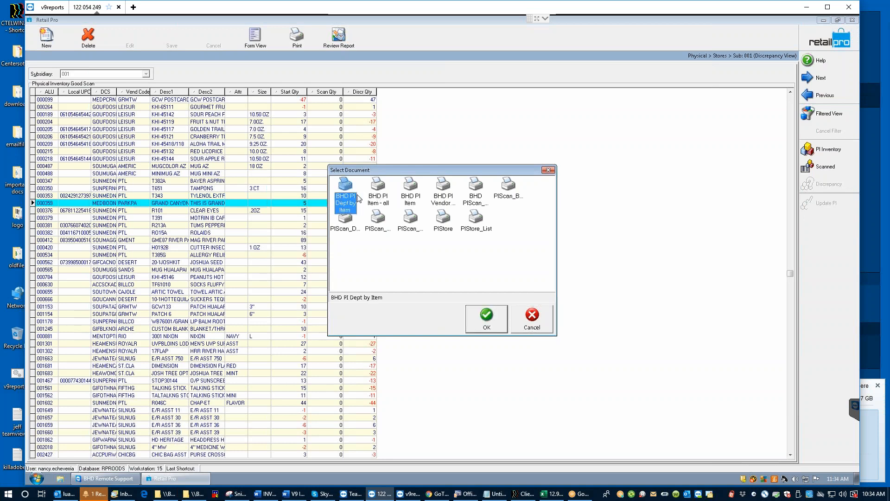
click(487, 317)
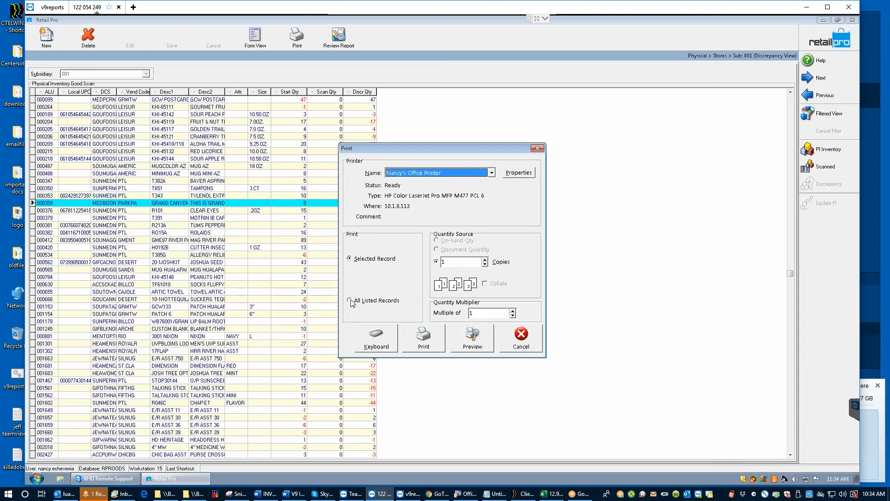
click(474, 338)
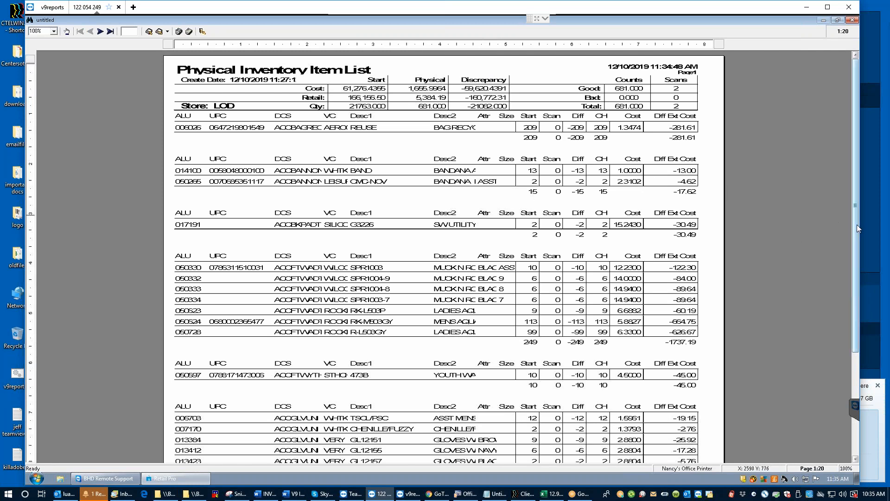
Step: Advance the Physical Inventory Item List preview to page 3 of 20
scroll(855, 234, down, 1)
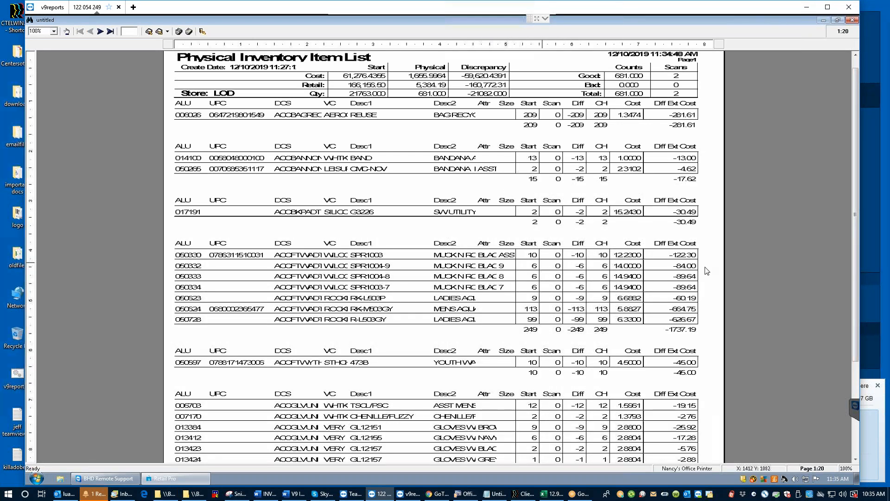
click(100, 31)
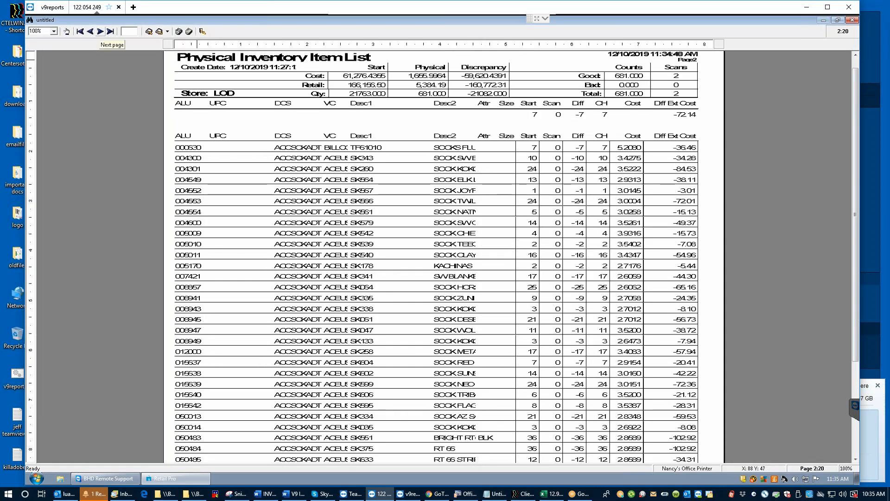
click(100, 31)
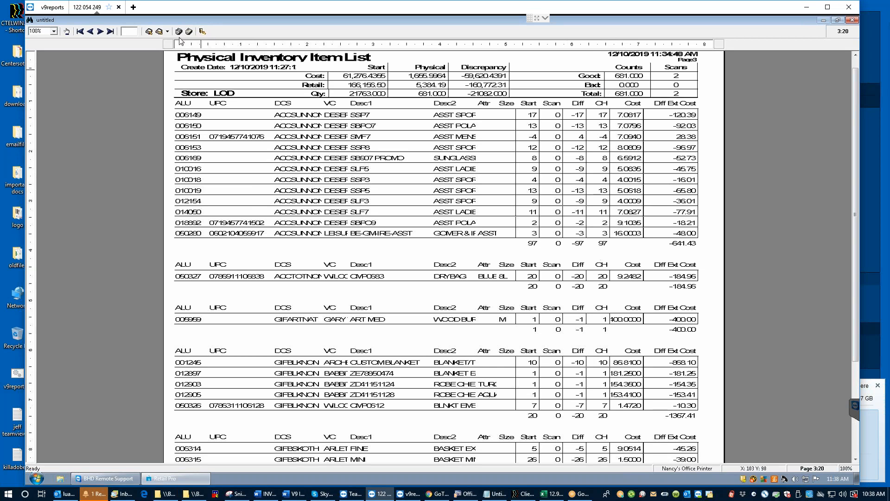
Step: Close the report preview, bringing up the save prompt for the untitled report
click(202, 31)
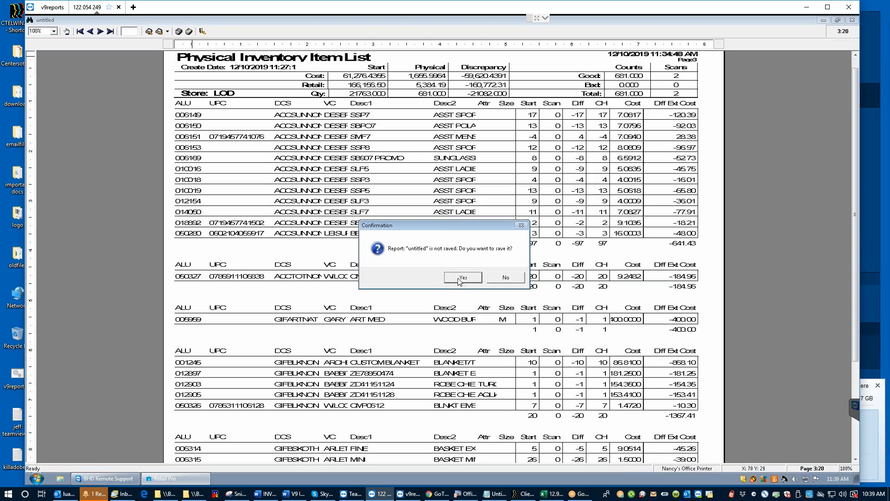
Step: Discard the untitled report and re-preview BHD PI Dept by Item from page 1
click(505, 278)
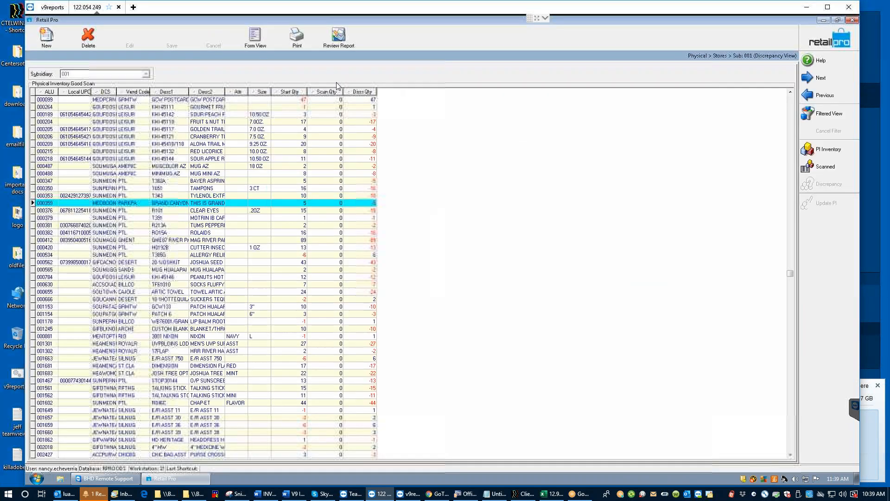
click(294, 45)
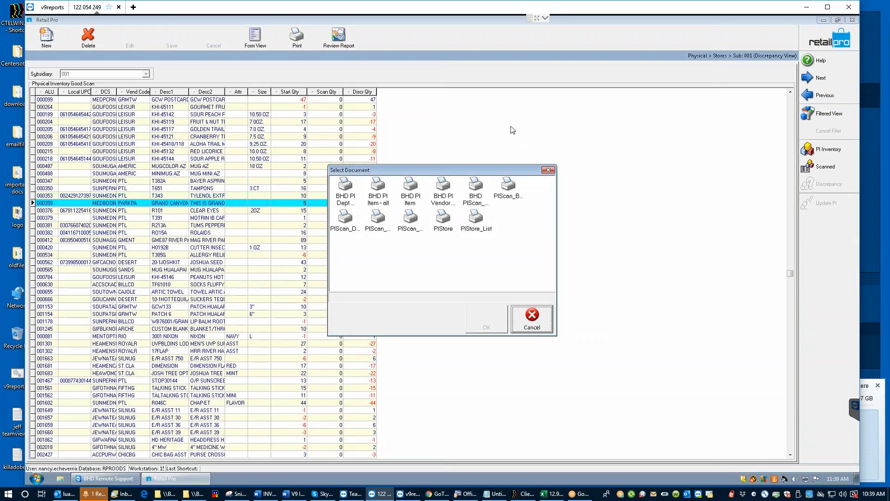
click(344, 190)
click(486, 316)
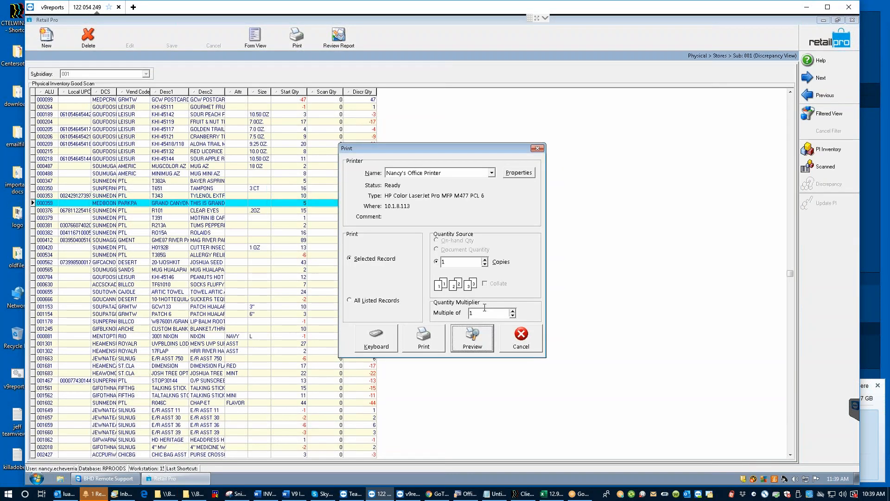
click(476, 343)
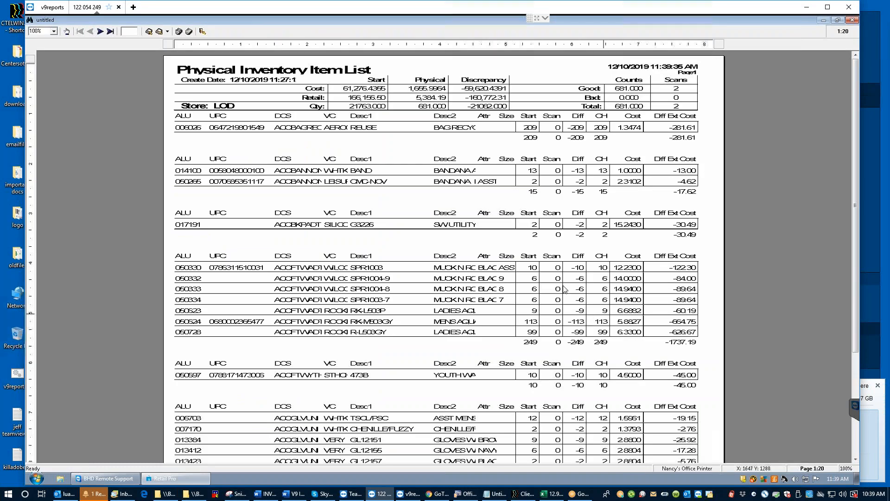
Step: Page through the LOD Physical Inventory Item List preview to page 3 of 20
scroll(559, 285, down, 1)
scroll(560, 285, down, 1)
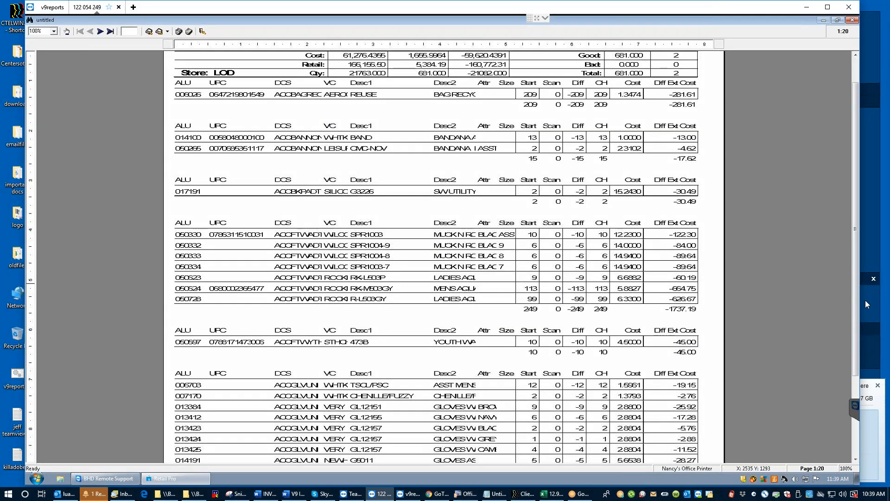
scroll(859, 305, up, 2)
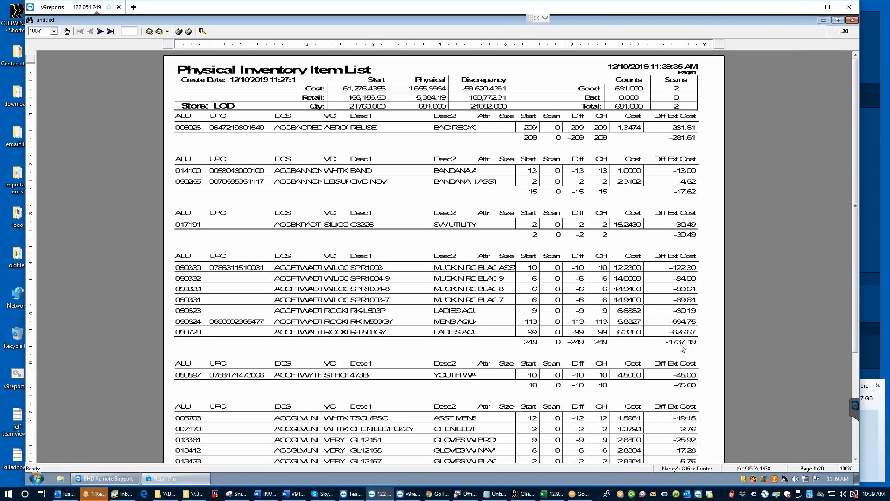
scroll(362, 342, down, 6)
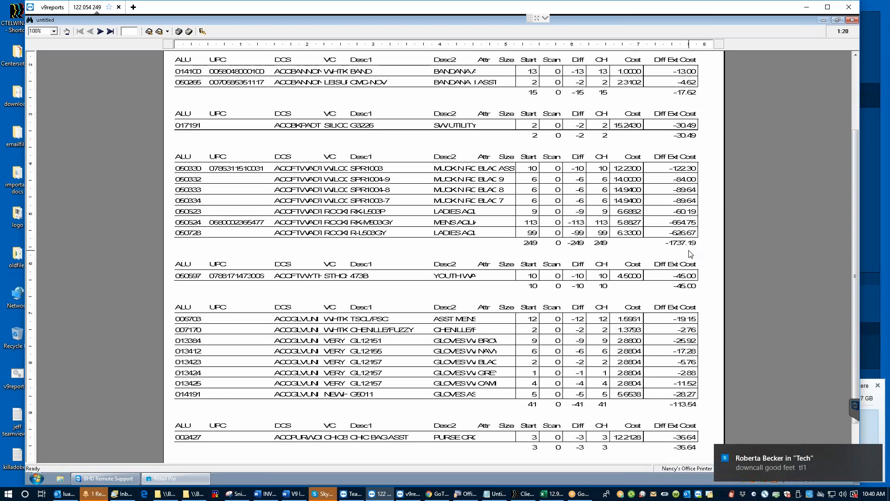
drag(855, 246, 855, 283)
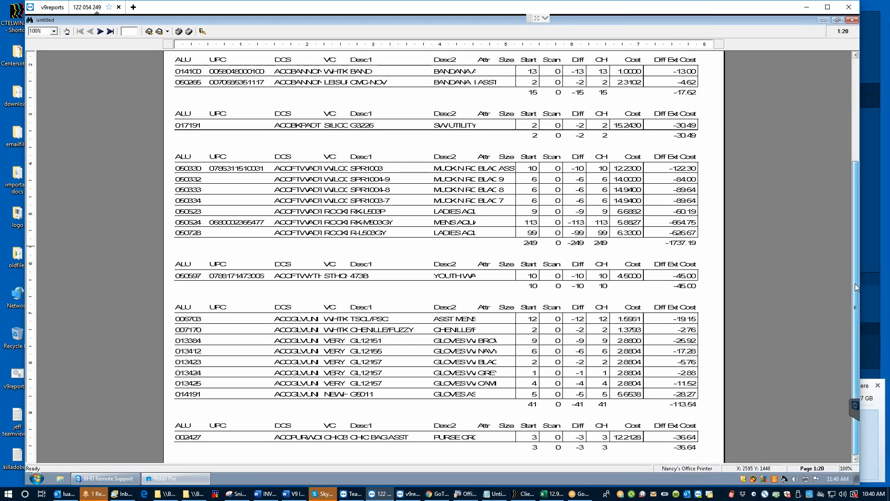
click(100, 32)
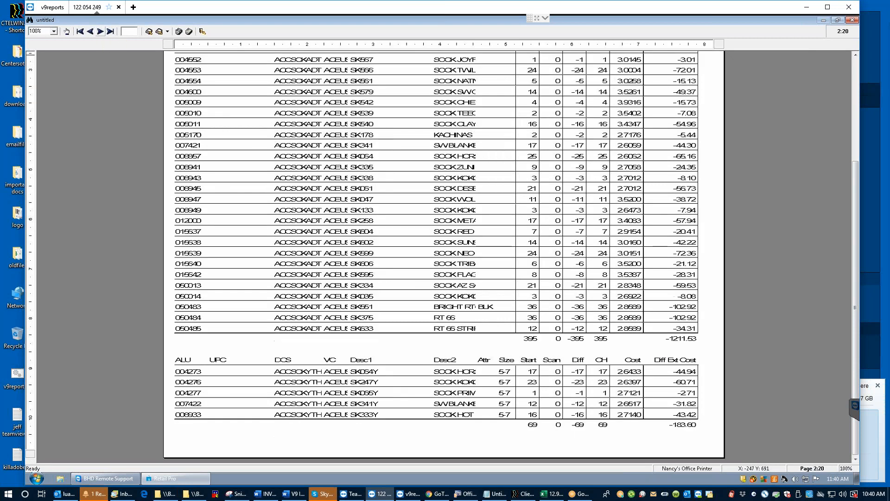
click(102, 33)
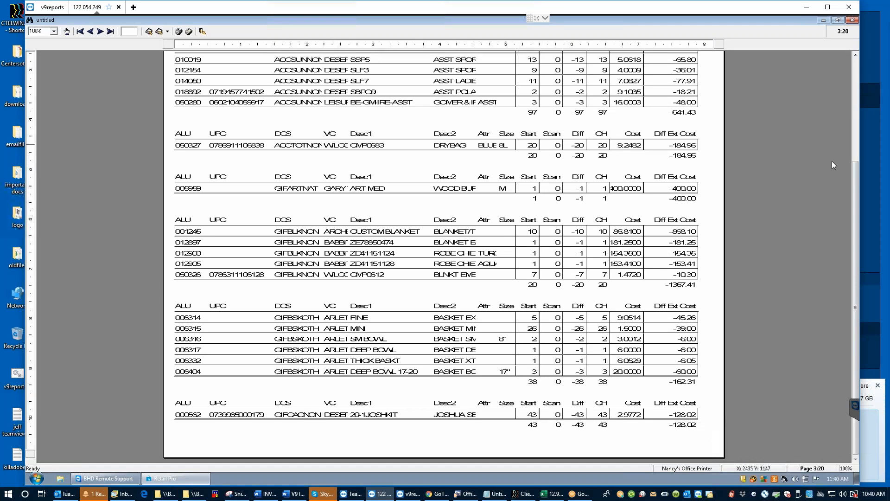
drag(855, 184, 848, 60)
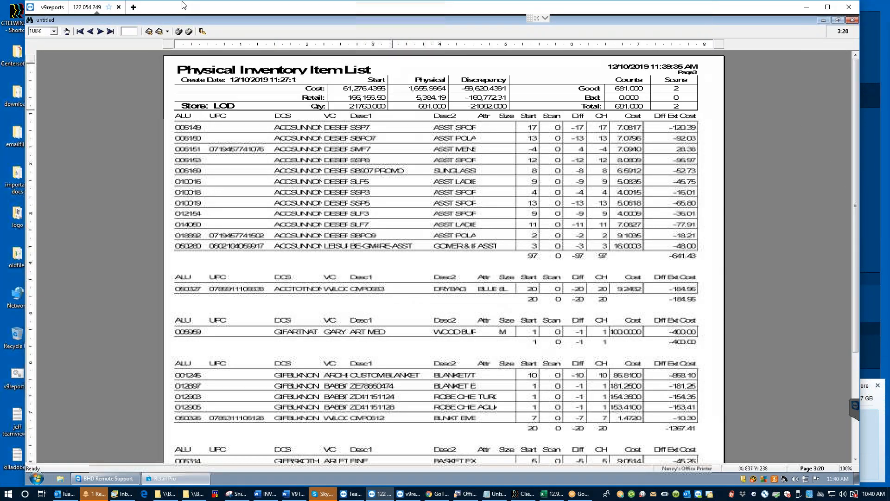
Step: Send the report to Excel as text and bring the new Book1 workbook forward
click(168, 32)
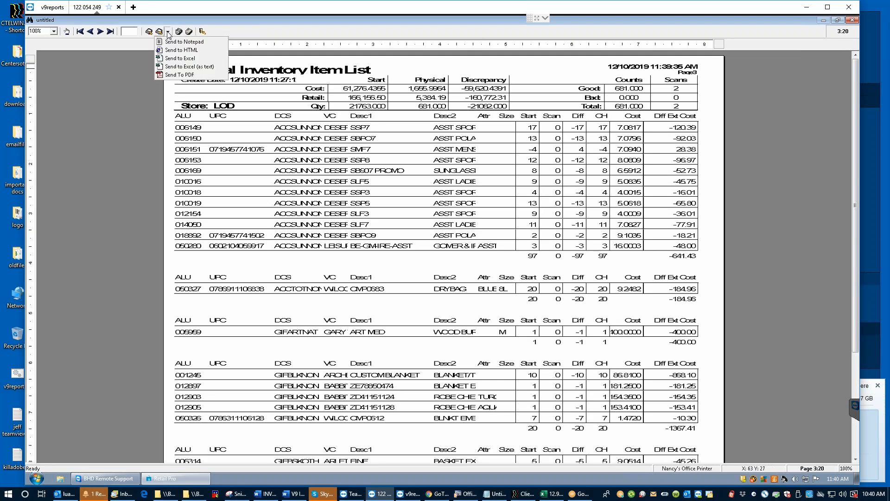
click(184, 67)
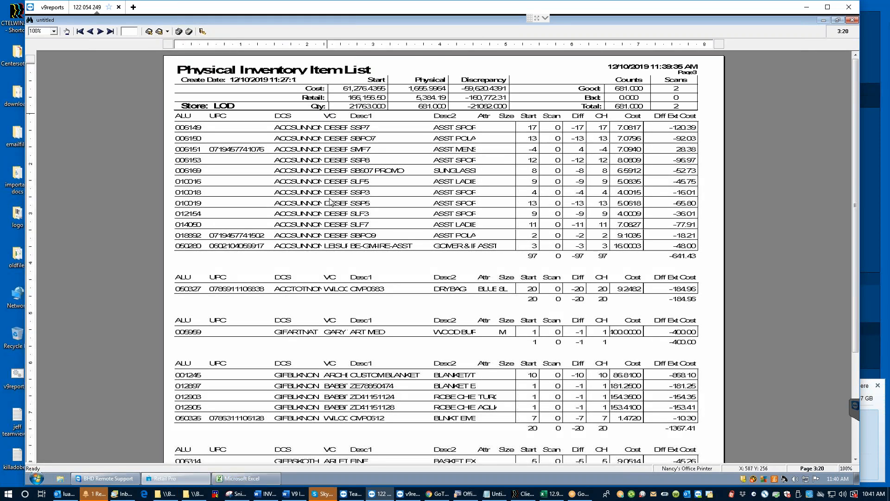
mouse_move(248, 480)
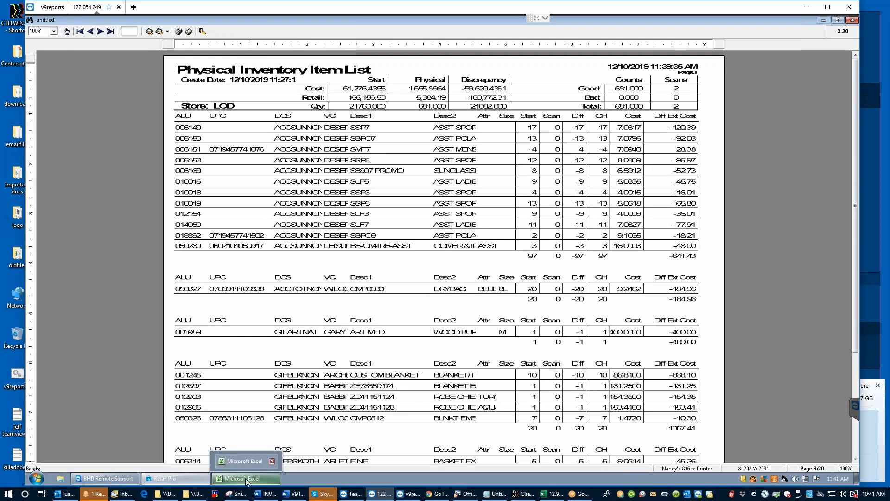
click(247, 482)
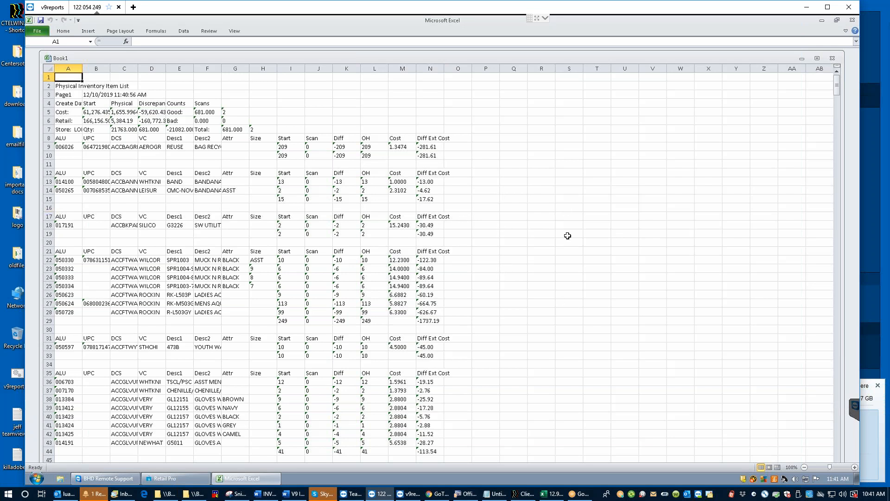
Step: Autofit column F so the full item descriptions are visible
click(485, 146)
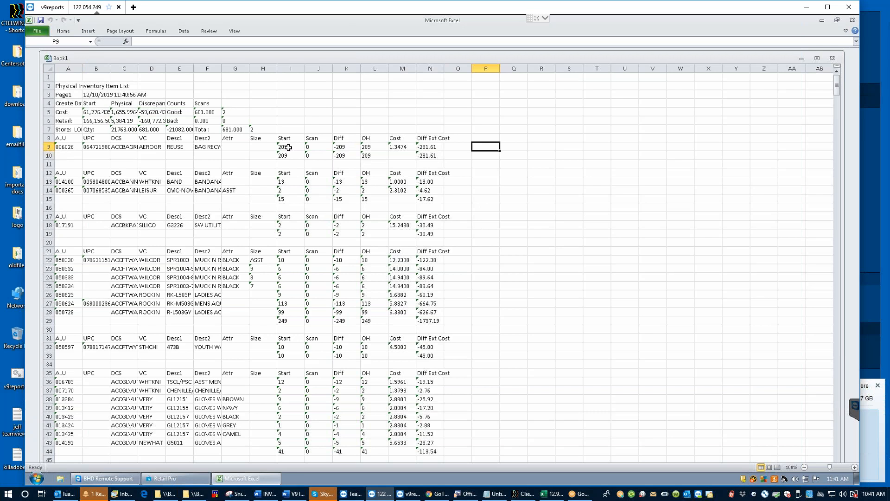
click(211, 145)
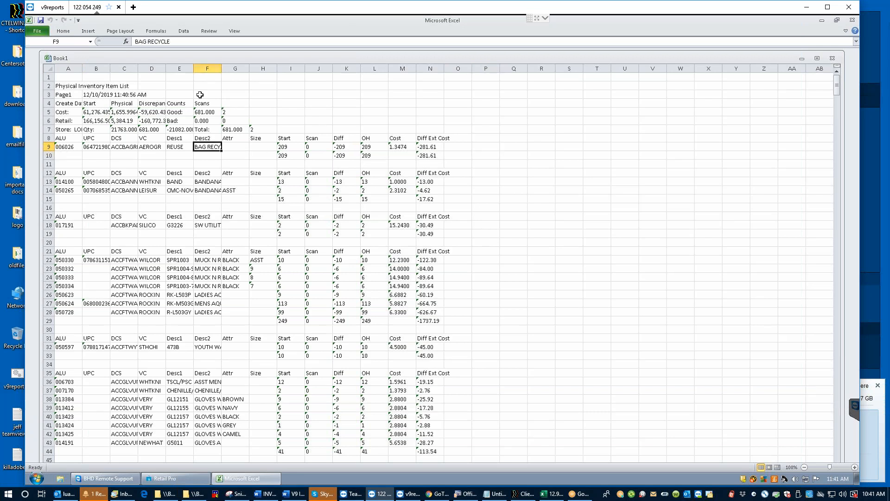
double_click(221, 68)
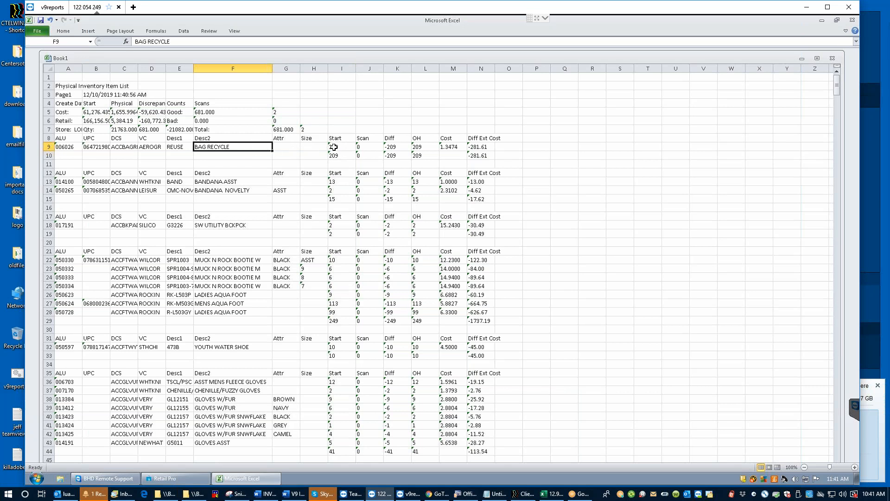
Step: Enter 200 in P9 for BAG RECYCLE and add the heading 'recount' in P7
click(533, 146)
text(200)
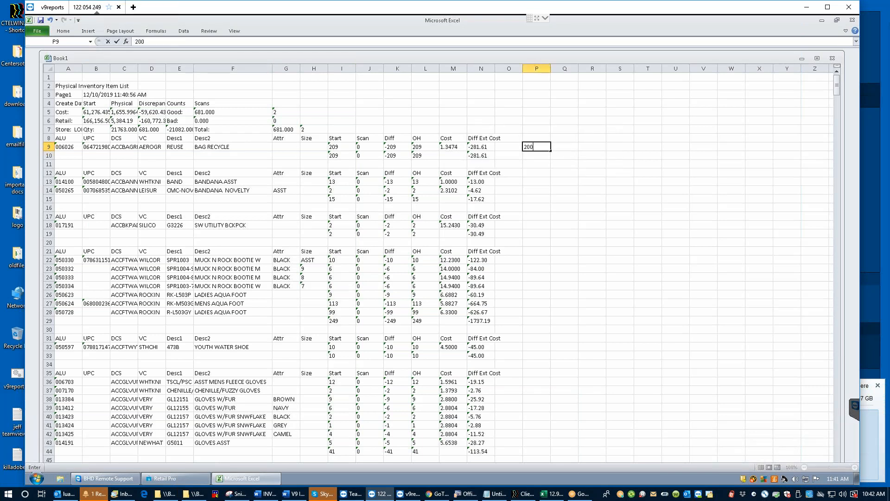
click(563, 147)
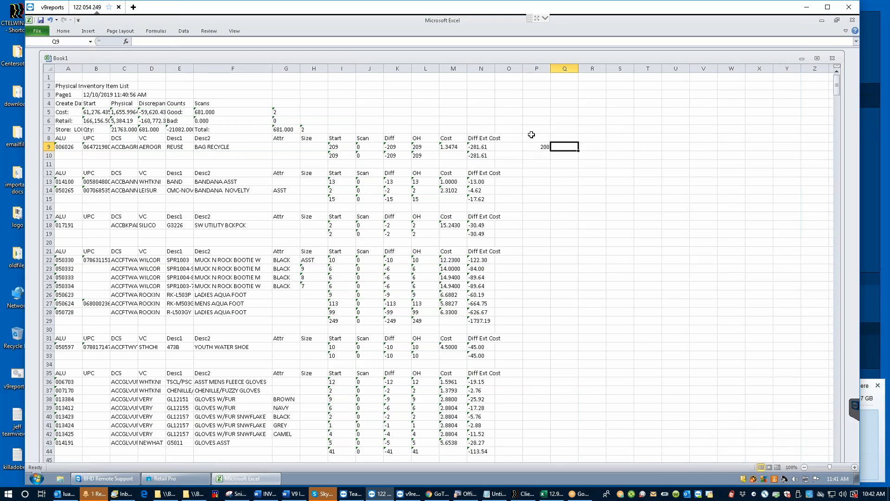
click(535, 126)
text(recont)
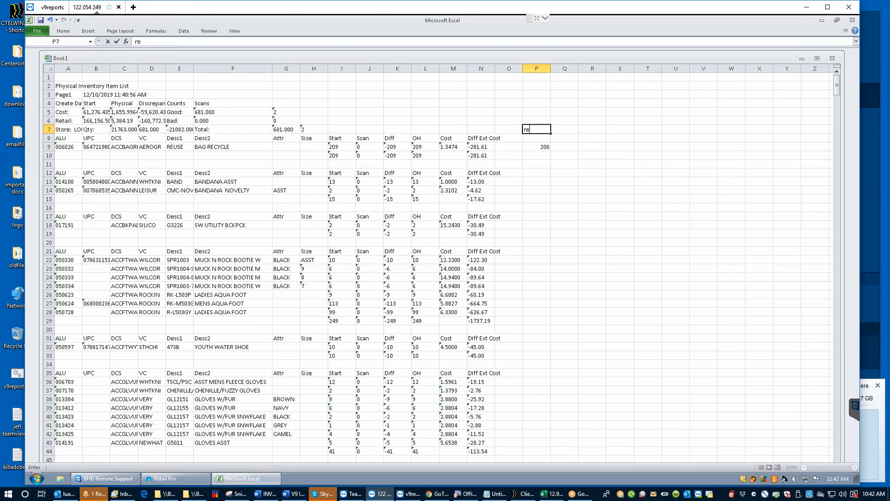
key(BackSpace)
key(BackSpace)
text(unt)
click(541, 158)
key(Up)
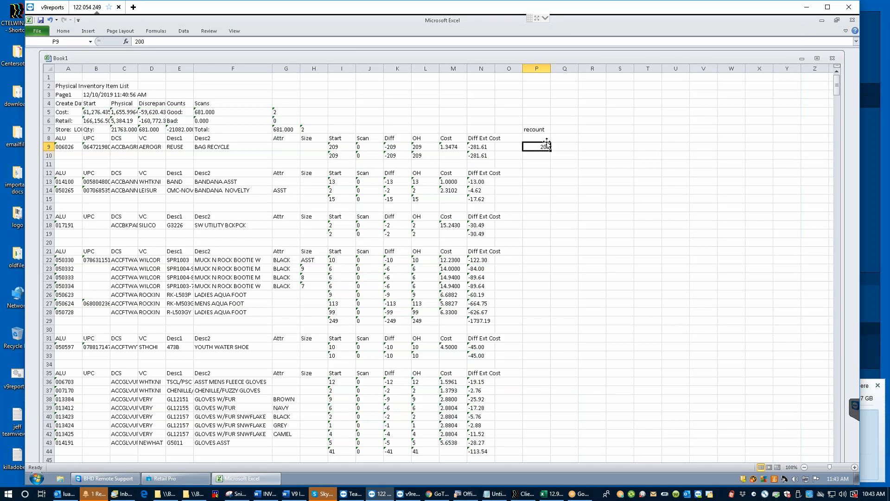
Step: Select J9 to confirm BAG RECYCLE's scan count is 0
click(369, 146)
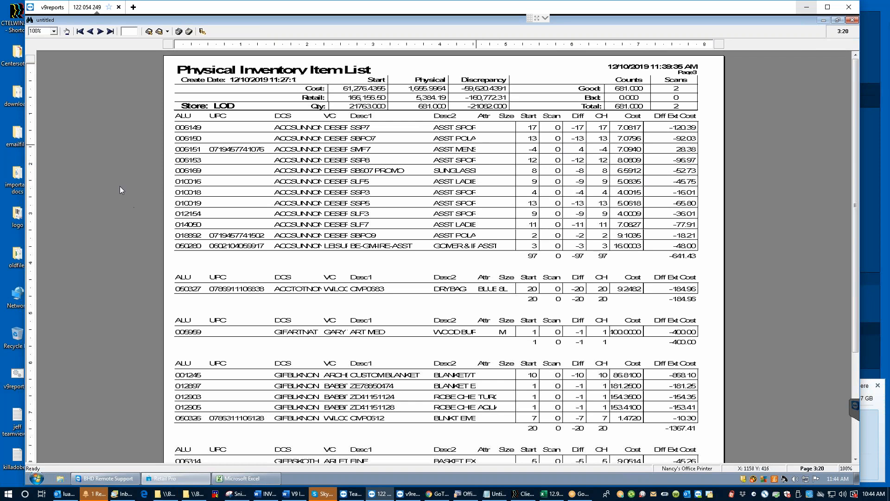
Step: Jump the report preview back to page 1 of 20
click(79, 31)
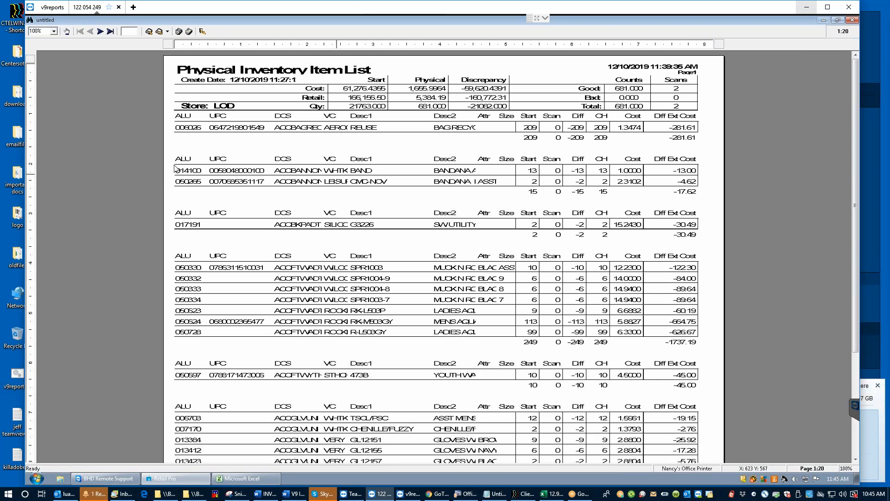
Step: Send the report to PDF as -858071110.pdf, then minimize Acrobat Reader
click(168, 31)
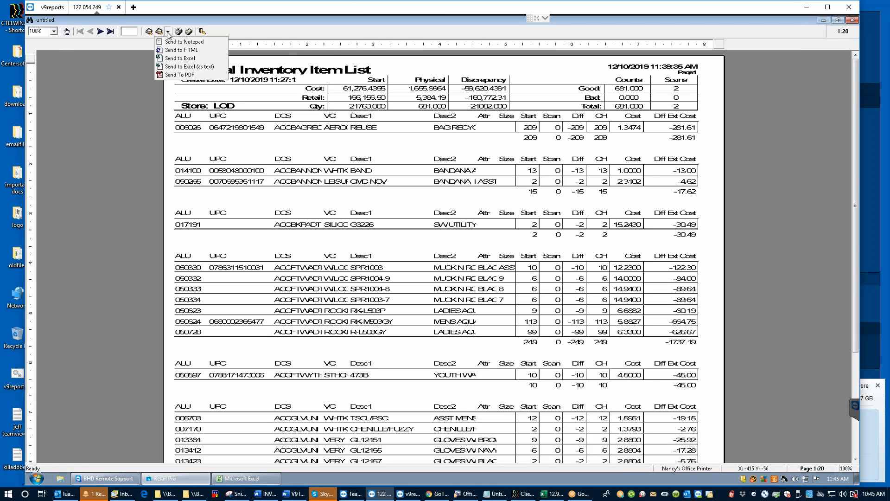
click(176, 76)
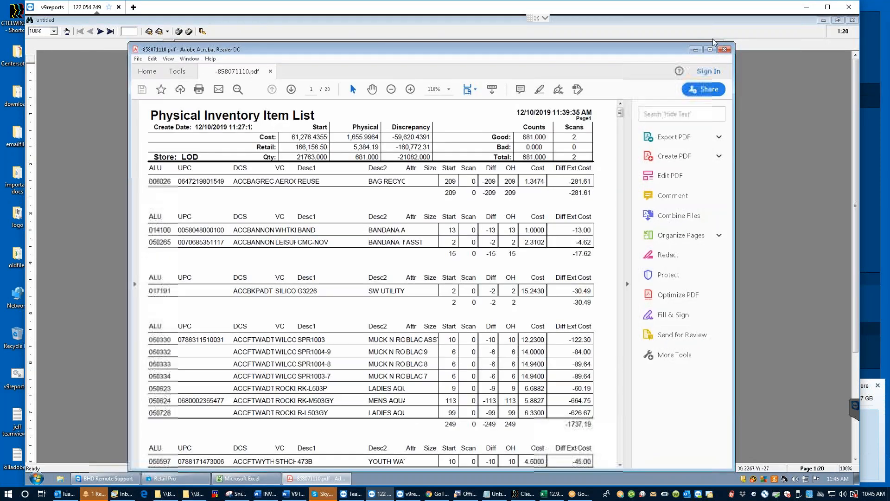
click(694, 50)
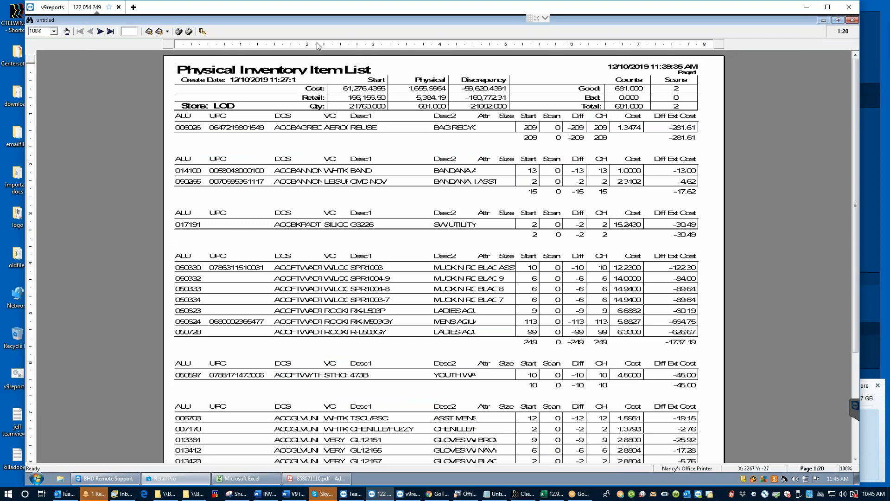
Step: Close the report viewer unsaved, reopen the PDF, and deny both Symantec network prompts
click(204, 32)
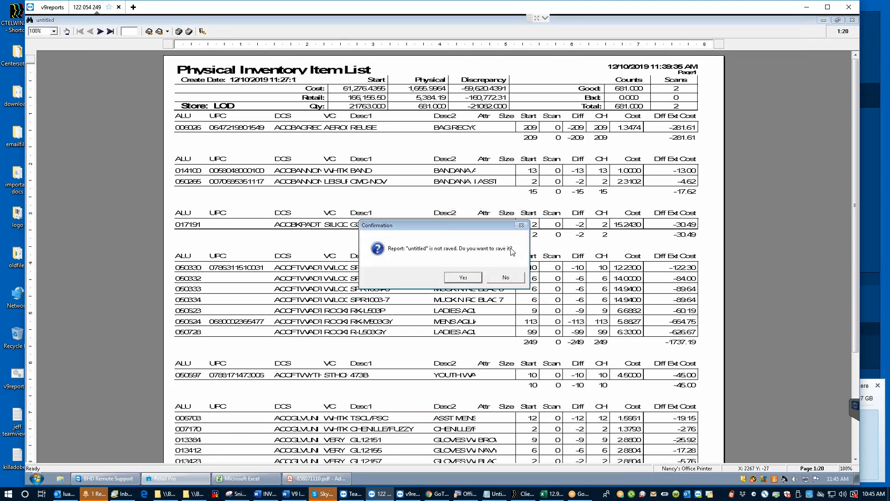
click(507, 276)
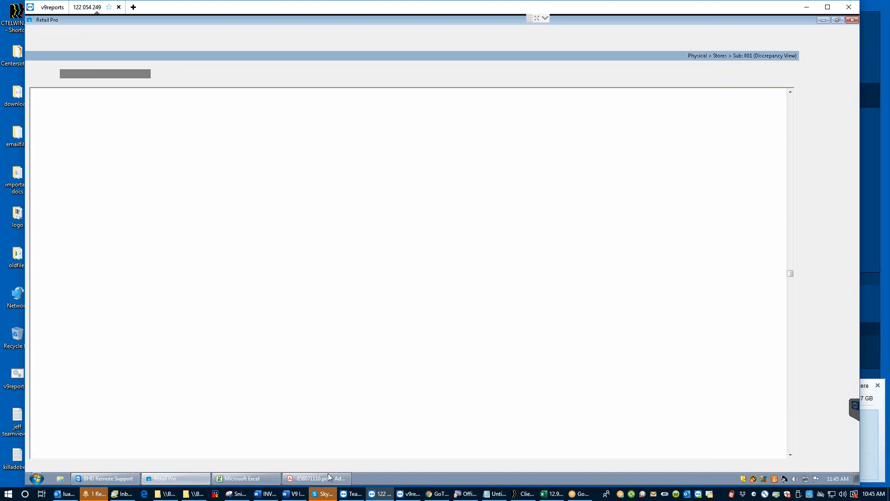
click(310, 480)
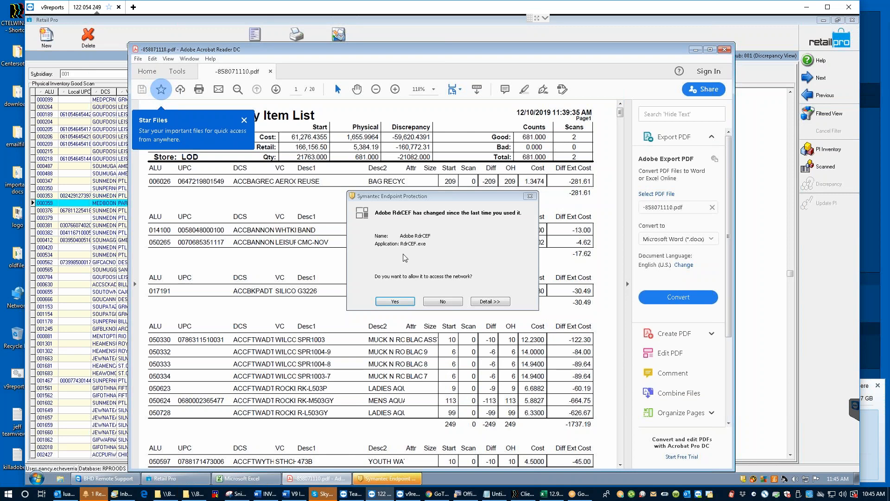
click(442, 301)
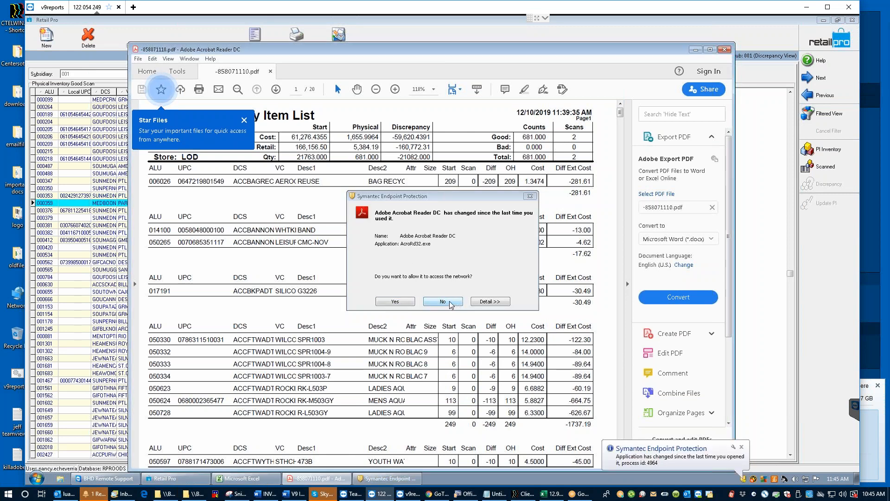
click(443, 301)
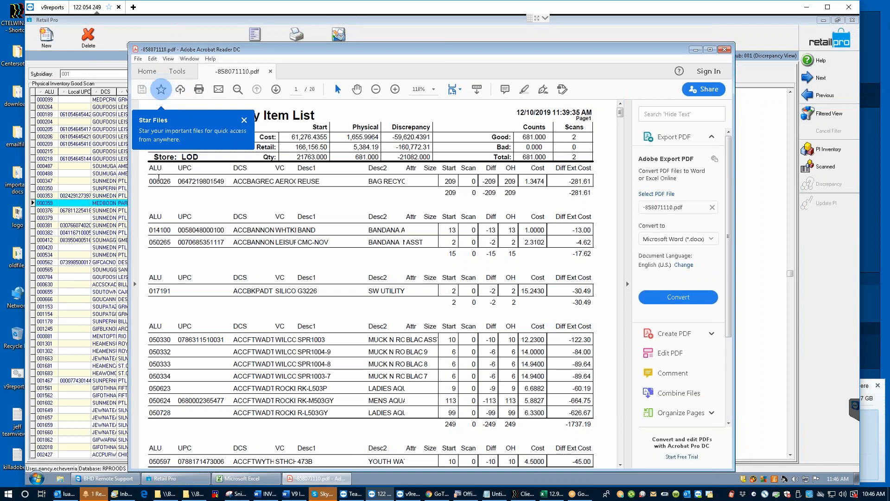
Step: Select the header row and item 014100 in the PDF, then clear the selection
click(156, 229)
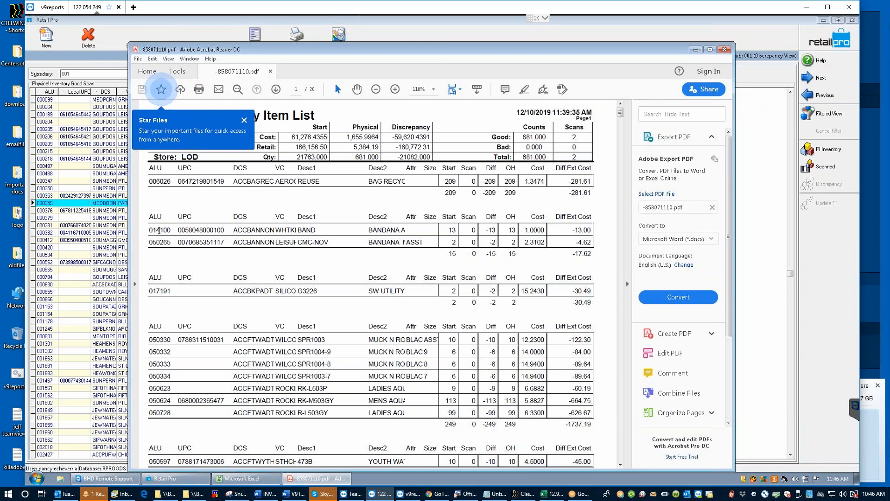
drag(174, 230, 149, 215)
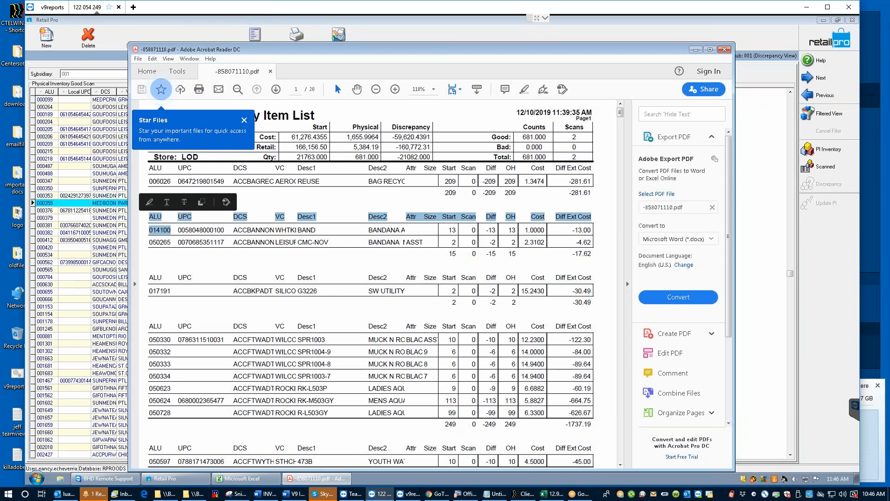
click(162, 243)
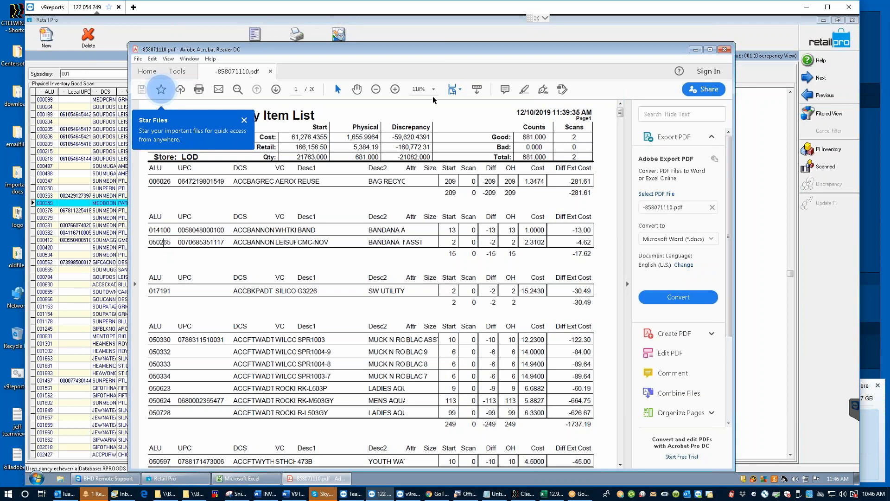
Step: Hide the PDF, check the LOD sheet's zones, and open its Discrepancy view
click(696, 51)
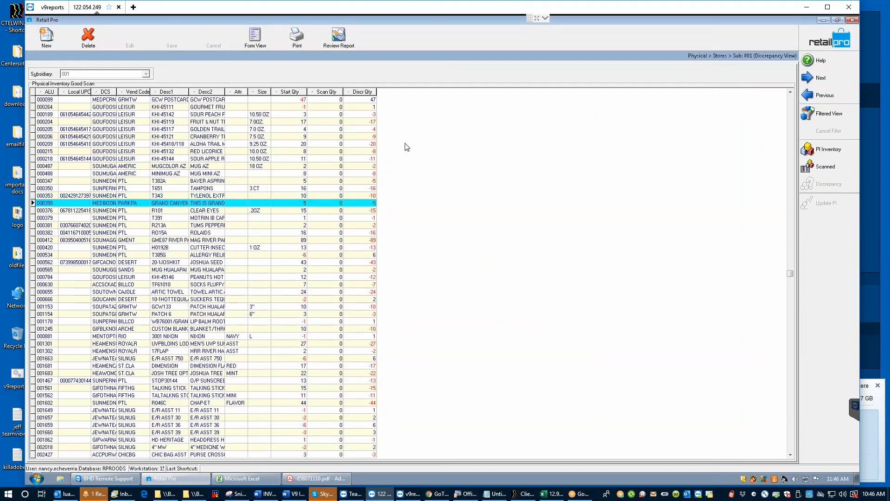
click(832, 35)
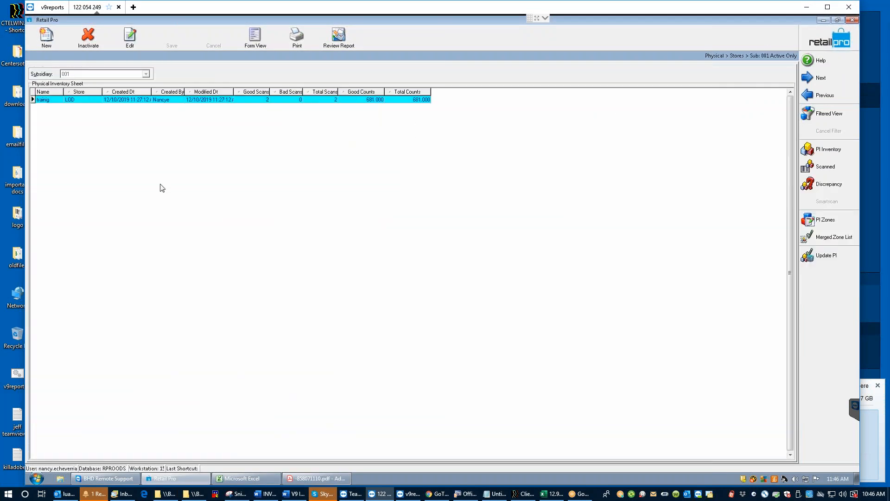
click(828, 221)
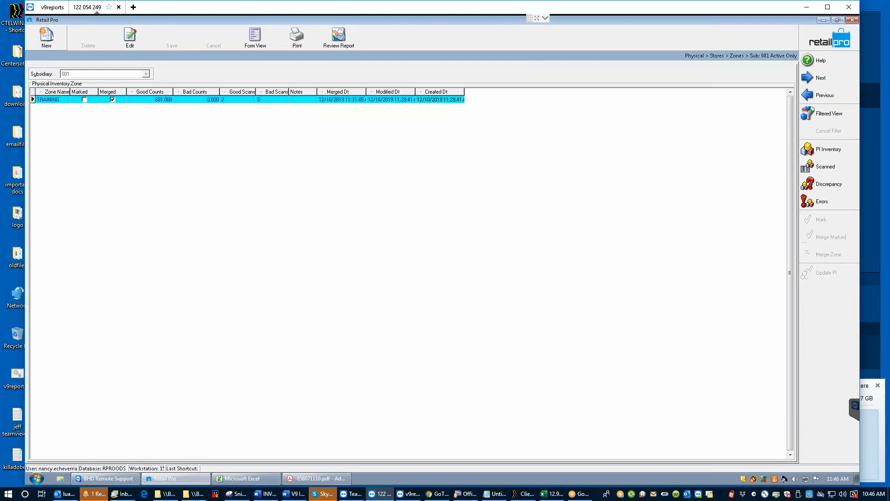
click(832, 41)
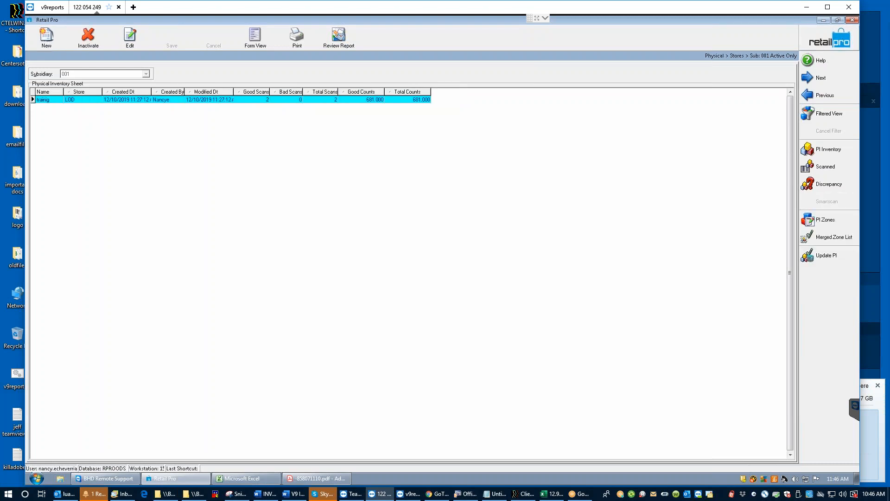
click(822, 185)
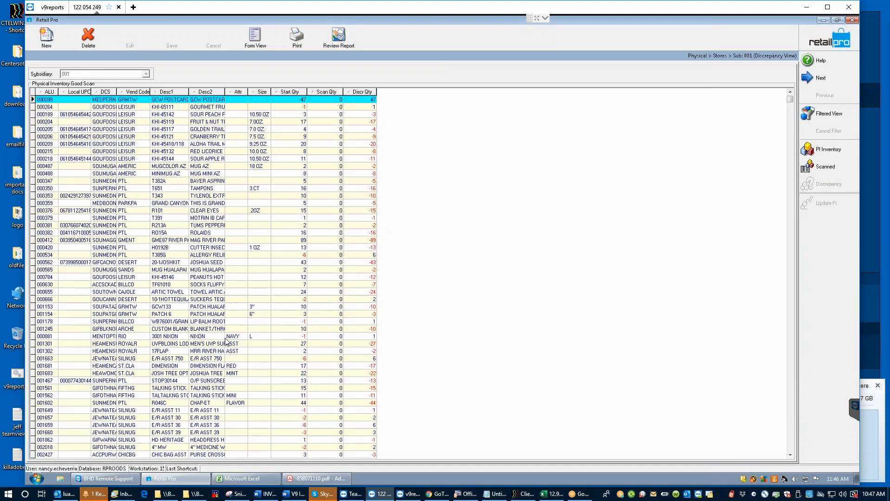
Step: Filter the discrepancy list to ALU 006026
click(829, 115)
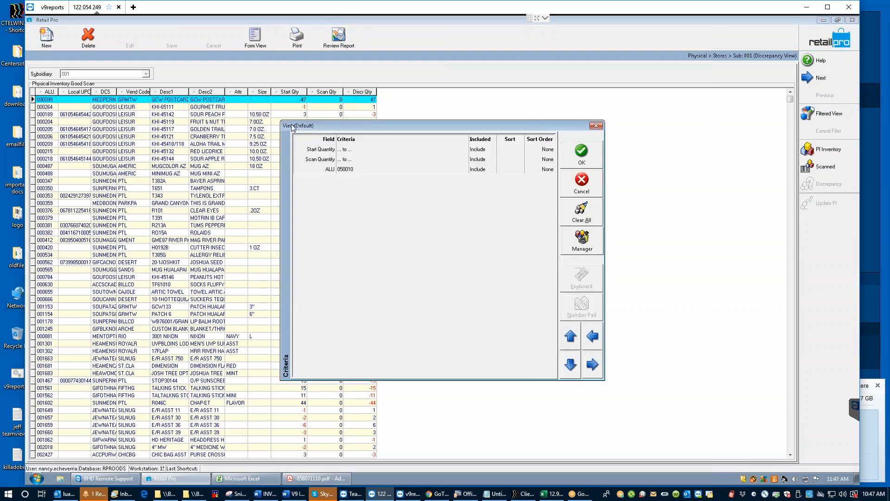
click(353, 170)
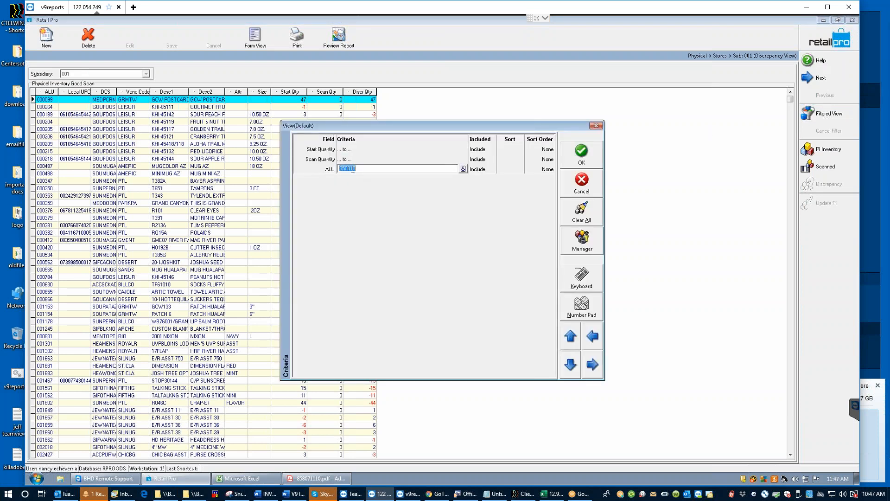
text(006026)
key(Tab)
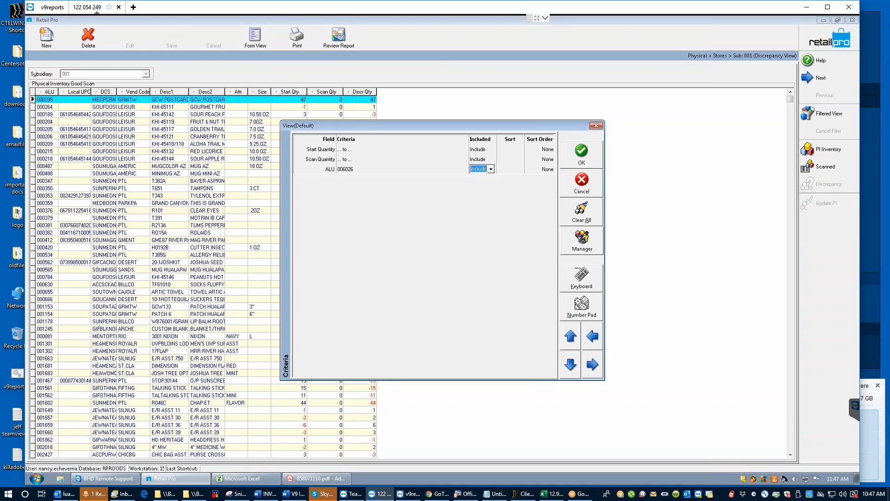
click(589, 147)
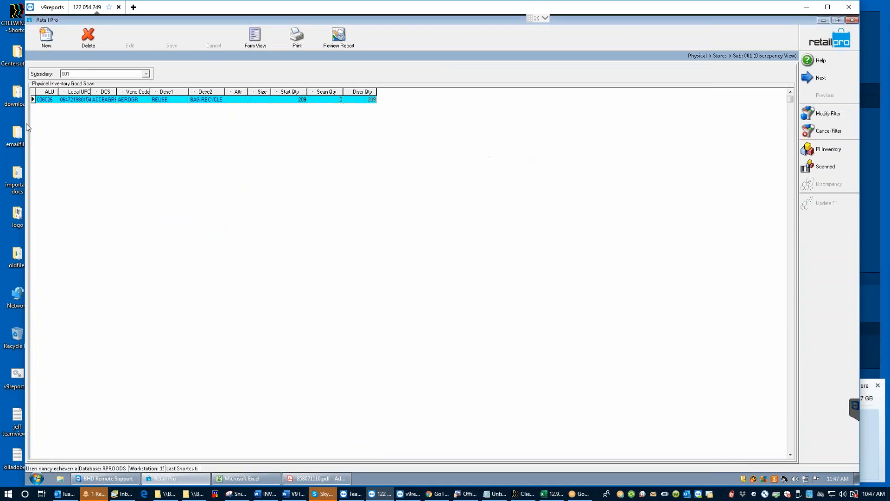
Step: Try saving a Scan Qty of 200, then cancel the Adjust Merged Zone dialog
click(334, 99)
text(200)
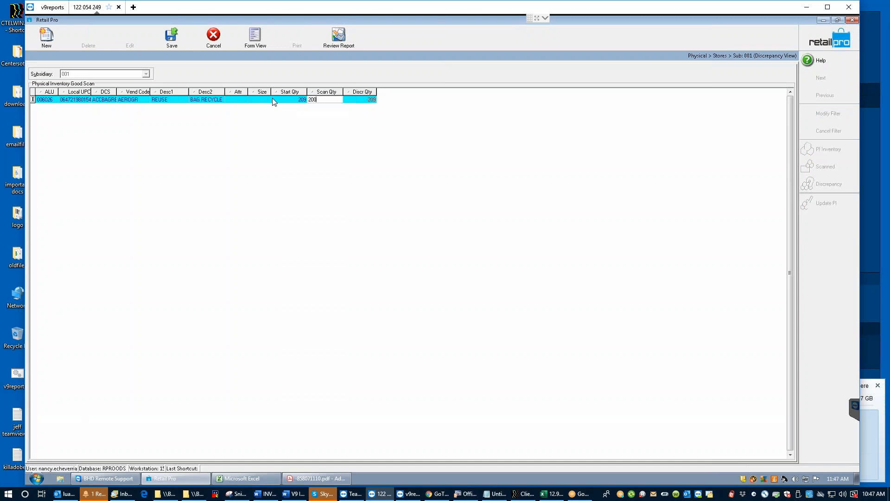
click(170, 44)
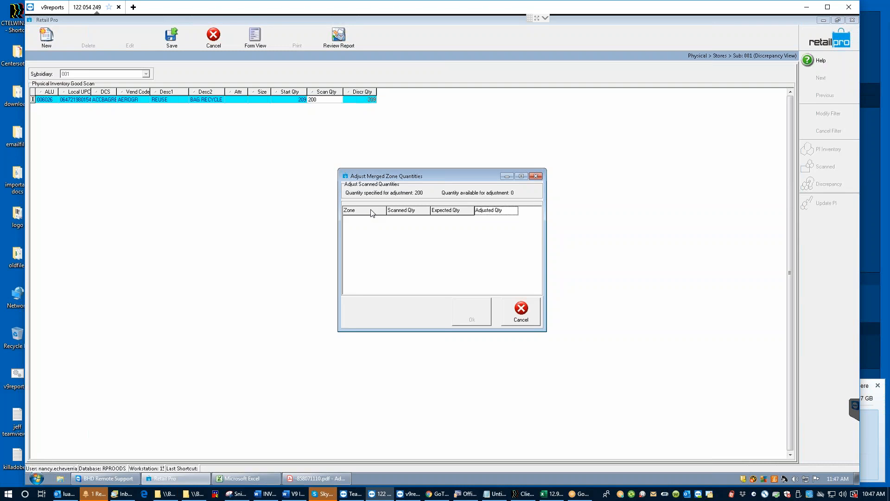
click(521, 309)
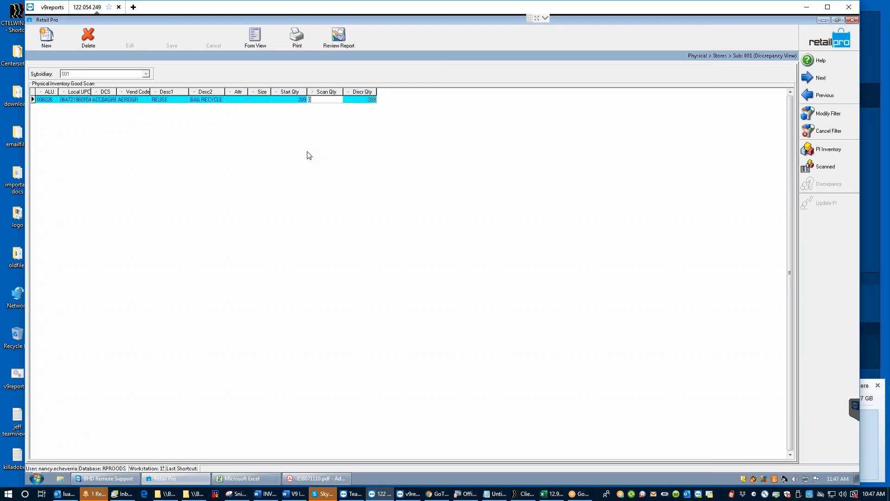
Step: Click into and out of the Scan Qty cell, leaving it at 0
click(325, 100)
click(349, 99)
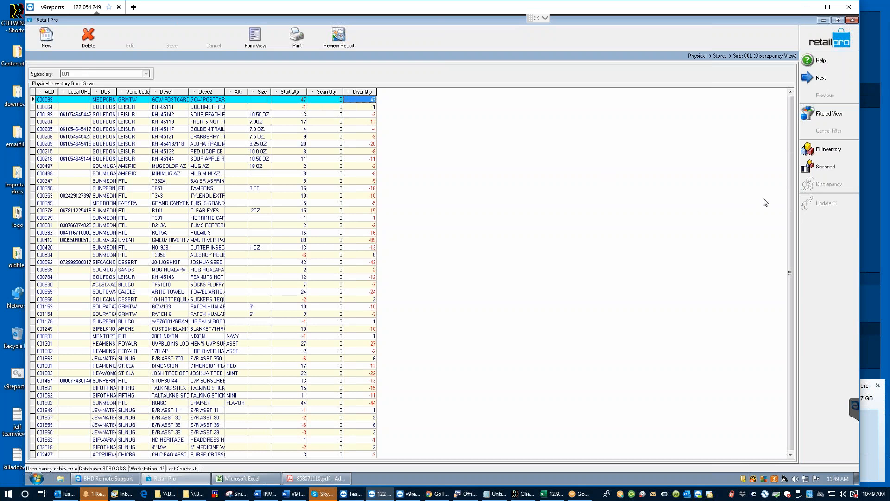
Step: Browse the PI Zones in form and list view, then reopen the store sheet list showing the LOD training sheet
click(833, 41)
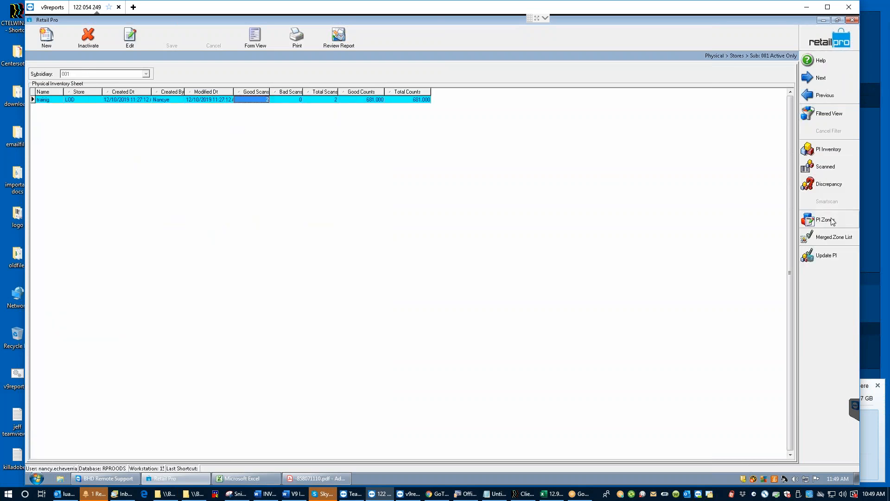
click(832, 221)
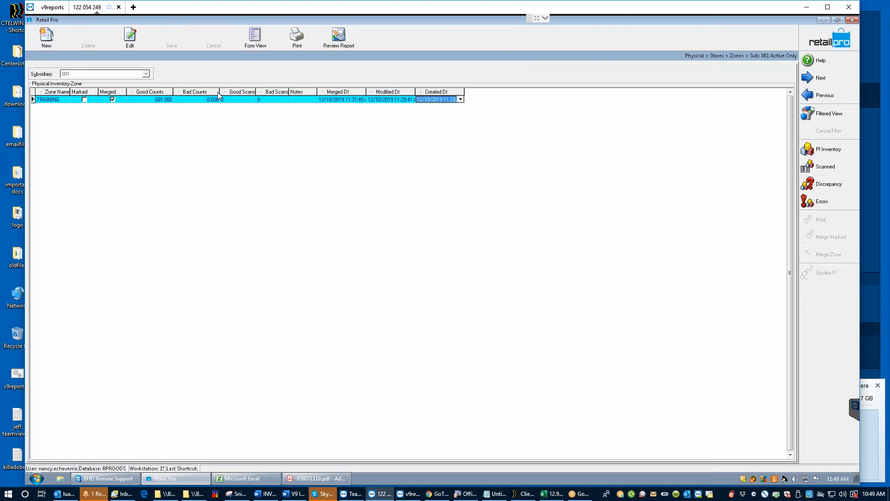
click(254, 38)
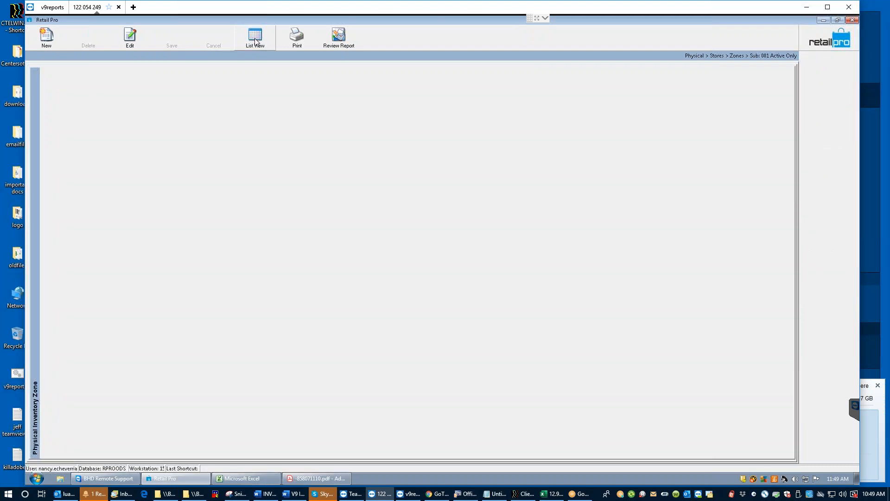
click(254, 38)
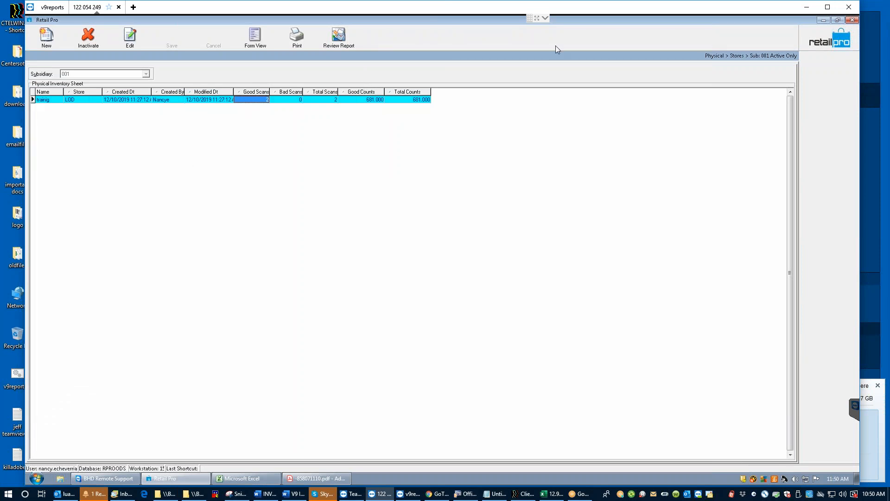
click(820, 34)
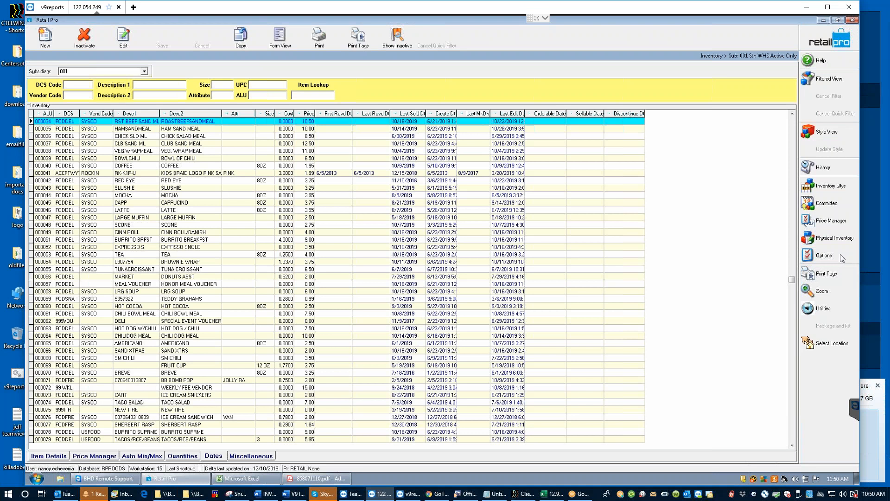
click(815, 239)
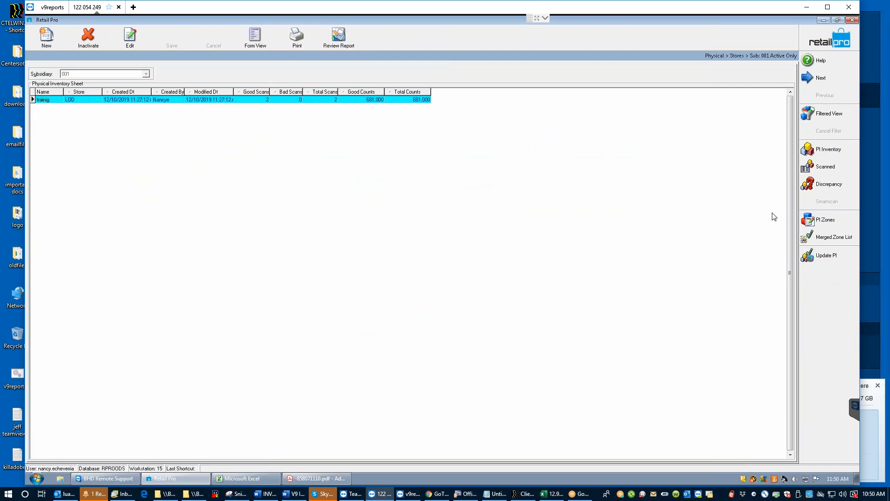
Step: Show the LOD sheet's scanned items sorted by Scan Qty, highest first
click(803, 167)
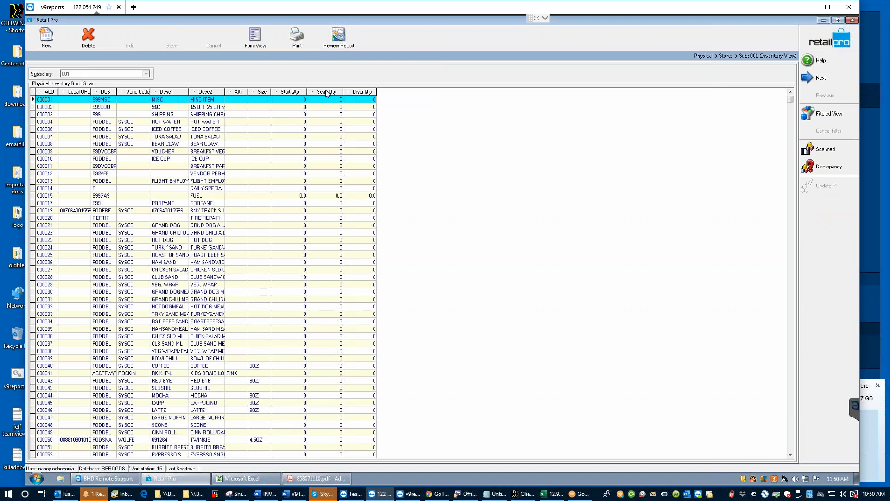
click(314, 92)
click(316, 91)
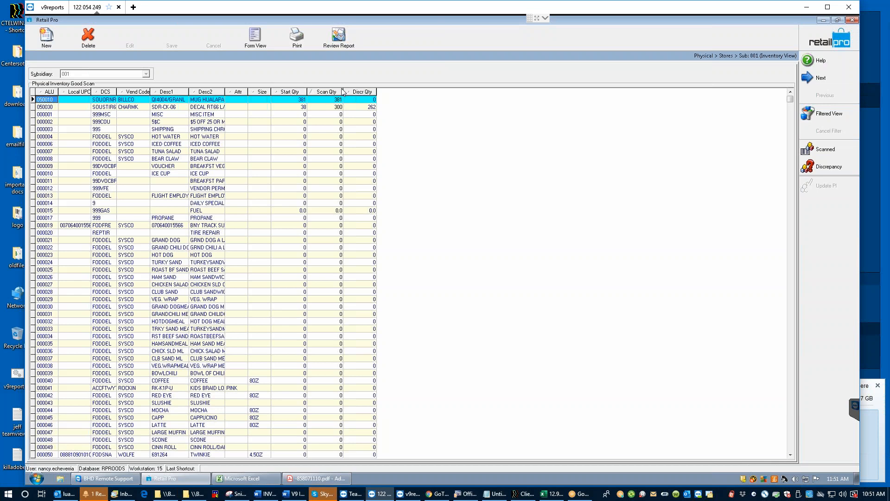
Step: Change item 050030's Scan Qty from 300 to 38, bringing up Adjust Merged Zone Quantities
click(323, 106)
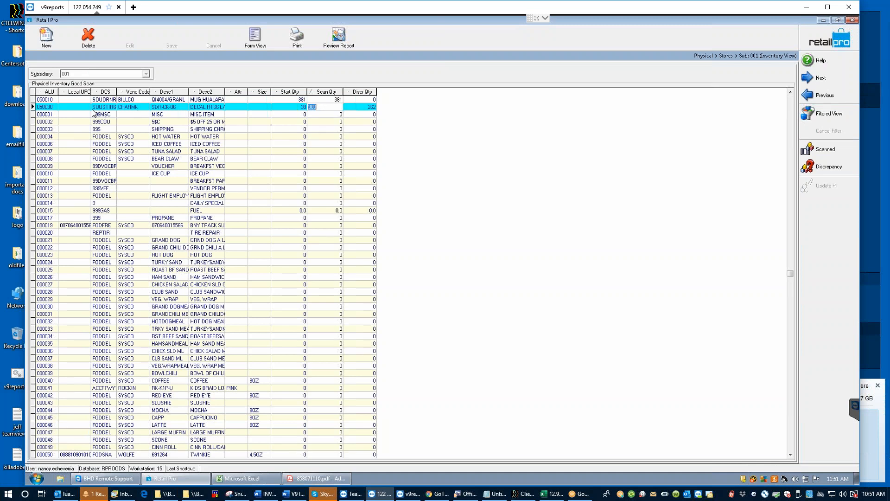
click(325, 105)
key(BackSpace)
key(BackSpace)
key(BackSpace)
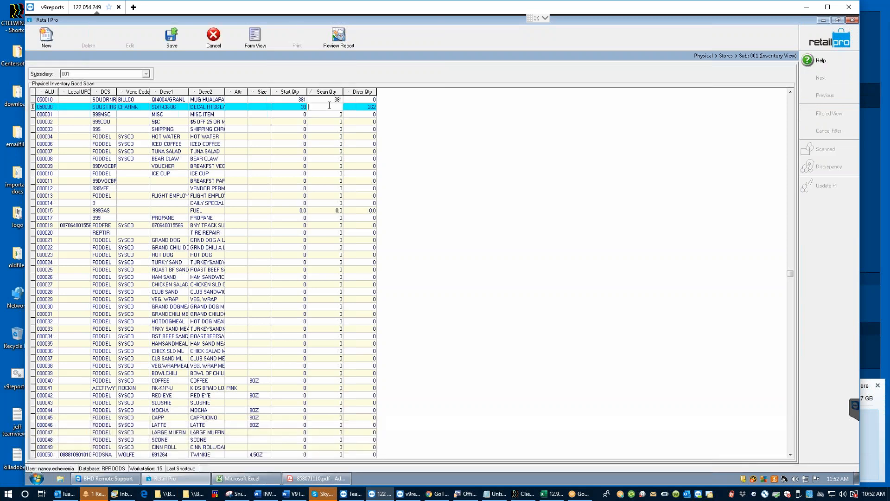
text(38)
key(Return)
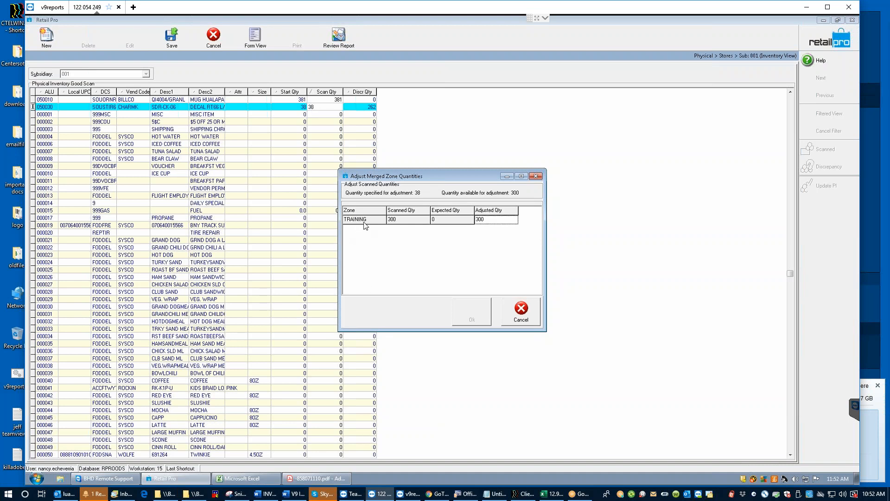
Step: Set the TRAINING zone's adjusted quantity to 38 and confirm the adjustment
click(486, 221)
text(38)
click(472, 310)
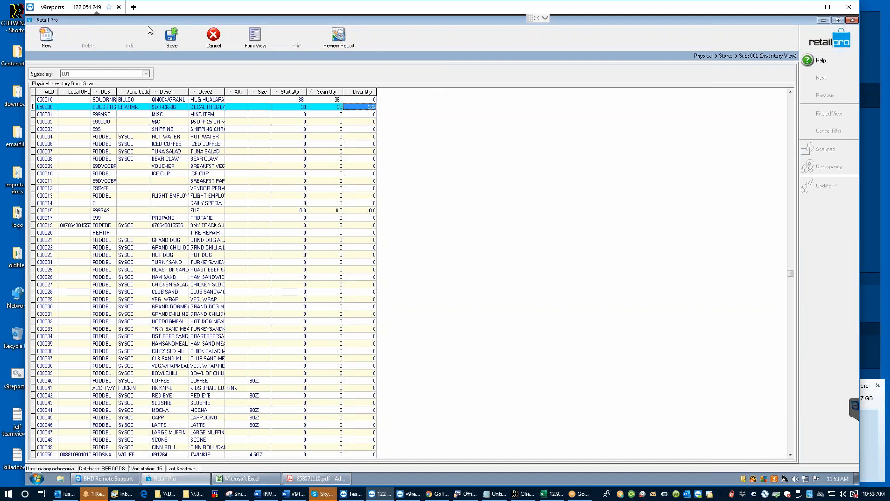
Step: Save the sheet with item 050030's corrected scan quantity of 38
click(171, 35)
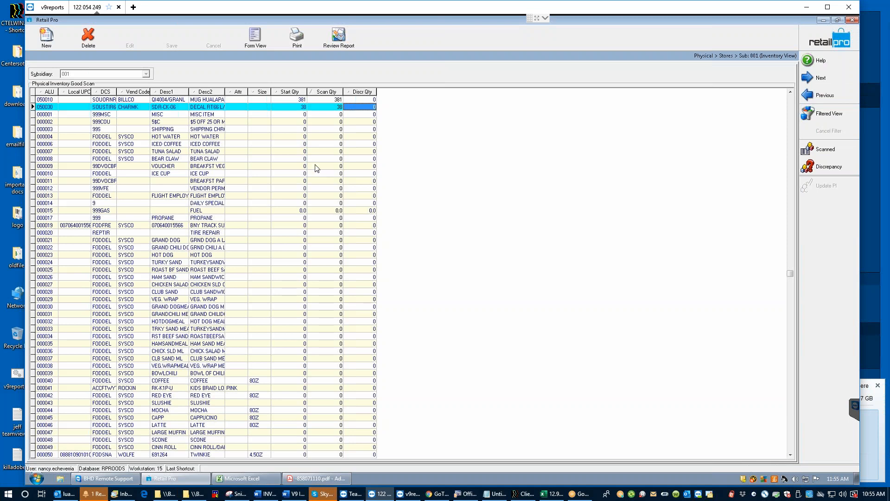
Step: Move through the rows of items 050030, 000001, ICED COFFEE 000006 and 000019
click(335, 108)
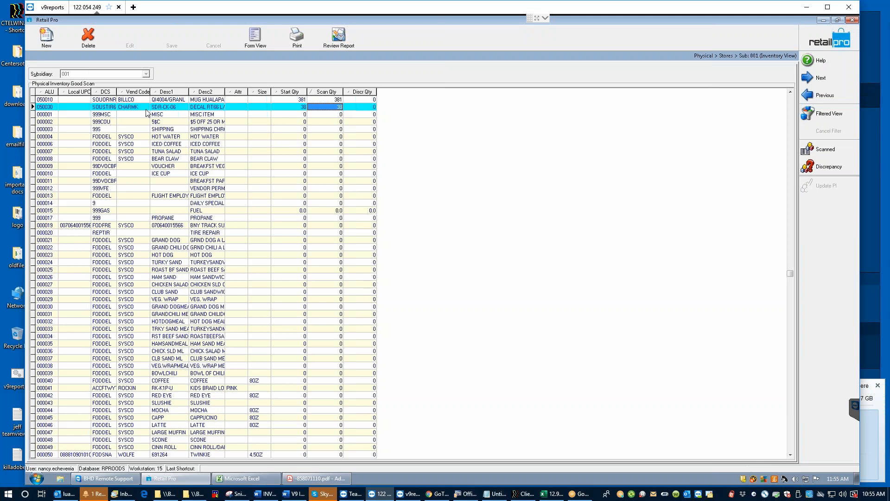
click(313, 116)
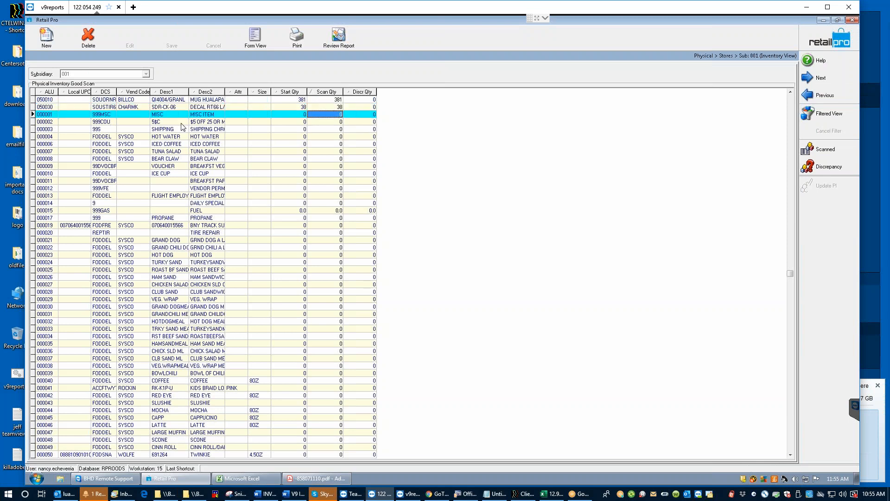
click(211, 145)
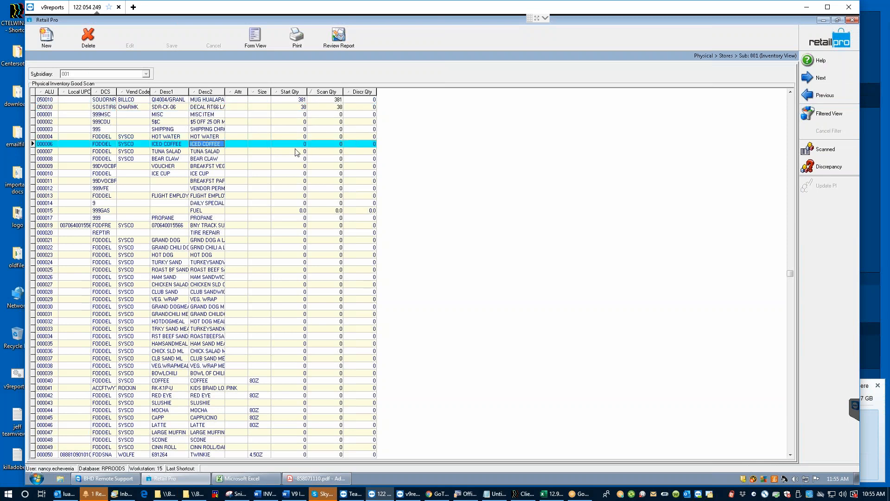
click(207, 227)
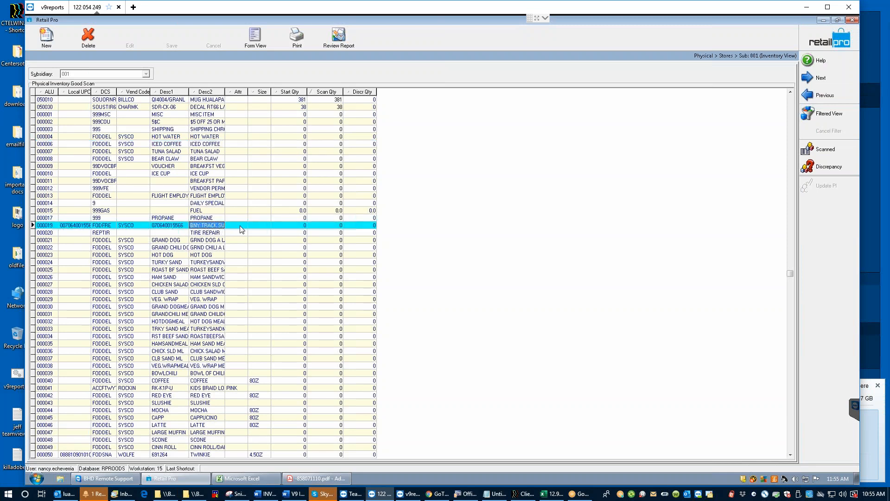
Step: Try a scanned quantity of 10 for item 000019, then abandon the zone adjustment
click(330, 226)
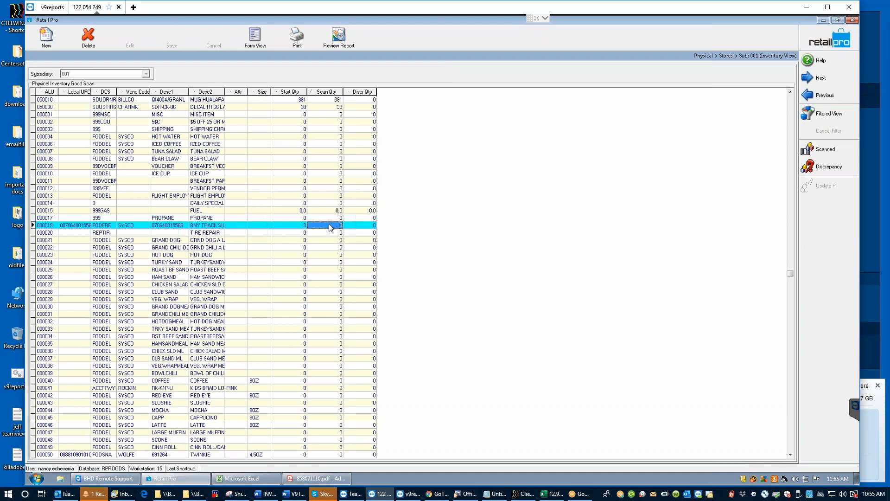
text(10)
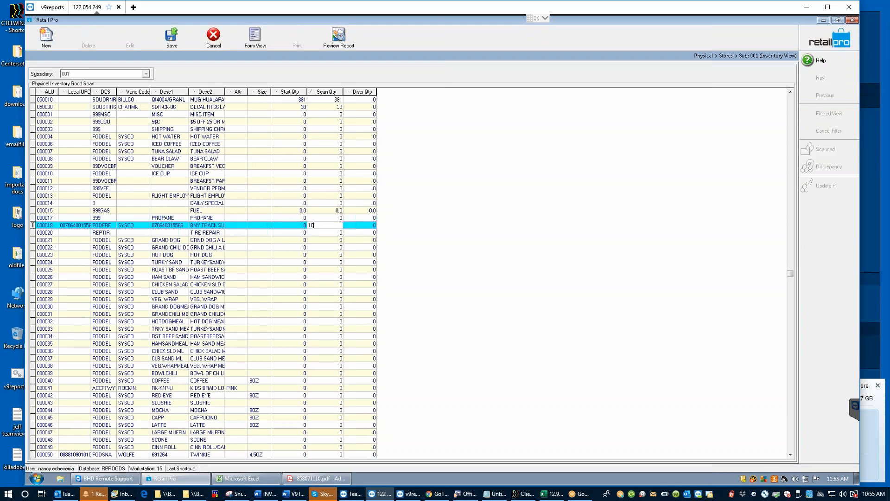
click(170, 49)
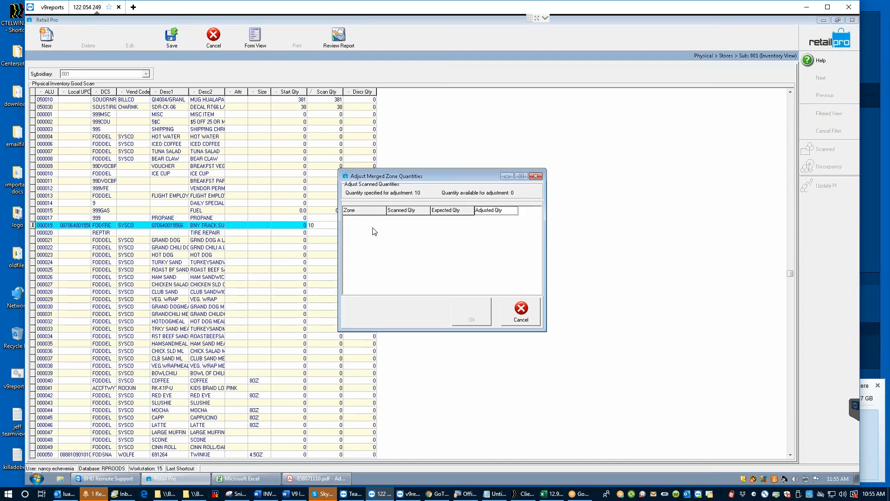
click(521, 310)
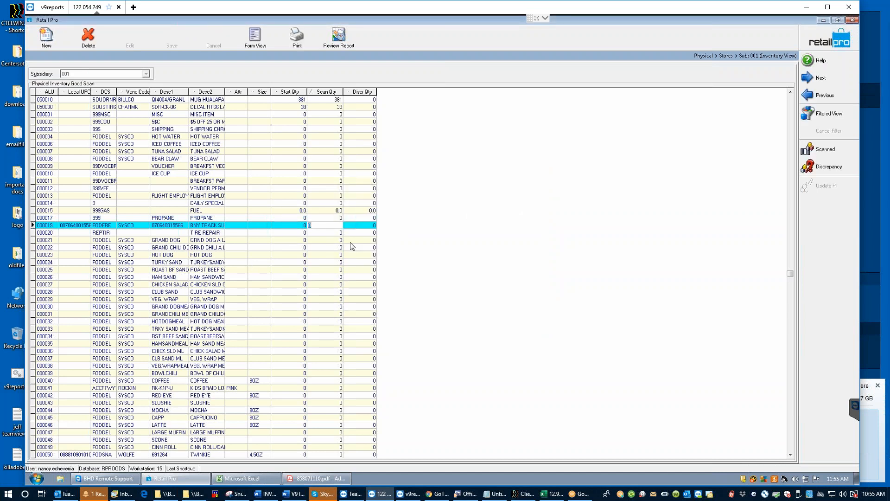
click(317, 233)
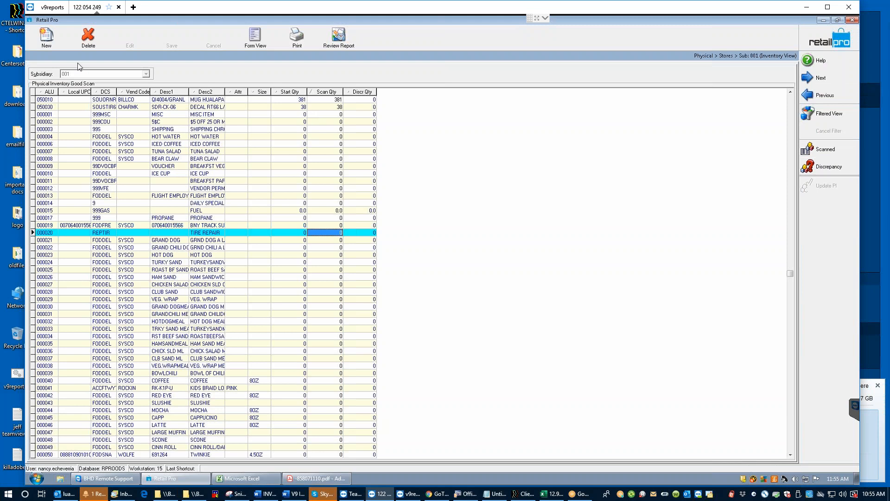
Step: View only discrepancy items sorted by scanned quantity, then return to the full list
click(839, 167)
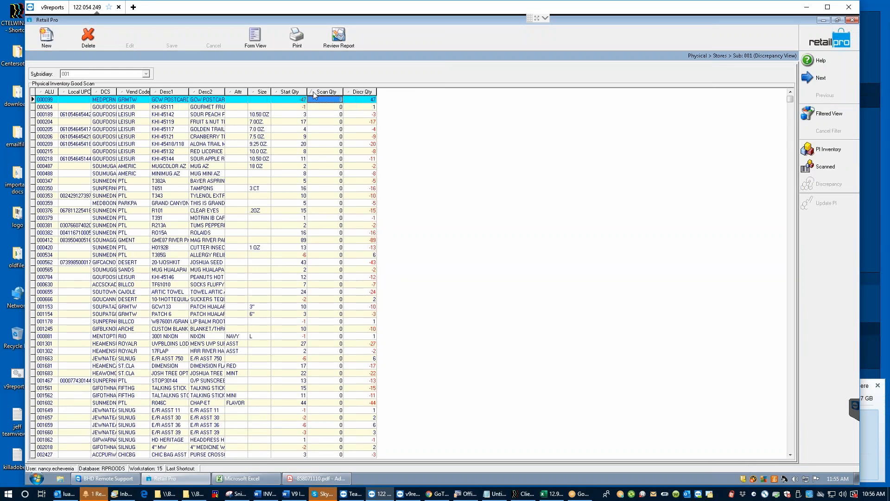
click(326, 92)
click(828, 149)
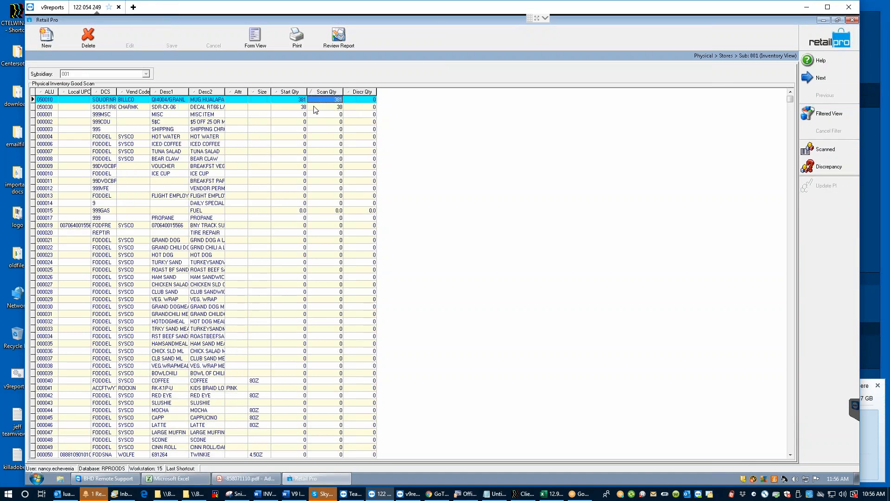
Step: Replace item 050030's Scan Qty with 40
click(317, 108)
right_click(316, 108)
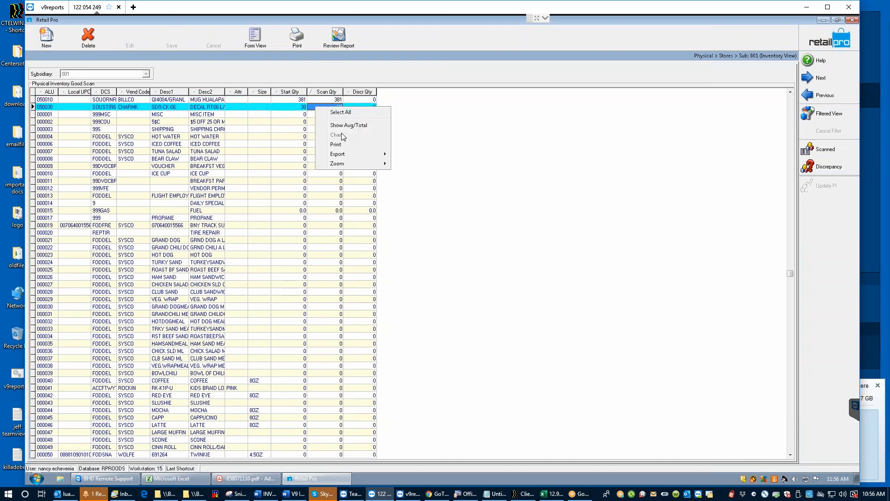
click(330, 113)
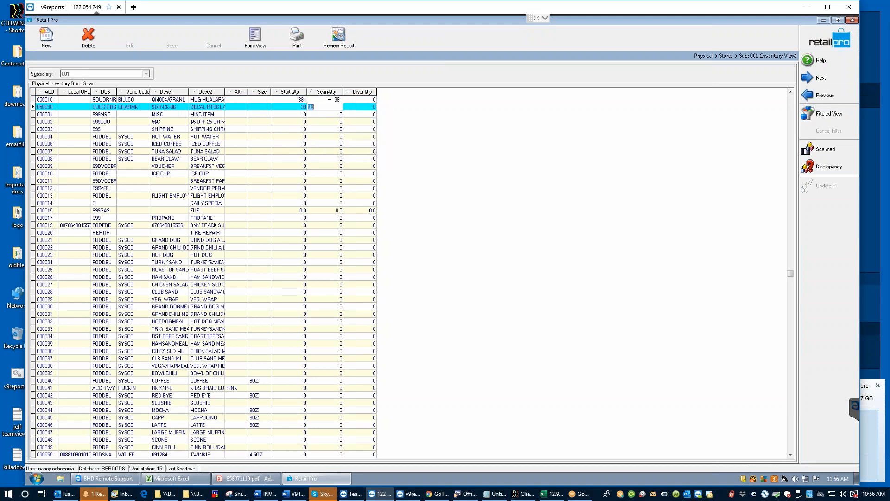
text(40)
key(Return)
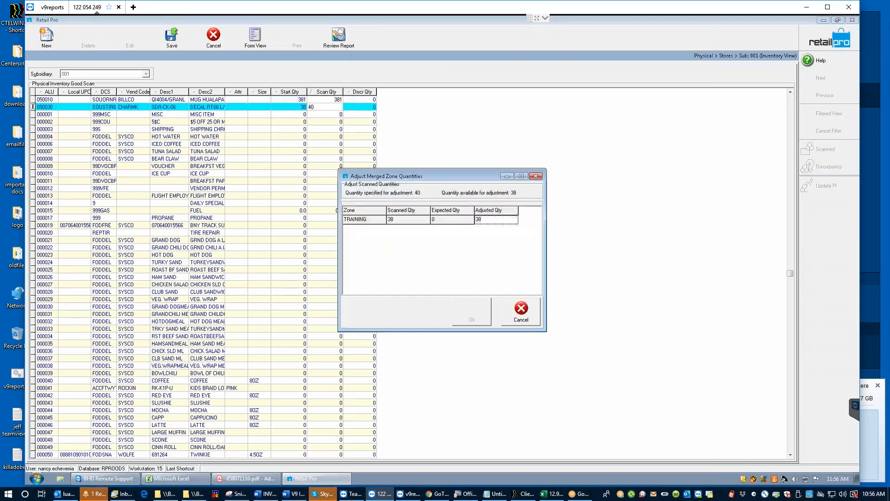
Step: Set the TRAINING zone's adjusted quantity to 40, save, and switch to Discrepancy View
click(480, 220)
text(40)
click(472, 318)
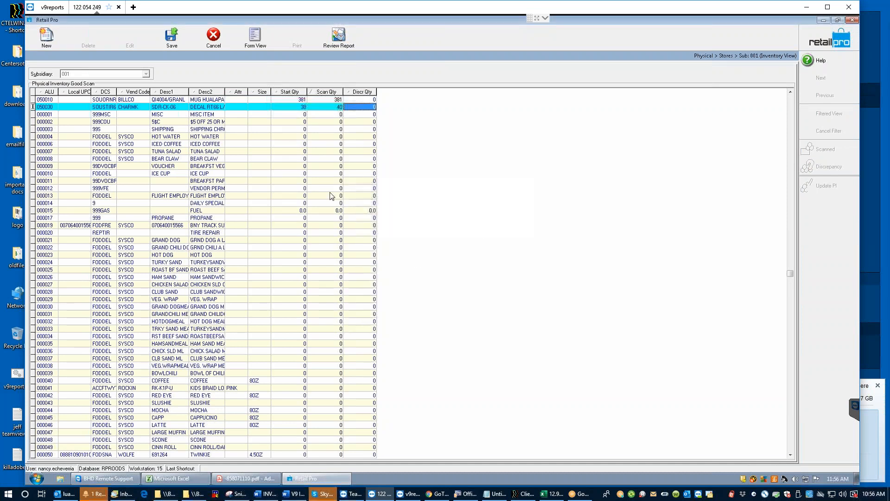
click(171, 36)
click(828, 167)
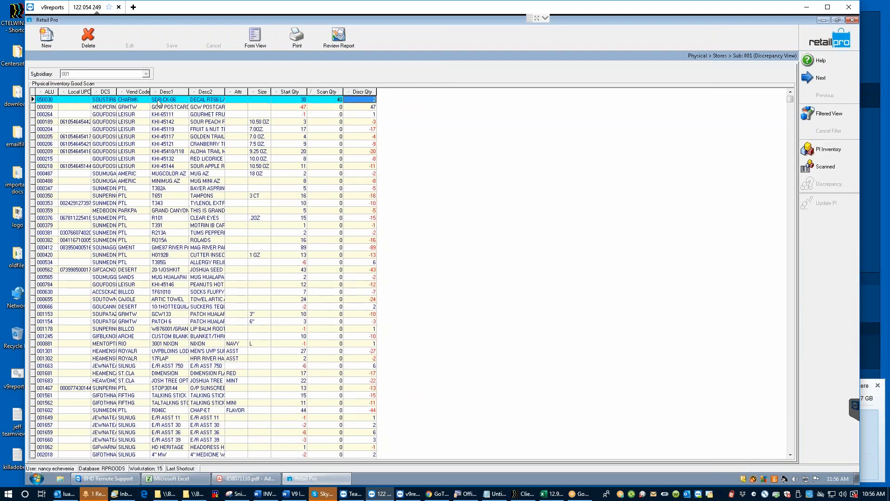
click(294, 101)
click(331, 100)
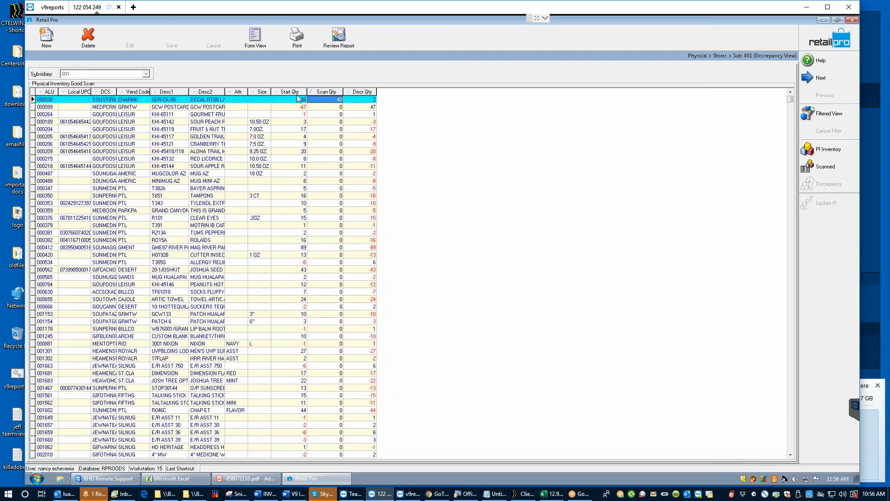
click(328, 101)
text(38)
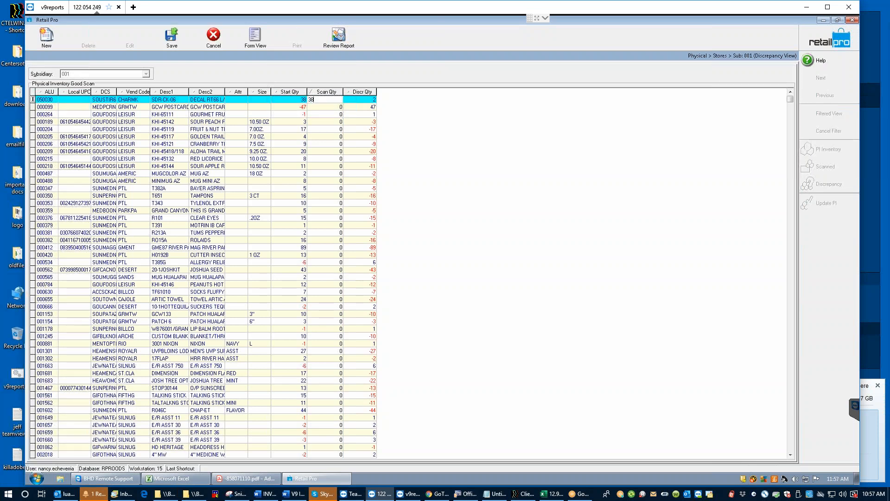
key(Return)
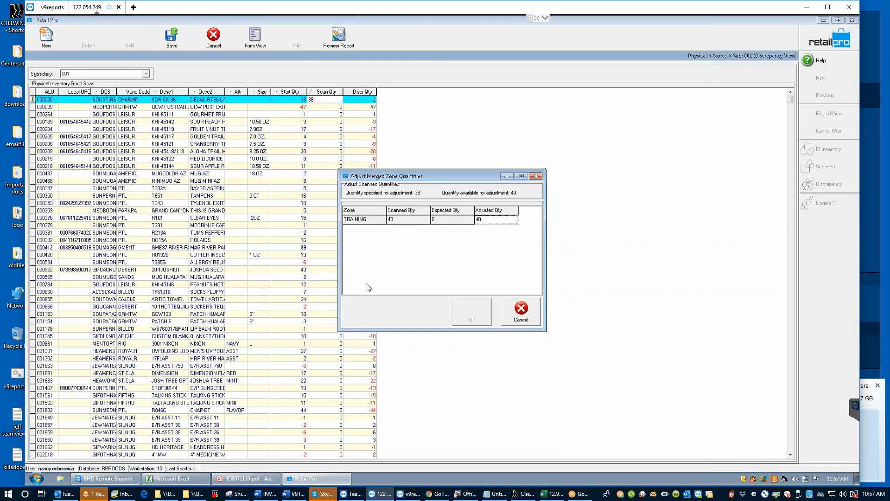
click(490, 220)
text(38)
click(518, 311)
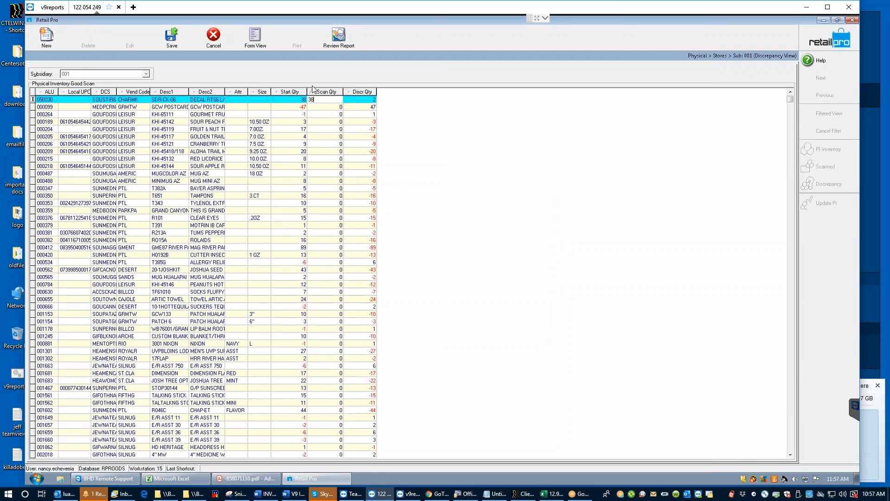
key(Escape)
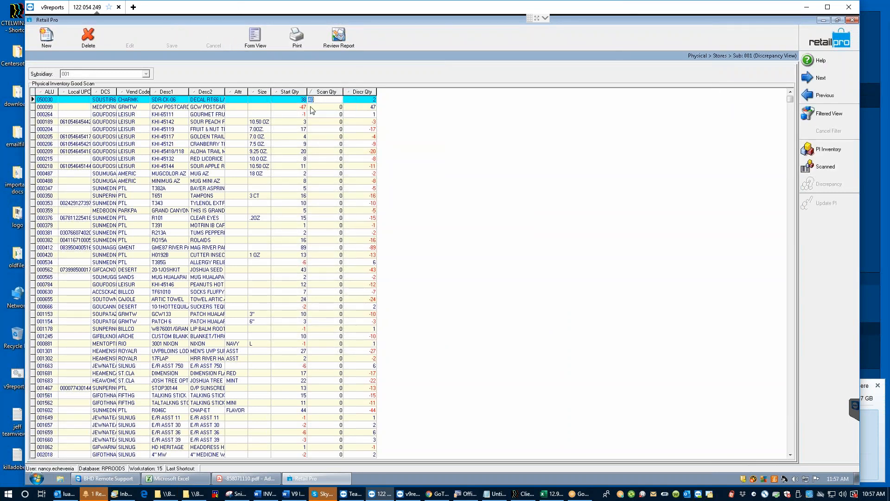
click(327, 107)
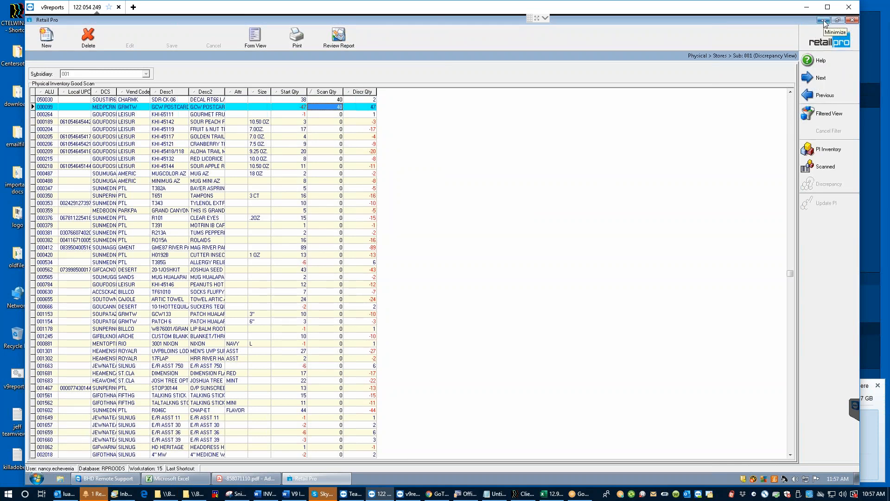
click(312, 102)
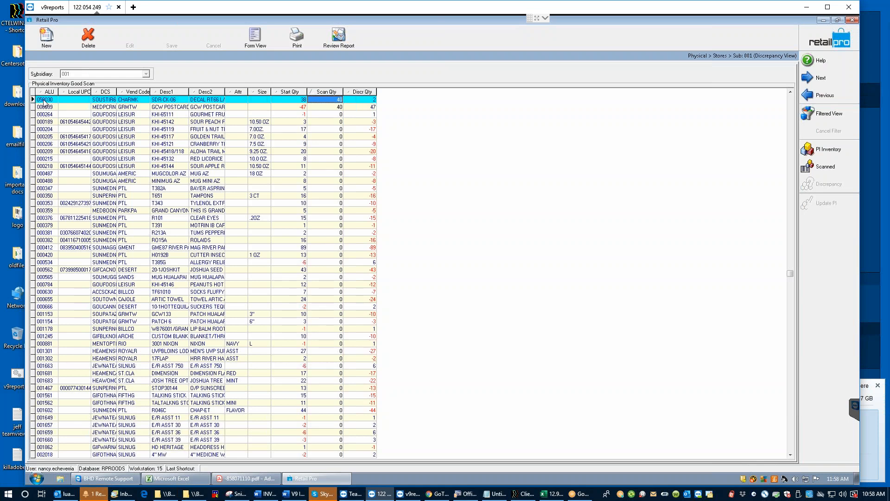
Step: Minimize Retail Pro, launch Retail Pro 9 Reports, and log in with the user's username and password
click(824, 22)
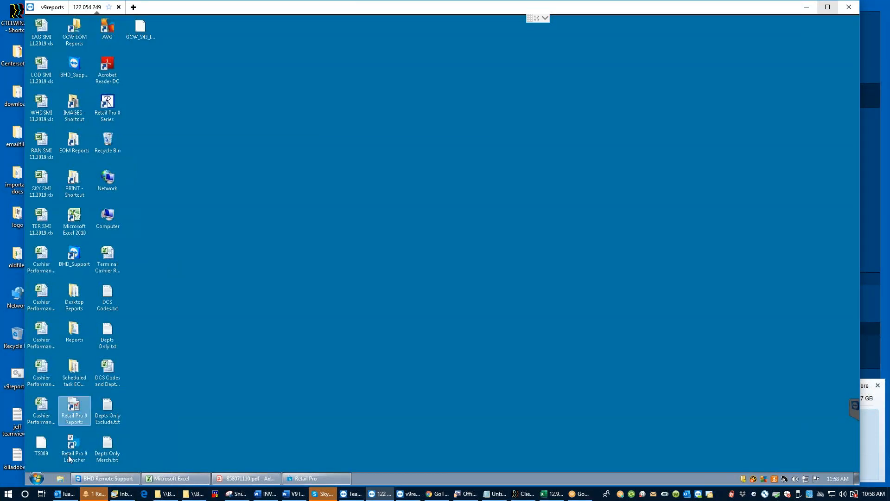
double_click(72, 416)
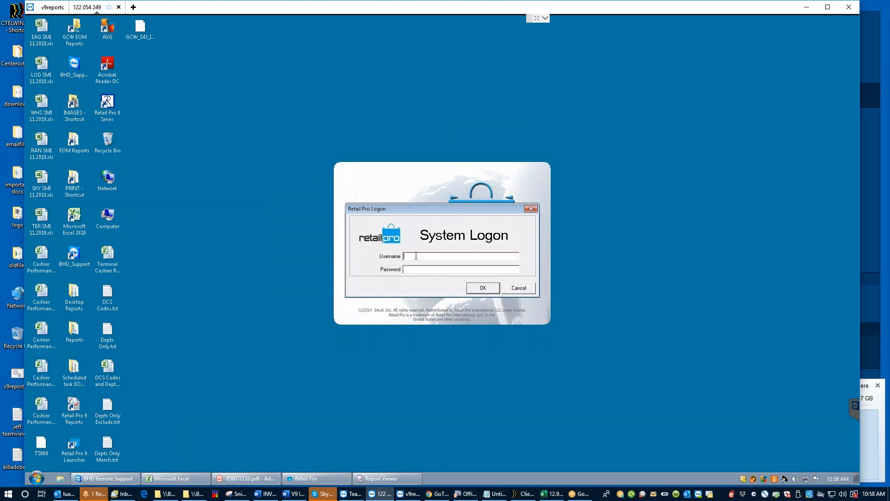
text(****)
key(Return)
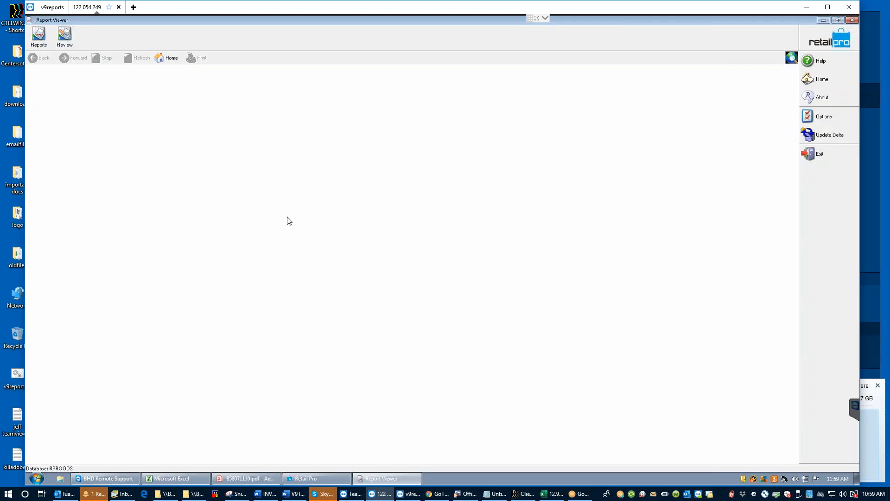
Step: Select BHD PI Zone Report under Custom reports and widen the report tree
click(39, 37)
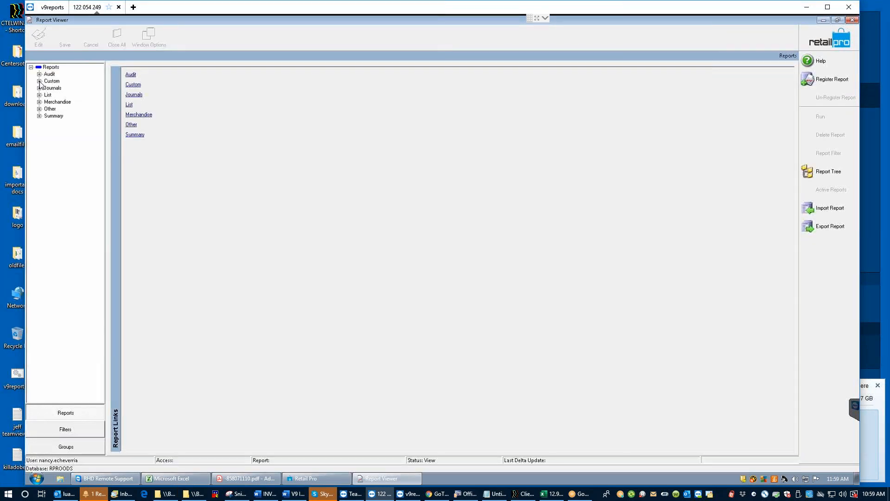
click(39, 82)
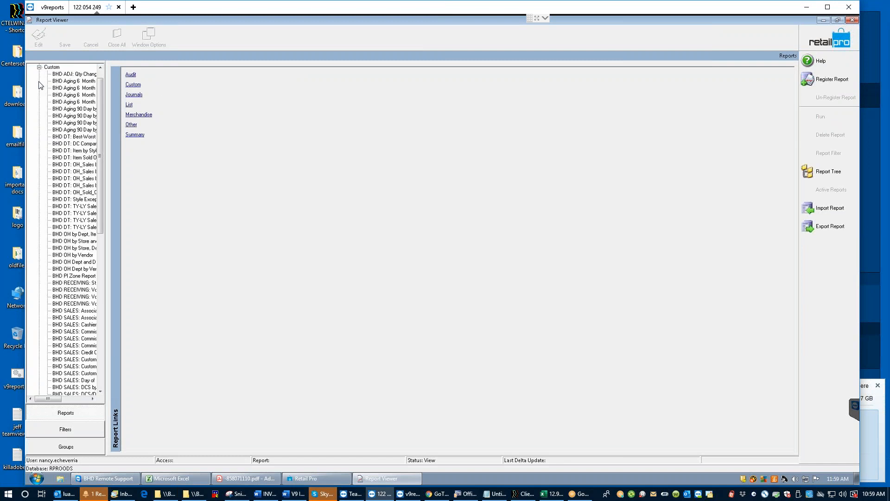
click(70, 278)
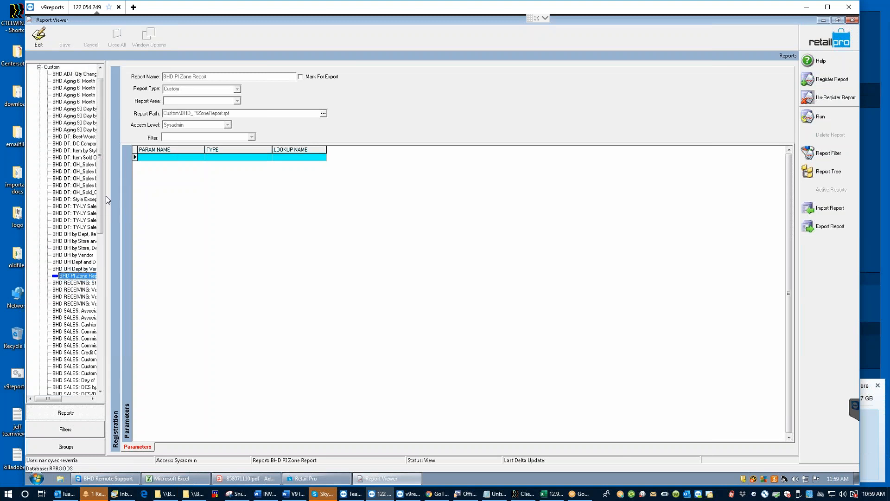
drag(110, 191, 188, 224)
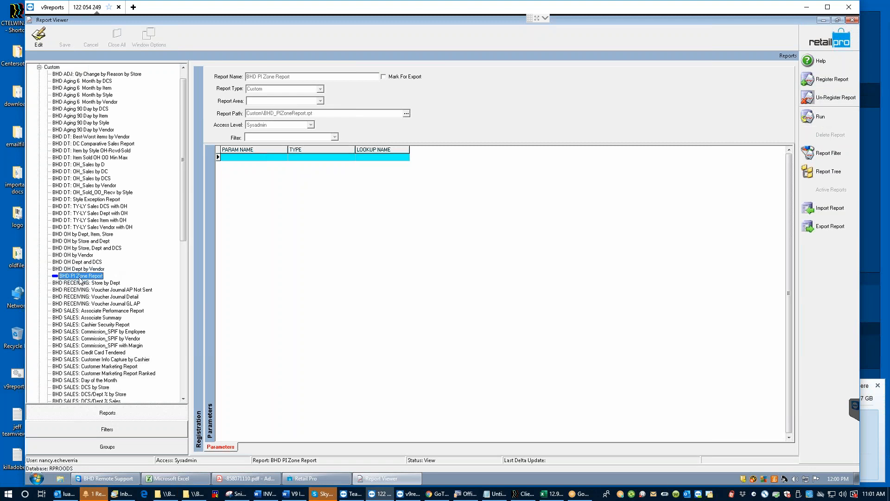
Step: Run the BHD PI Zone Report with empty criteria
click(826, 116)
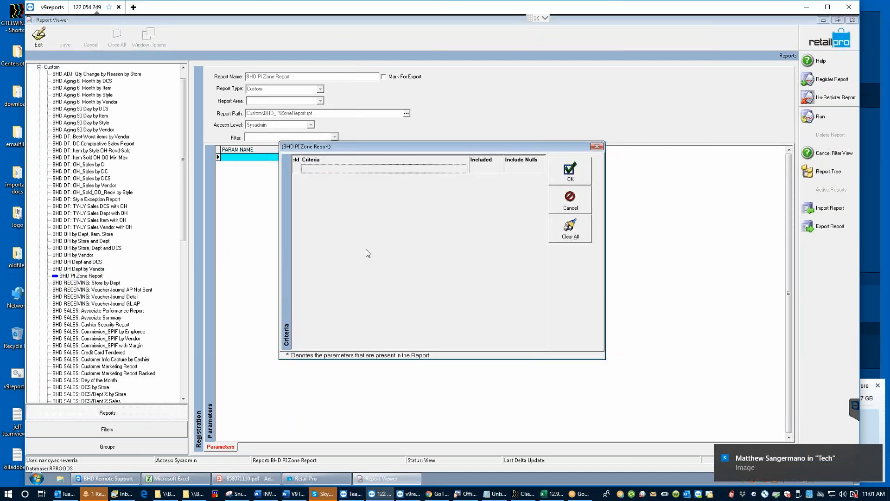
click(570, 175)
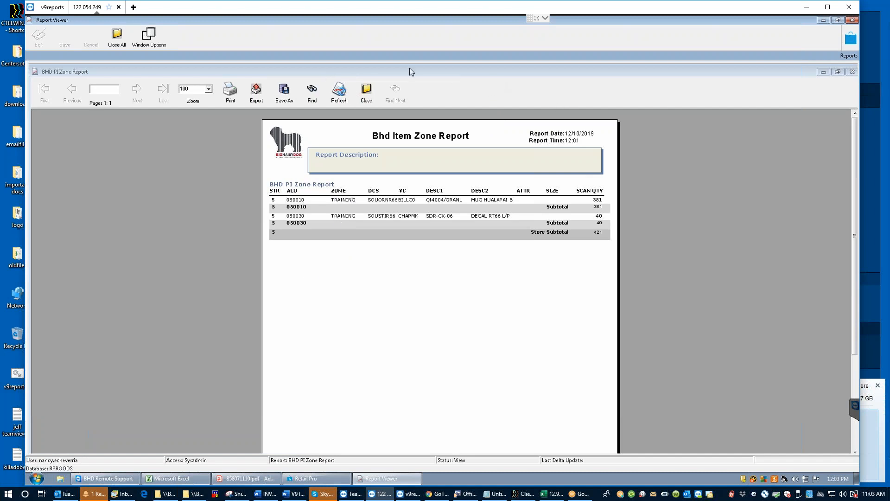
Step: Minimize the Report Viewer and restore the Physical Inventory window
click(824, 21)
click(317, 481)
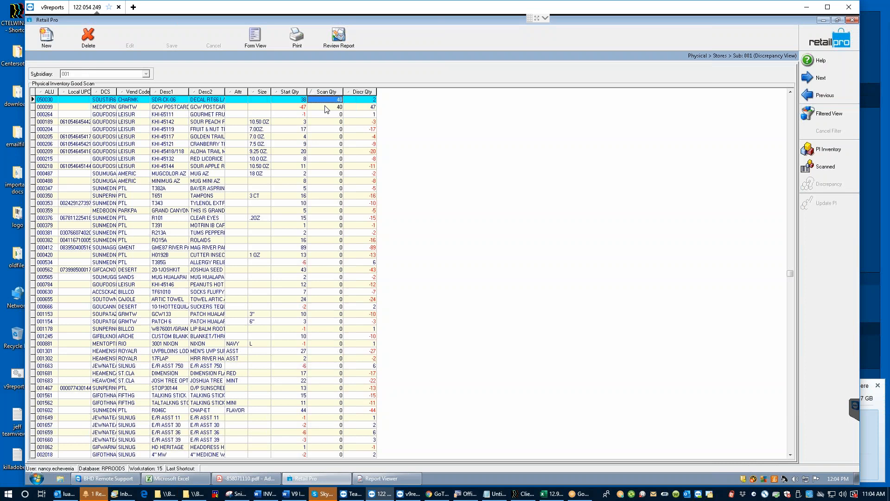
Step: Export the zone report preview in Excel (Text Only) format
click(381, 478)
click(257, 90)
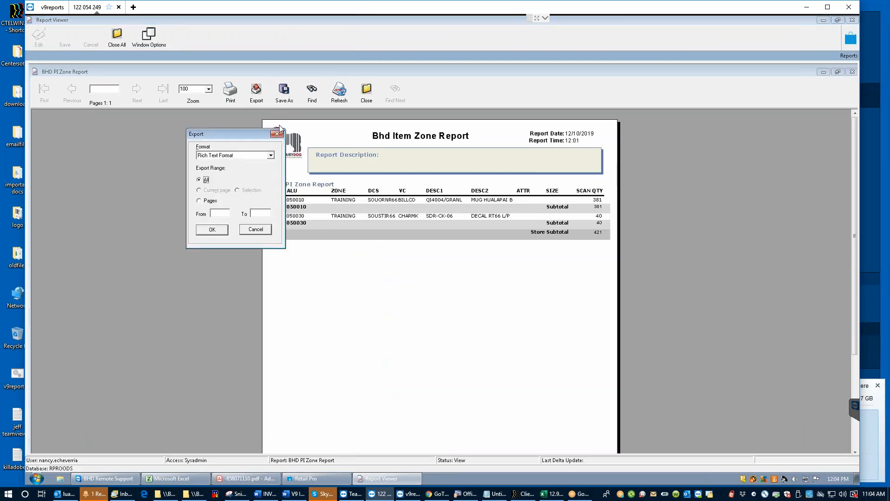
click(272, 156)
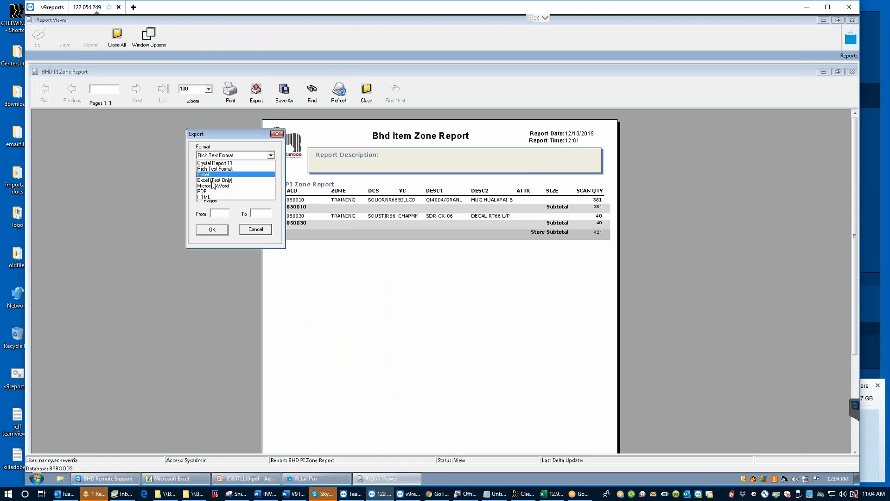
click(223, 176)
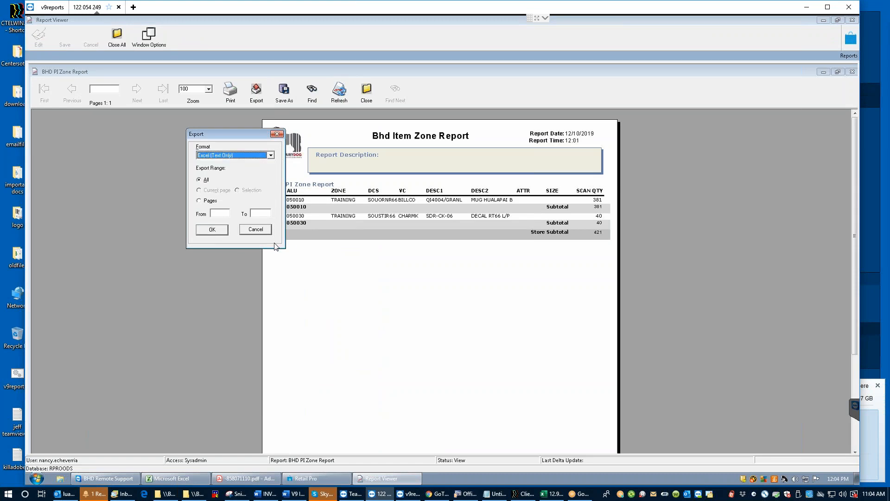
click(211, 230)
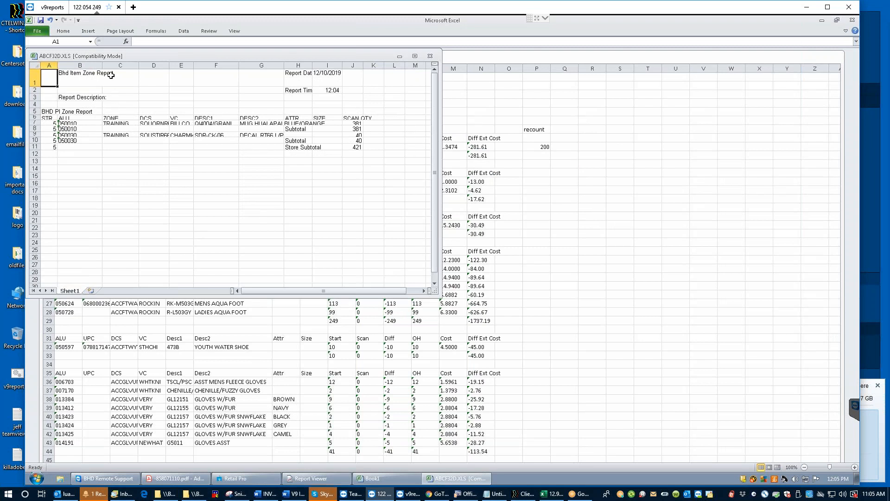
Step: Check item codes 050010 in B7 and 050030 in B10, then close ABCF32D.XLS and minimize Excel
click(81, 124)
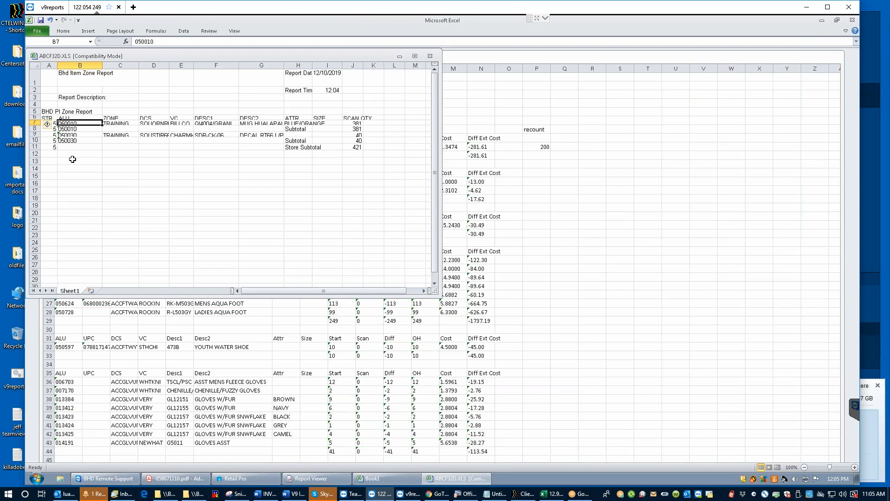
click(87, 141)
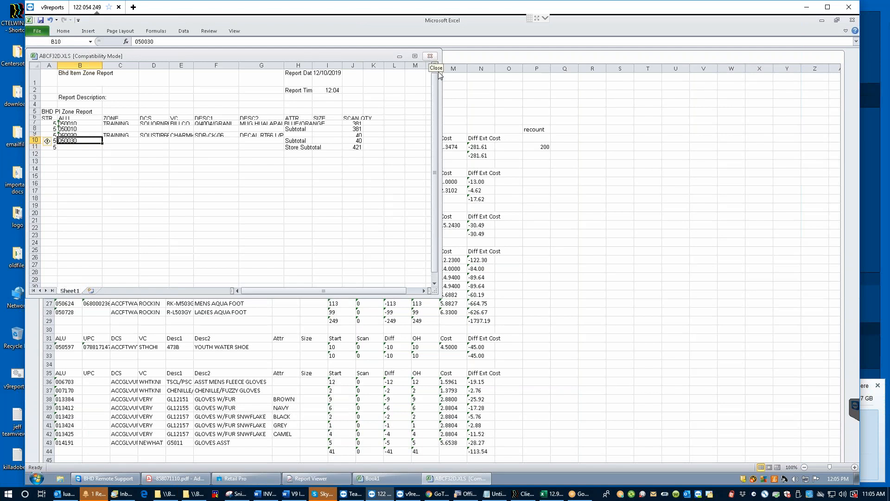
click(430, 56)
click(821, 20)
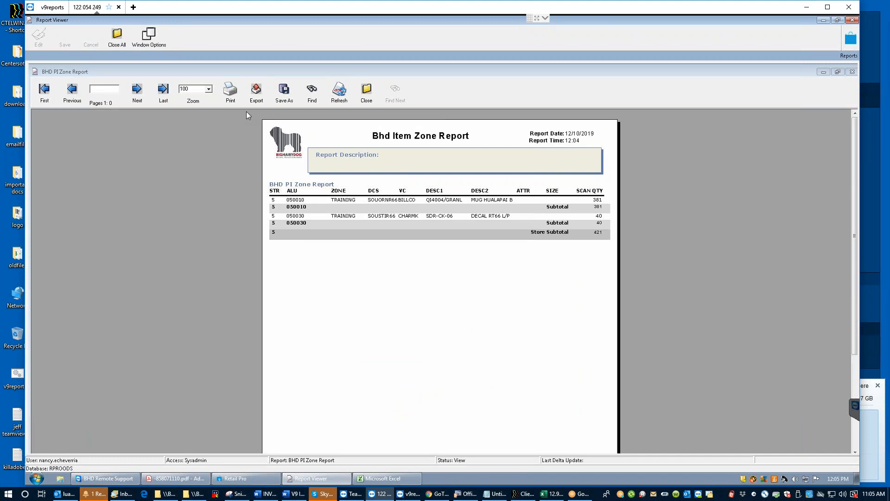
Step: Search the zone report for 50030 and jump to its next match
click(312, 96)
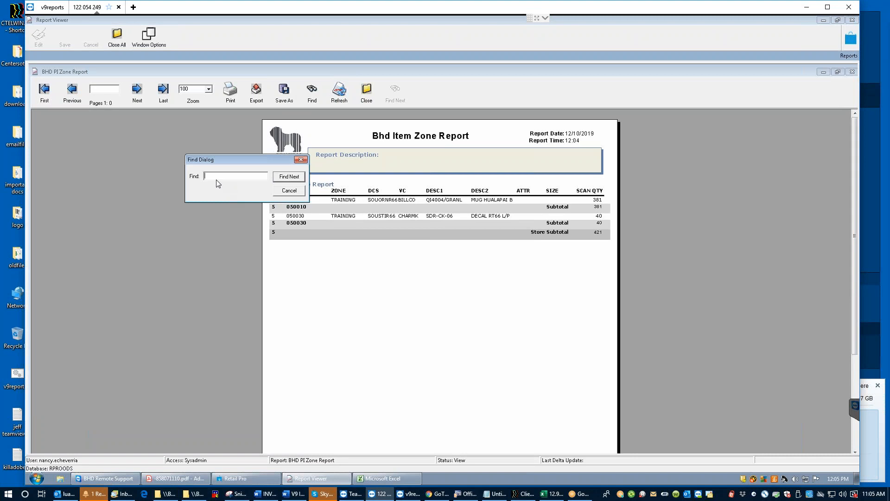
text(5)
text(030)
key(Return)
click(292, 178)
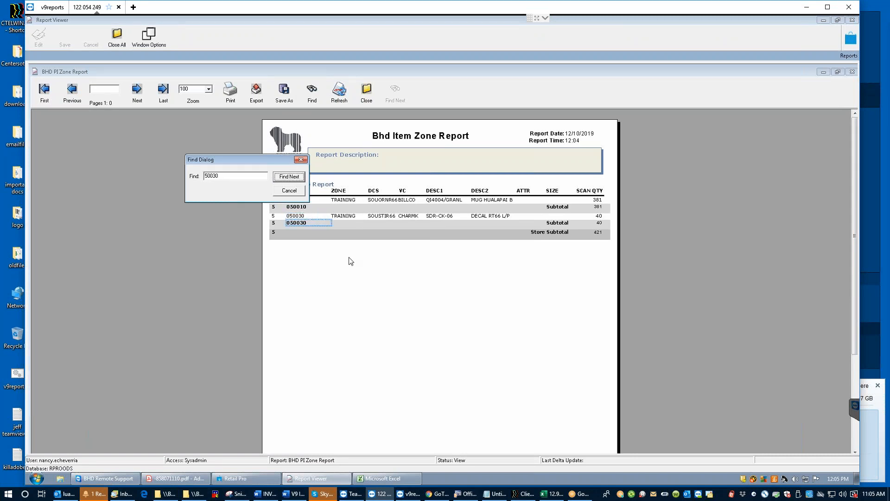
click(301, 160)
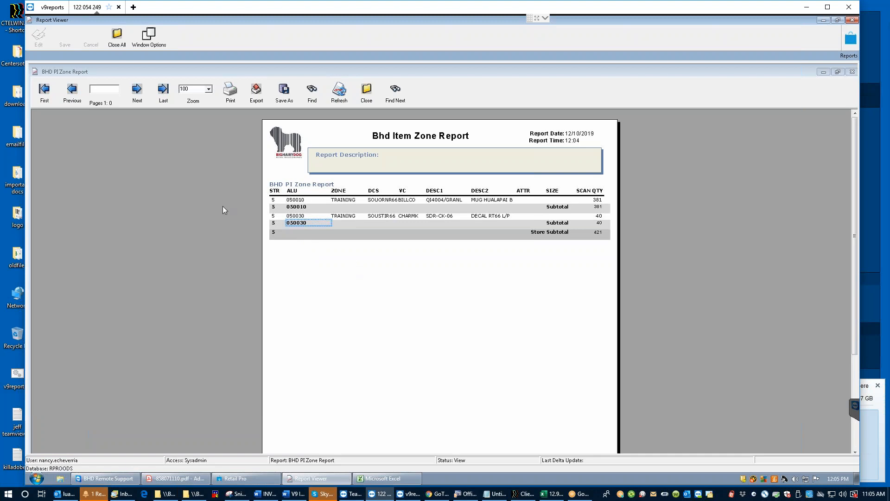
click(315, 96)
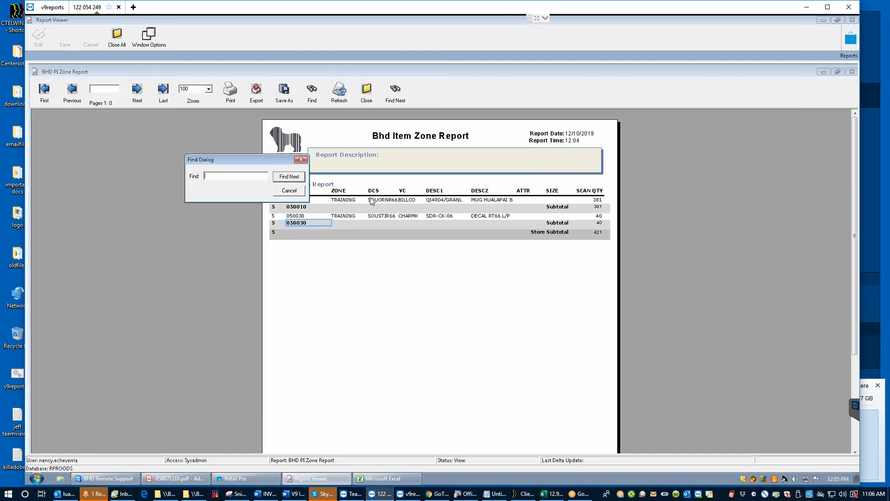
click(301, 160)
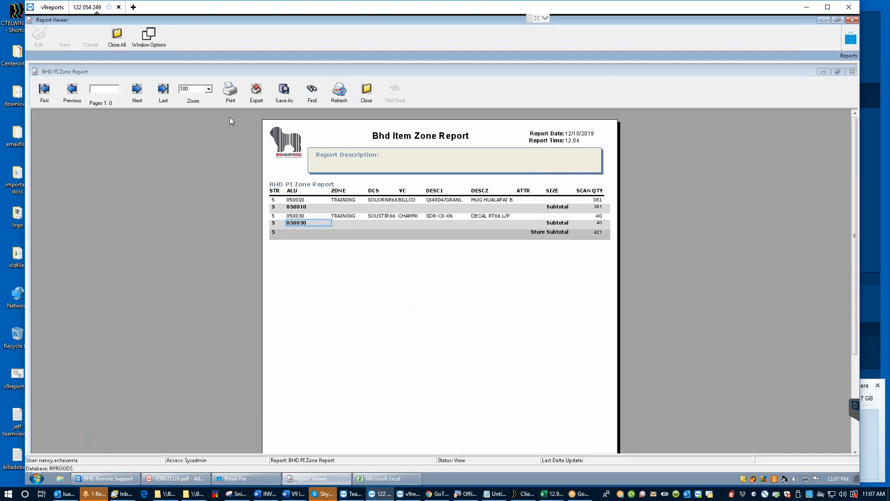
Step: Export the Bhd Item Zone Report in PDF format
click(256, 92)
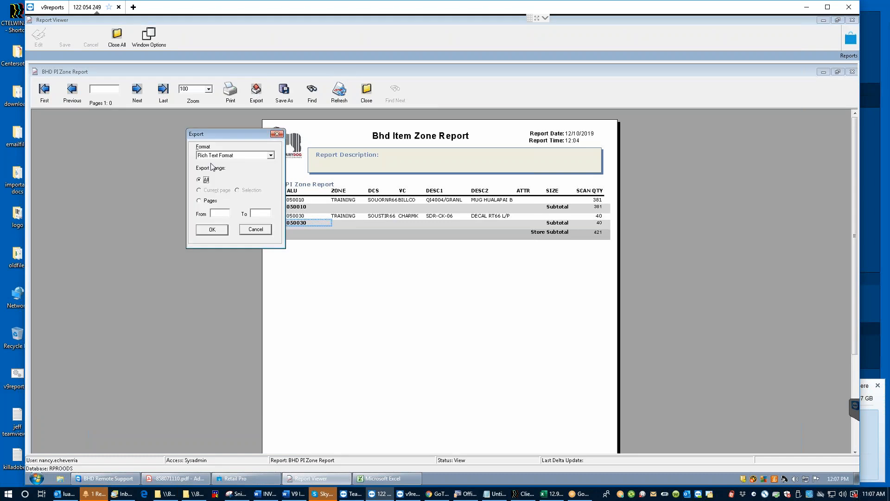
click(270, 155)
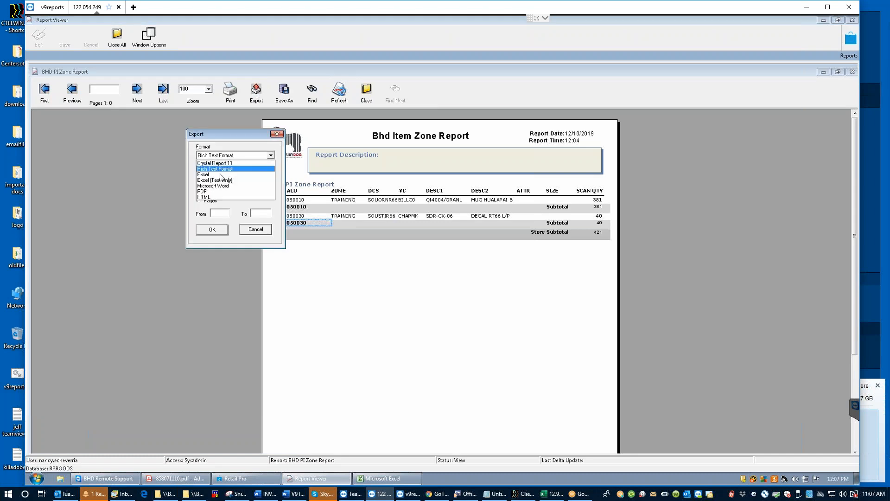
click(203, 191)
click(212, 230)
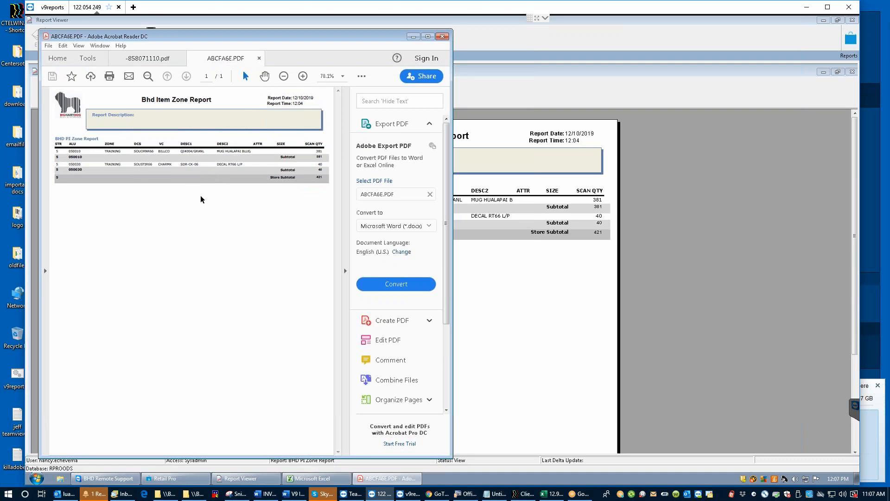
key(ctrl+f)
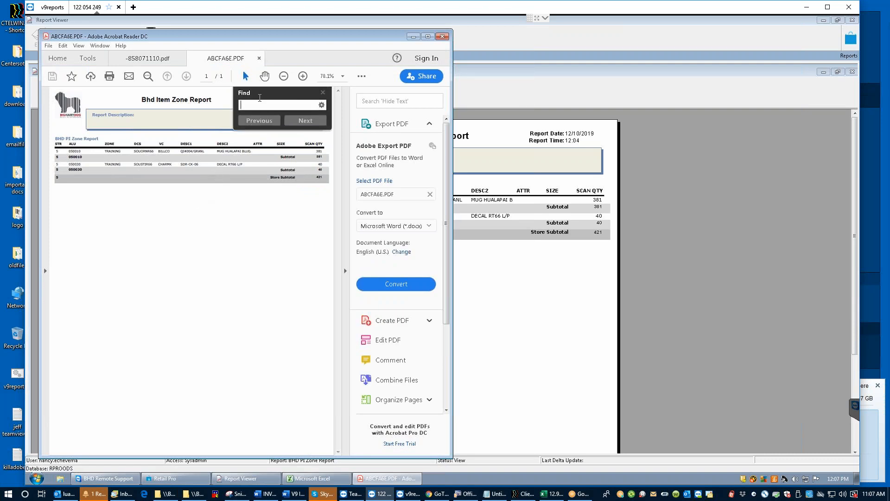
text(500)
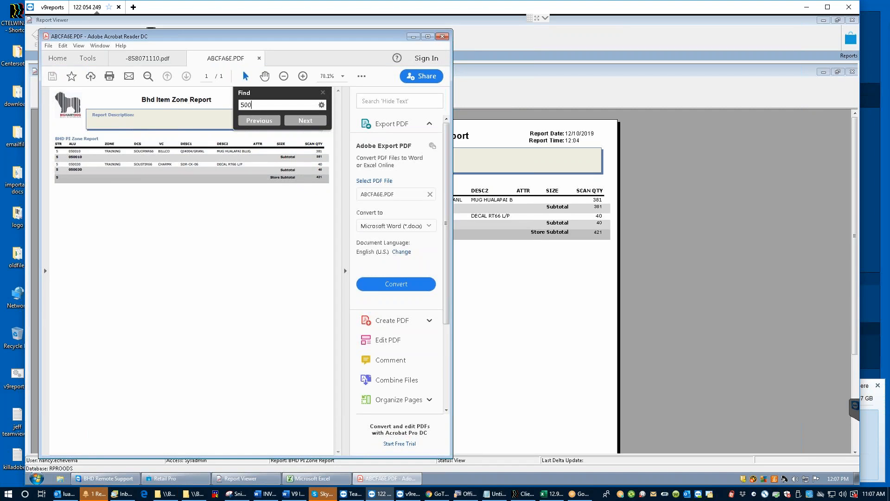
text(30)
key(Return)
key(Escape)
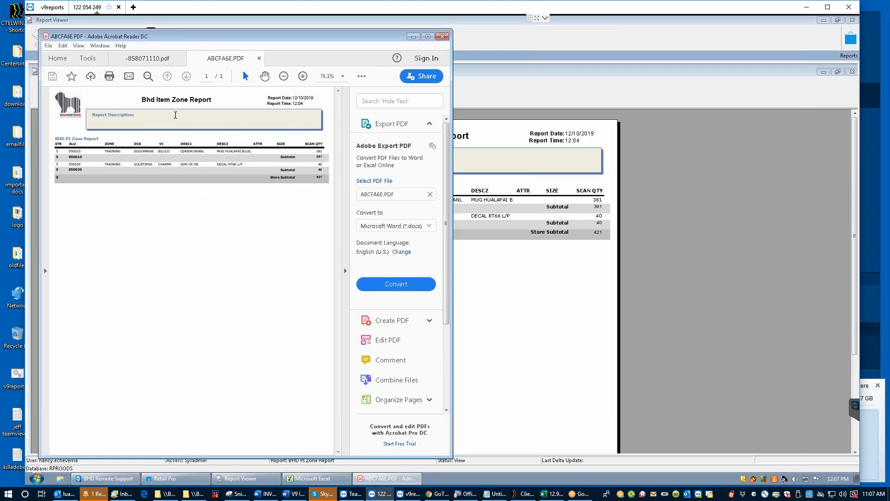
click(48, 46)
click(63, 46)
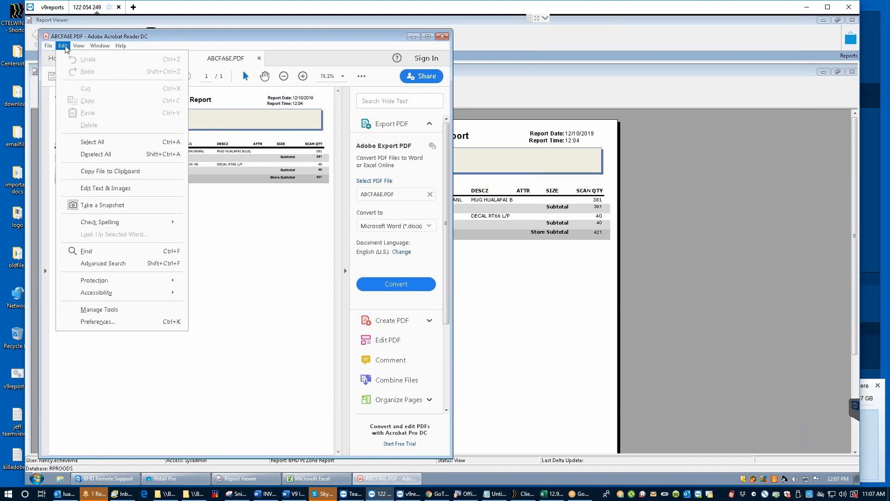
click(266, 310)
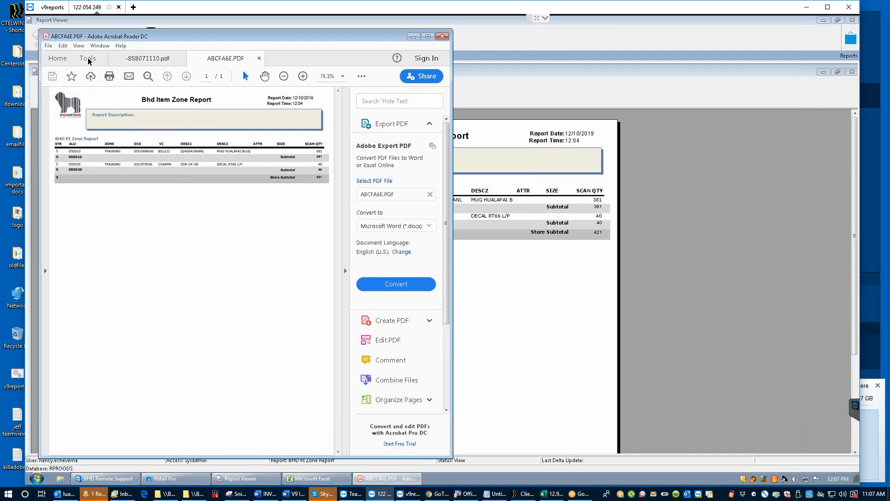
click(85, 57)
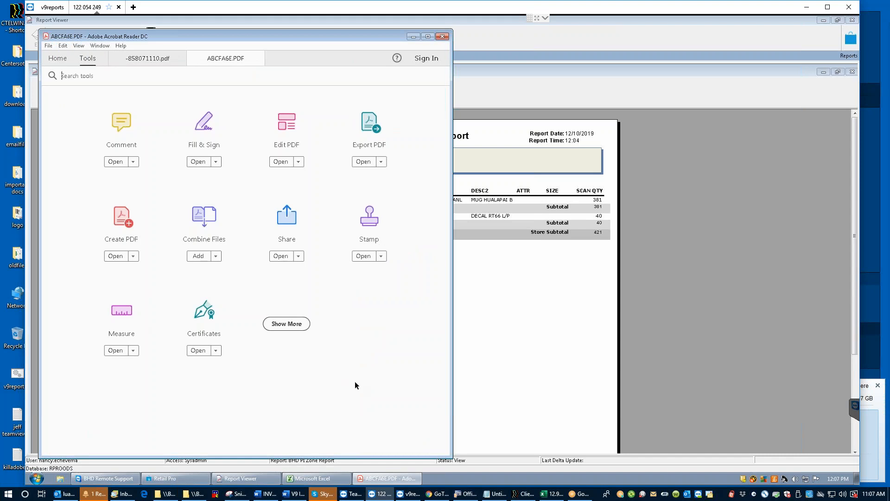
click(53, 58)
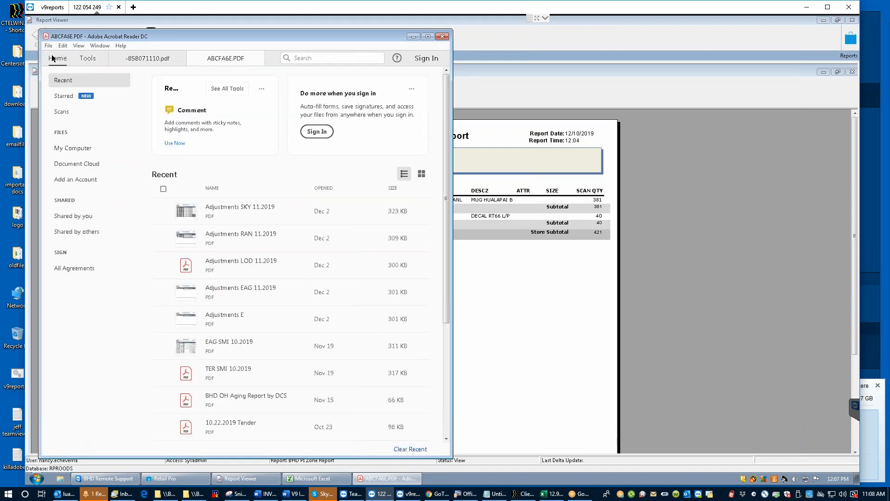
click(221, 57)
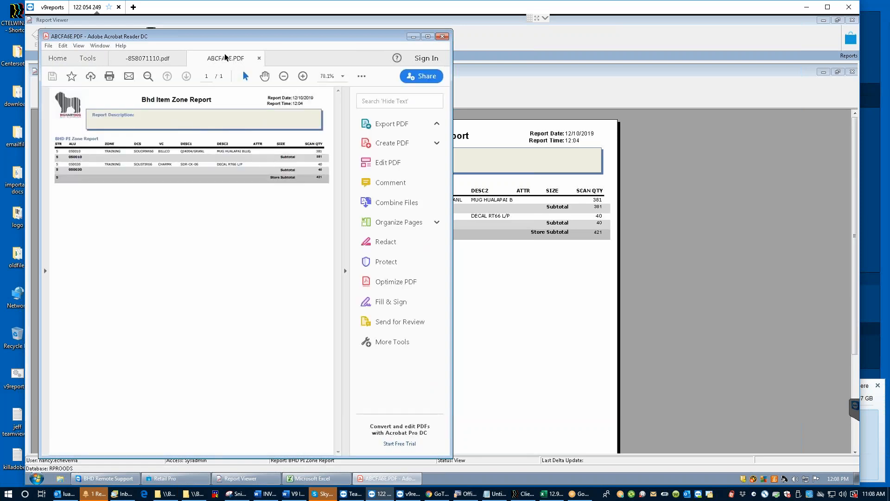
Step: Close only the zone report PDF tab and minimize Acrobat Reader
click(147, 76)
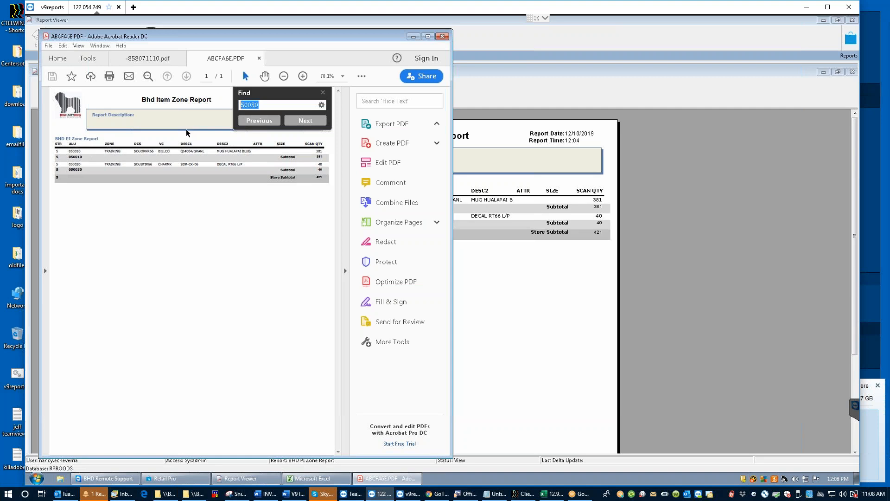
click(249, 200)
click(443, 37)
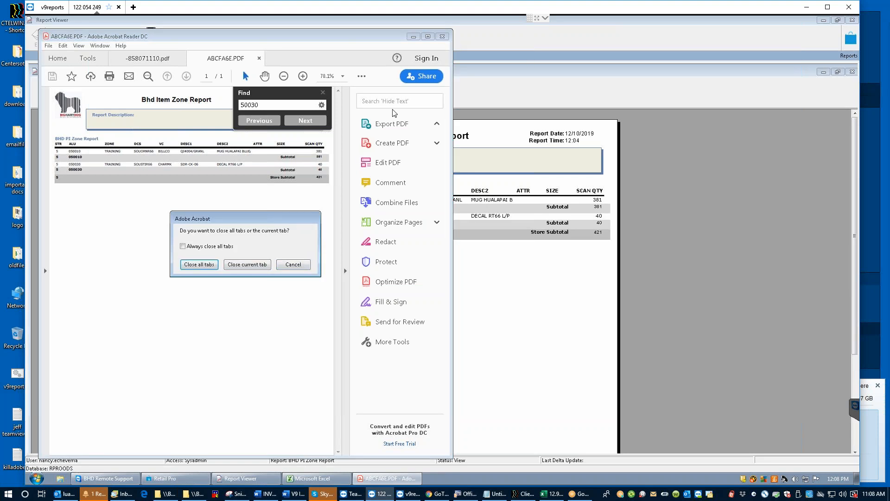
click(250, 265)
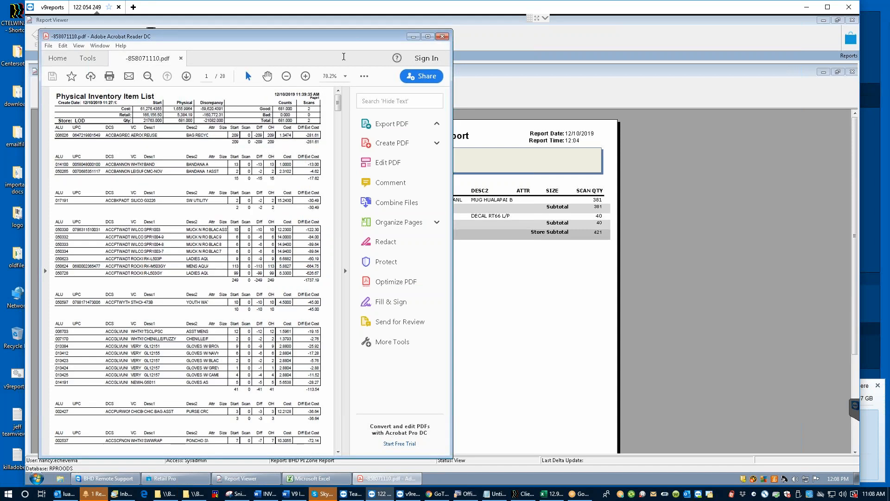
click(413, 37)
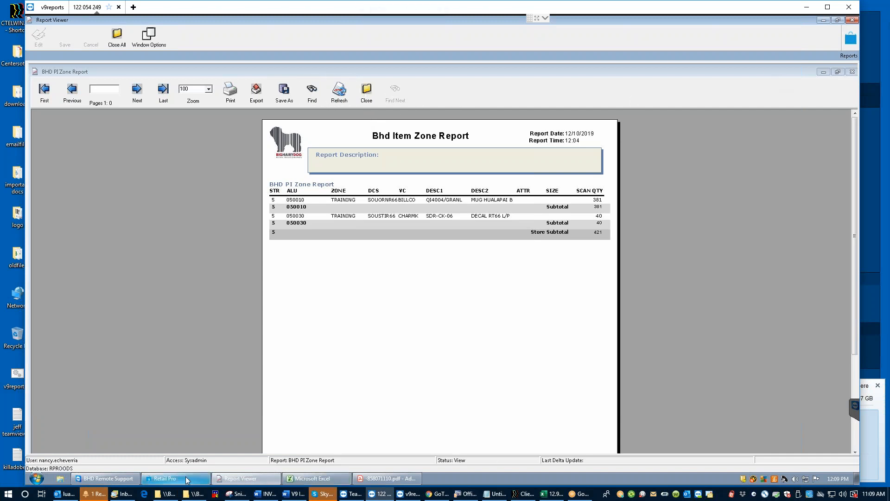
mouse_move(174, 478)
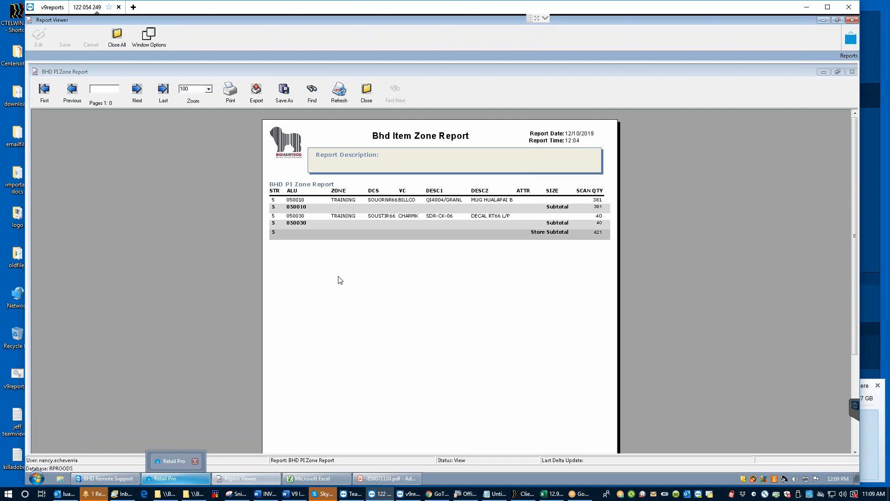
click(176, 478)
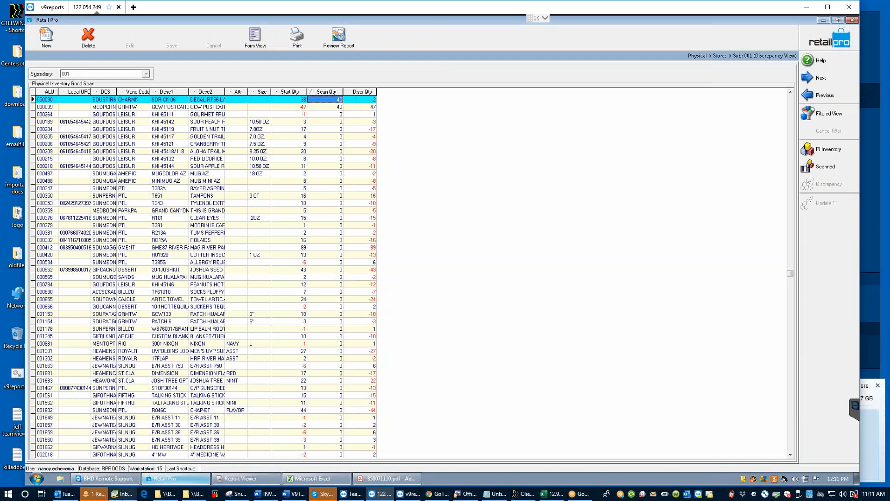
click(234, 480)
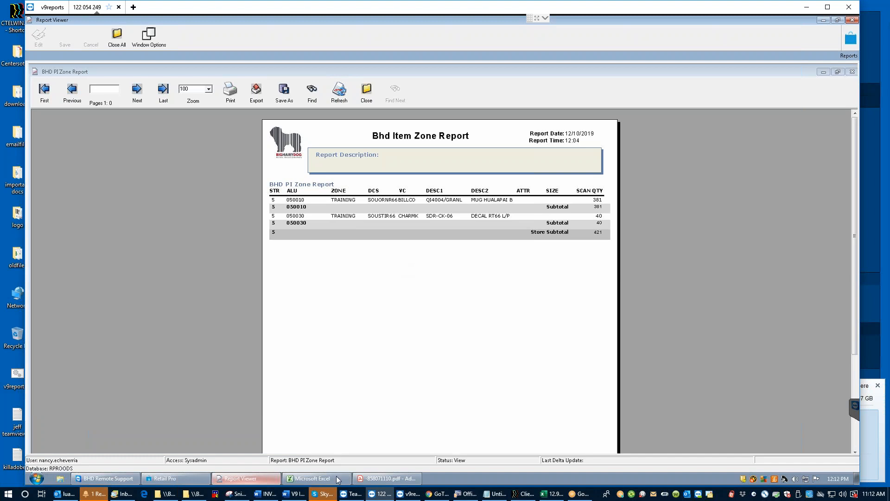
Step: Set the inventory list PDF aside and bring Excel's Book1 with the Physical Inventory Item List forward
click(383, 478)
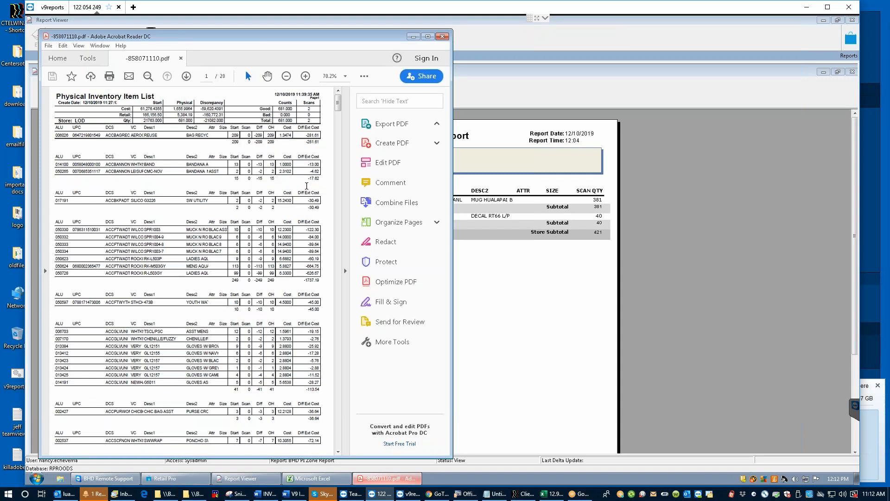
click(413, 38)
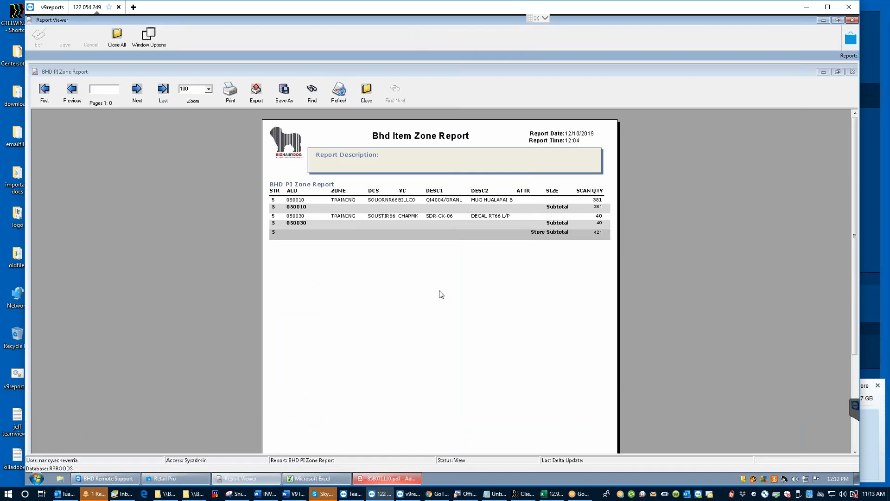
click(313, 479)
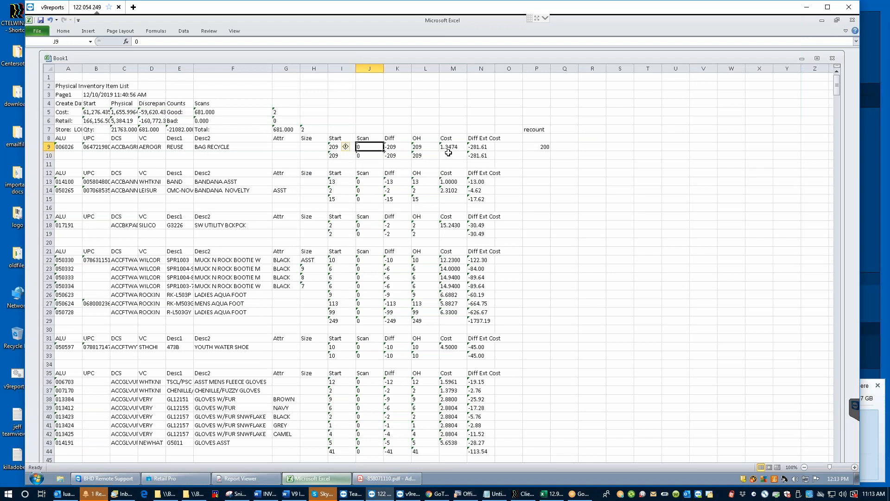
Step: Minimize Book1, check the start quantity 209 in the inventory PDF, then put the PDF and Excel away
click(801, 58)
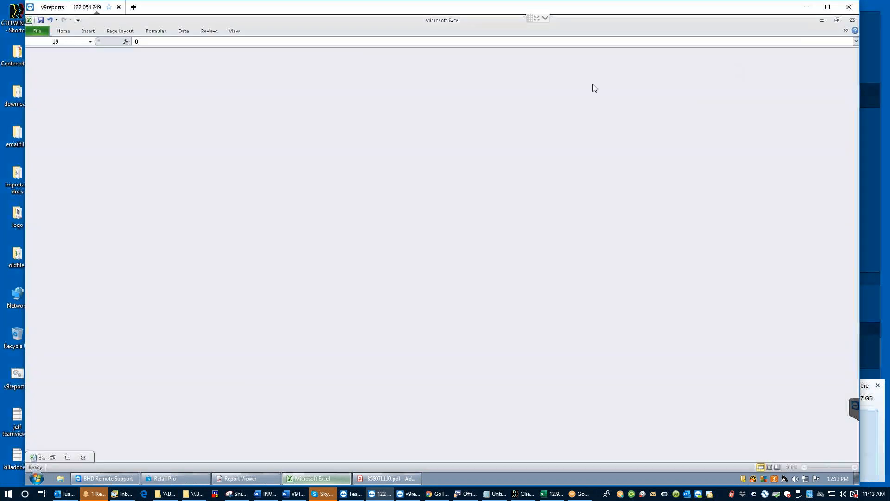
click(379, 479)
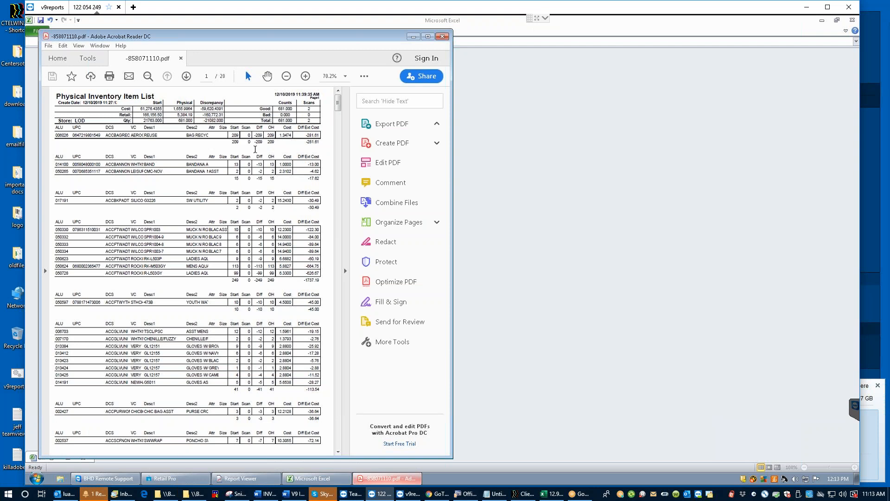
drag(238, 136, 227, 136)
click(243, 217)
click(413, 37)
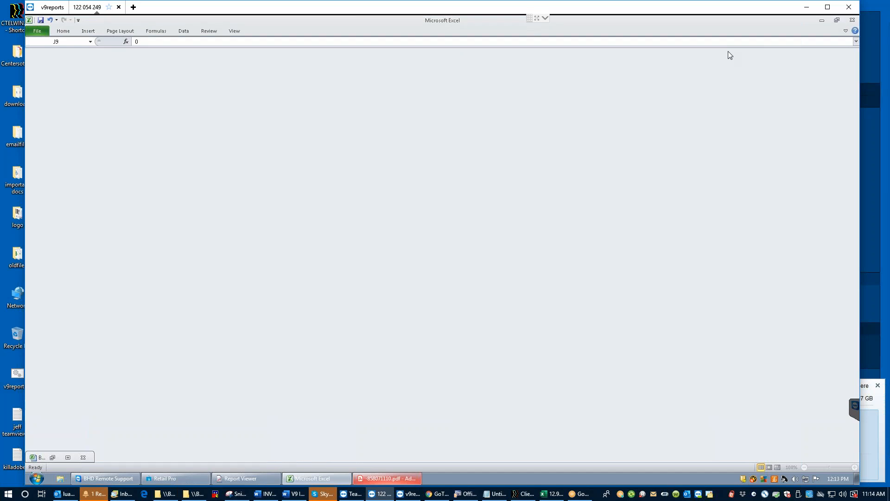
click(823, 21)
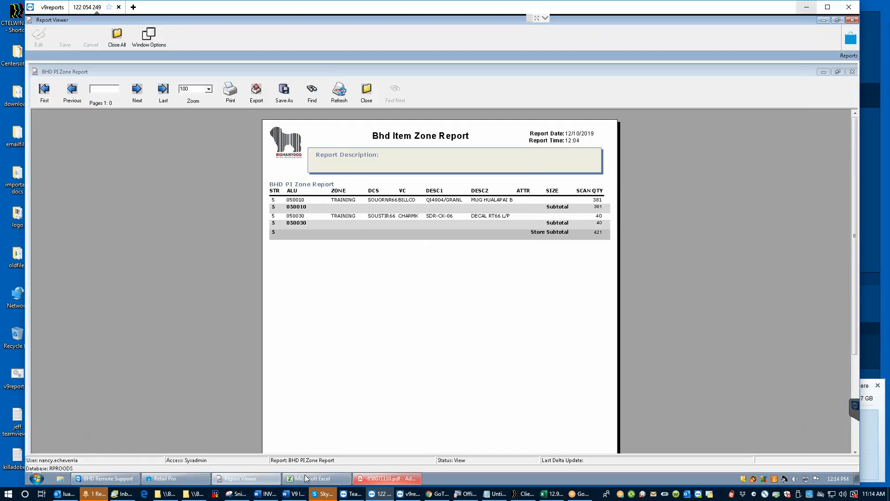
Step: Close the physical inventory item list and open Doc Designer from the Tools list
click(175, 481)
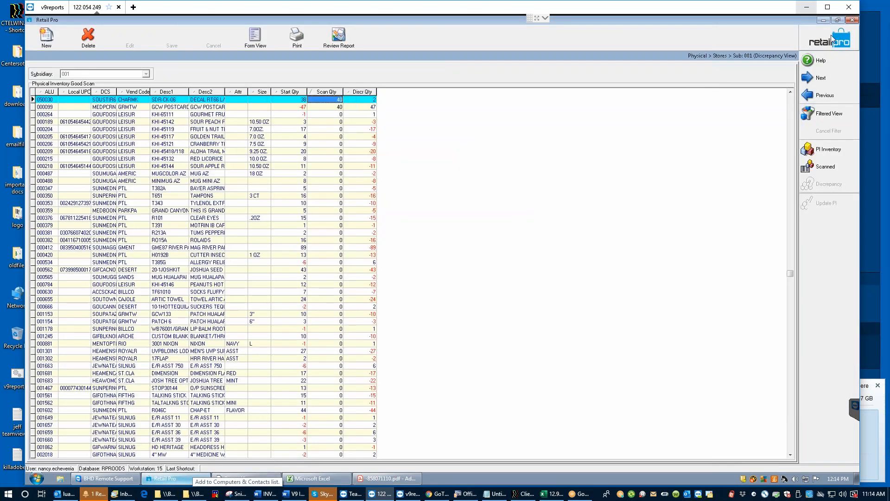
click(825, 95)
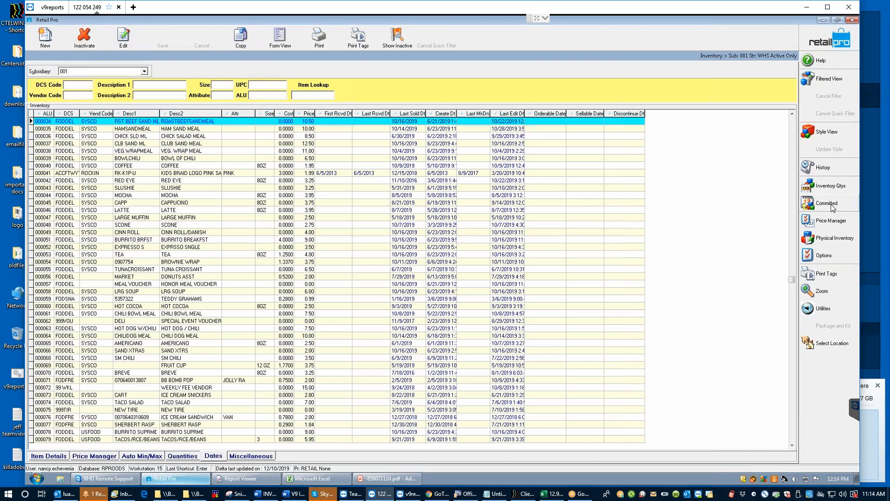
click(830, 38)
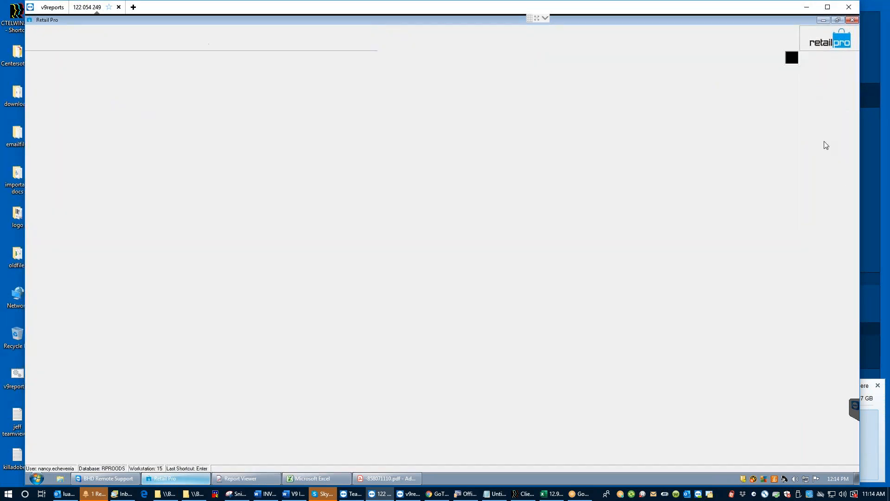
click(821, 180)
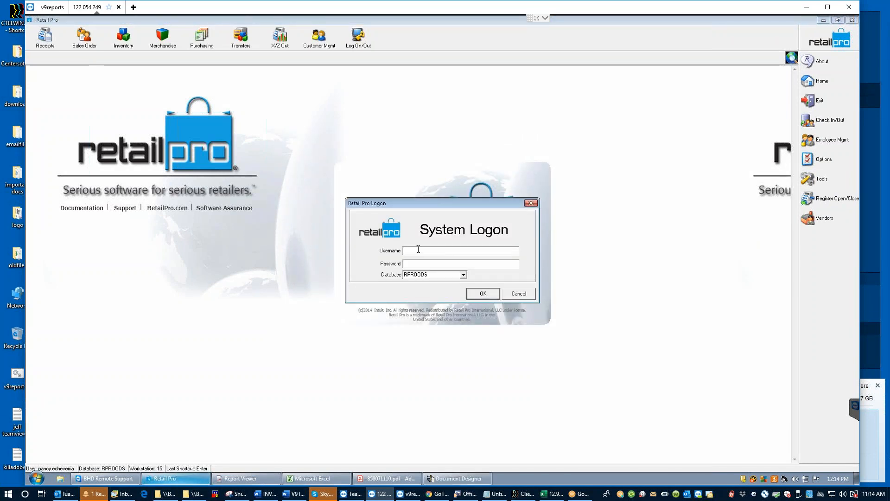
Step: Log on with the admin credentials and select BHD PI Dept by Item under PISheet designs
text(ysadmin)
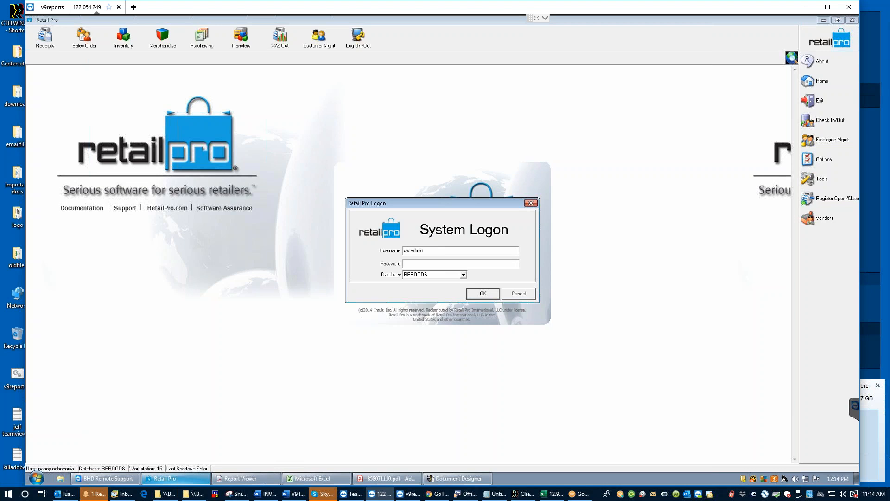
text(sysadmin)
key(Return)
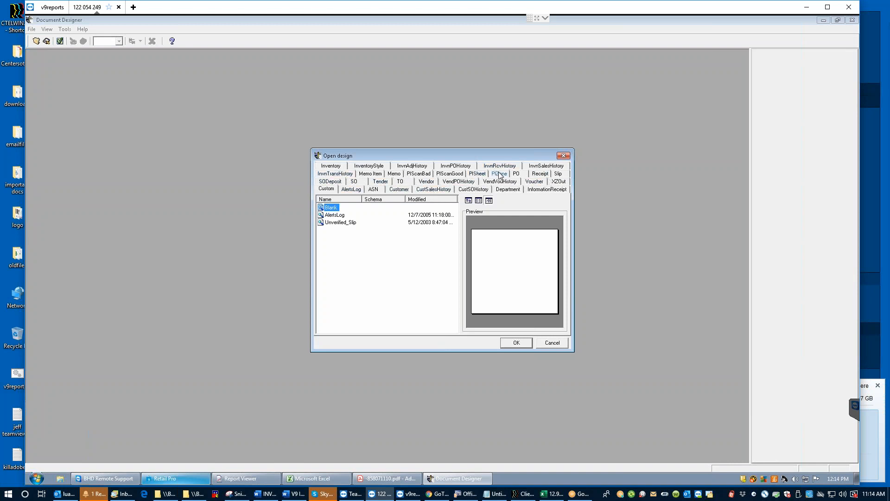
click(477, 173)
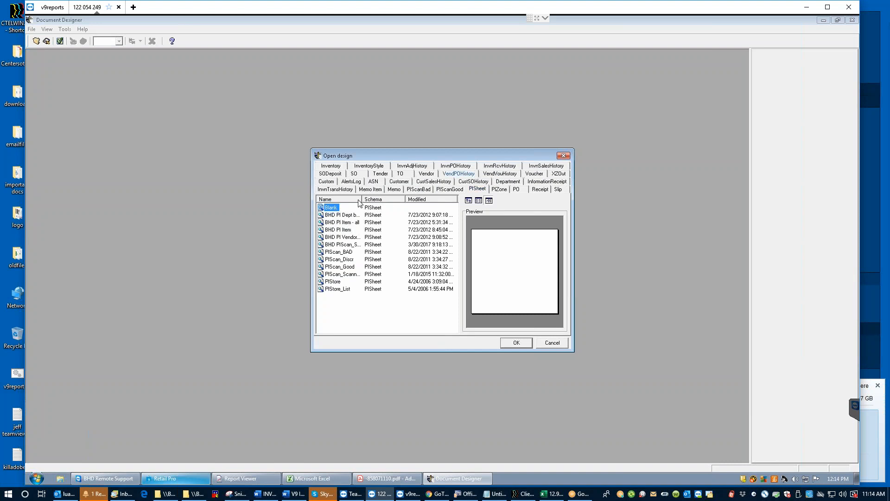
drag(361, 201, 391, 200)
click(346, 216)
Step: Open the BHD PI Dept by Item design and narrow the Cost column from 130 to 110
click(513, 342)
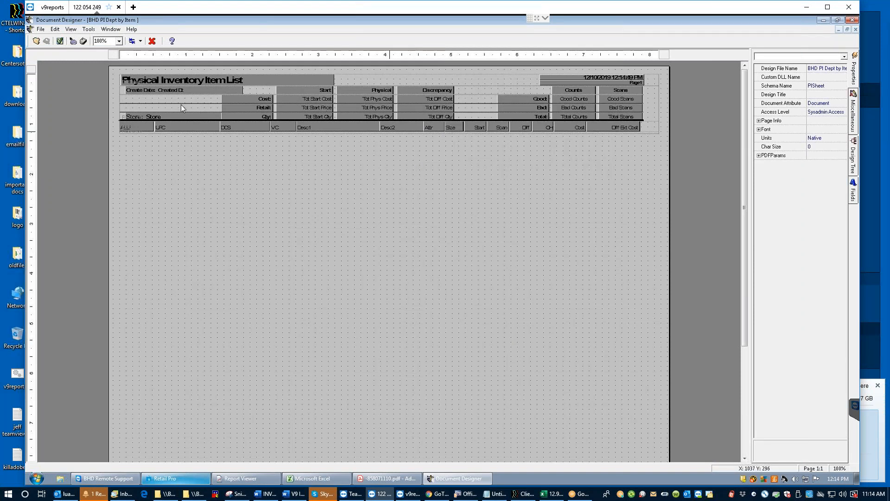
click(174, 124)
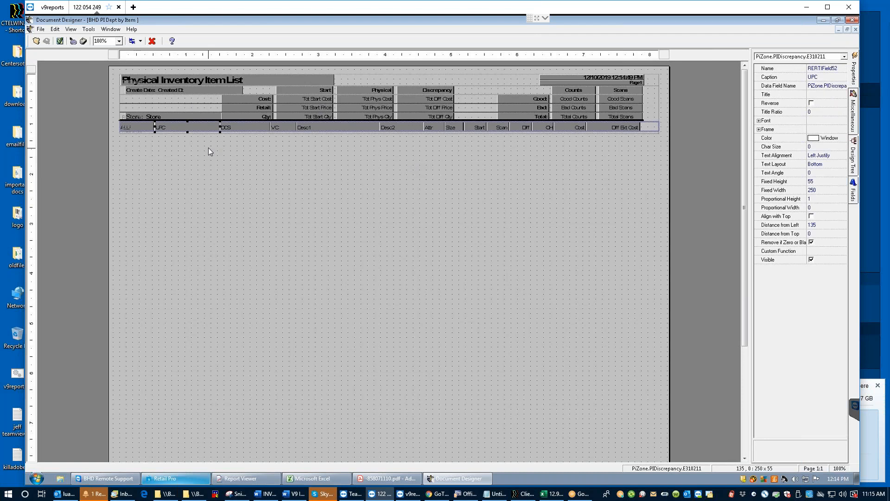
click(611, 130)
click(566, 126)
mouse_move(552, 127)
mouse_down()
mouse_move(565, 126)
mouse_move(556, 126)
mouse_up()
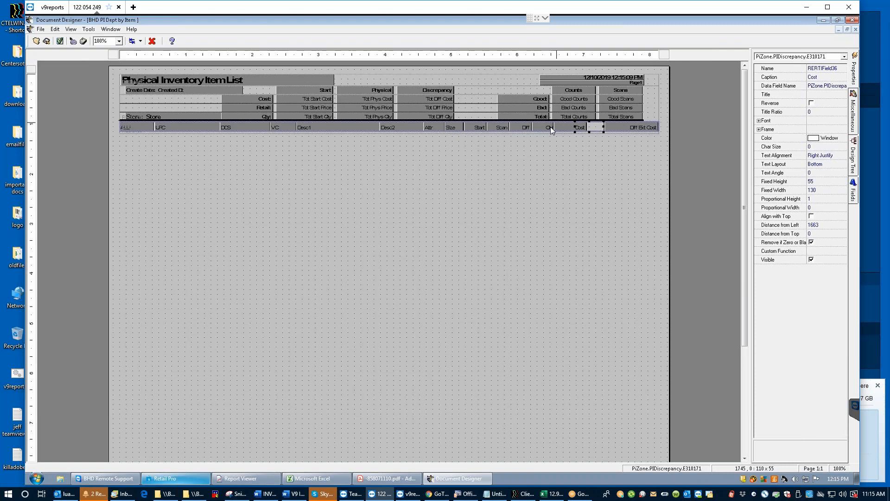
Step: Multi-select the Start, Scan, Diff and OH fields in the detail row
click(545, 128)
click(515, 128)
click(499, 129)
shift+click(545, 128)
shift+click(519, 129)
shift+click(477, 127)
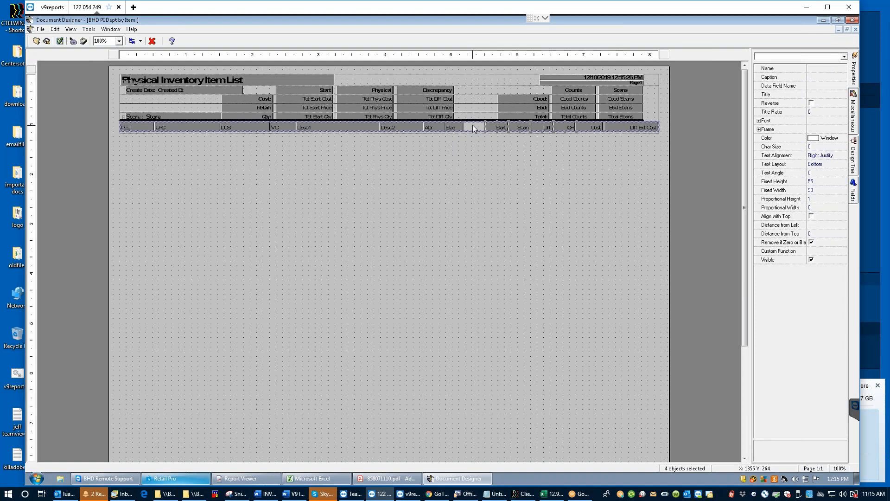
Step: Shift Start–OH right, then paste a copy of the Size field into the gap after Size
drag(473, 126, 496, 127)
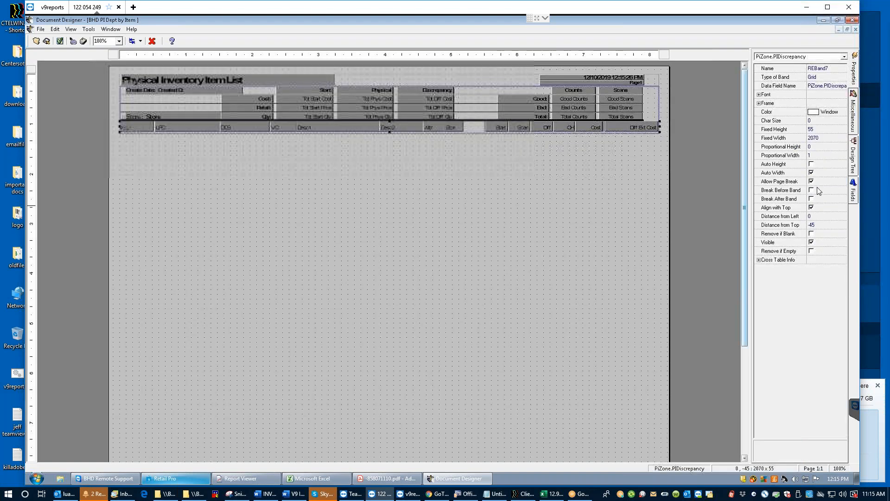
right_click(456, 126)
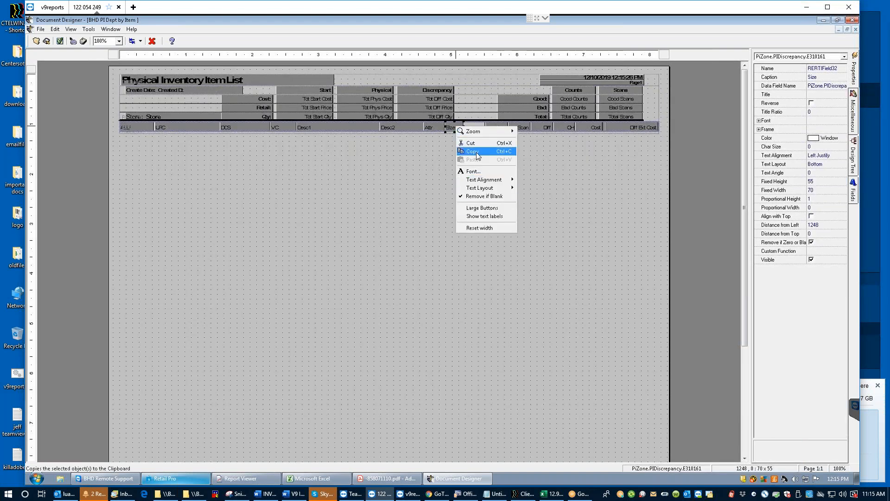
click(473, 128)
click(473, 128)
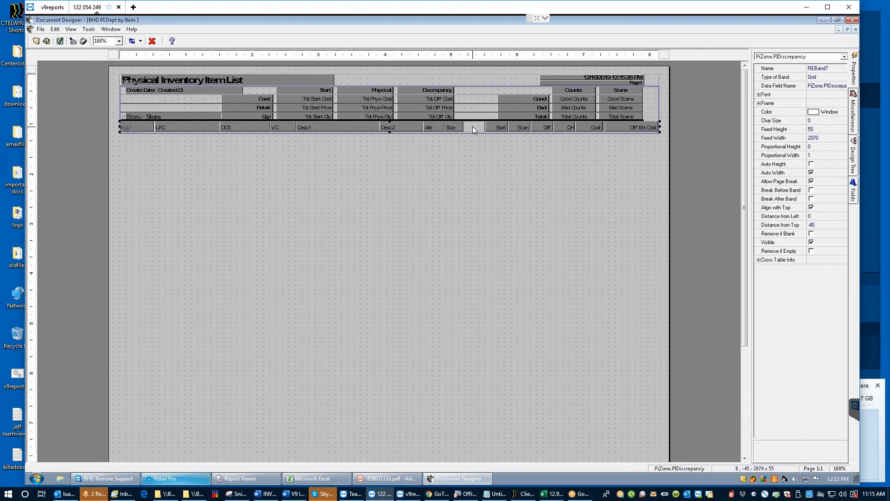
key(ctrl+v)
key(ctrl+Up)
key(ctrl+Up)
key(ctrl+Up)
key(ctrl+Up)
key(ctrl+Up)
key(ctrl+Up)
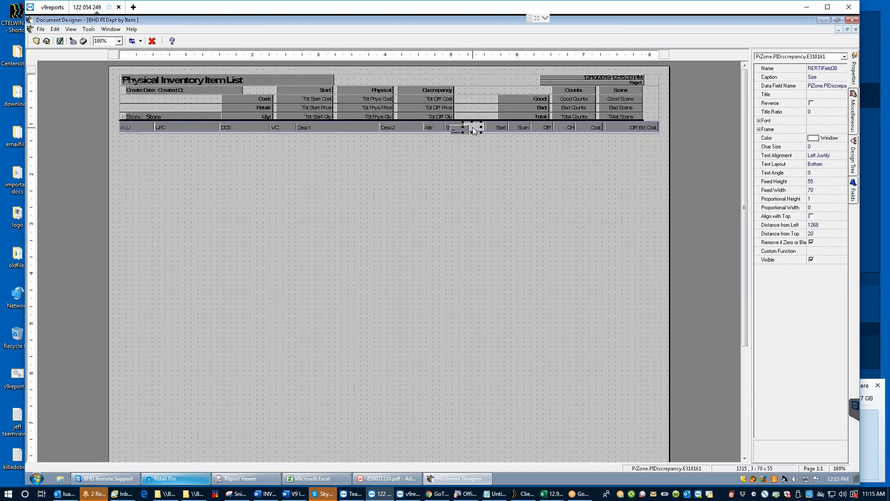
drag(474, 130, 474, 131)
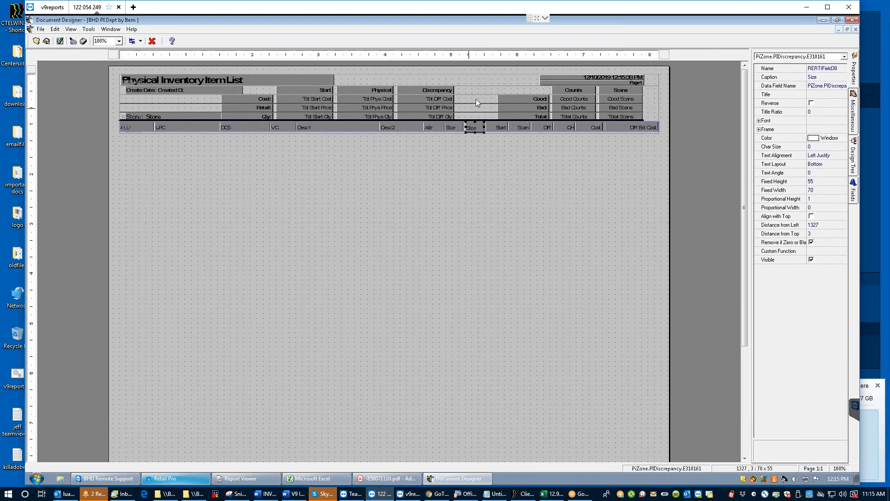
Step: Bind the copied field to the UDF6 Value data field and give it the caption ZONE
click(841, 89)
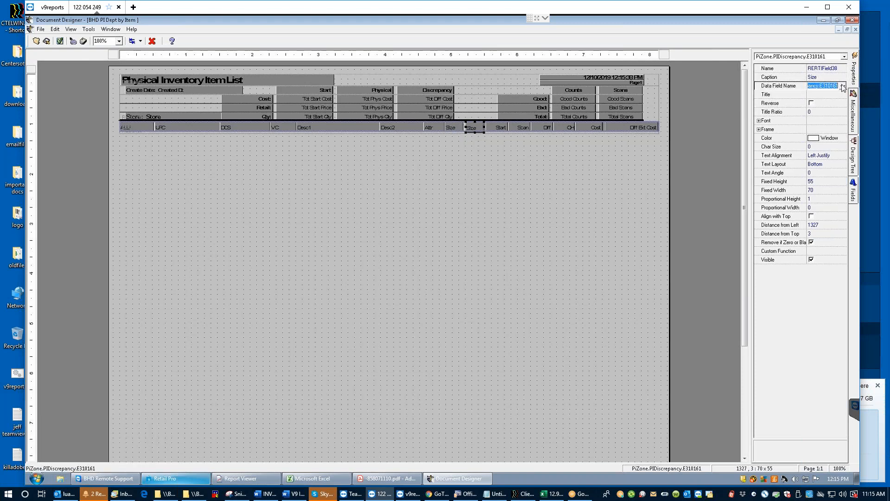
click(842, 87)
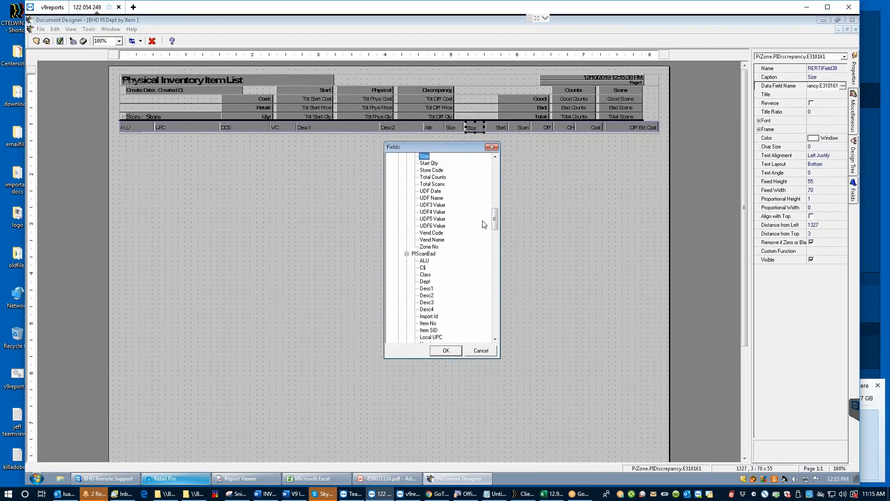
click(435, 226)
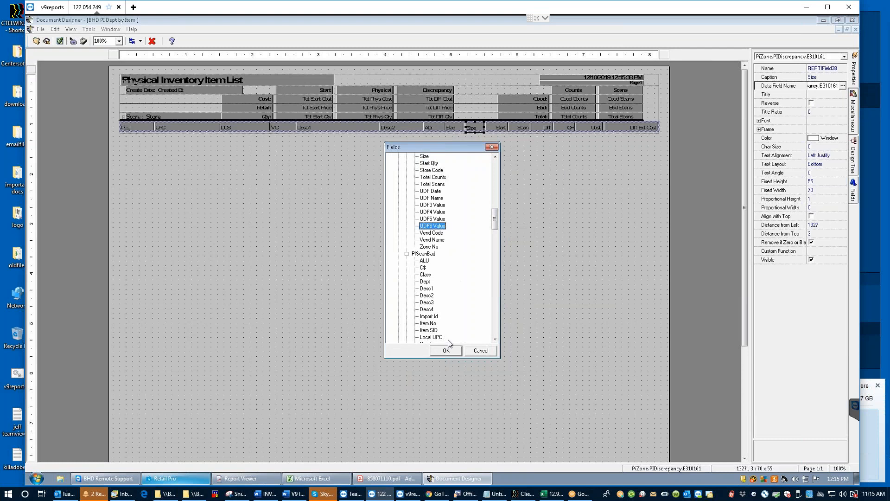
click(446, 351)
click(836, 78)
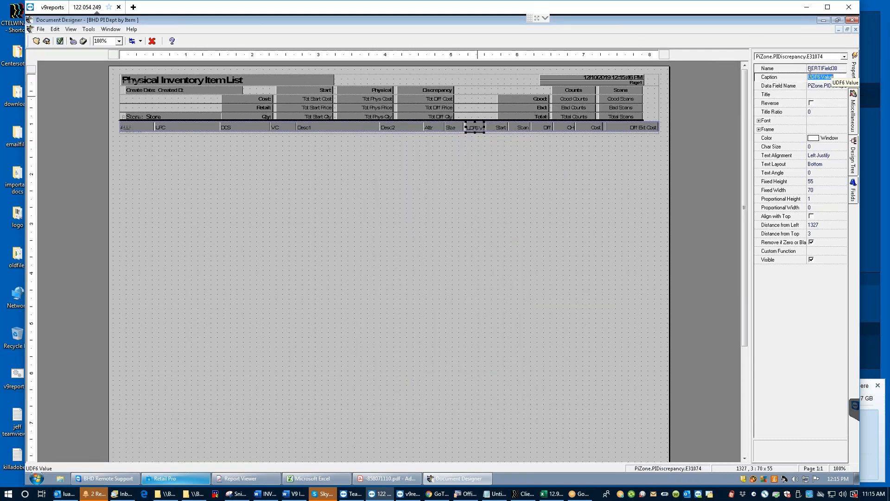
text(20)
click(495, 130)
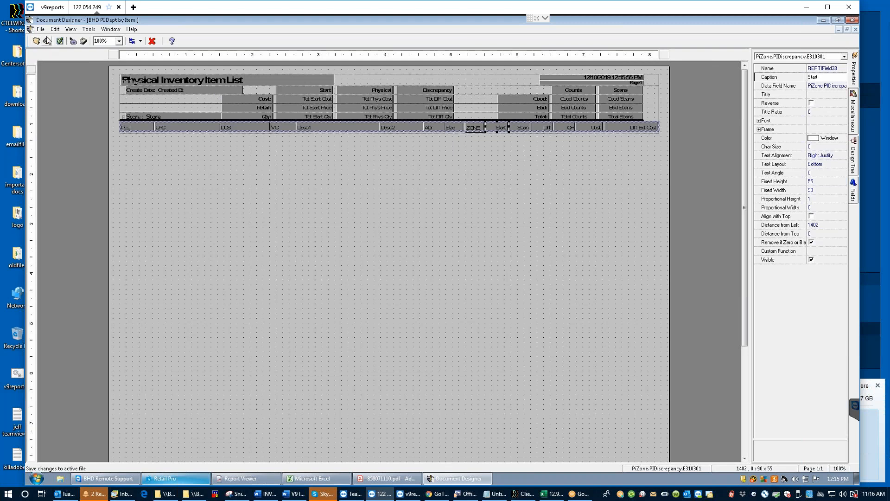
Step: Top-align the Size and ZONE fields
click(454, 126)
shift+click(473, 129)
right_click(457, 127)
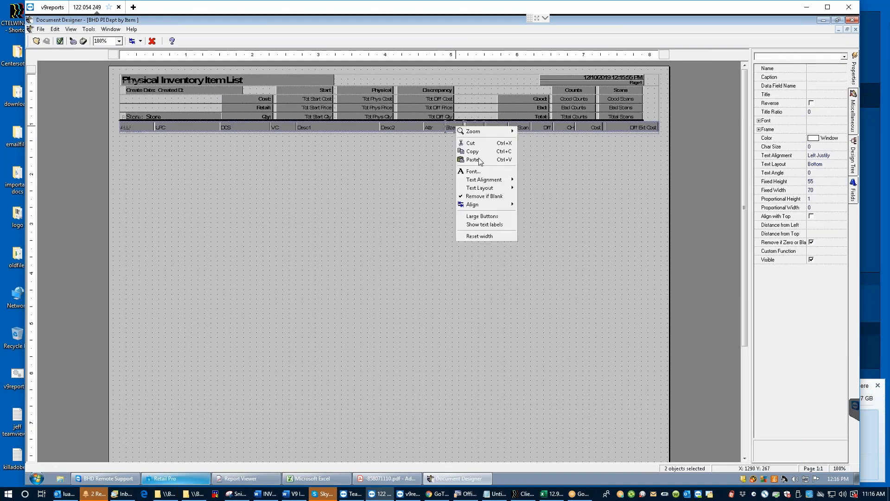
mouse_move(480, 208)
click(534, 204)
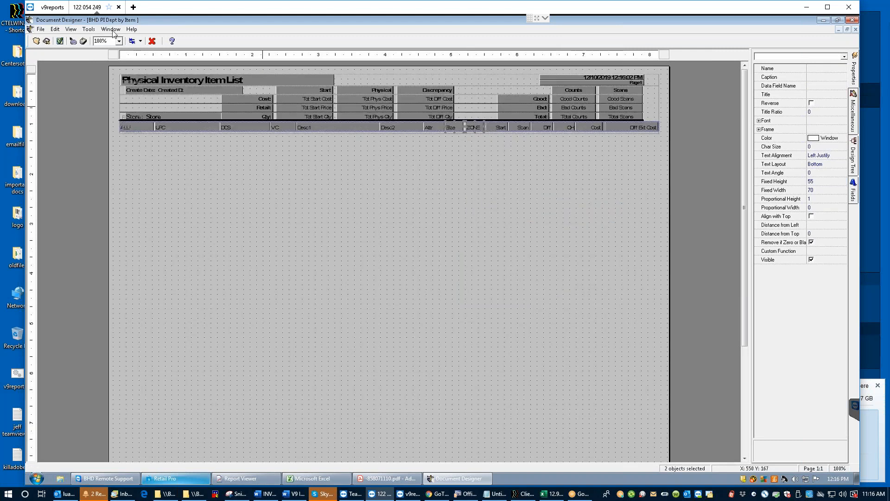
Step: Open the physical inventory sheet's Discrepancy view from Retail Pro's inventory screen
click(824, 21)
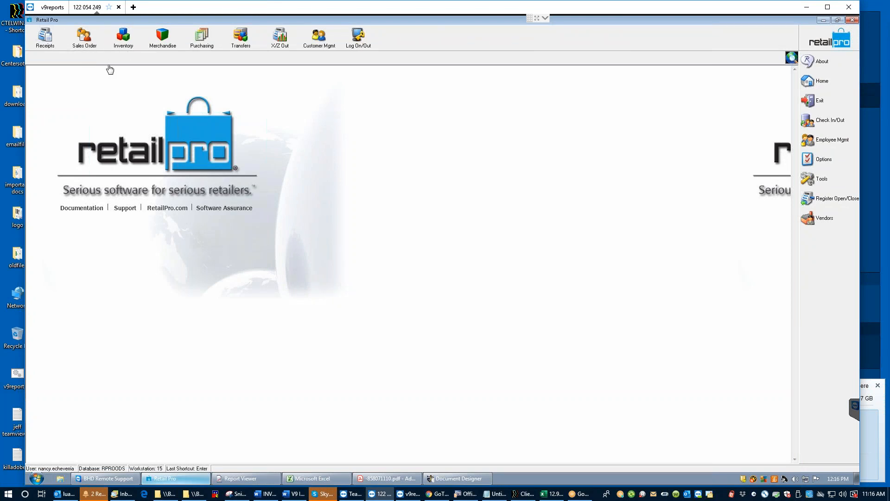
click(123, 37)
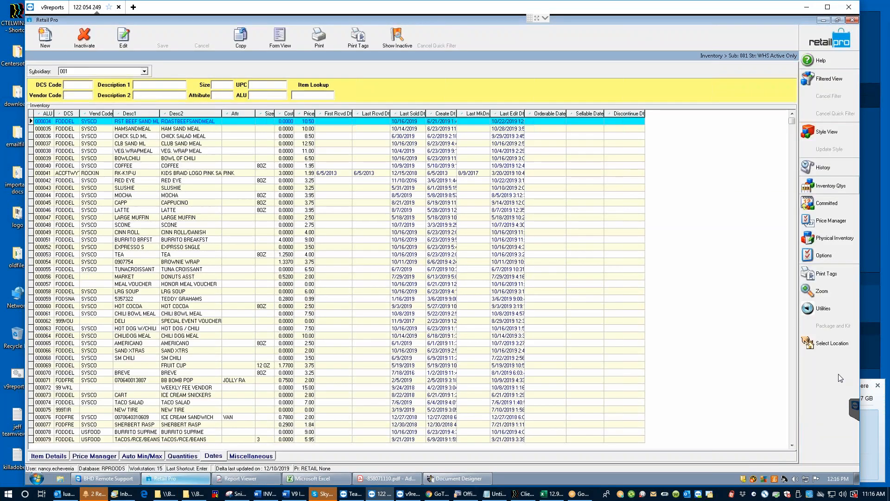
click(832, 237)
click(765, 241)
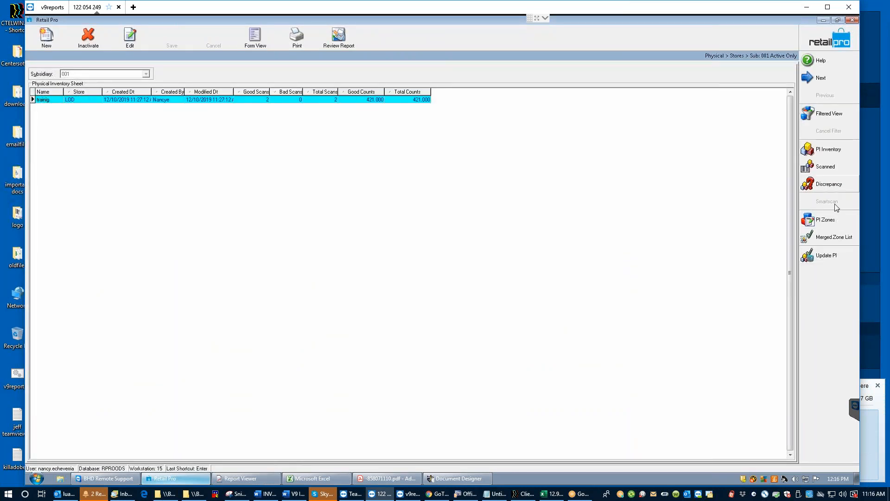
click(829, 186)
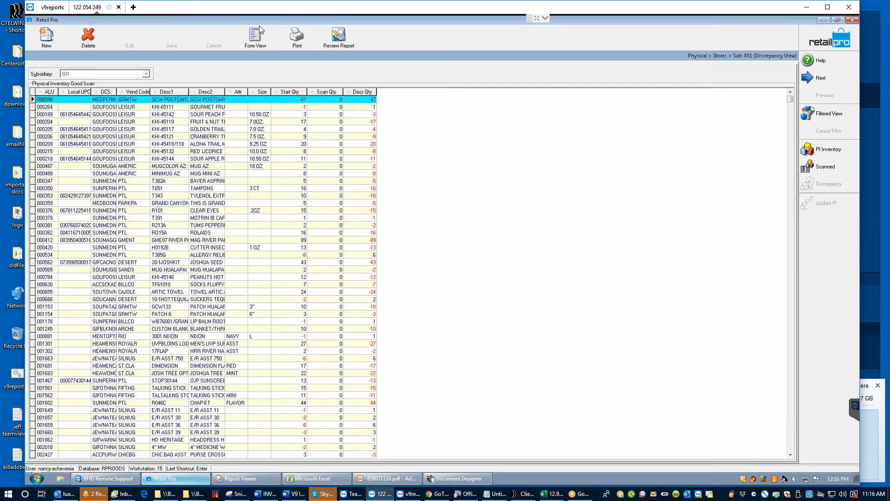
Step: Print-preview the discrepancy sheet using the first BHD PI layout, then return to Document Designer
click(297, 37)
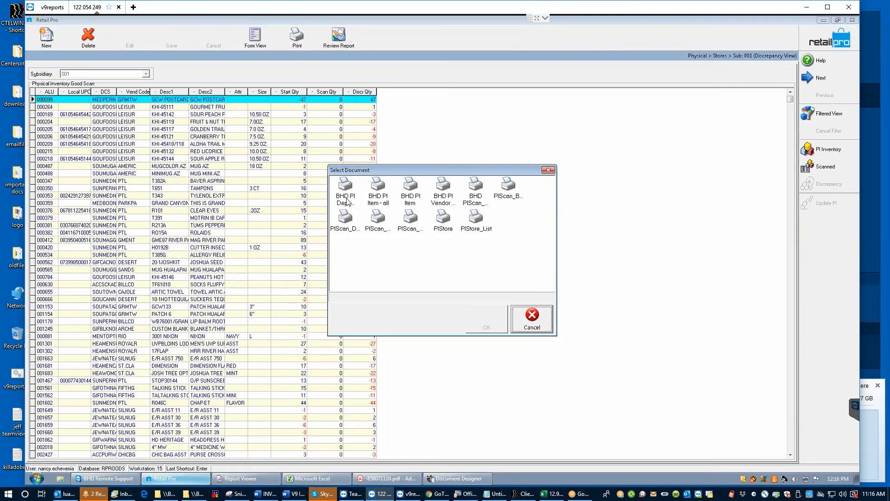
click(486, 319)
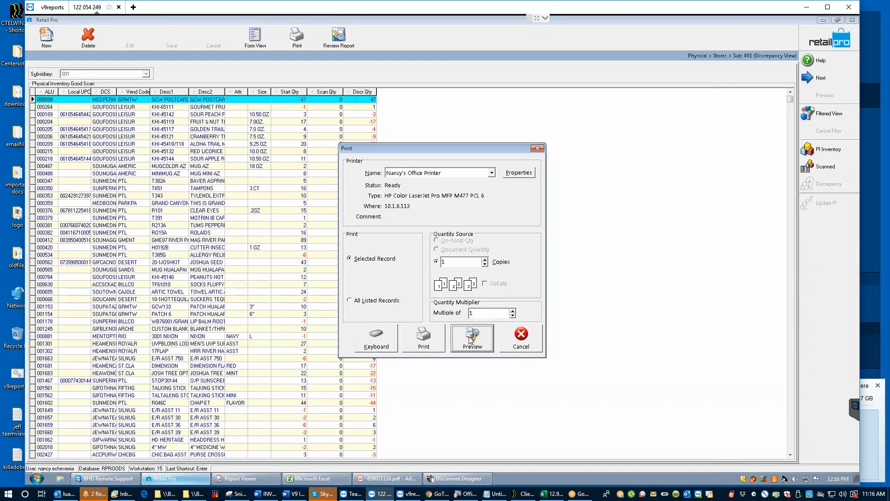
click(471, 340)
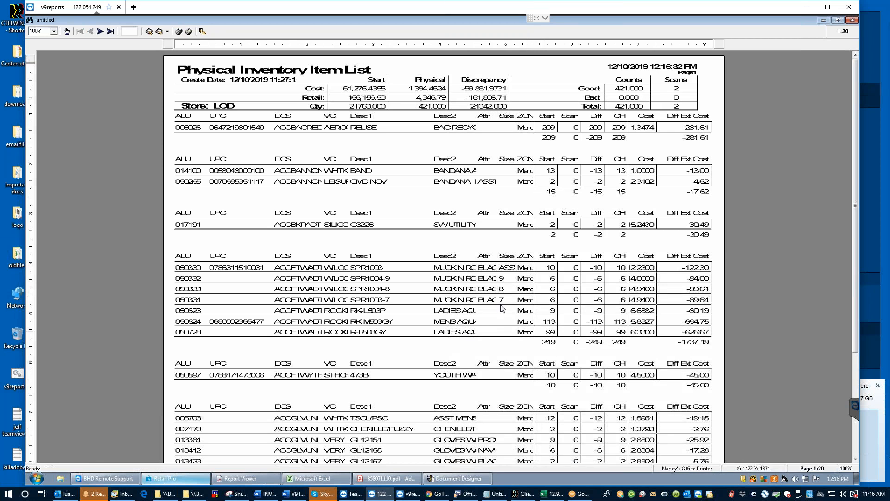
click(463, 482)
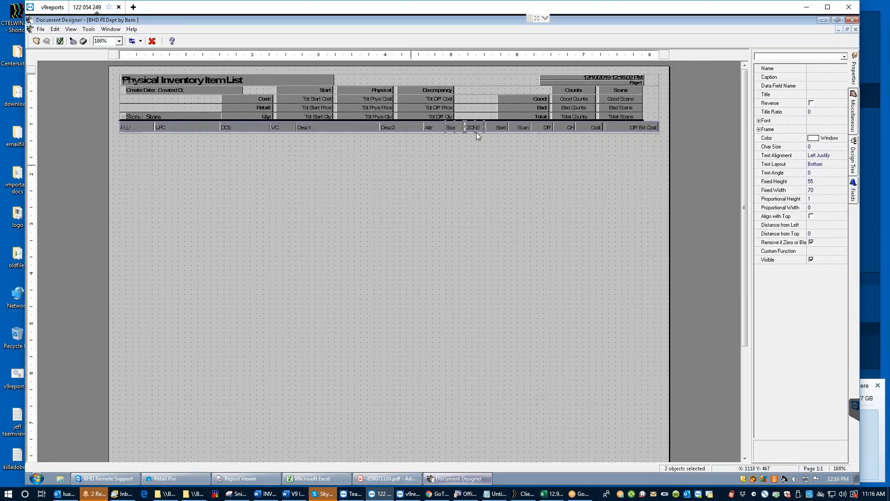
Step: Change the ZONE field's data source to AUX7 Value and minimize Document Designer
click(480, 129)
click(831, 87)
click(842, 86)
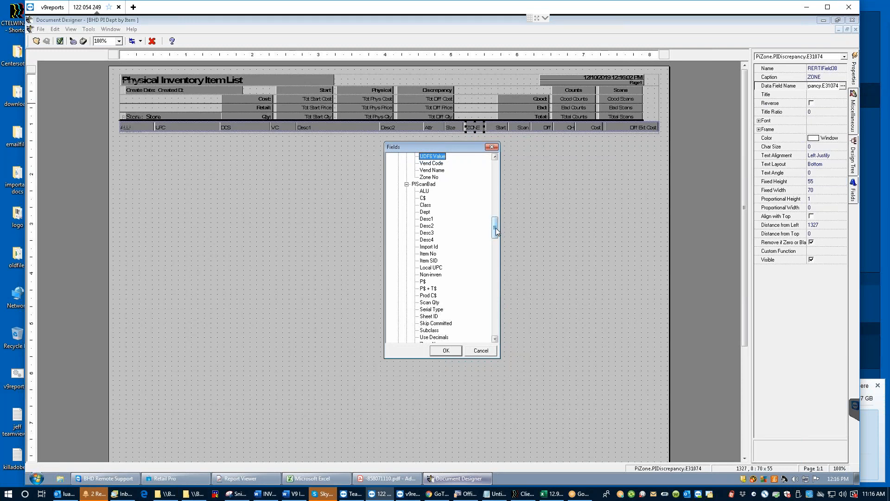
drag(495, 230, 495, 170)
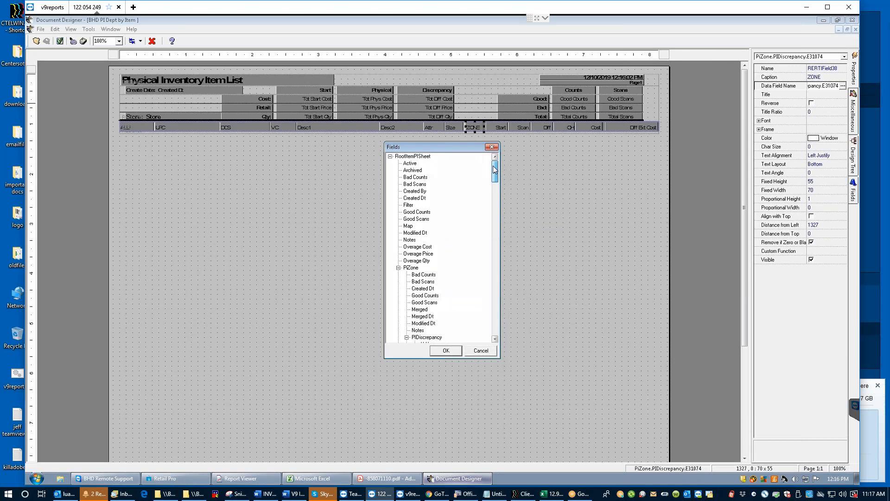
drag(495, 170, 497, 200)
click(431, 177)
click(445, 350)
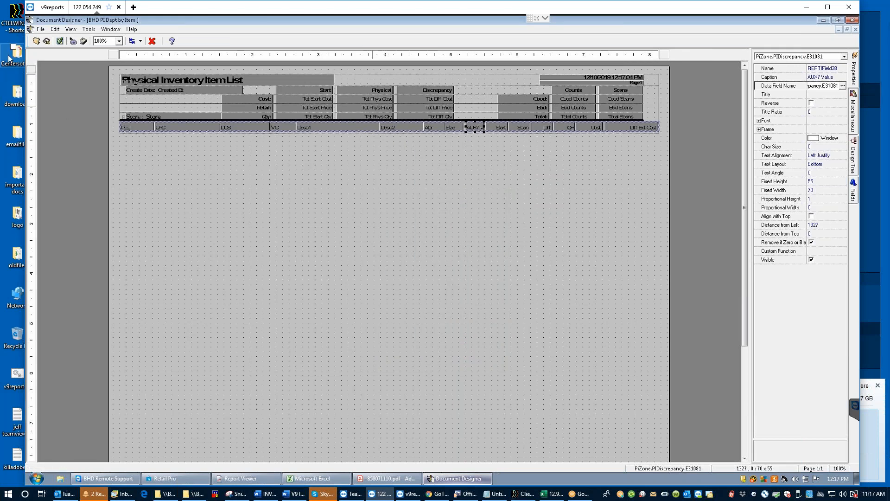
click(824, 20)
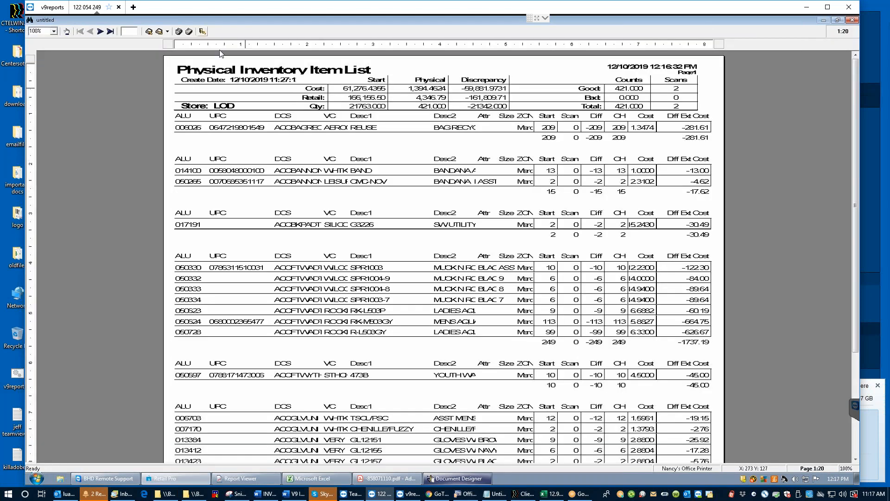
Step: Discard the old preview, re-preview the sheet with BHD PI Dept by Item, then restore Document Designer
click(202, 31)
click(520, 279)
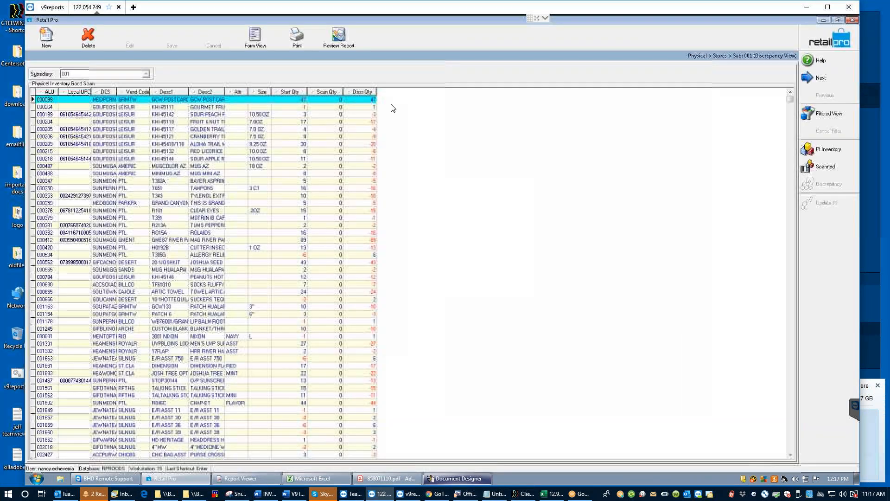
click(299, 42)
click(353, 197)
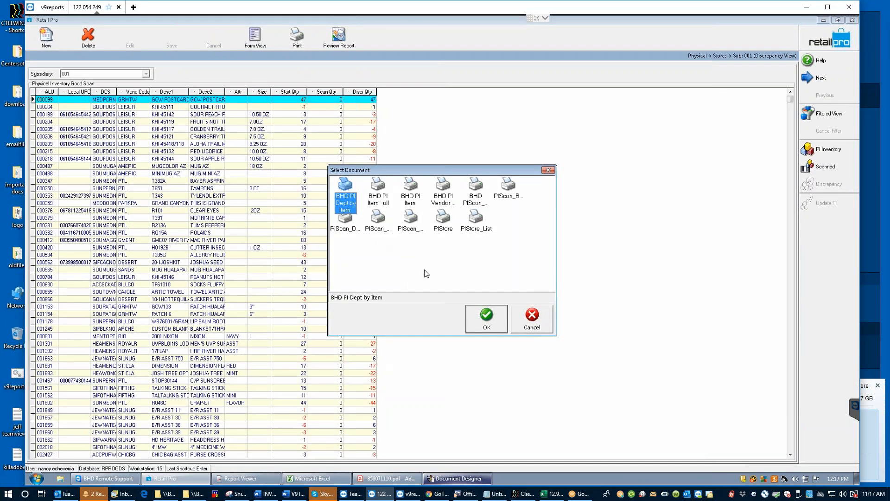
click(486, 318)
click(482, 328)
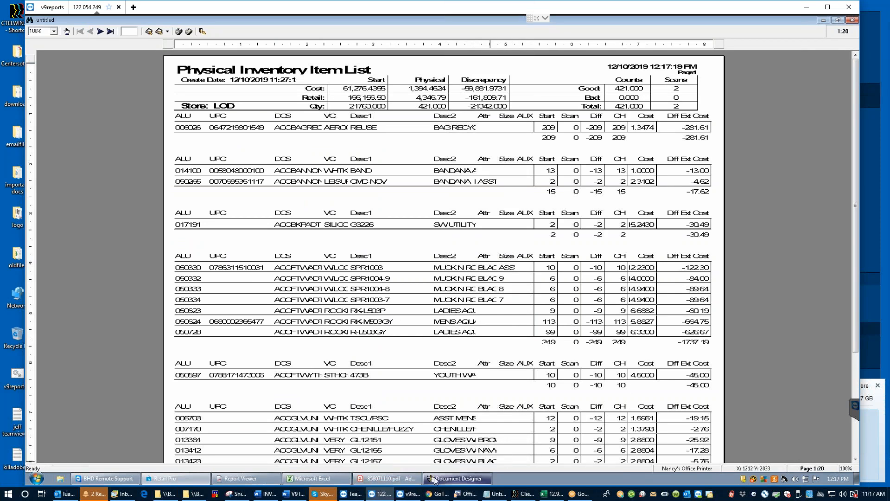
click(449, 482)
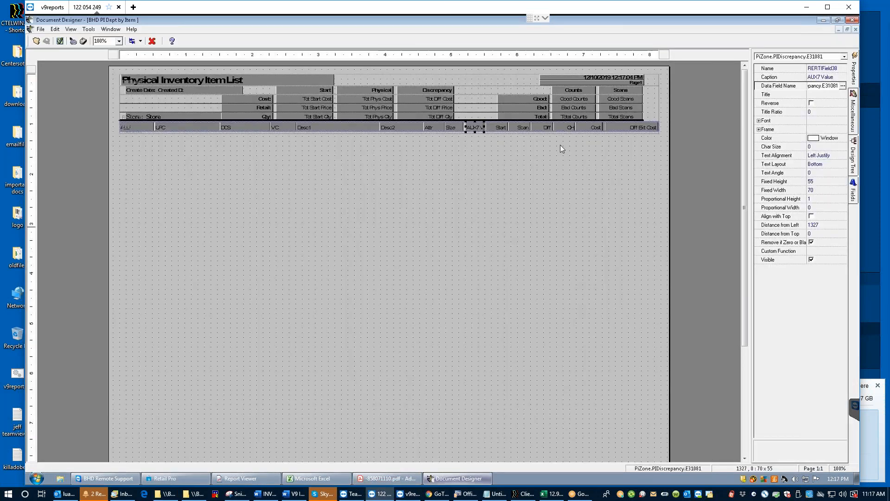
Step: Caption the new column ZONE, widen it to 75, and save the layout
click(829, 78)
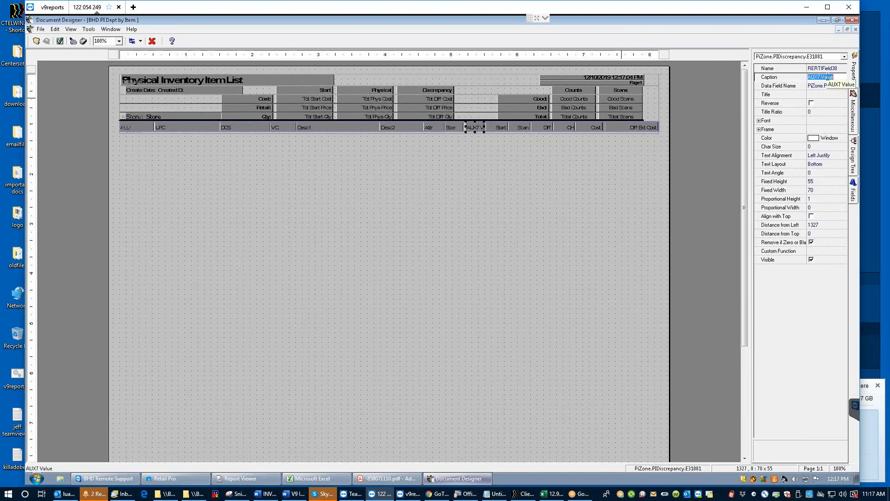
text(ZONE)
key(Tab)
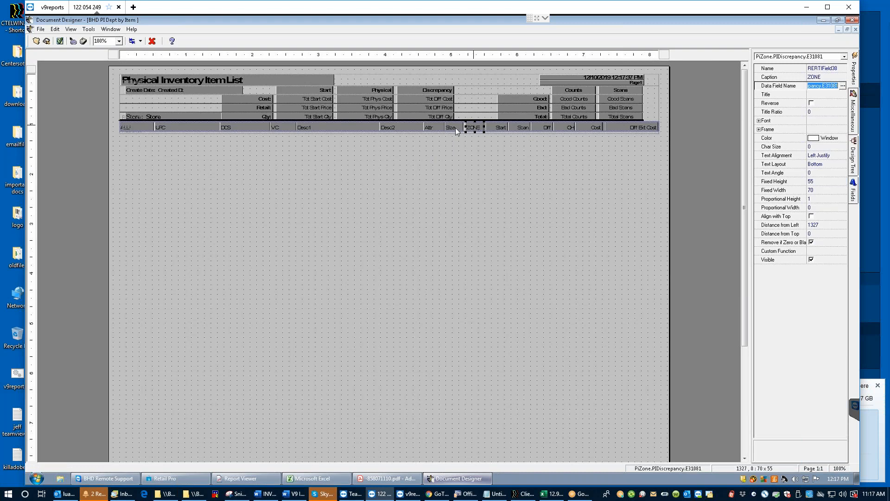
drag(464, 126, 462, 125)
click(45, 42)
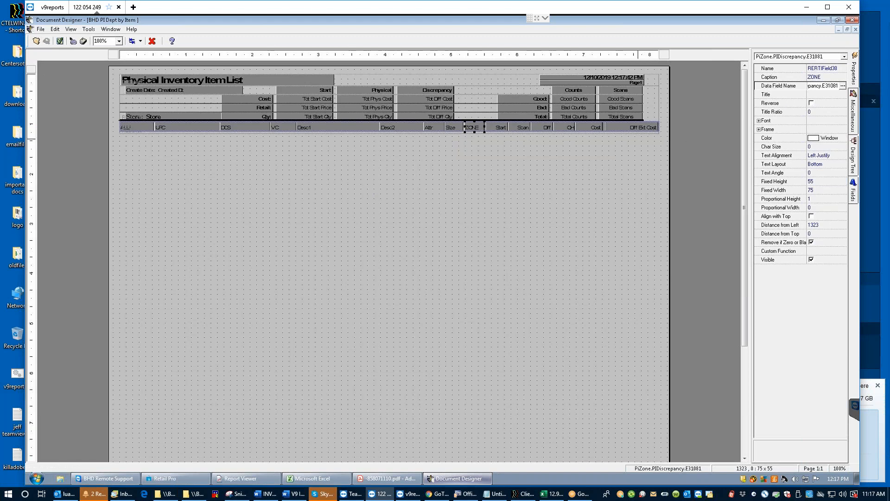
Step: Set the ZONE field's left frame line weight to 1 in its Frame settings
click(760, 132)
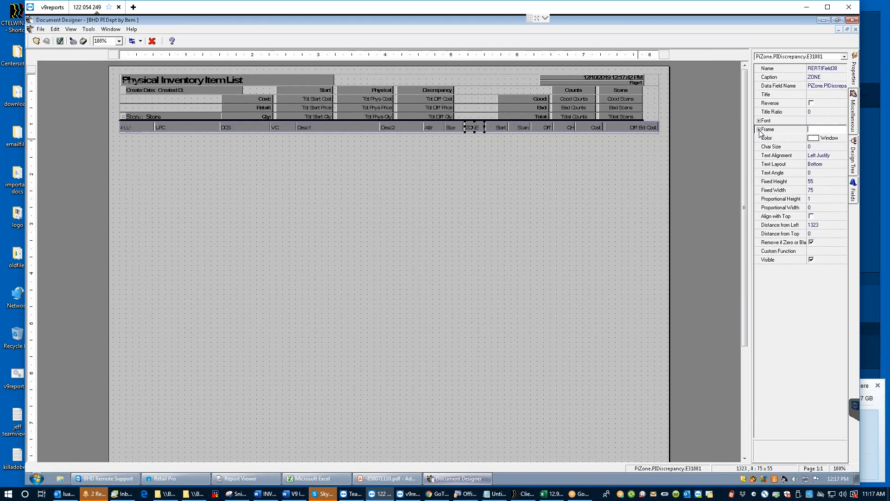
click(759, 129)
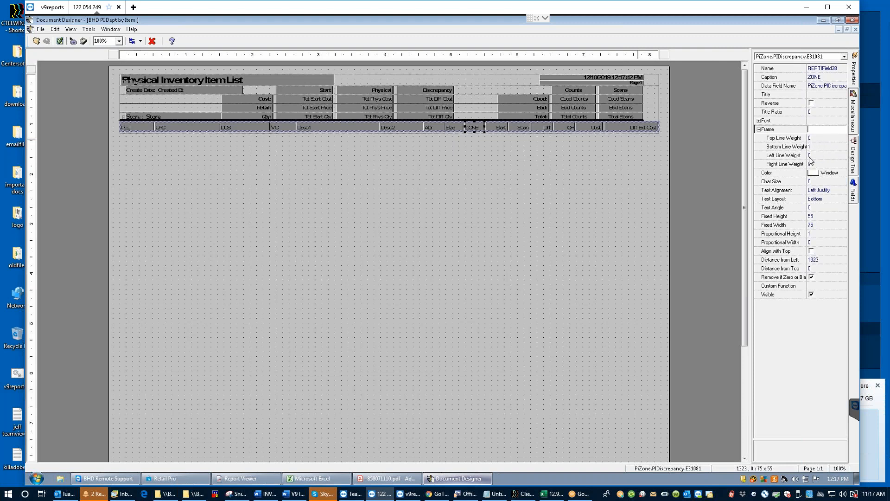
click(814, 155)
text(1)
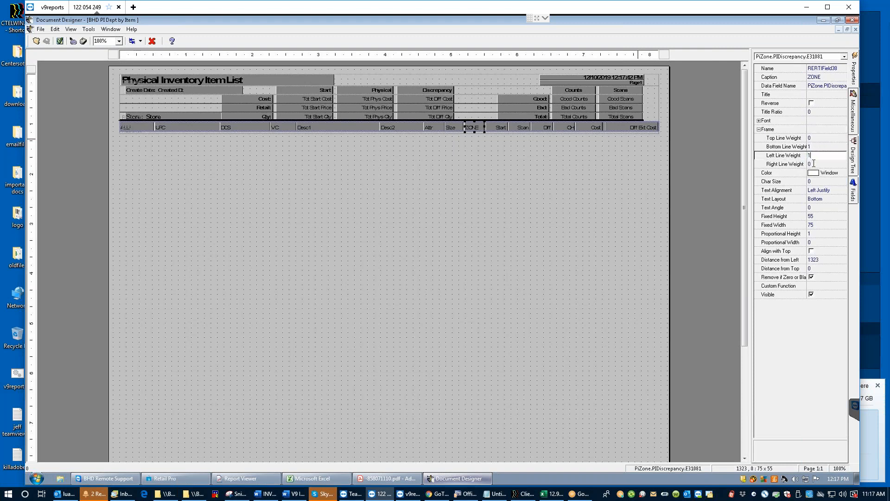
click(844, 163)
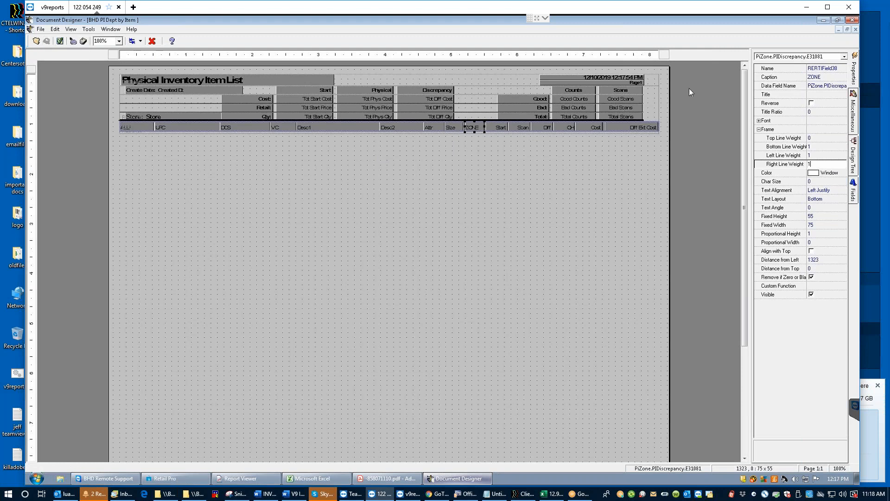
Step: Set the design aside and close the outdated report preview without saving it
click(826, 21)
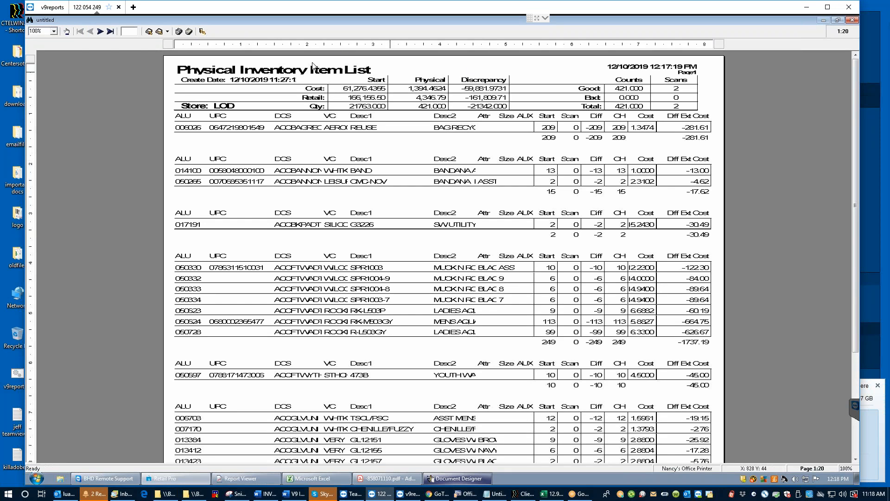
click(203, 32)
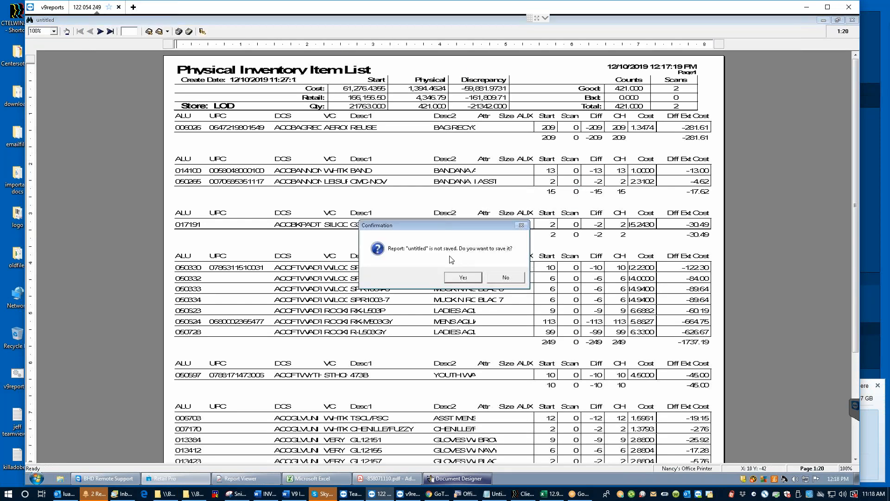
click(506, 277)
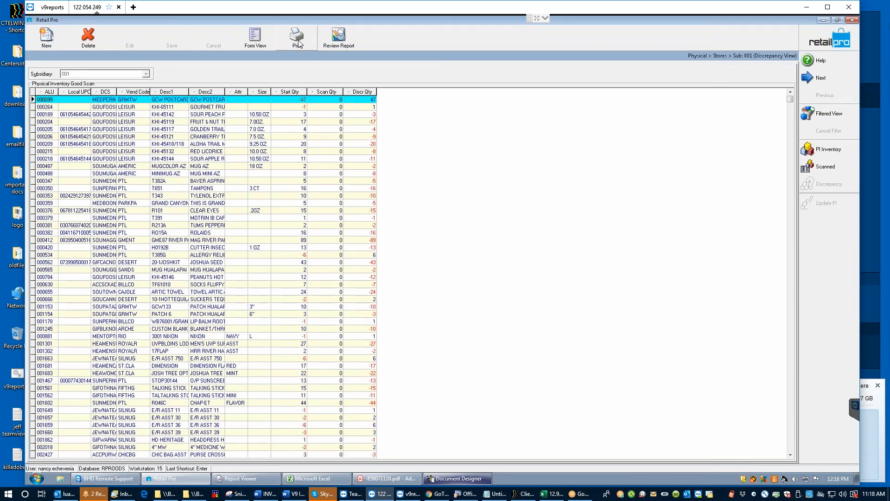
Step: Print the discrepancy sheet with the BHD PI Dept by Item document as an on-screen preview
click(298, 42)
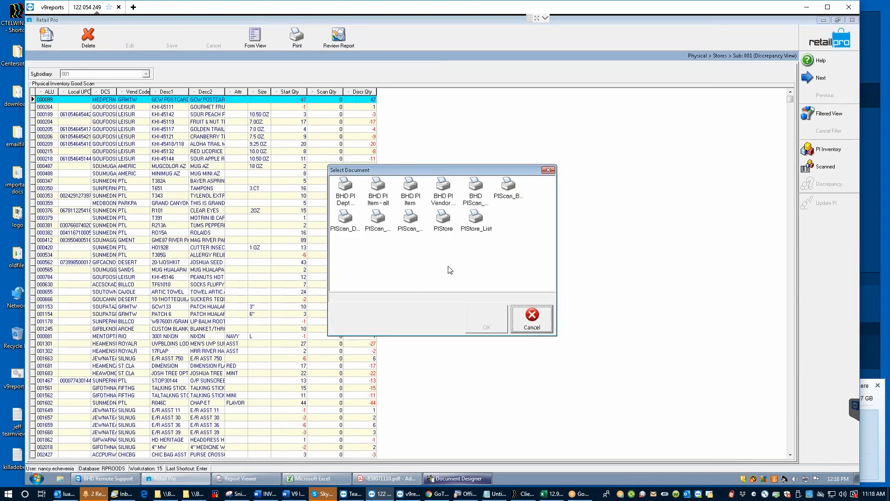
click(334, 192)
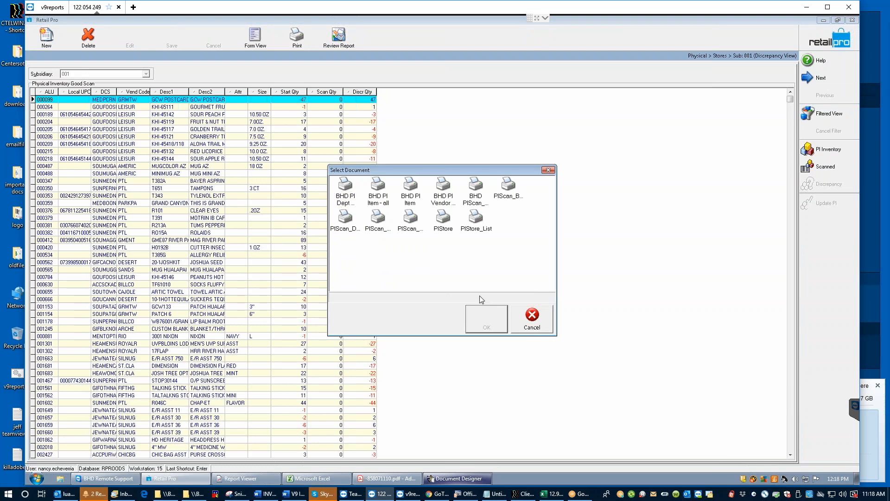
click(355, 194)
click(487, 317)
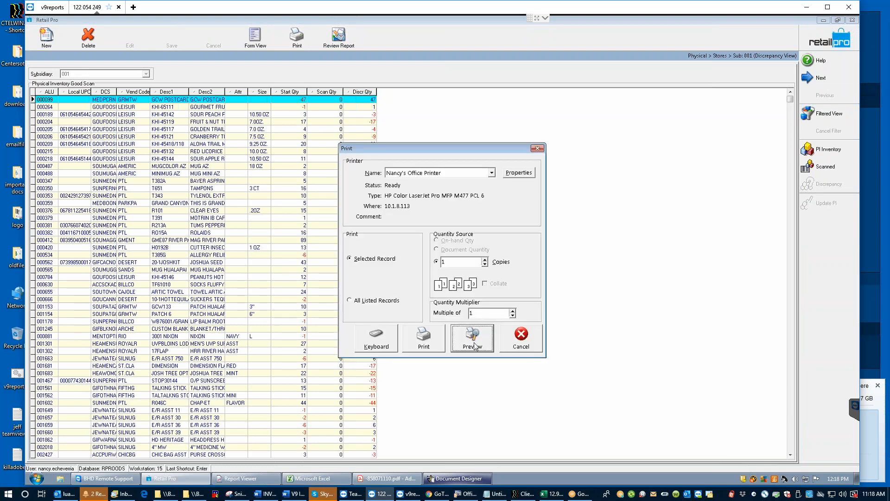
click(475, 346)
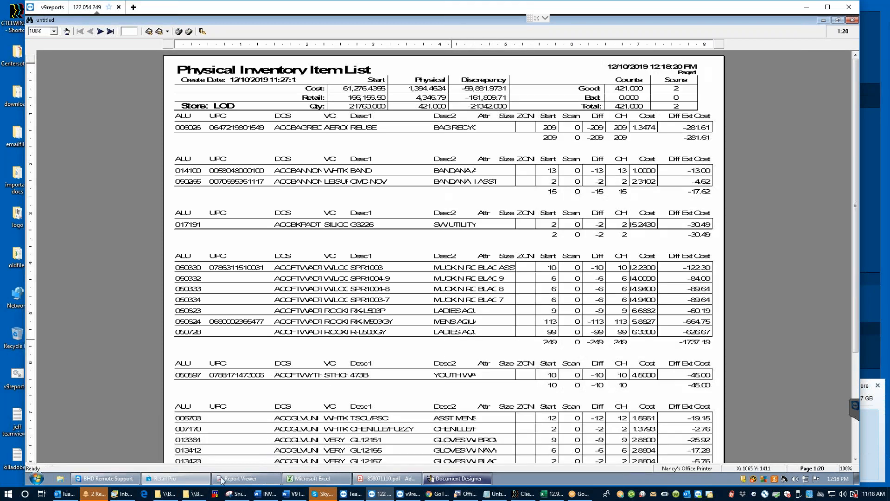
mouse_move(456, 478)
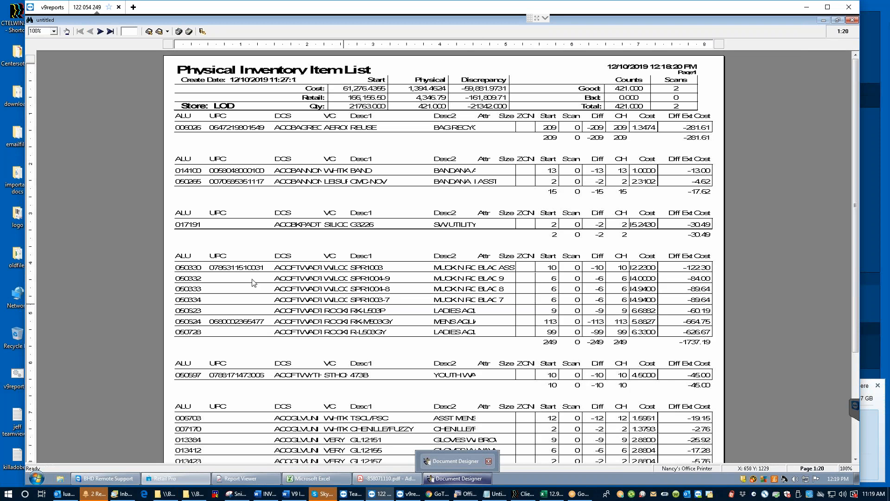
Step: View page 2 of the item list preview, then return to Document Designer and select the VC field
scroll(223, 209, down, 1)
click(100, 31)
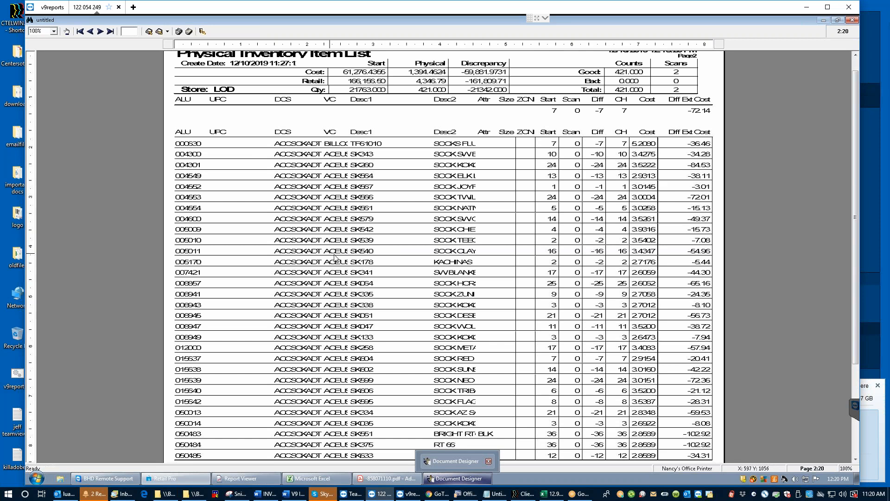
click(455, 478)
click(282, 127)
Step: Delete the VC column from the layout, save it, and reselect the column band
key(Delete)
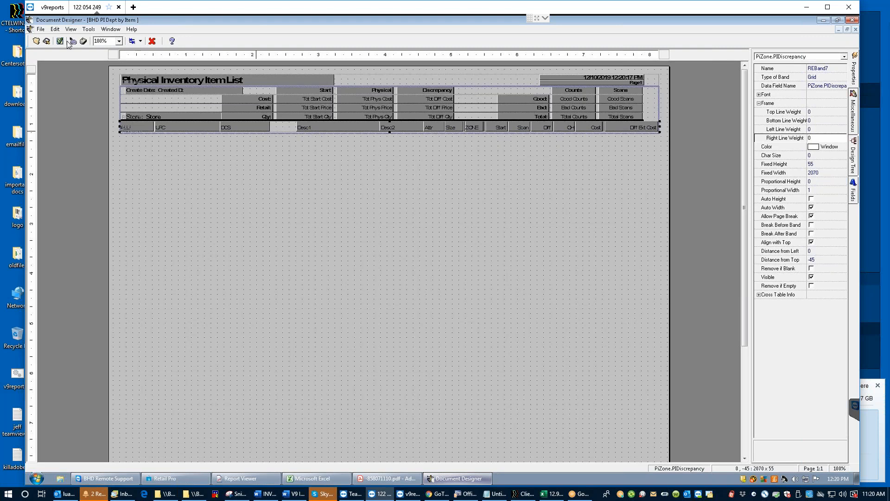
click(47, 40)
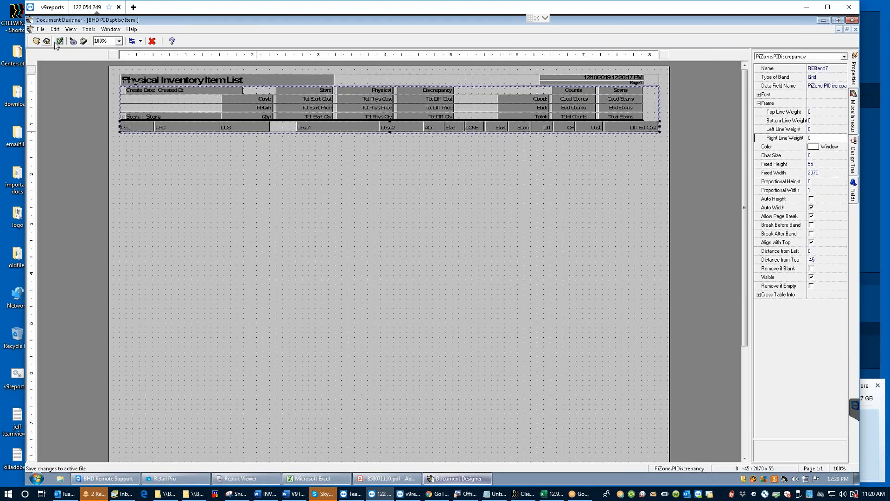
click(279, 134)
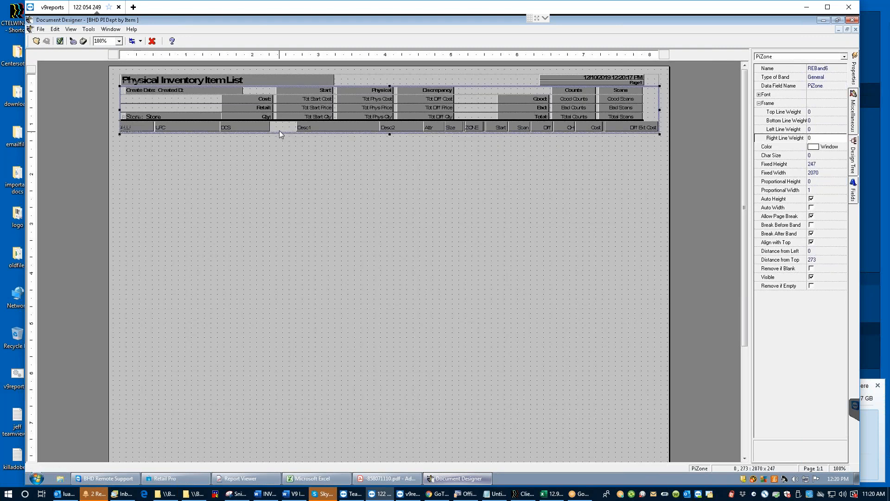
click(280, 126)
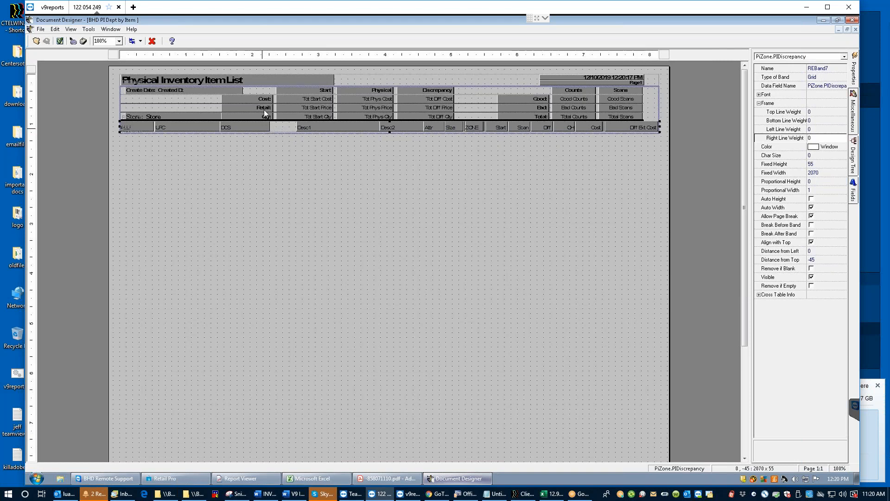
Step: Narrow and nudge Desc1, widen DCS slightly, and shift Desc2 left and narrower
click(316, 127)
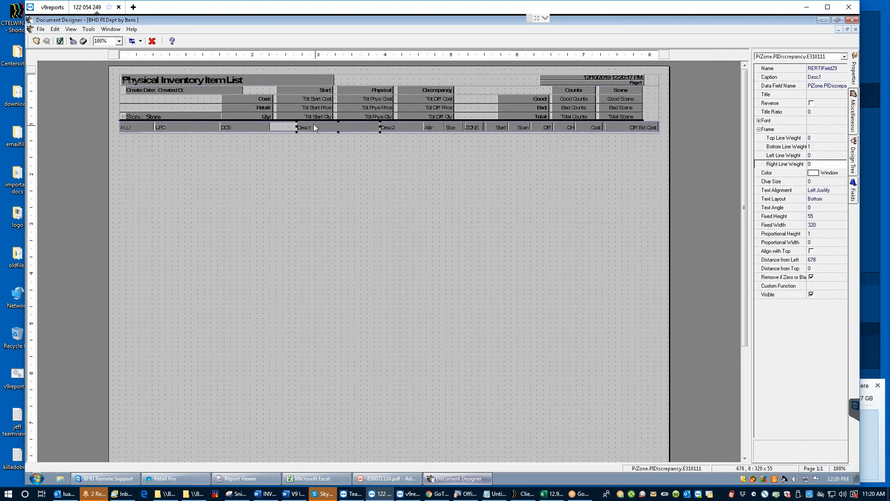
mouse_move(296, 126)
mouse_down()
mouse_move(306, 127)
mouse_move(289, 127)
mouse_up()
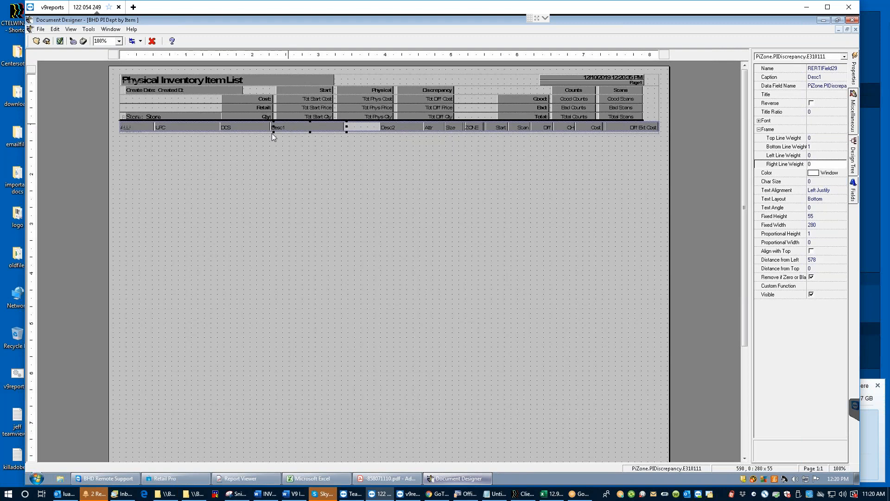
key(Right)
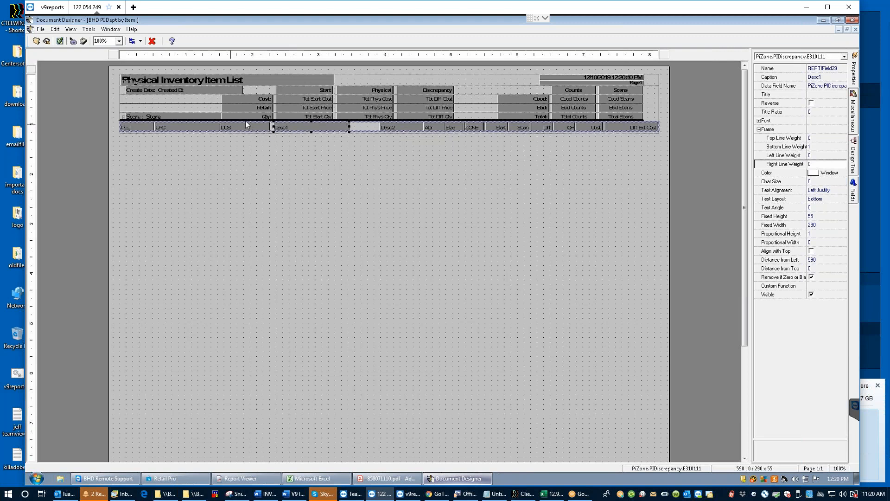
click(248, 130)
key(shift+Right)
click(305, 127)
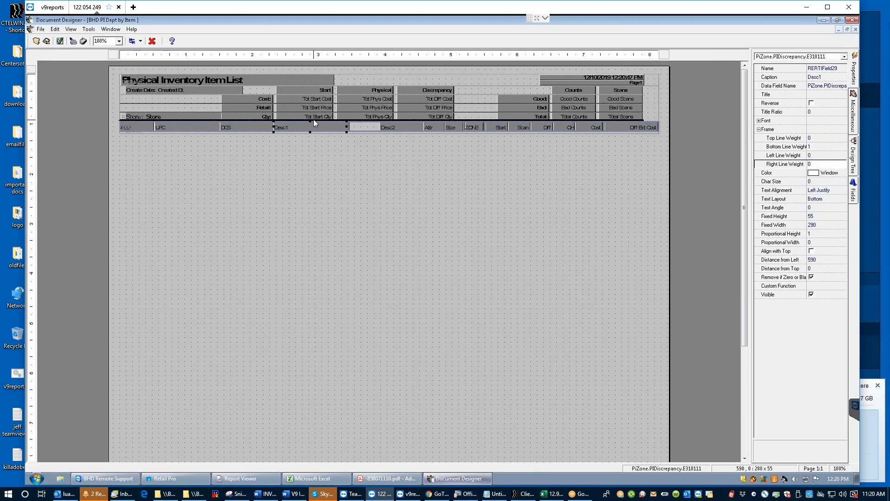
click(401, 128)
key(ctrl+Right)
key(ctrl+Right)
key(ctrl+Right)
key(ctrl+Right)
key(ctrl+Right)
key(ctrl+Right)
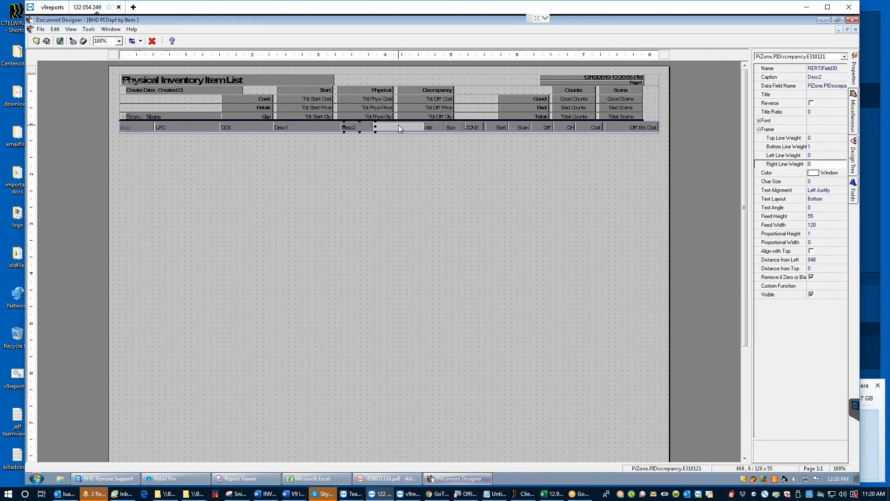
Step: Resize and shift Attr and Size left, widen ZONE into the freed space, and save
click(436, 129)
key(shift+Right)
key(shift+Right)
key(shift+Right)
key(shift+Right)
key(shift+Right)
key(ctrl+Left)
key(ctrl+Left)
key(ctrl+Left)
key(ctrl+Left)
key(ctrl+Left)
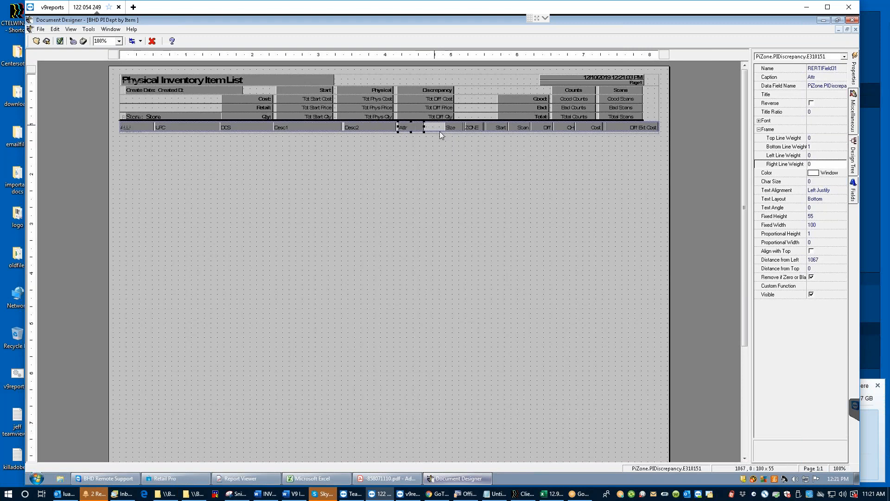
click(454, 129)
key(shift+Left)
key(shift+Left)
key(shift+Left)
key(shift+Left)
key(shift+Left)
key(shift+Left)
key(ctrl+Left)
key(ctrl+Left)
key(ctrl+Left)
click(472, 129)
drag(465, 127, 439, 128)
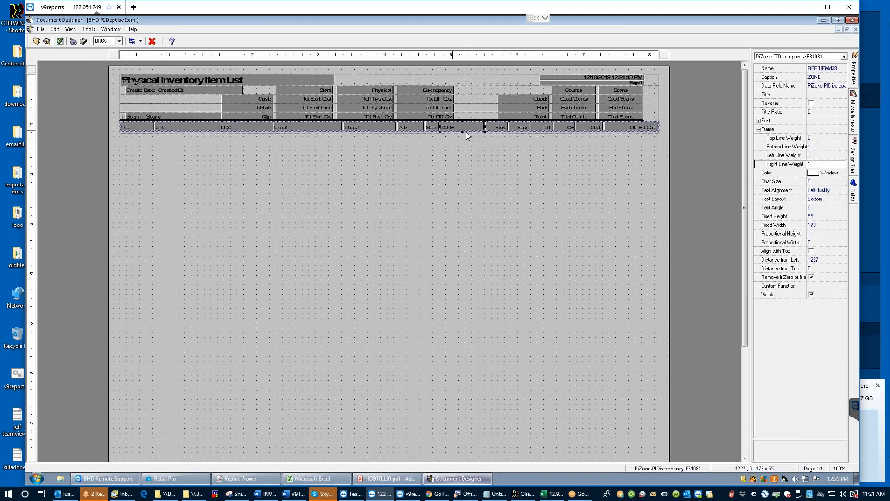
click(46, 42)
Step: Adjust the Desc2 column so it is widened to 230
click(374, 129)
click(324, 129)
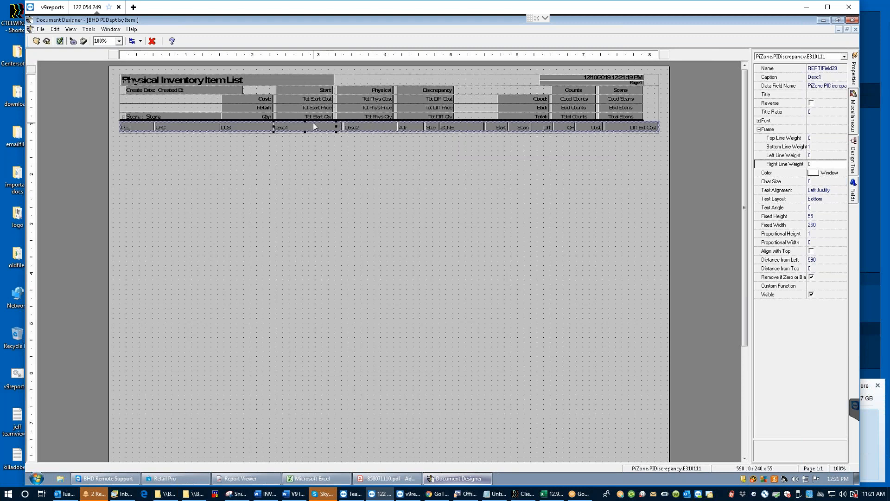
click(346, 128)
drag(340, 132, 340, 133)
click(824, 20)
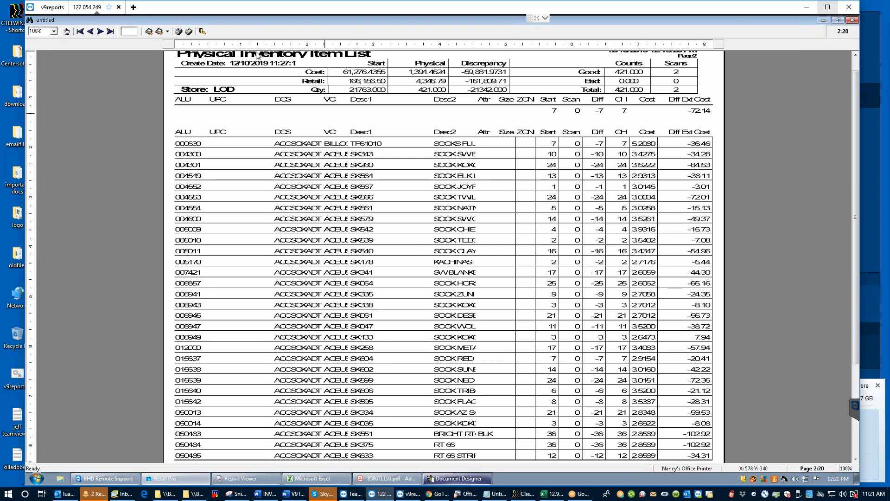
Step: Discard the old preview and re-preview the discrepancy list with BHD PI Dept by Item
click(200, 31)
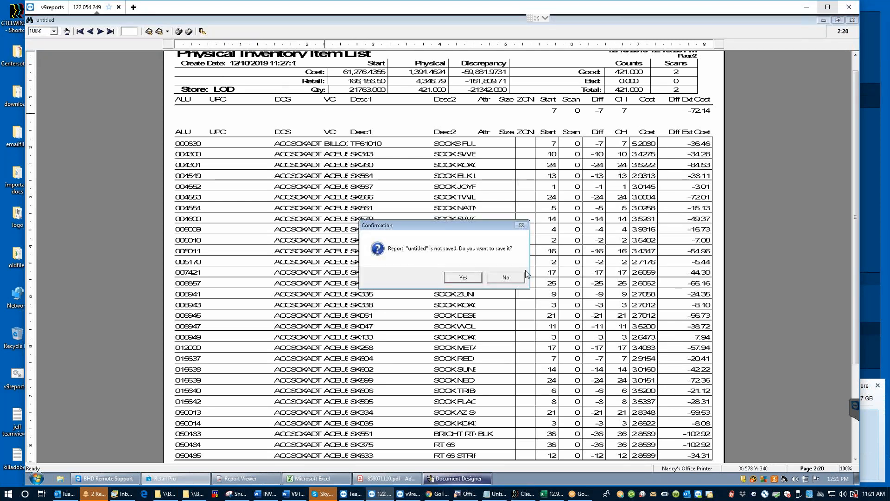
click(506, 277)
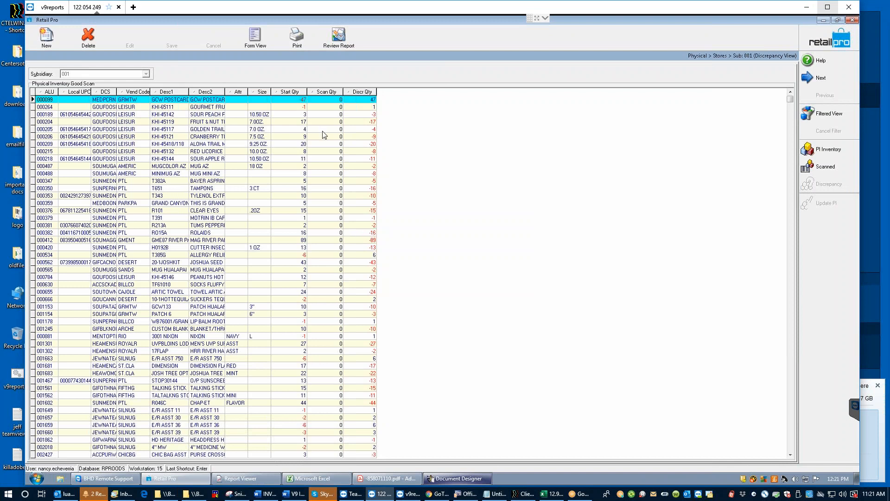
click(295, 45)
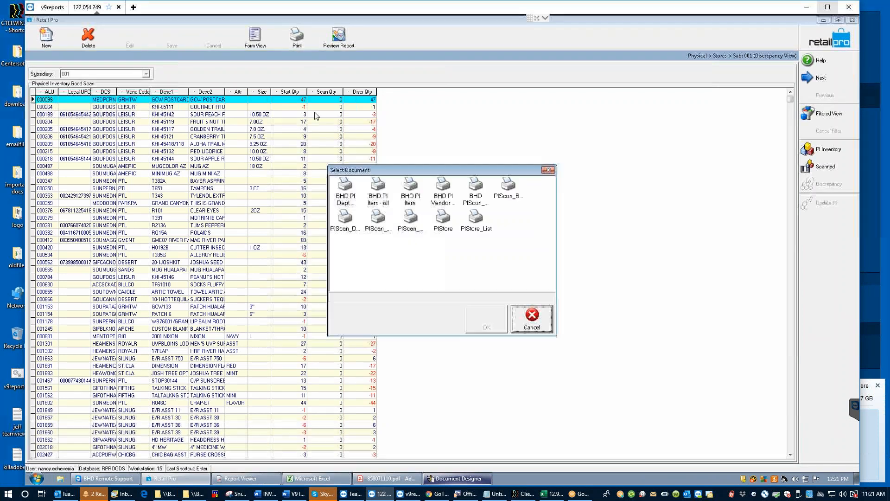
click(348, 197)
click(490, 319)
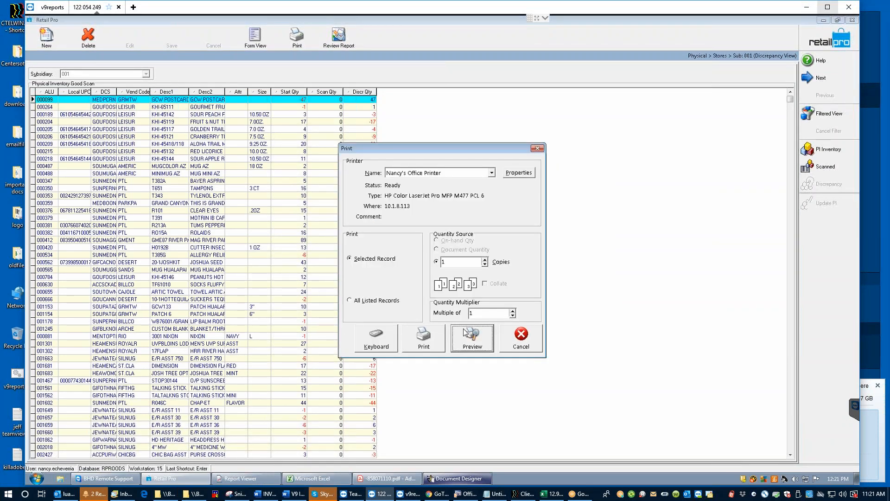
click(472, 341)
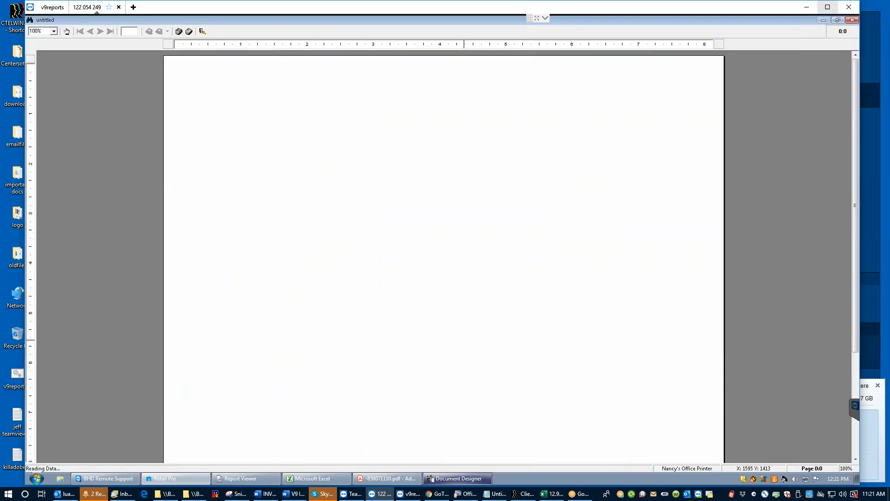
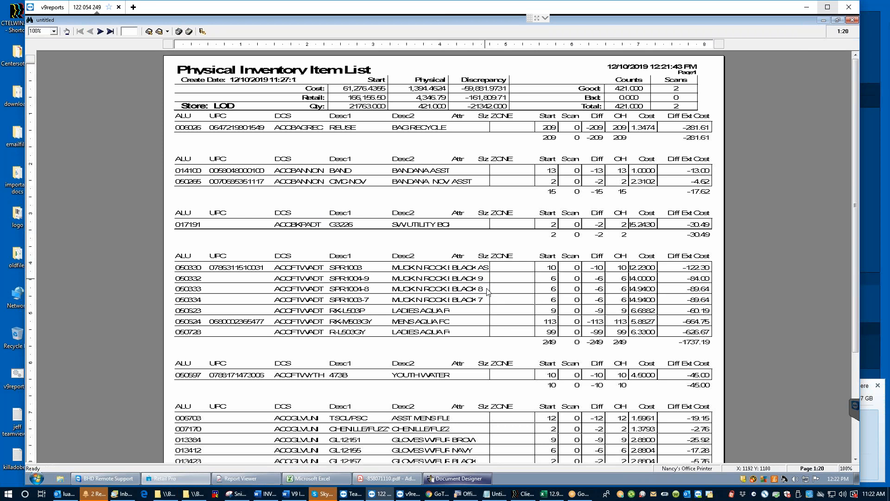
Step: Page forward through the Physical Inventory Item List preview to page 7 of 20
click(101, 31)
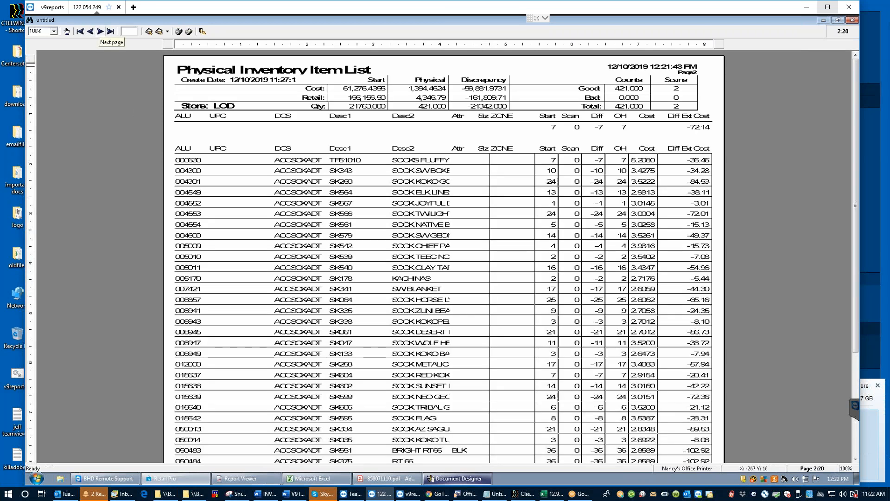
click(100, 32)
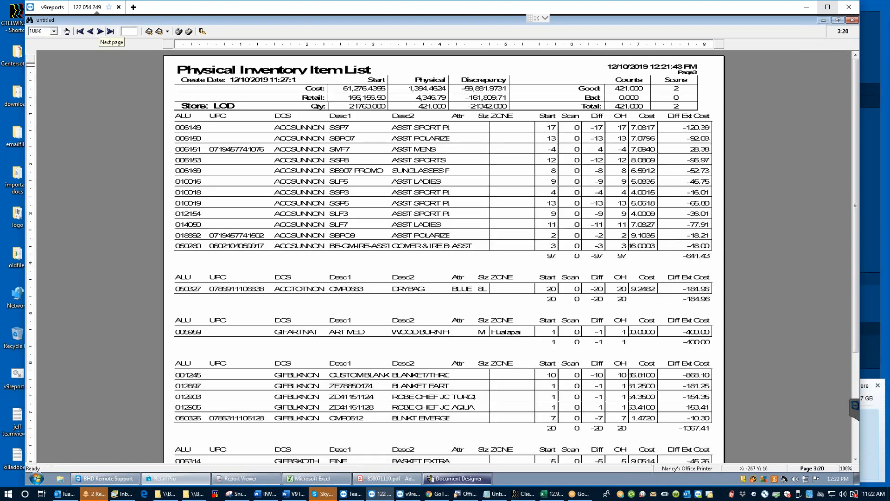
click(101, 32)
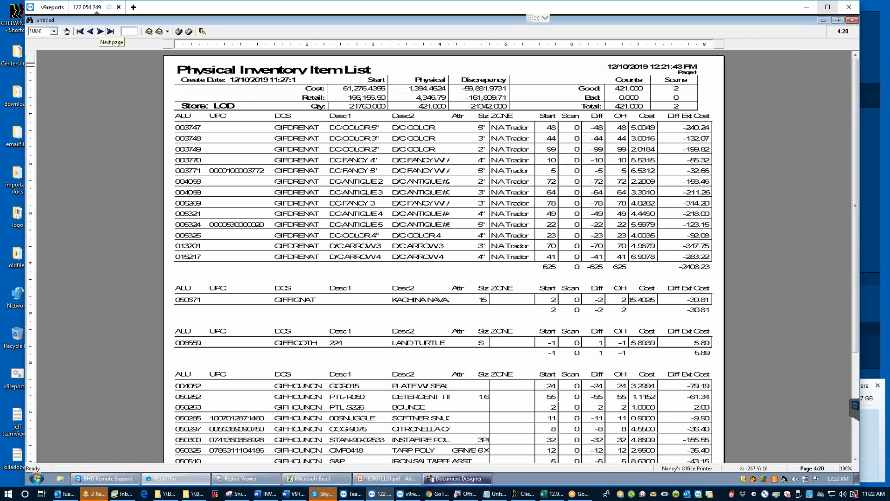
click(100, 31)
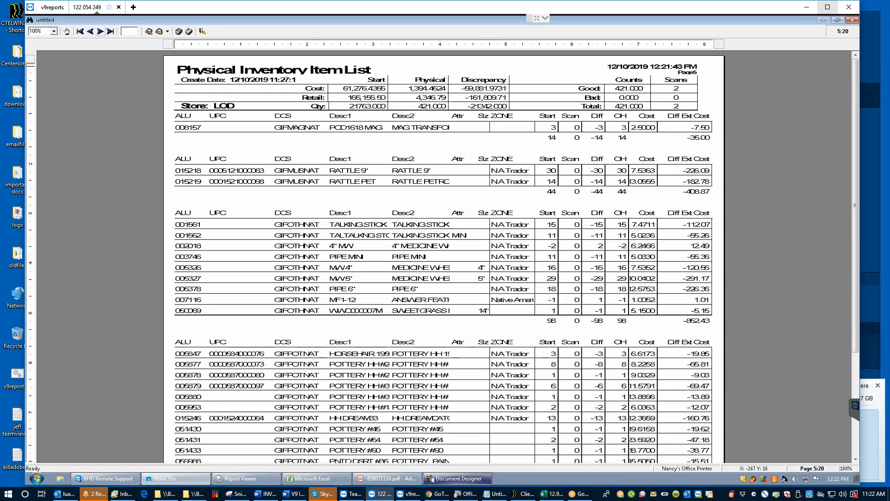
click(100, 31)
click(100, 32)
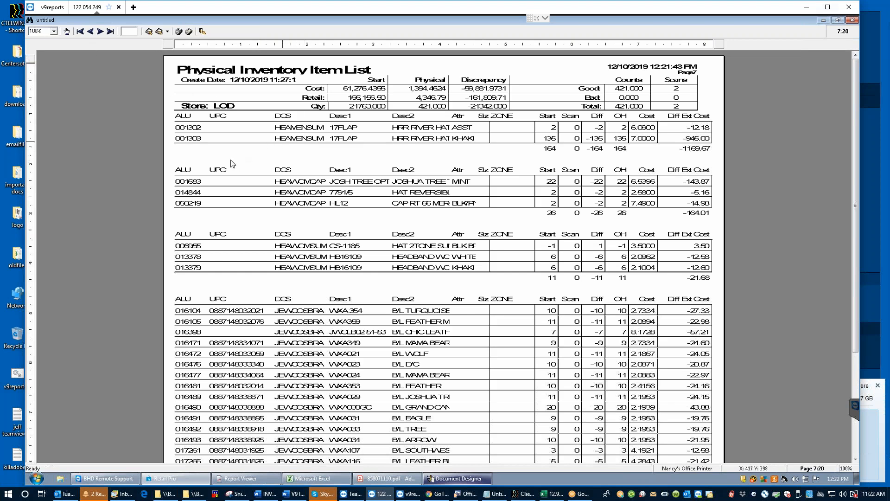
Step: Search the report for MENS items and step through the matches to page 9
key(ctrl+f)
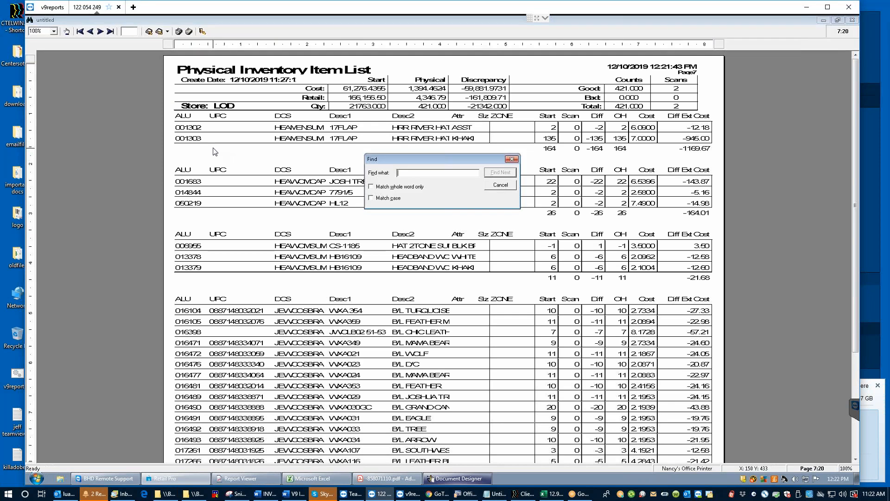
text(men)
key(Return)
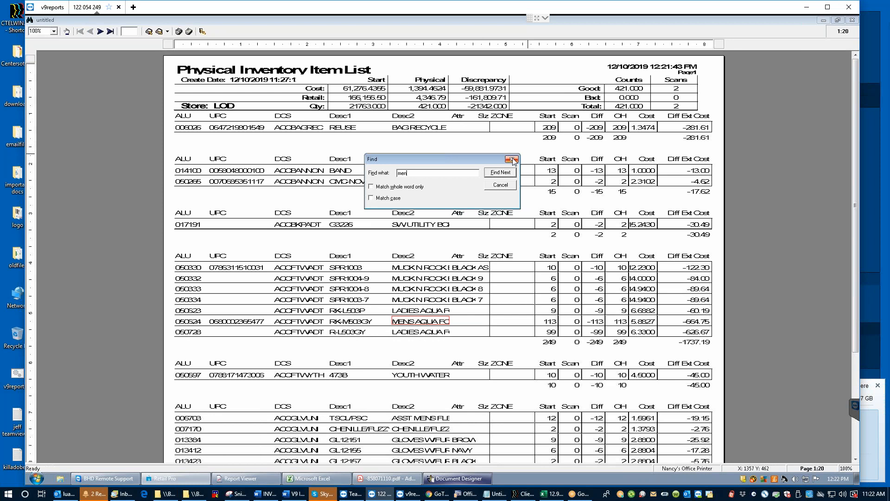
click(500, 172)
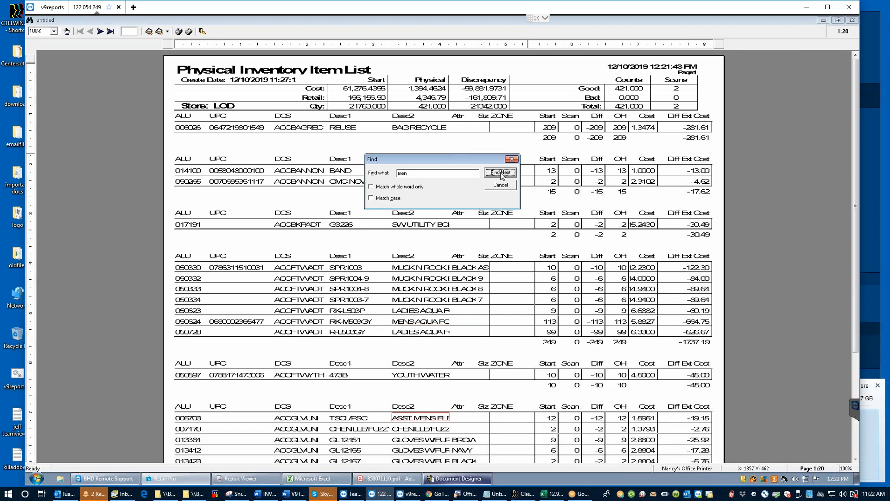
click(500, 172)
click(501, 172)
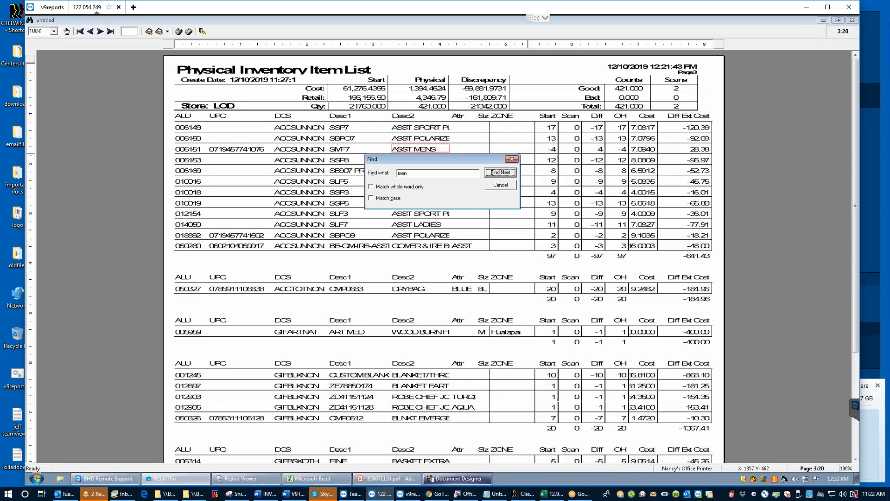
click(500, 173)
click(500, 172)
click(500, 172)
click(500, 173)
click(501, 172)
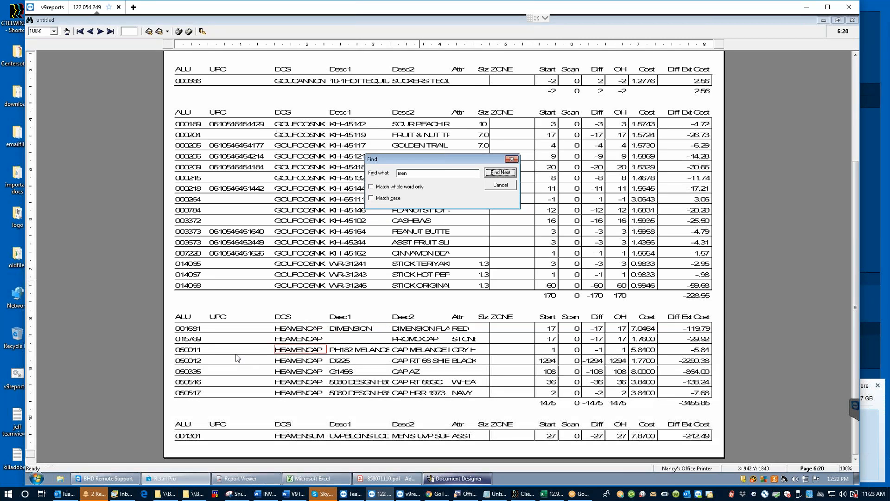
click(499, 172)
click(499, 172)
click(499, 172)
click(499, 172)
click(499, 172)
click(500, 172)
click(500, 172)
click(500, 173)
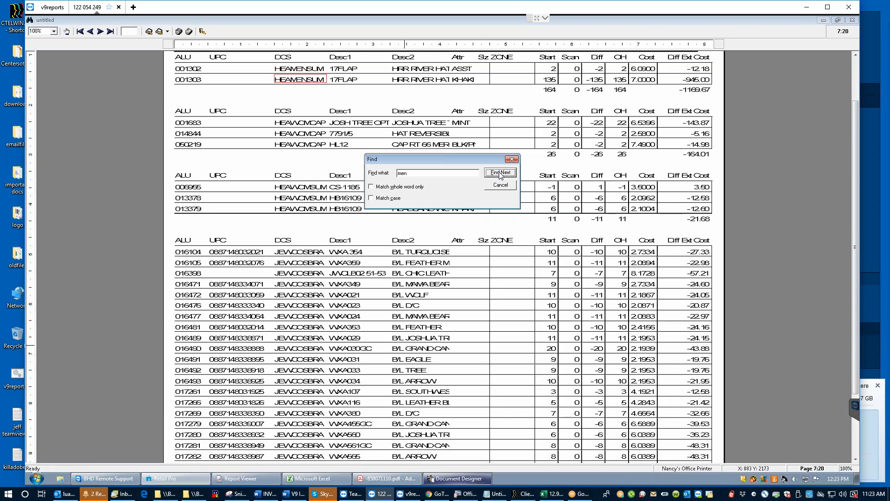
click(500, 172)
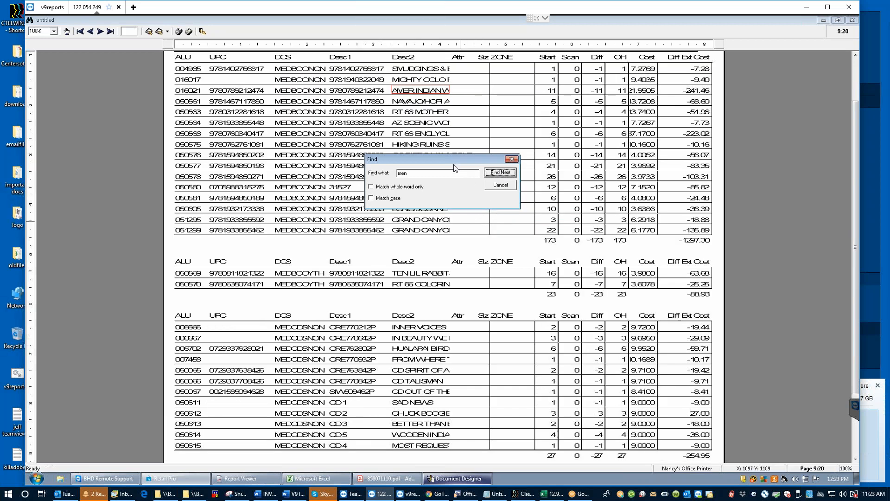
Step: Move the Find box aside, advance to page 11, close the search, and scroll the page
drag(440, 158, 314, 219)
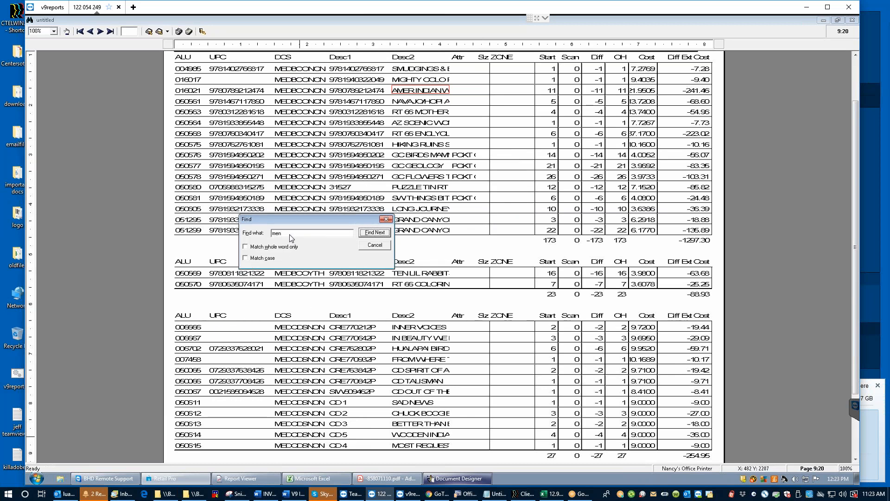
click(379, 233)
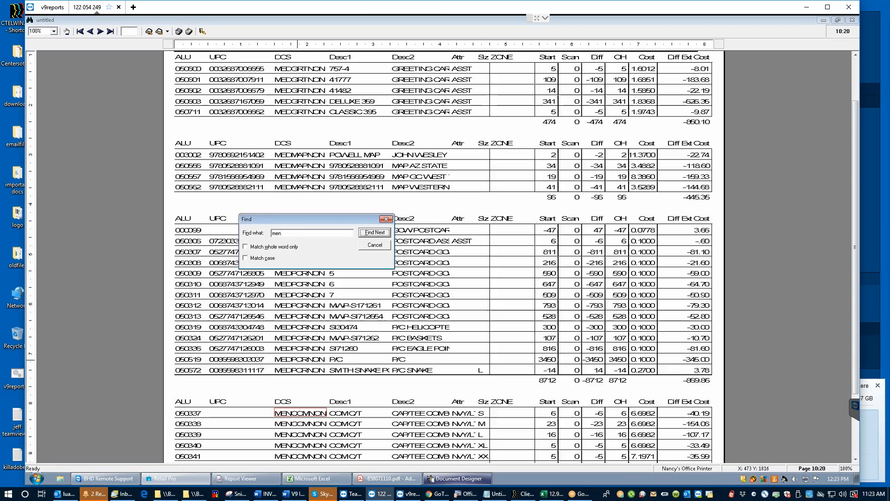
click(379, 233)
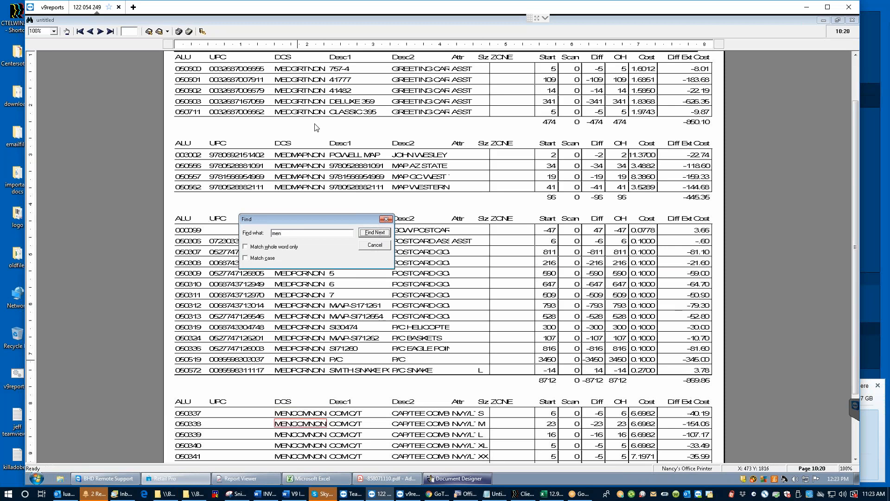
click(324, 190)
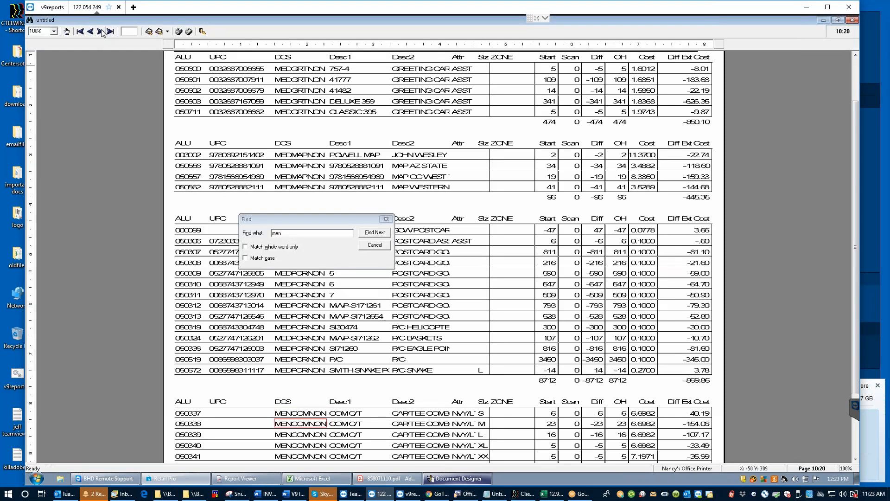
click(101, 35)
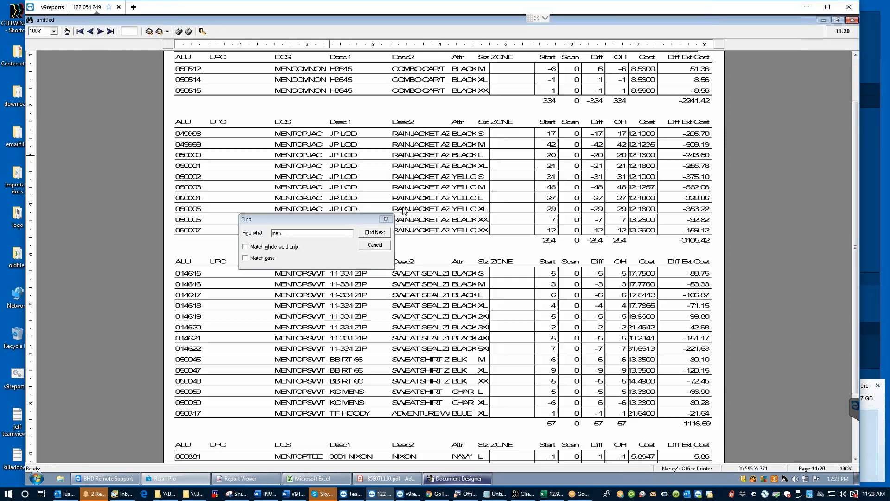
click(386, 219)
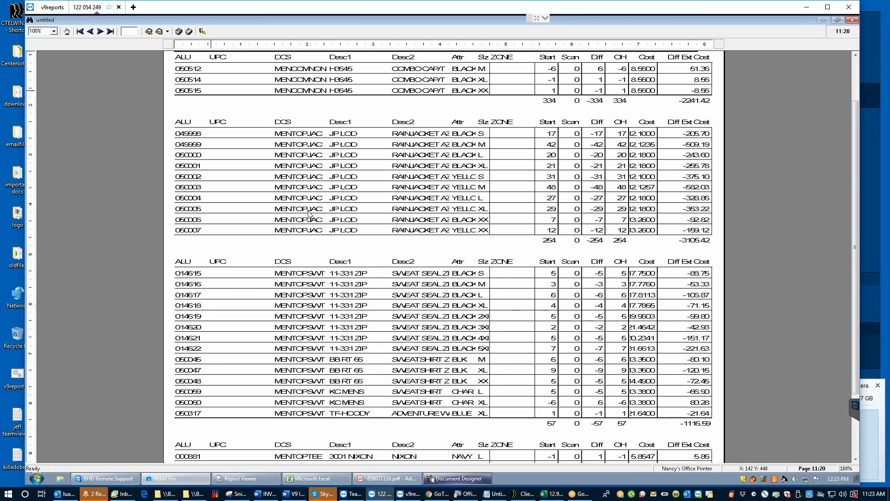
scroll(663, 379, down, 1)
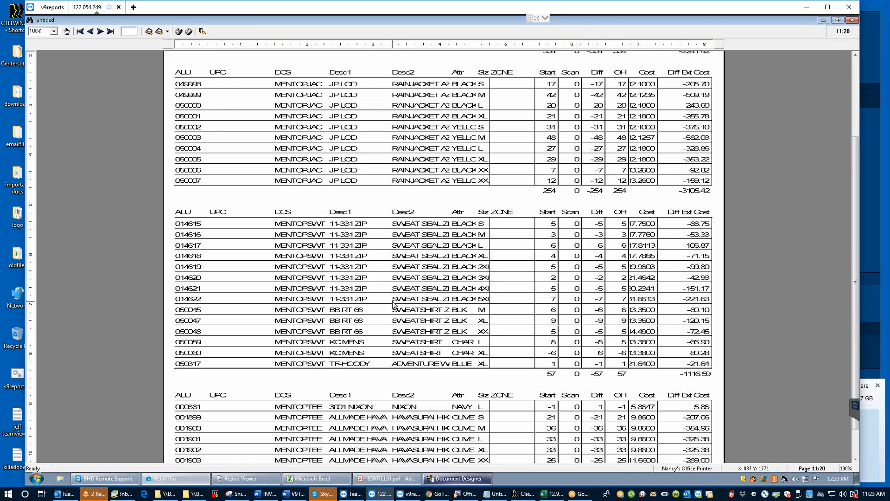
scroll(404, 351, down, 3)
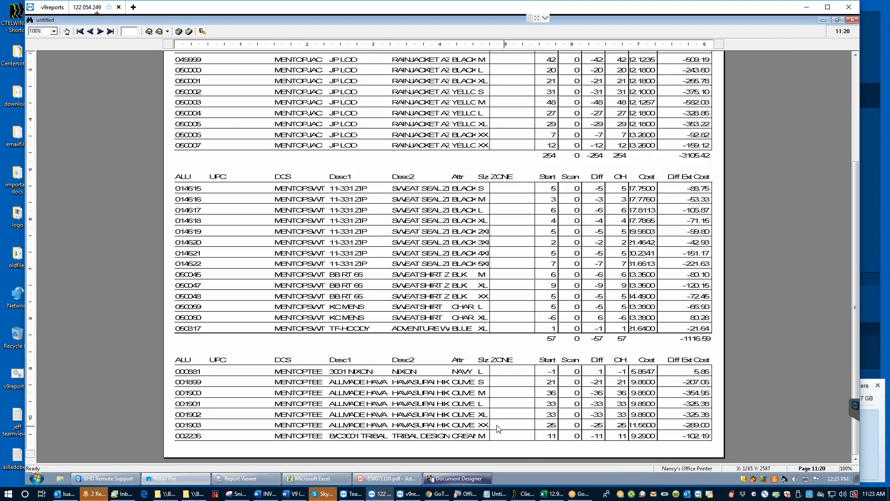
Step: In the PI Dept by Item layout, narrow ZONE and Desc1 (width 225), shift Desc2 left, and save
click(456, 480)
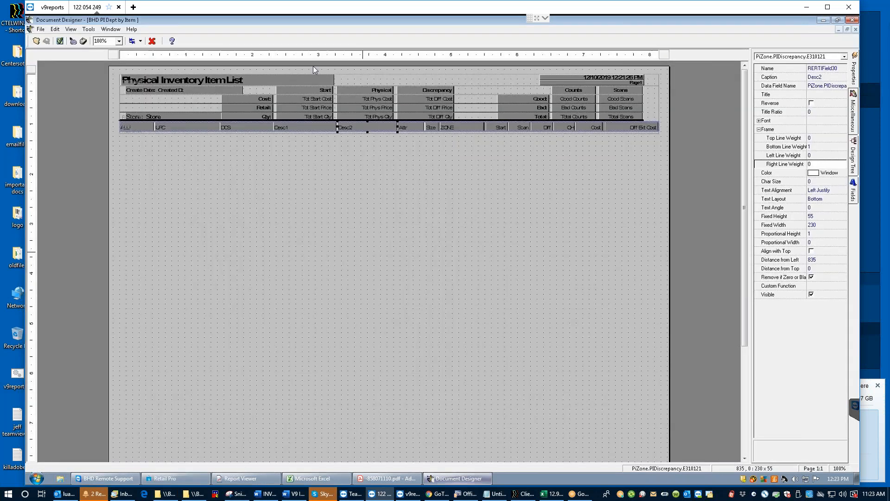
click(450, 130)
drag(440, 126, 445, 126)
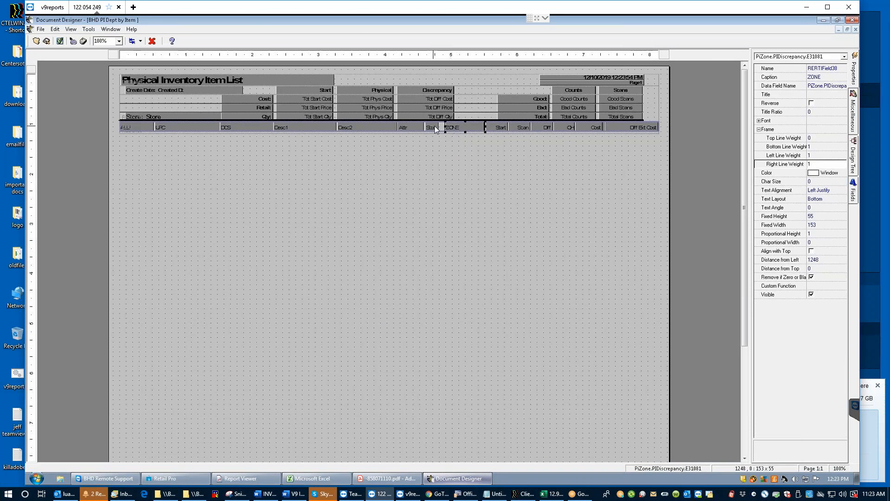
click(437, 127)
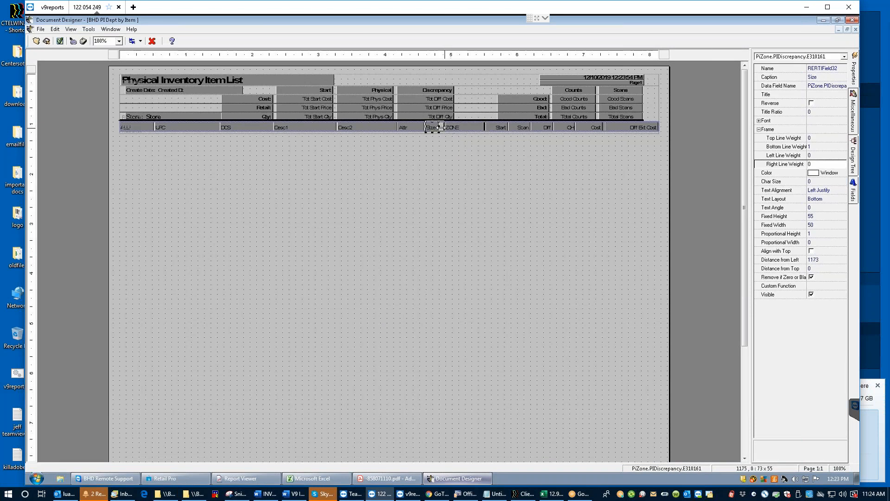
click(312, 126)
drag(336, 127, 332, 127)
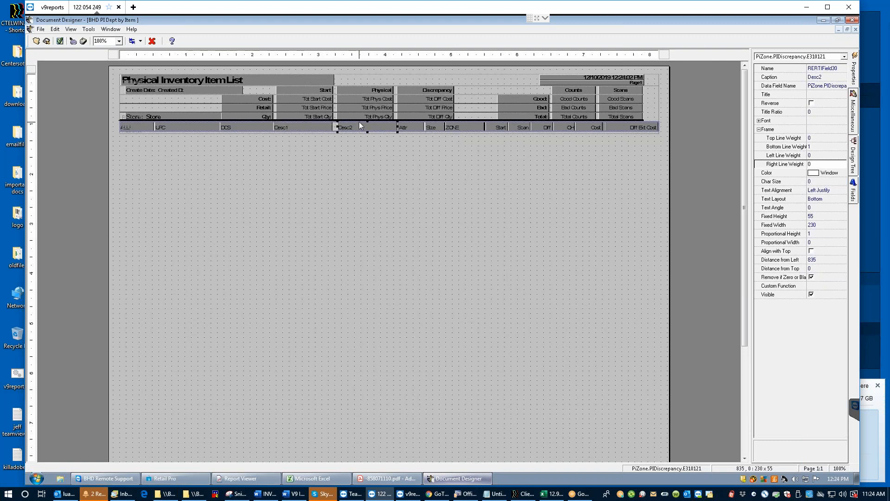
drag(359, 122, 359, 123)
click(46, 41)
click(823, 20)
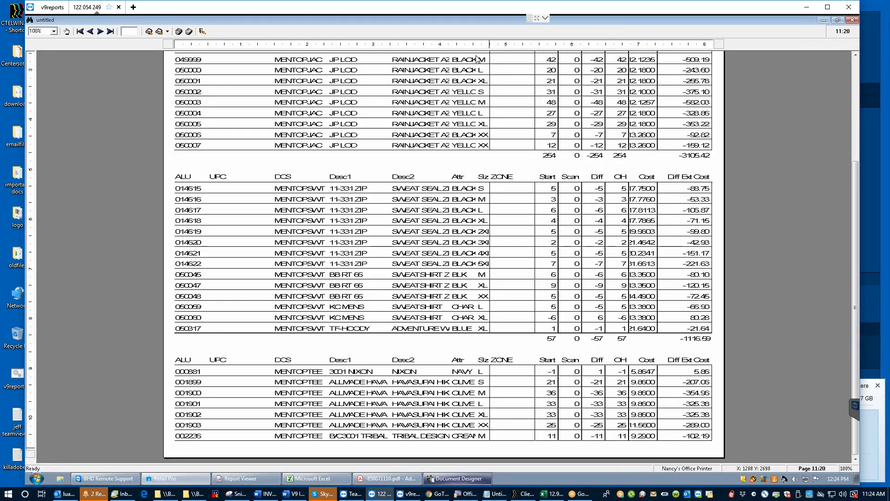
Step: Discard the current preview and preview the Physical Inventory Item List report again
click(202, 31)
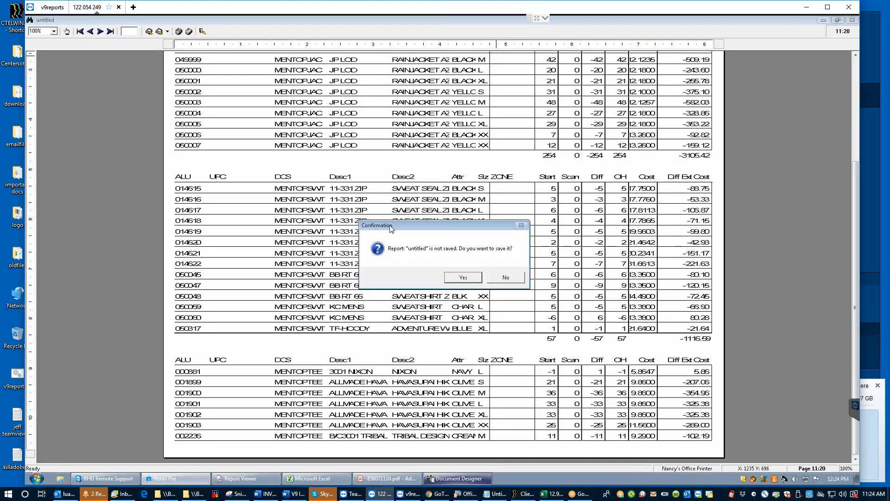
click(507, 278)
click(295, 41)
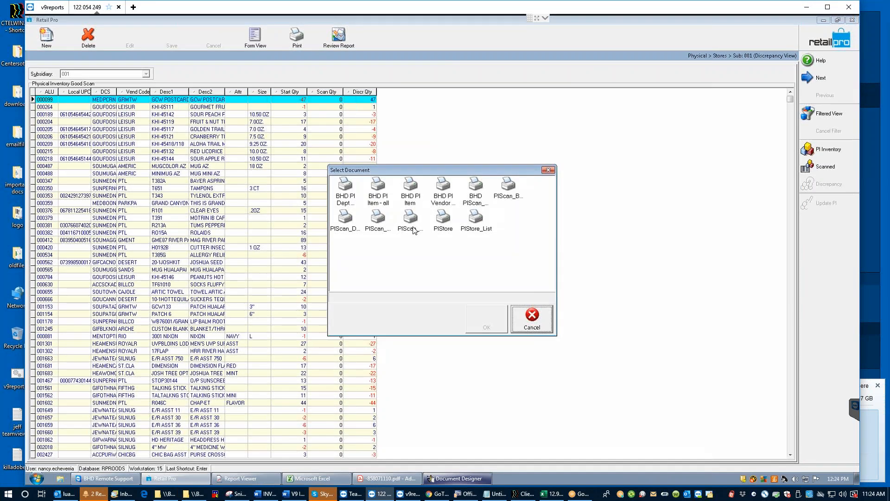
click(486, 317)
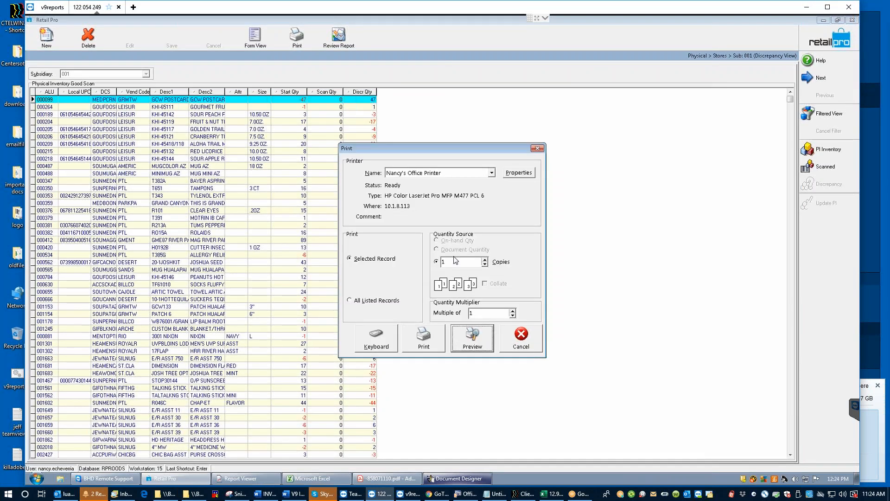
click(473, 343)
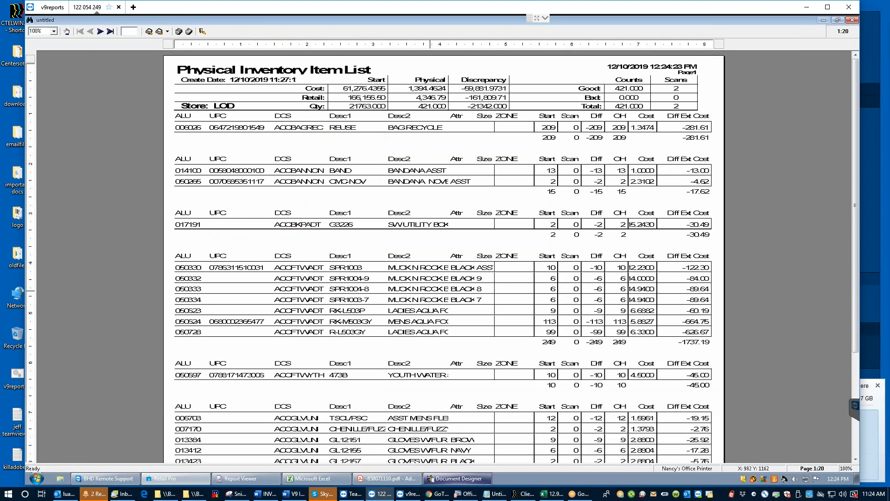
Step: Page forward through the report, then back to page 13 of 20
click(102, 32)
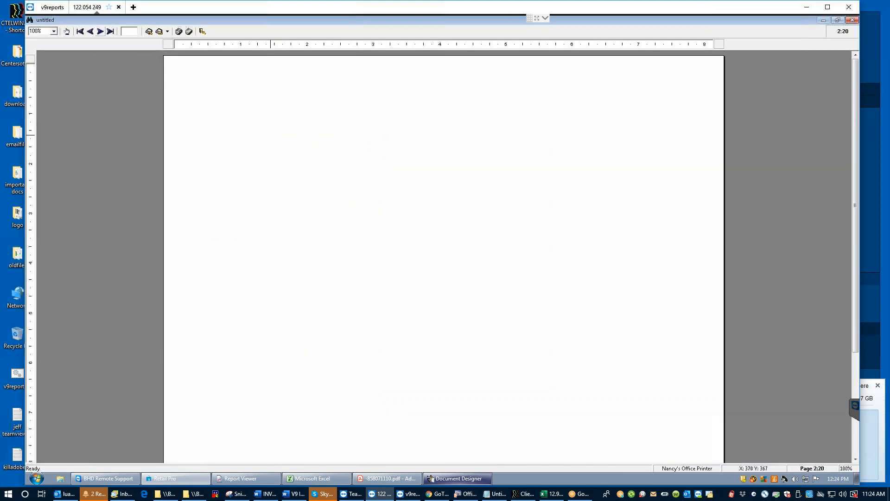
click(103, 32)
click(103, 32)
click(102, 32)
click(103, 32)
click(103, 33)
click(102, 32)
click(103, 32)
click(103, 32)
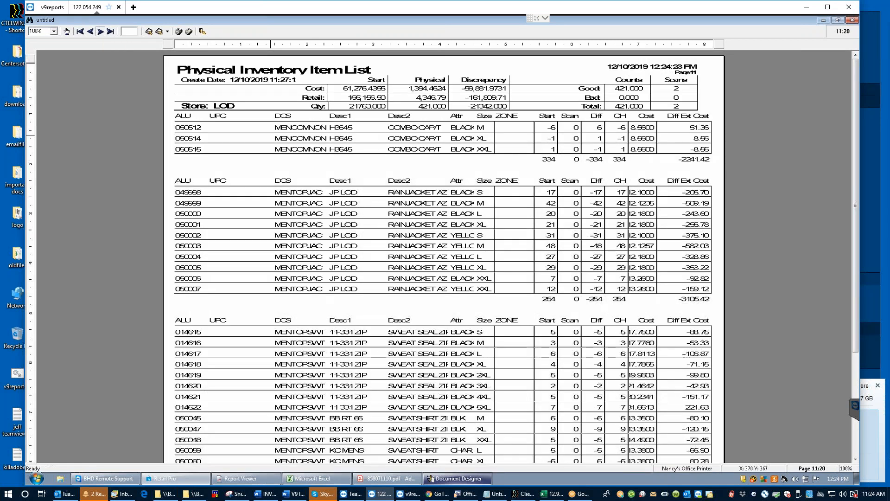
click(103, 31)
click(102, 32)
click(102, 31)
click(103, 31)
click(90, 31)
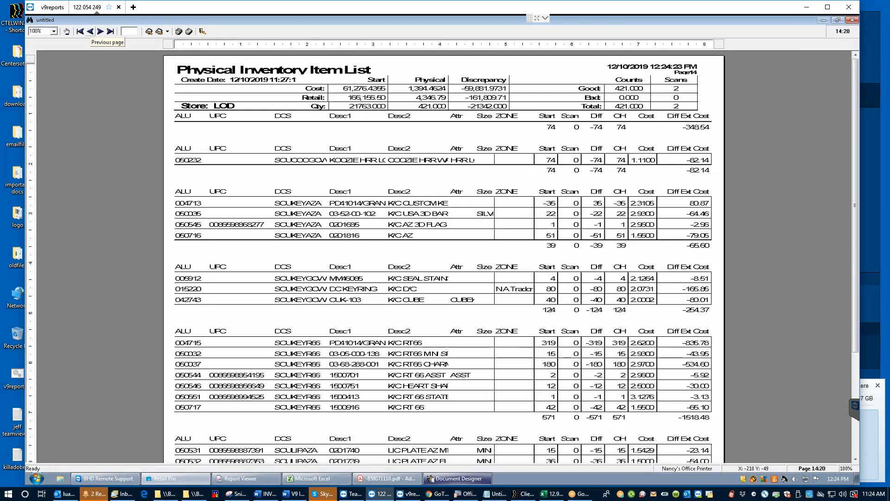
click(90, 32)
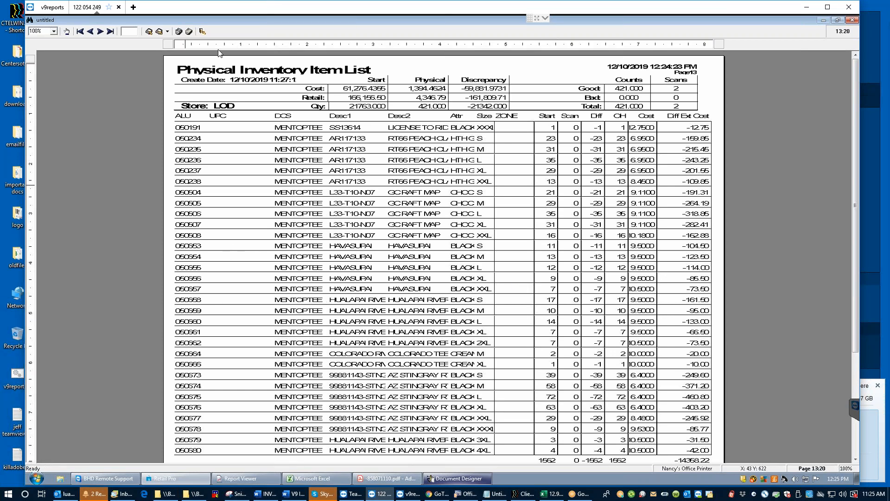
Step: Exit the preview without saving the report
click(202, 33)
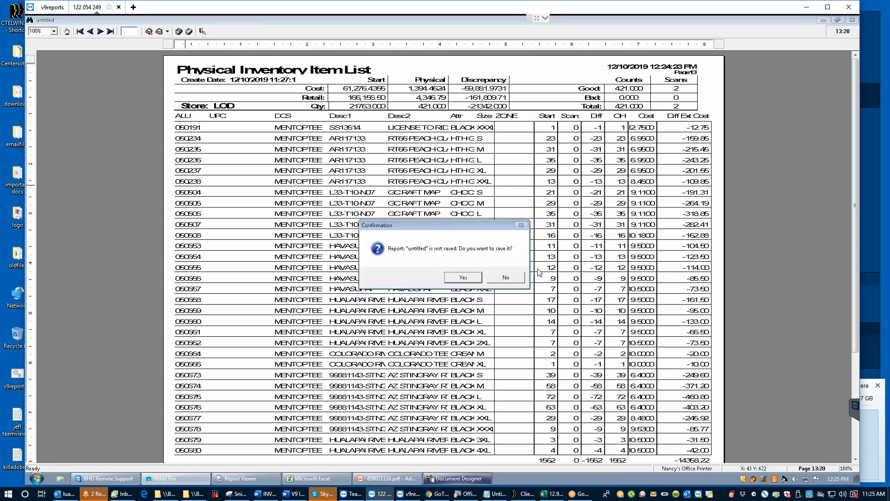
click(464, 277)
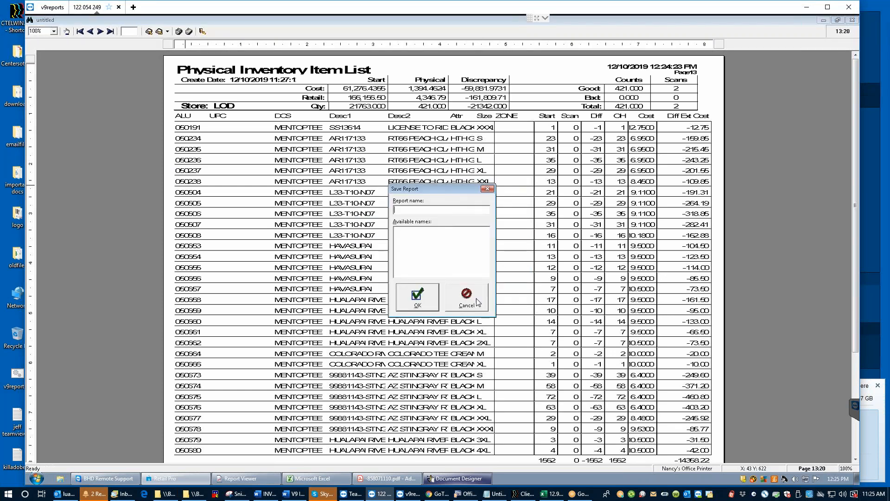
click(481, 305)
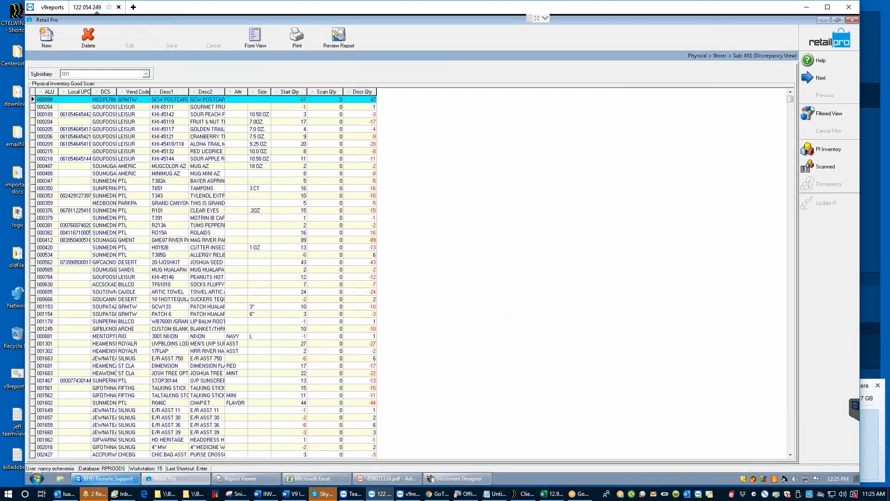
Step: Minimize Retail Pro and open the Retail Pro 9 Launcher's file location, D:\RetailPro9
click(823, 20)
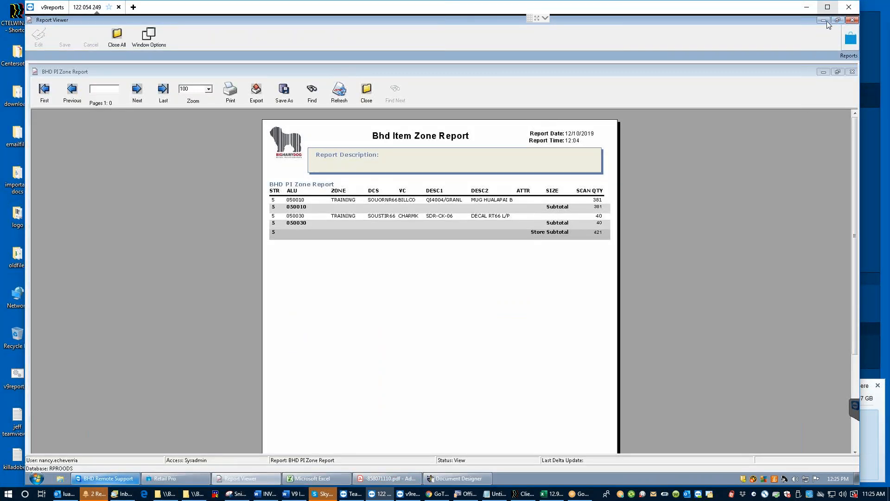
click(824, 20)
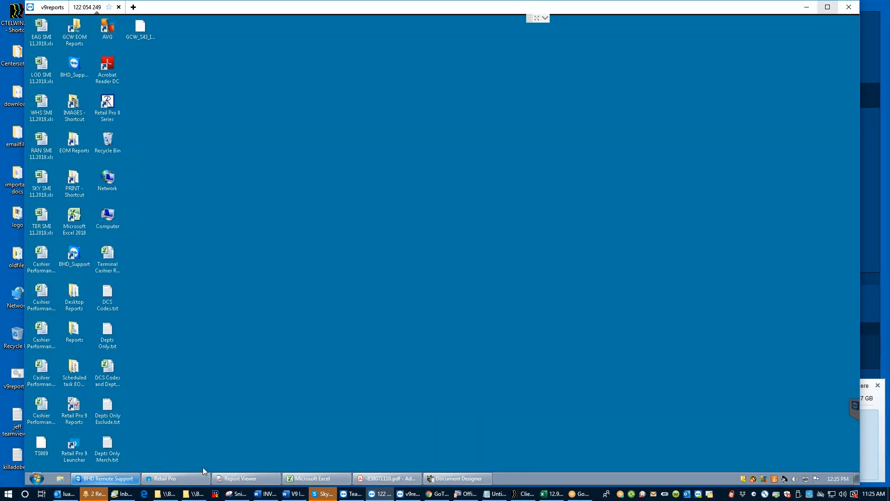
click(467, 478)
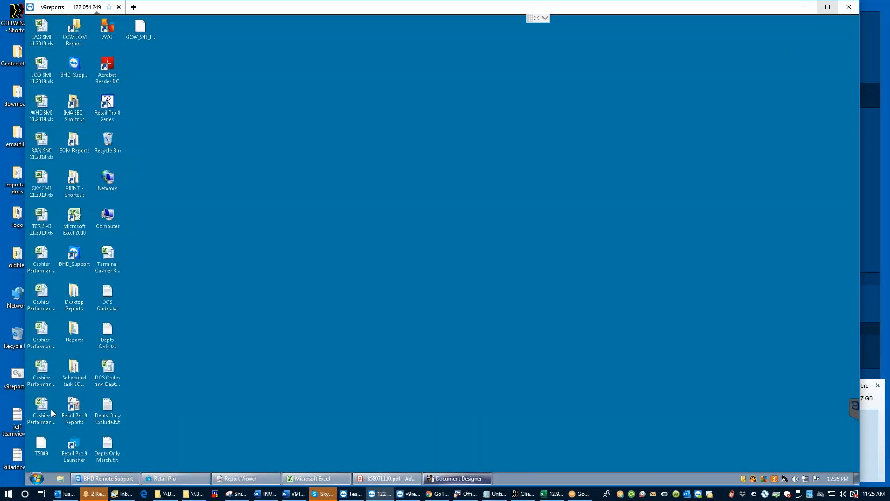
right_click(61, 459)
click(133, 430)
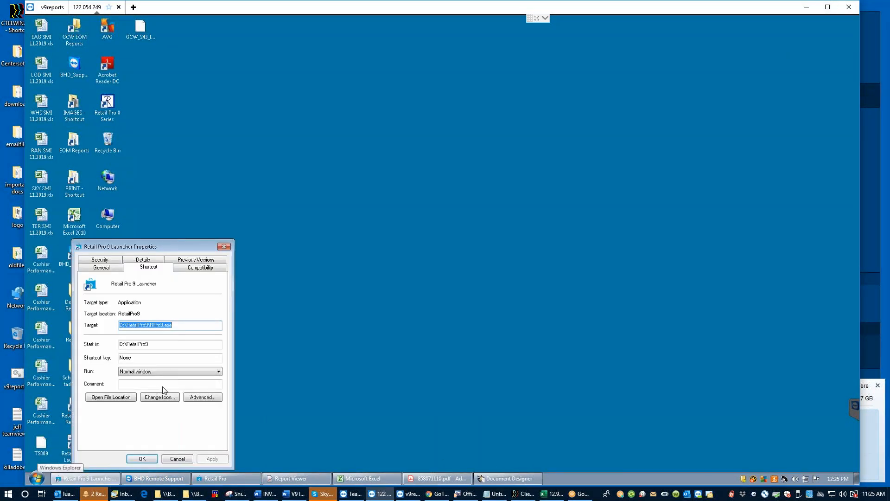
click(105, 398)
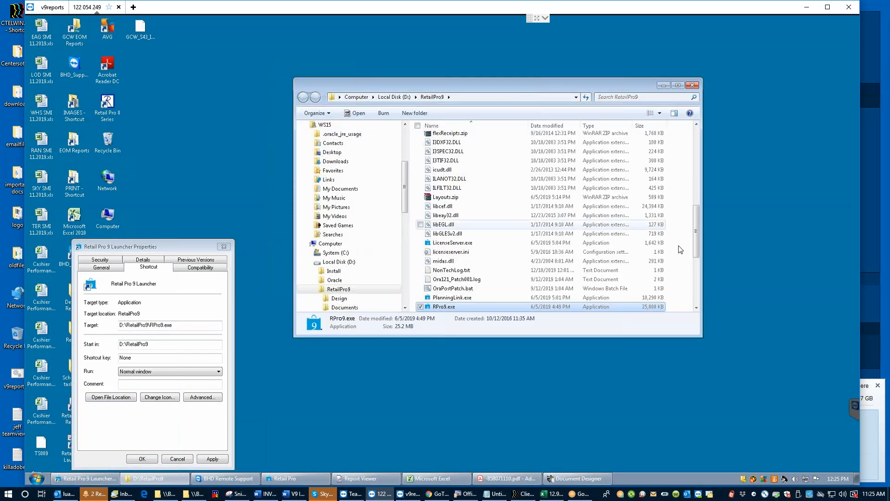
scroll(696, 160, up, 2)
Step: Open Design\DocDesigns\PISheet on D:, cancel the launcher properties, and open the Computer drive list
click(698, 128)
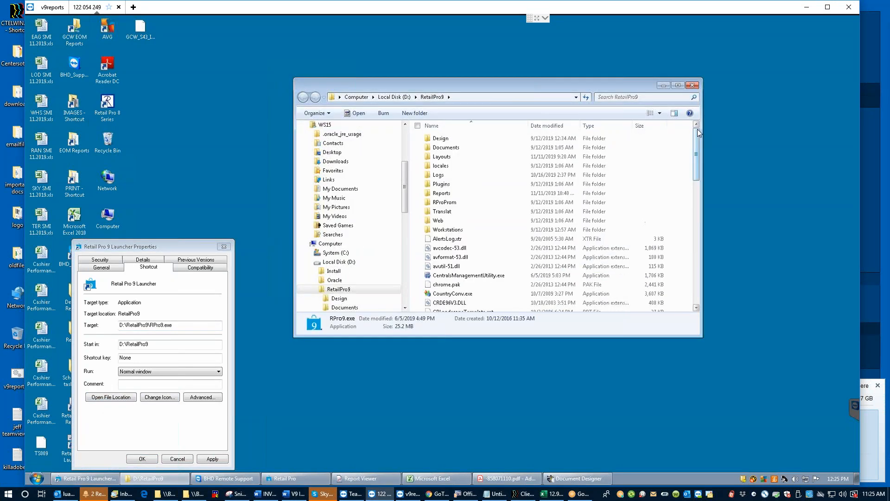
double_click(444, 137)
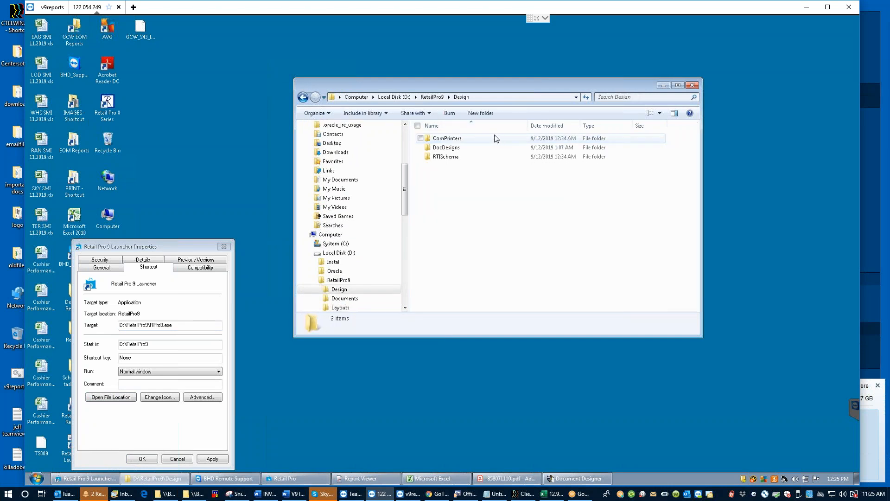
double_click(447, 147)
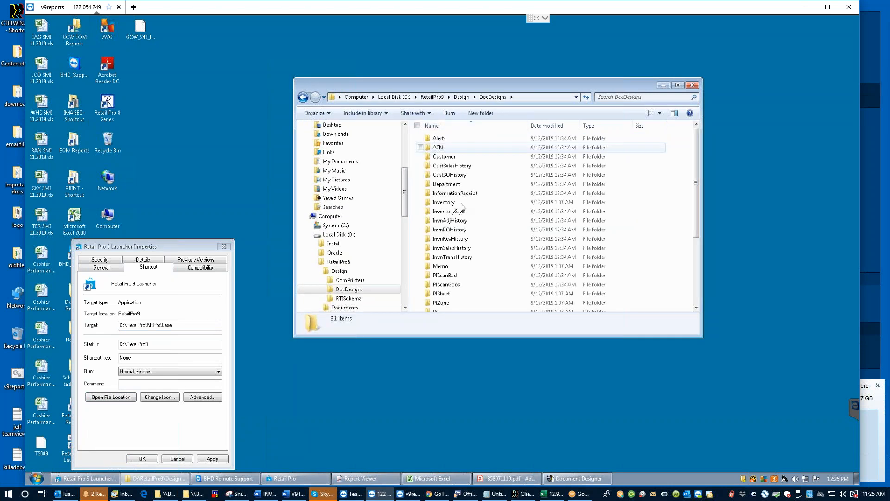
double_click(441, 293)
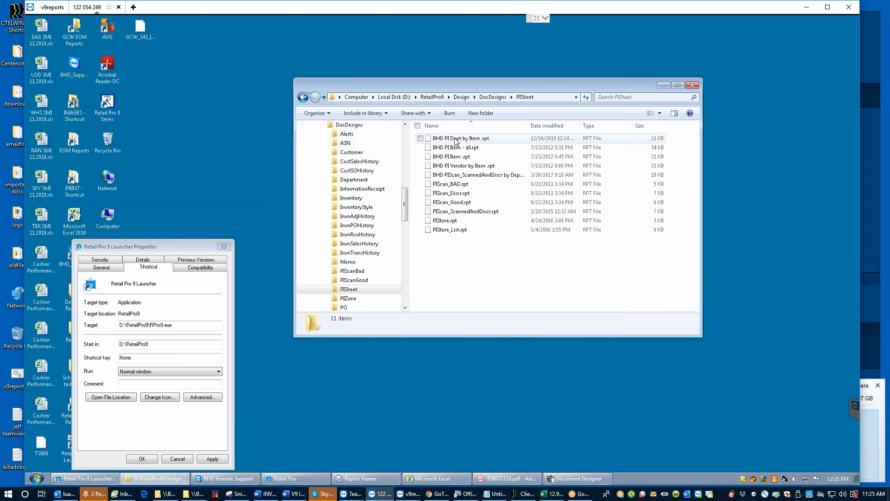
click(178, 460)
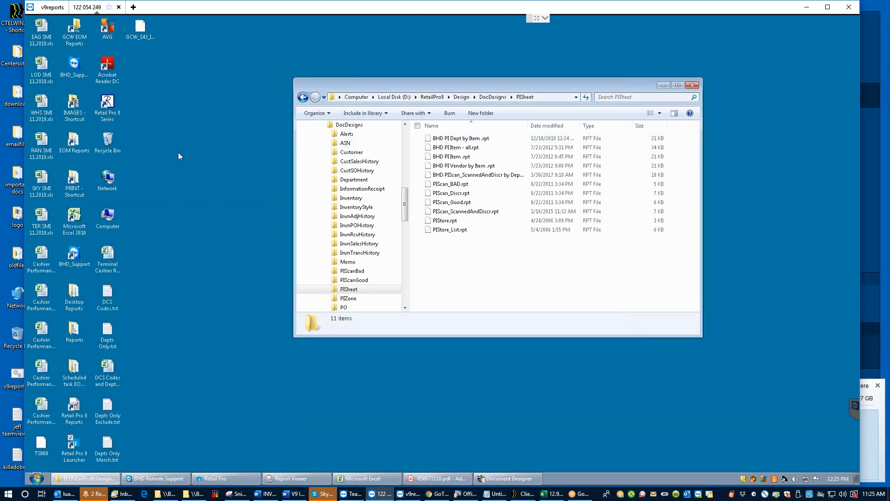
double_click(107, 217)
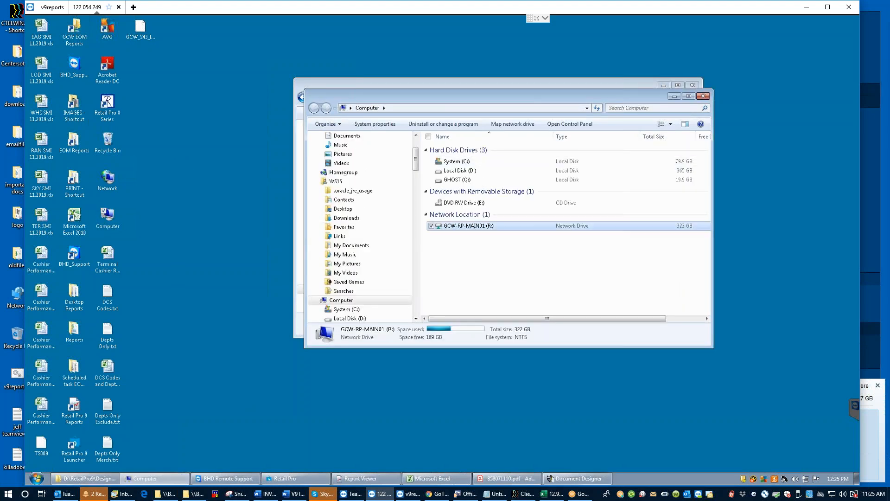
Step: Open R:\RetailPro9\Design\DocDesigns\PISheet on the GCW-RP-MAIN01 network drive
double_click(472, 227)
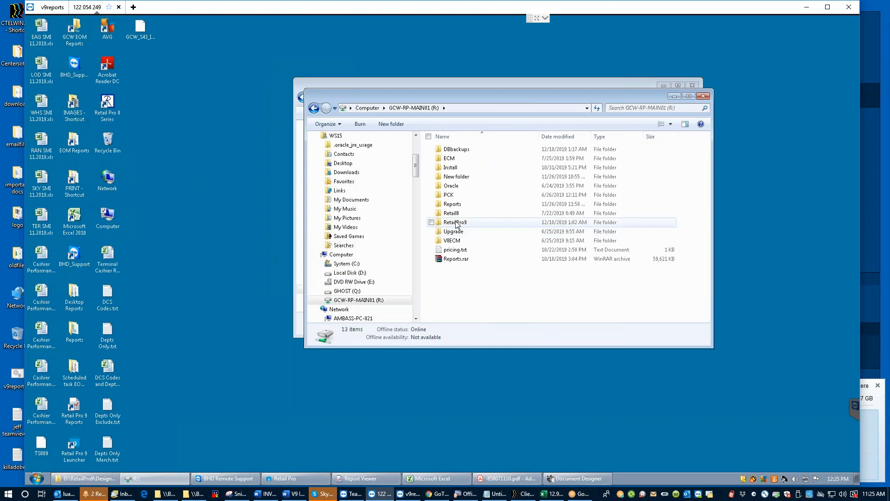
double_click(455, 222)
double_click(457, 159)
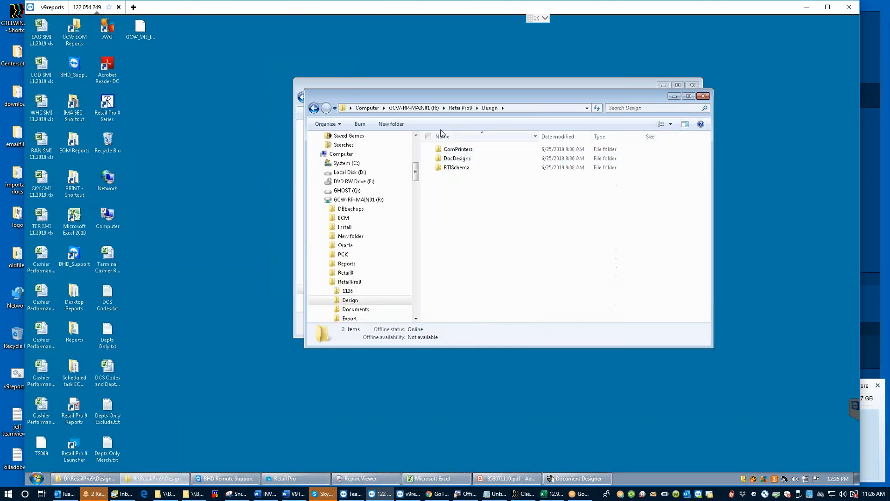
click(464, 159)
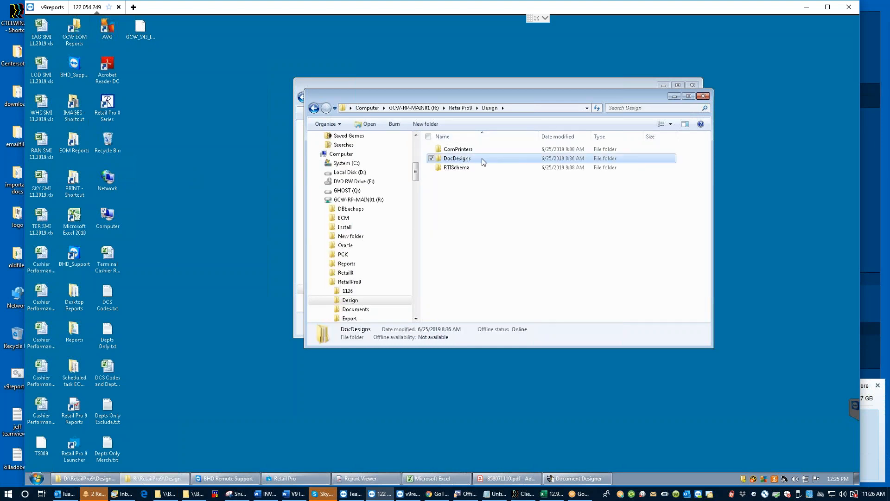
double_click(464, 159)
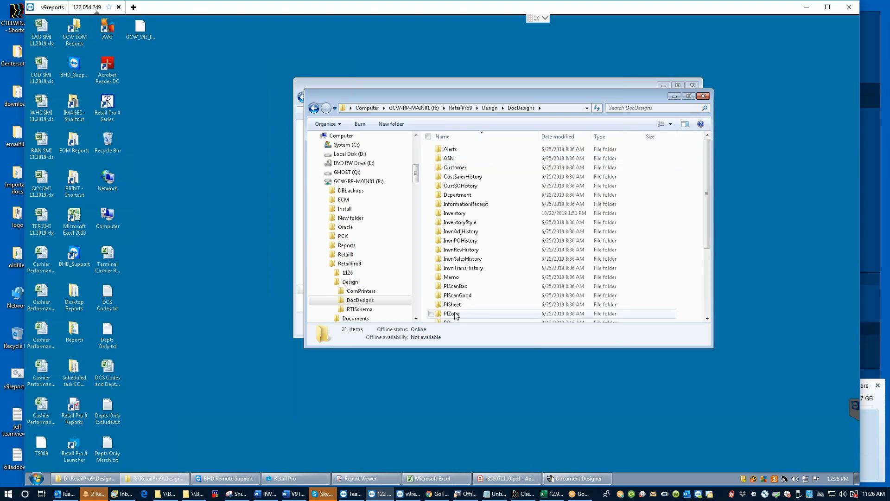
double_click(454, 305)
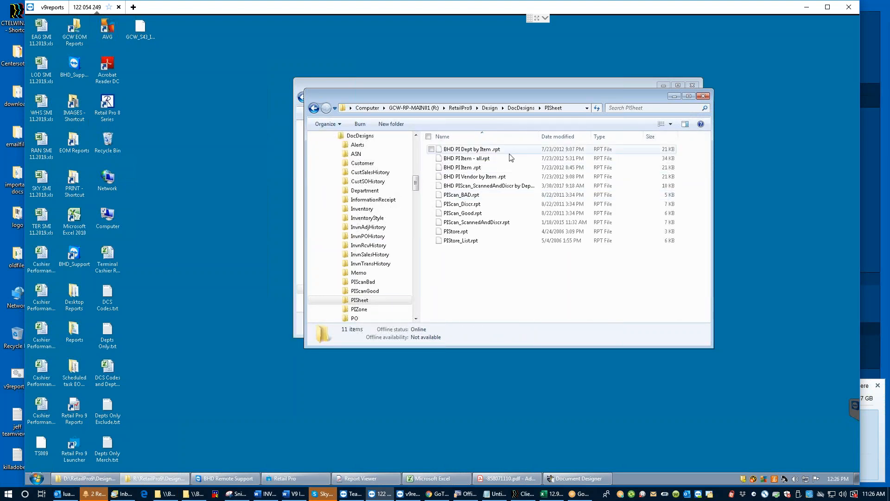
drag(446, 99, 423, 214)
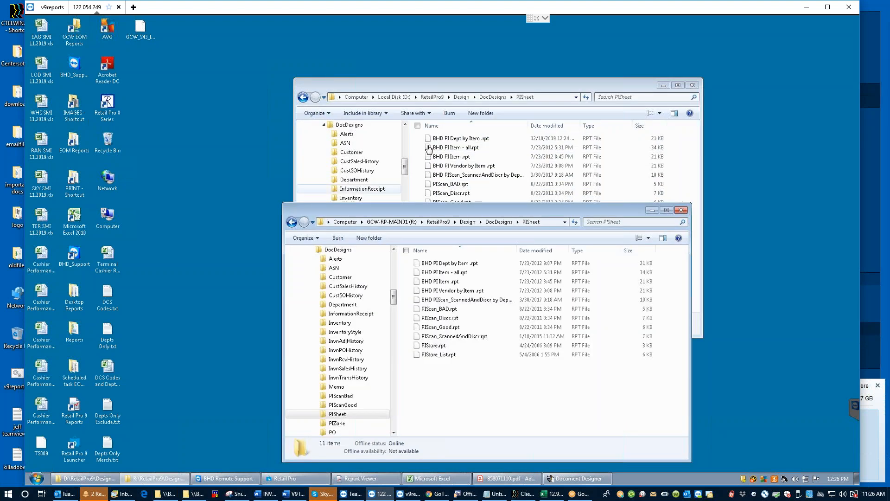
Step: Copy BHD PI Dept by Item .rpt from D: into R:'s PISheet, replacing the older file
click(452, 138)
right_click(453, 139)
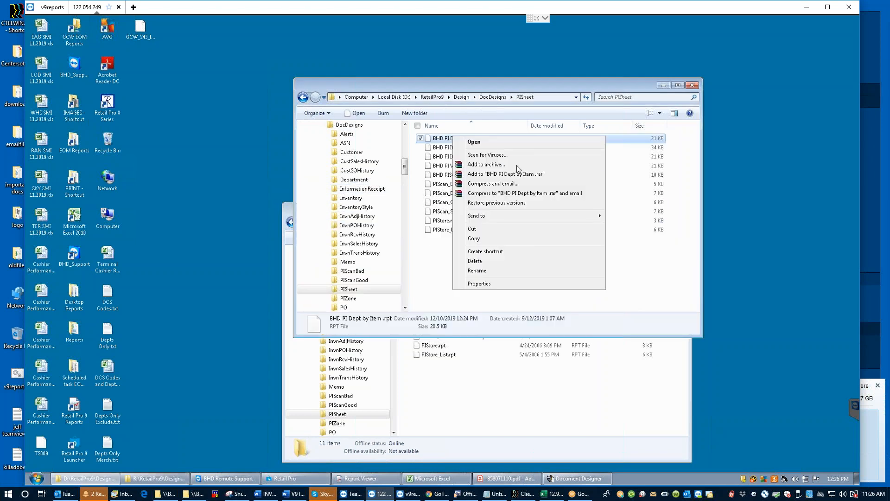
click(482, 241)
click(448, 391)
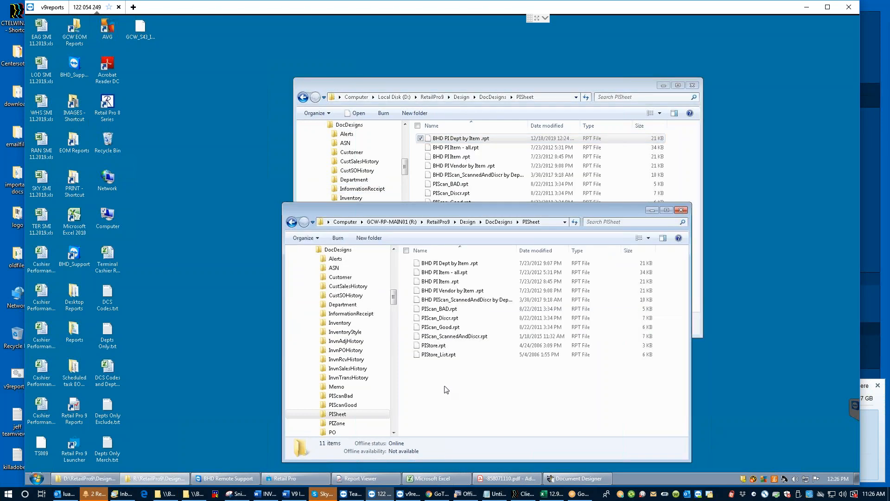
right_click(446, 387)
click(465, 344)
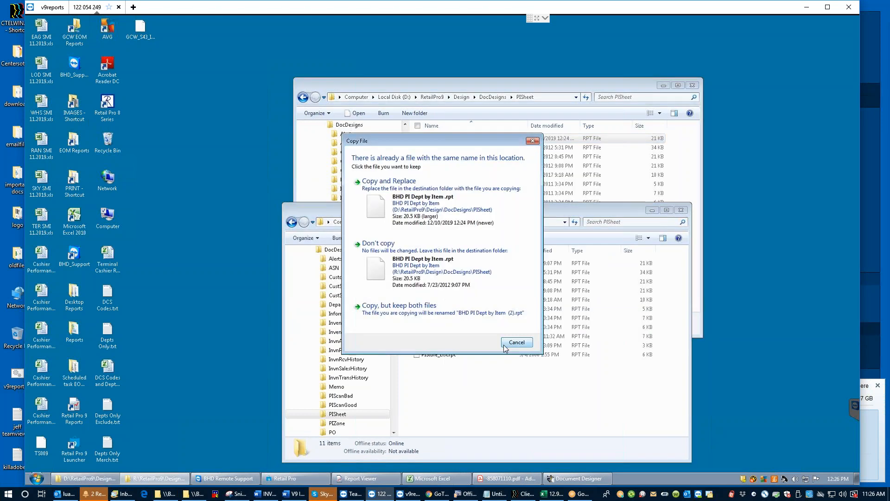
click(424, 203)
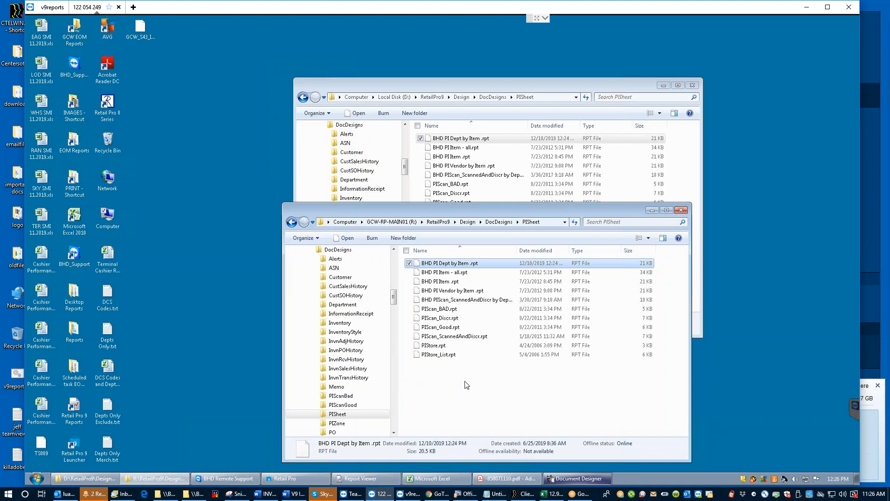
Step: Run ECM.exe from R:\ECM, allow it past the security warning, view Stations, and open Movelist Edit
click(398, 221)
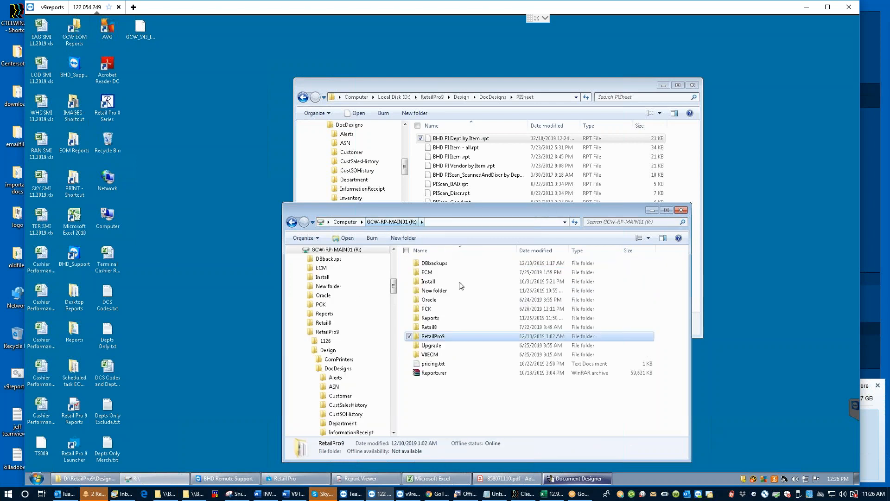
double_click(431, 274)
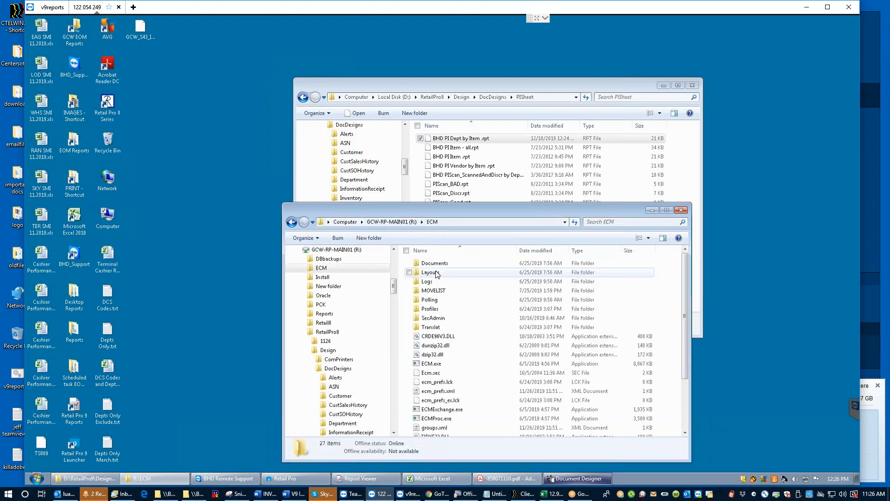
double_click(435, 365)
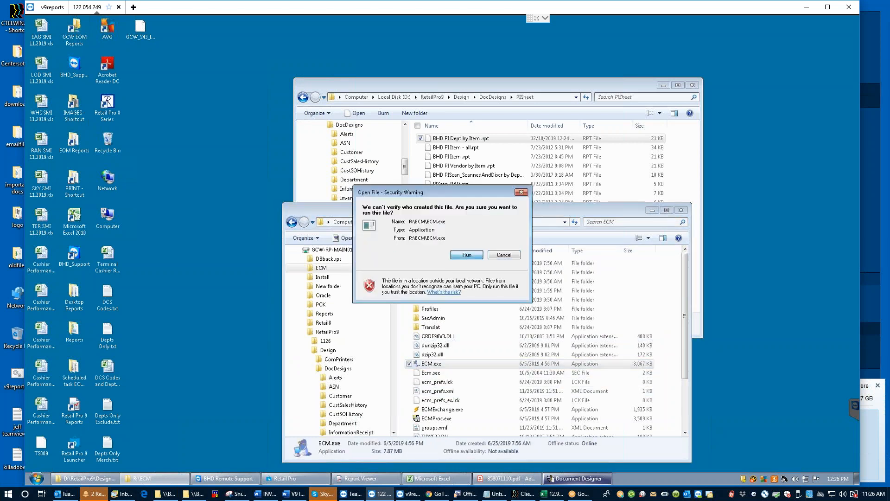
click(467, 255)
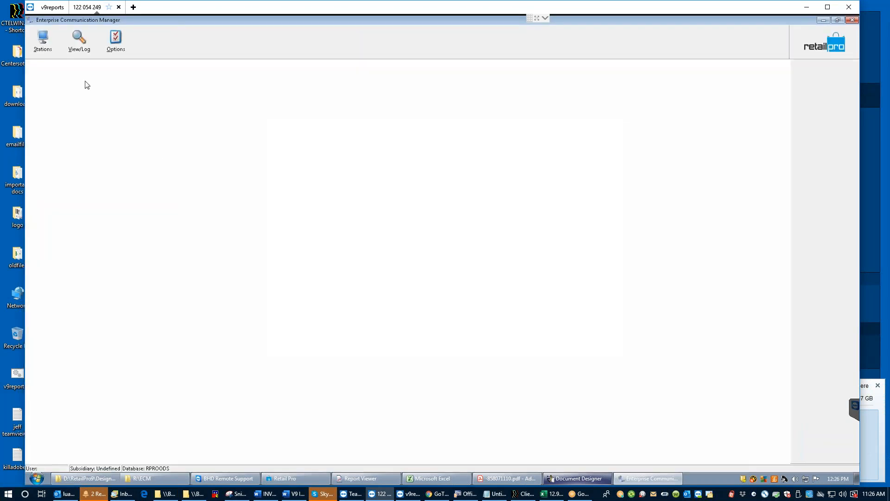
click(44, 41)
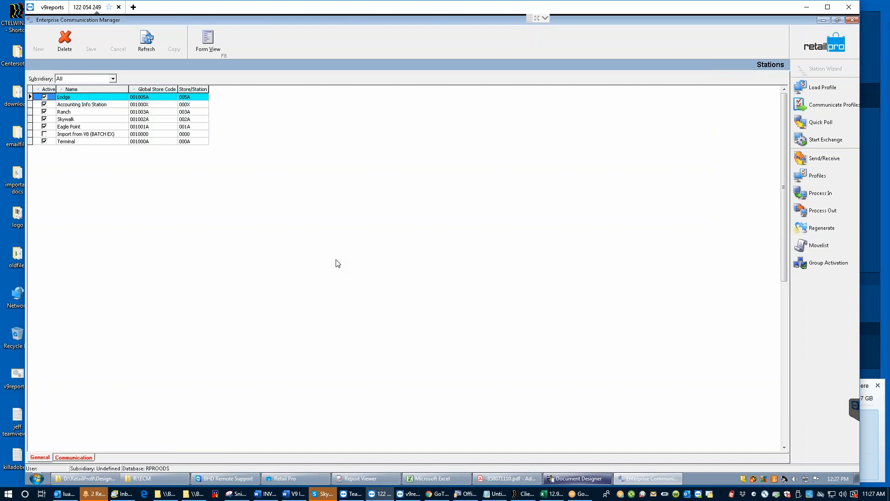
click(827, 247)
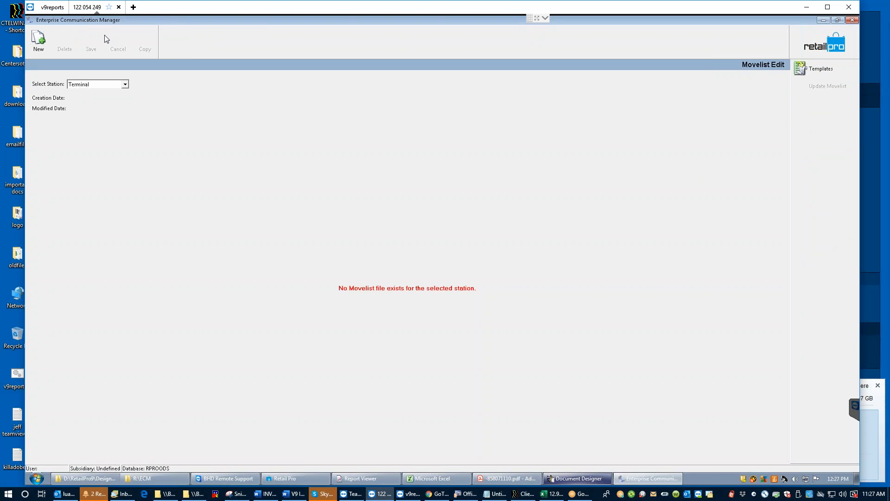
Step: Open the Movelist Templates screen
click(830, 69)
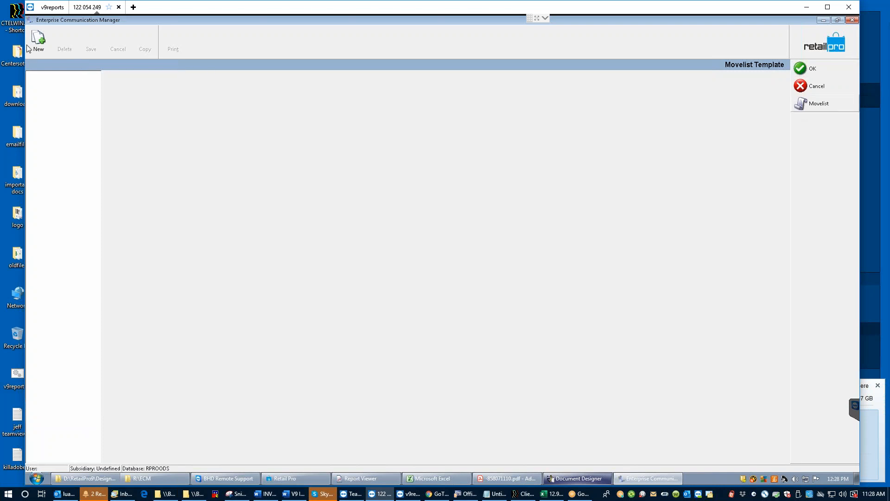
Step: Create a movelist template named PI DOC DESIGN and show its Files & Folders list
click(41, 43)
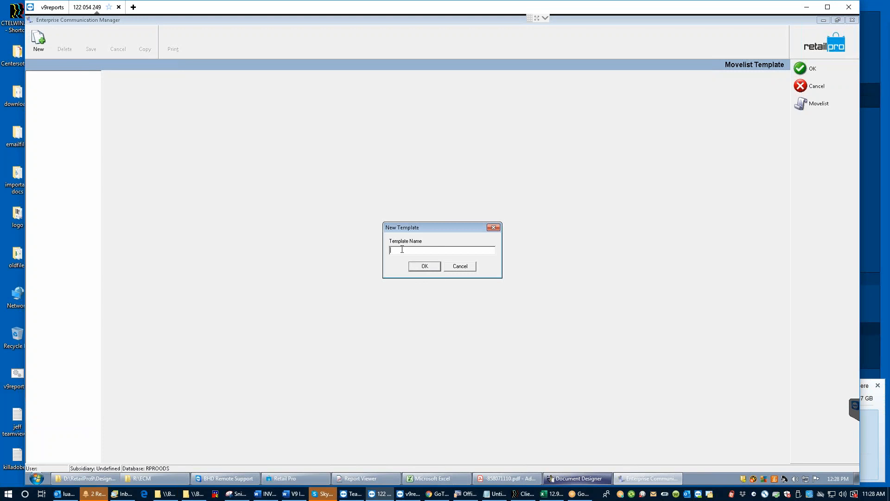
text(pi dog dedsg)
key(BackSpace)
key(BackSpace)
key(BackSpace)
key(BackSpace)
text(sig)
click(425, 266)
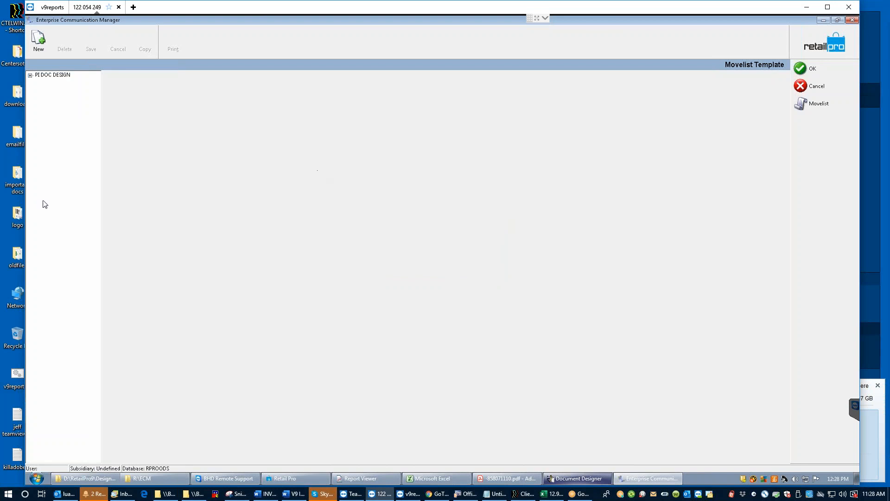
click(30, 76)
click(58, 84)
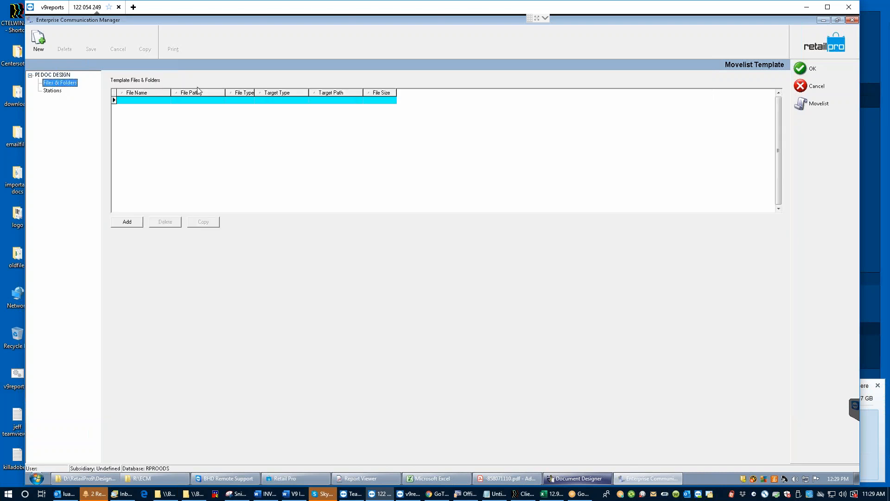
Step: Add BHD PI Dept by Item .rpt from R:\RetailPro9\Design\DocDesigns\PISheet to the template
click(127, 222)
click(250, 165)
click(262, 180)
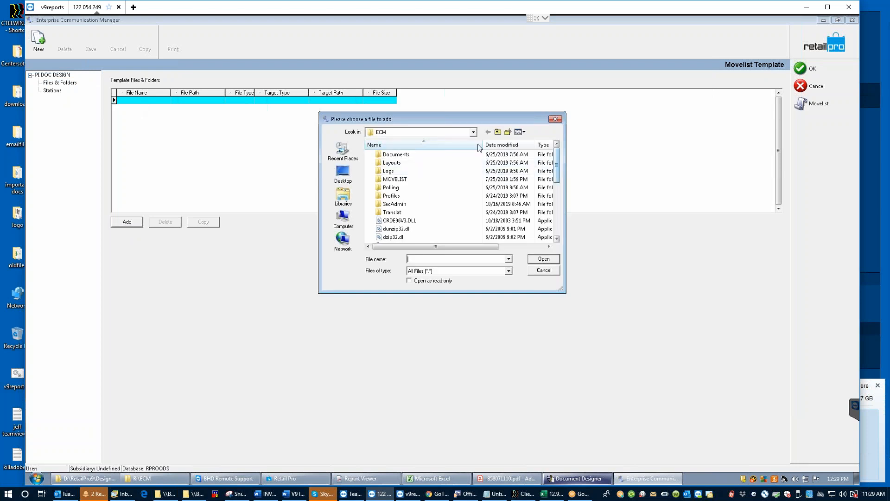
click(473, 133)
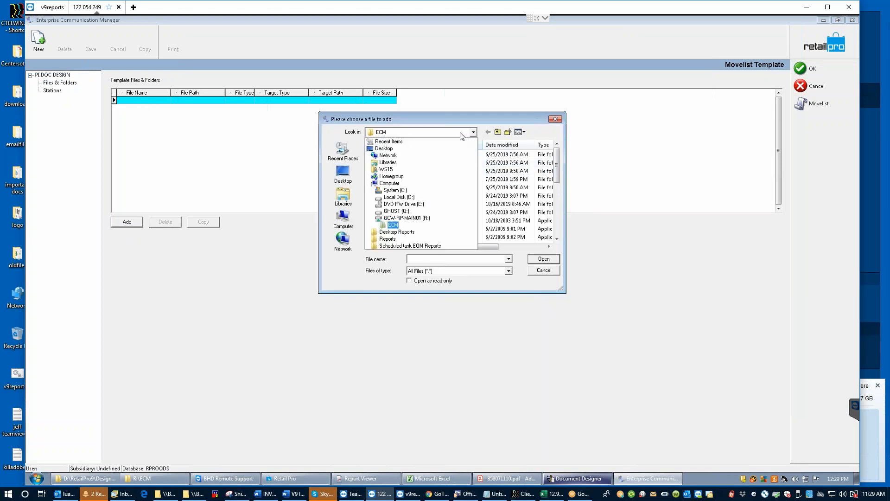
click(401, 220)
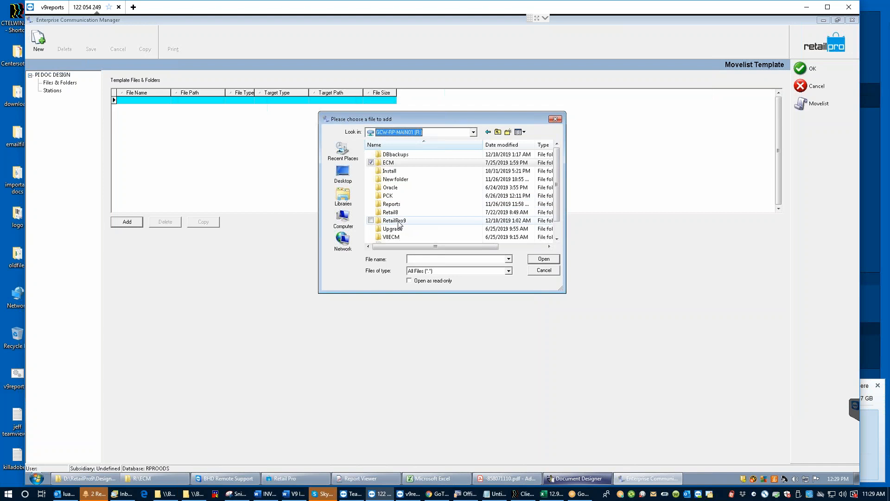
double_click(394, 220)
double_click(387, 162)
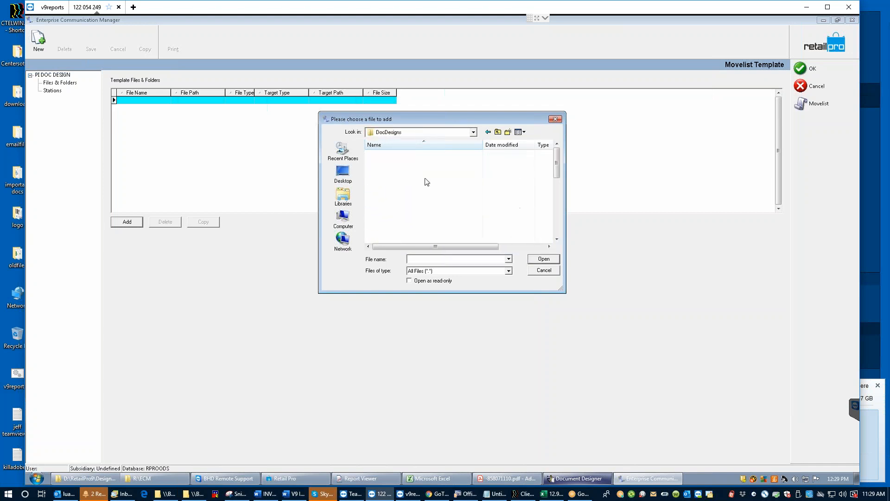
double_click(396, 163)
drag(558, 176, 561, 212)
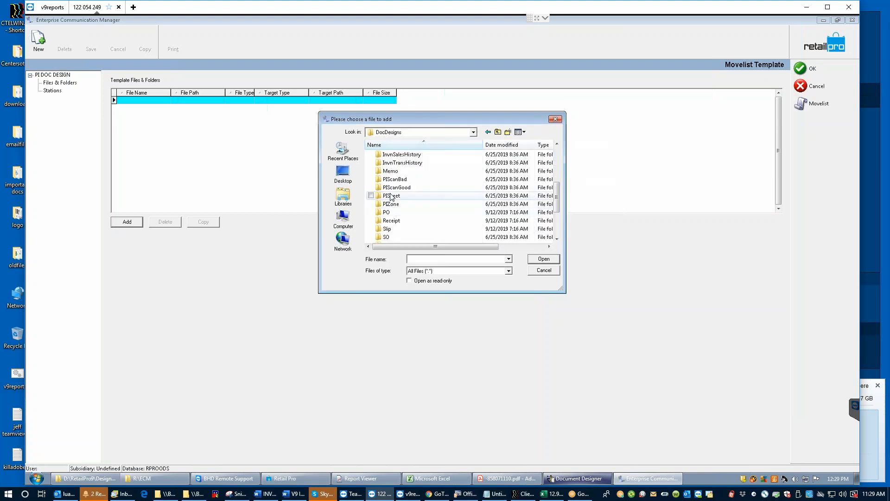
double_click(393, 196)
click(427, 155)
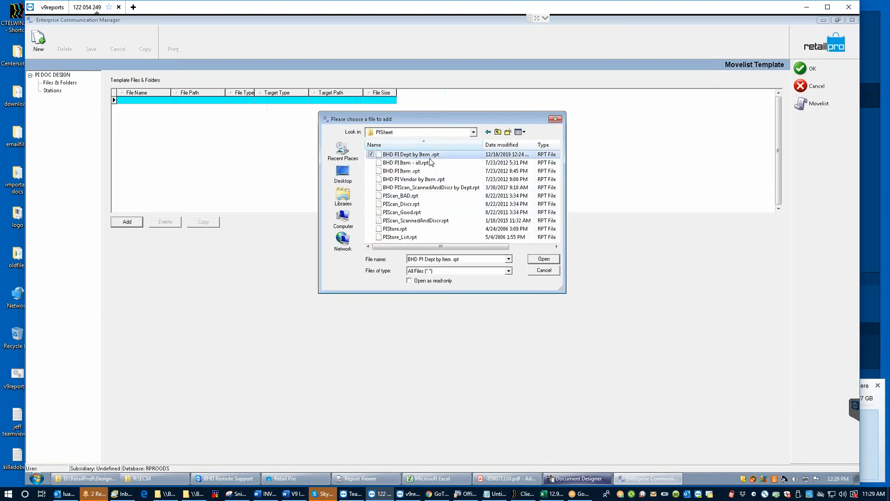
click(544, 258)
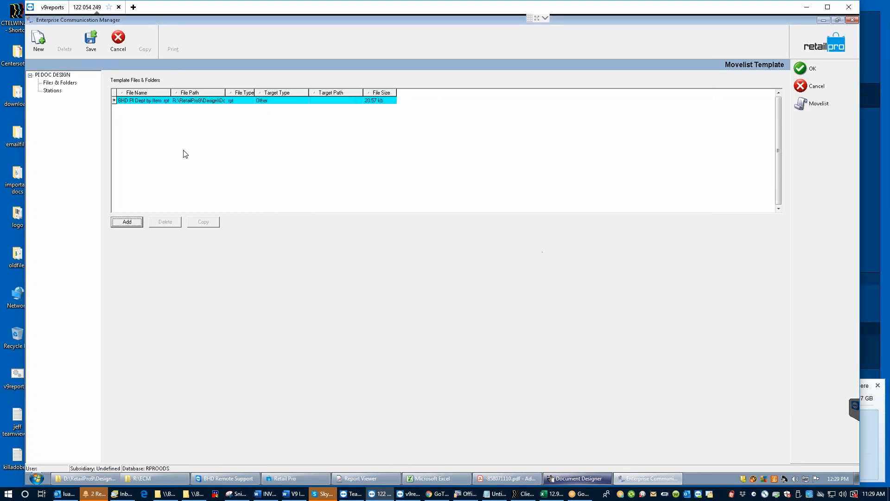
Step: Set the new entry's target path to \DocDesigns\PISheet\, save, and list the template's stations
click(309, 102)
click(203, 101)
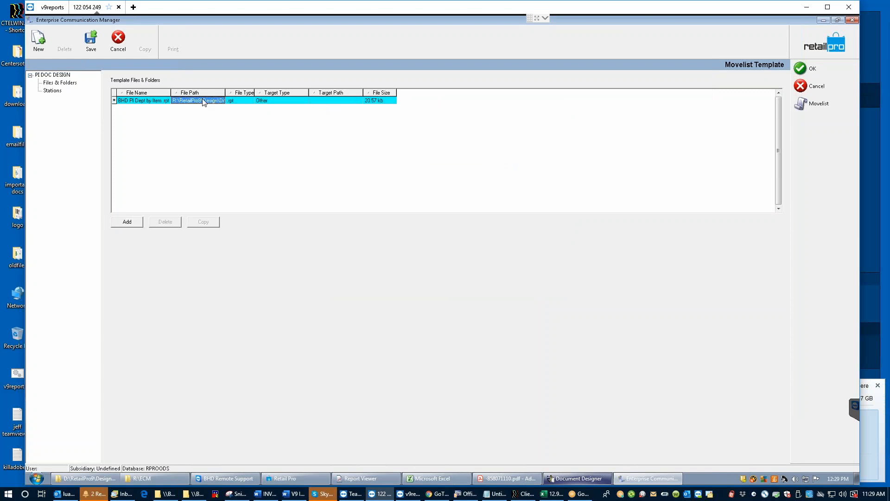
click(203, 101)
click(317, 102)
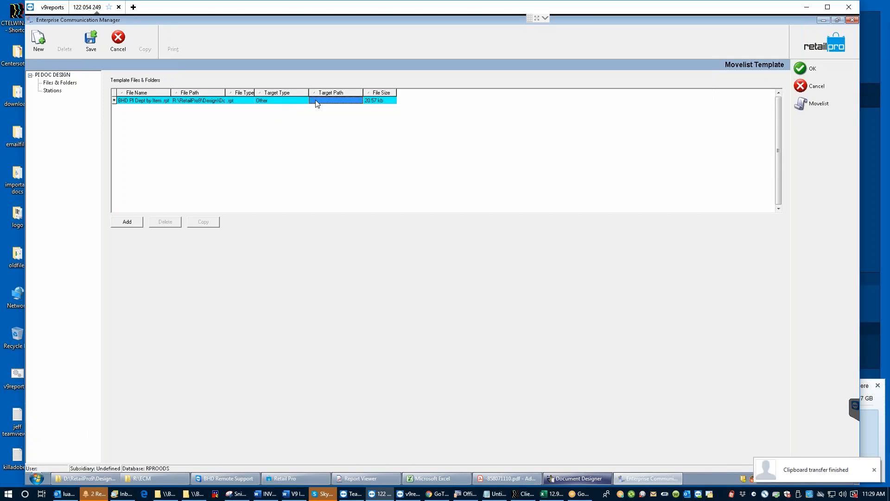
right_click(315, 101)
click(313, 100)
text(\DocDesigns\PISheet\)
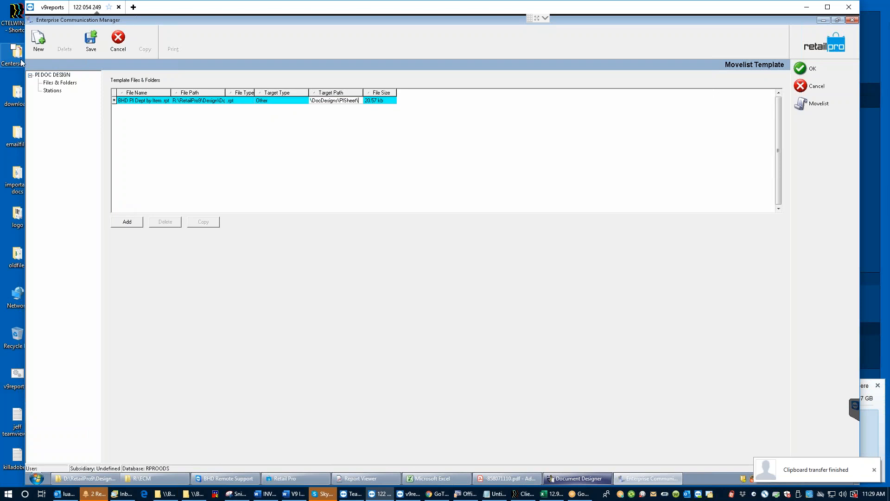
click(91, 50)
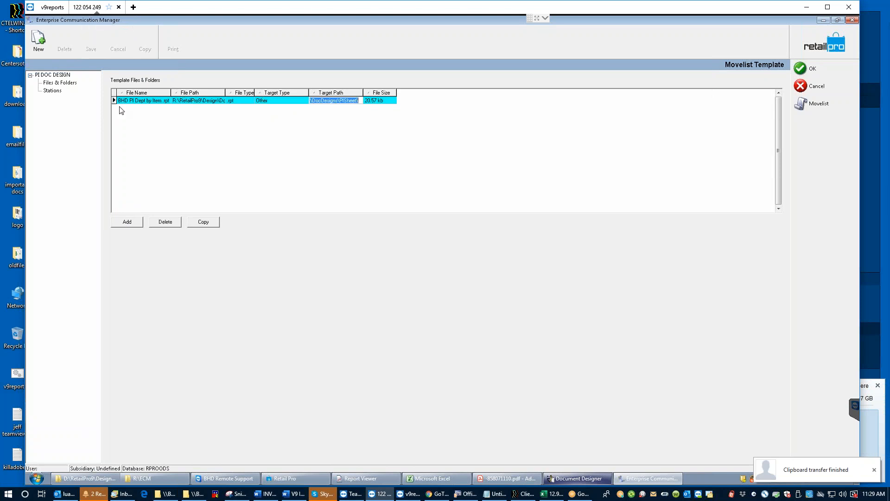
click(51, 91)
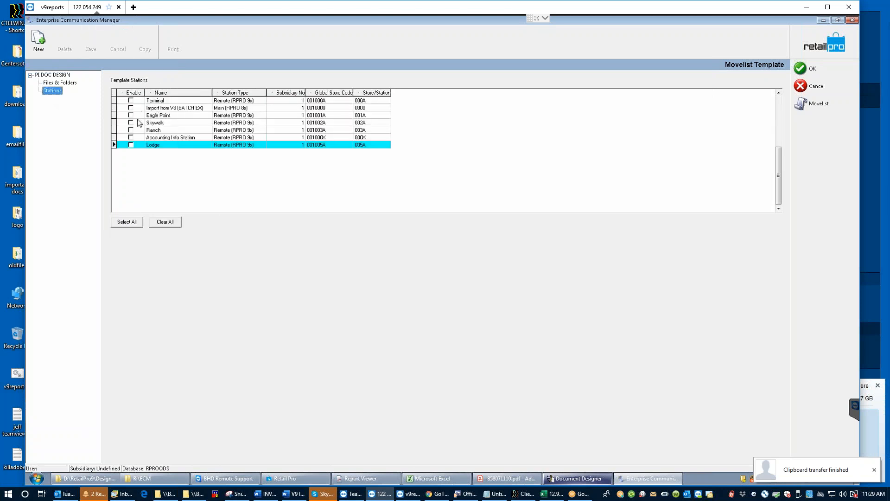
Step: Enable all stations except Import from V8 (BATCH EX), save, and close the template
click(129, 222)
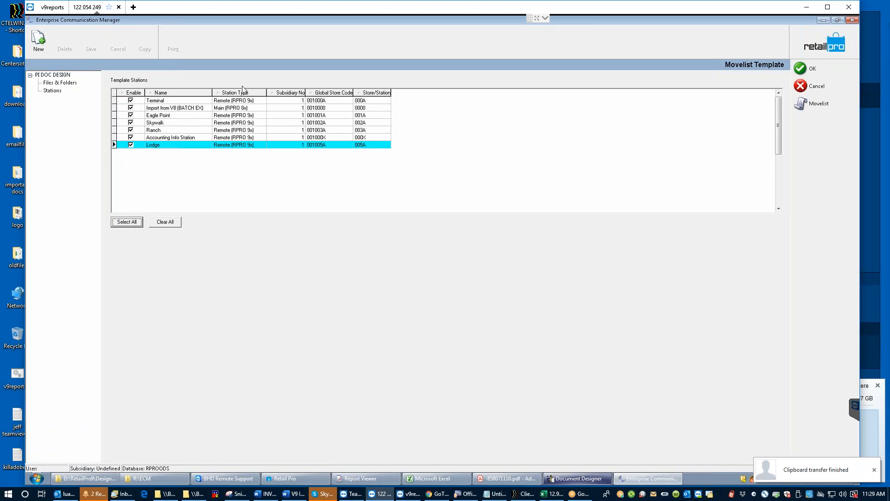
click(131, 109)
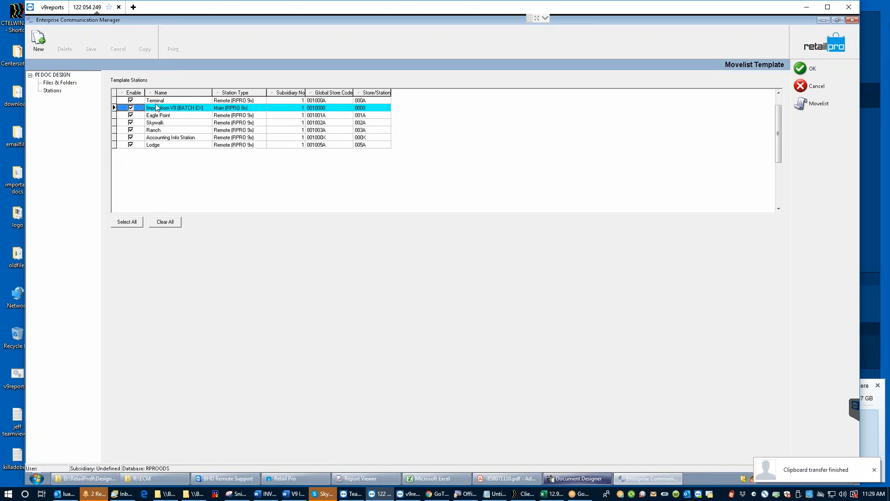
click(130, 109)
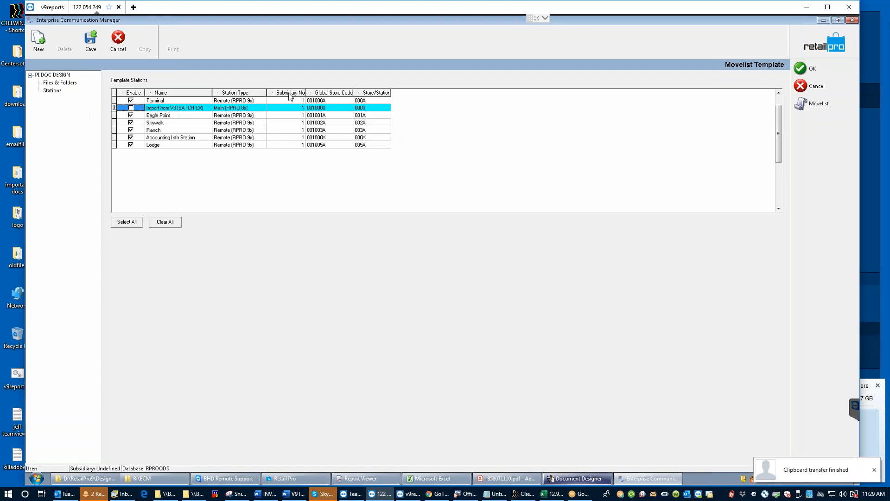
click(94, 42)
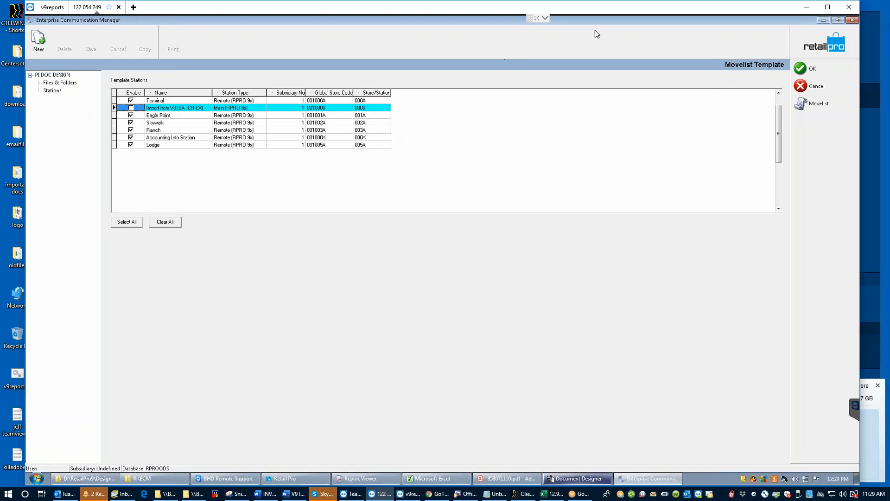
click(812, 68)
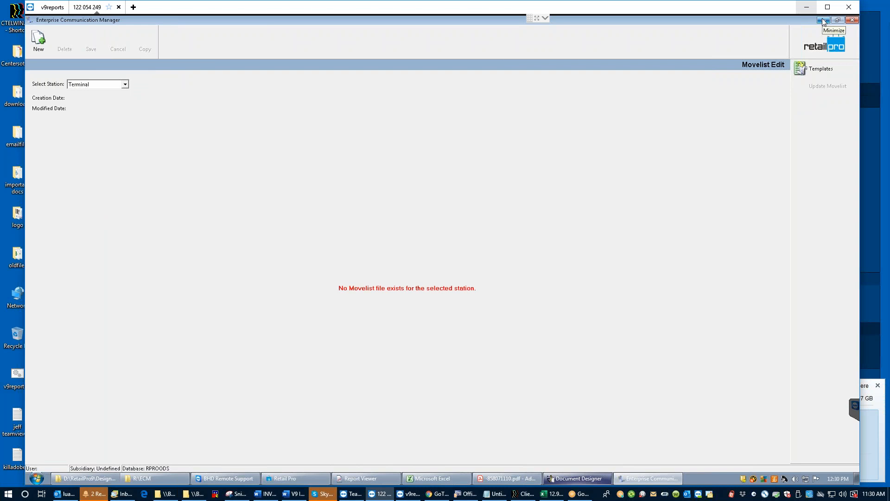
Step: Review Retail Pro's printable PI documents, cancel without printing, and minimize the windows to the desktop
click(823, 20)
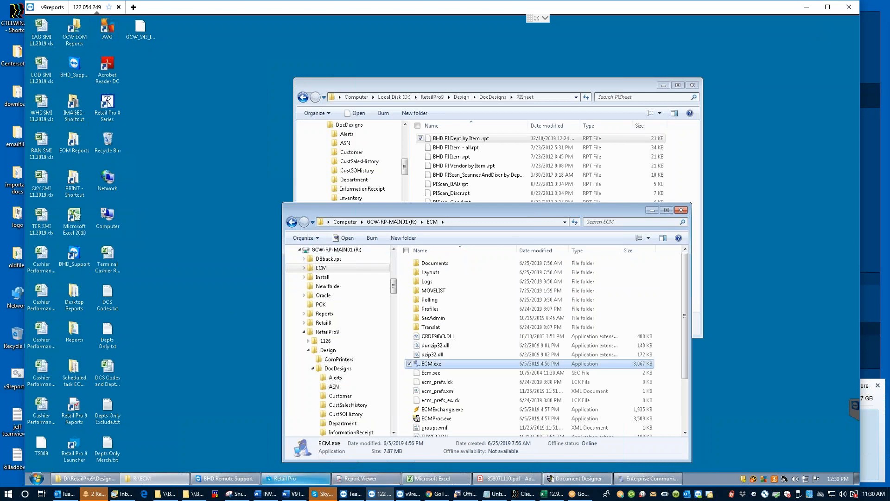
click(295, 480)
click(297, 45)
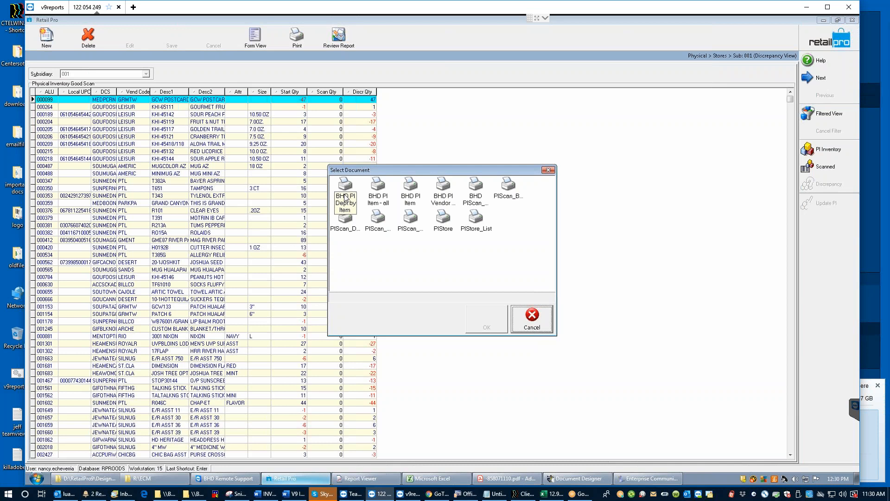
click(533, 318)
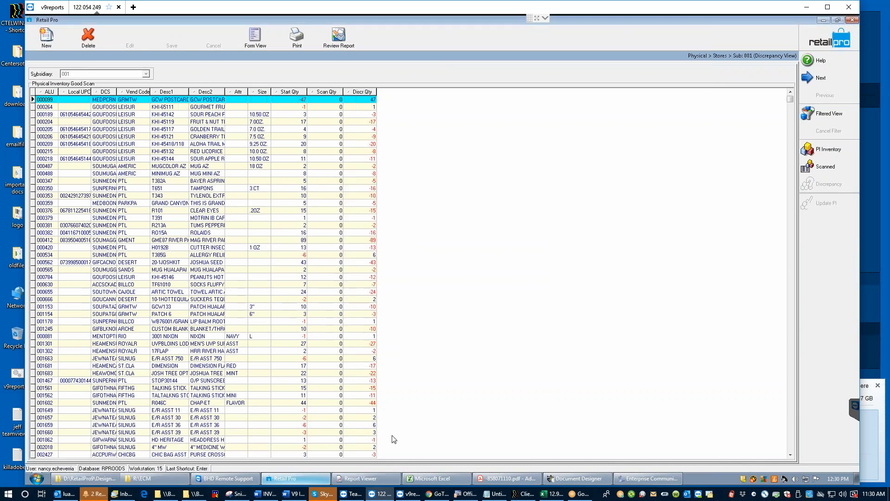
click(607, 478)
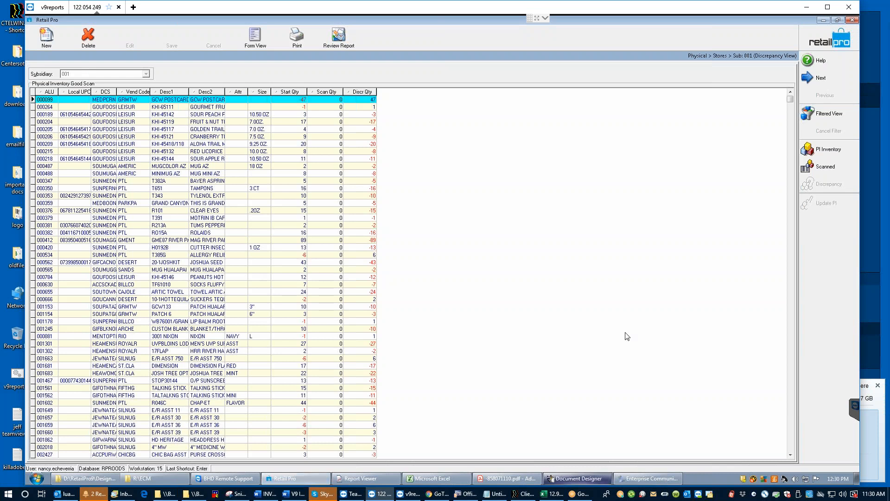
click(823, 19)
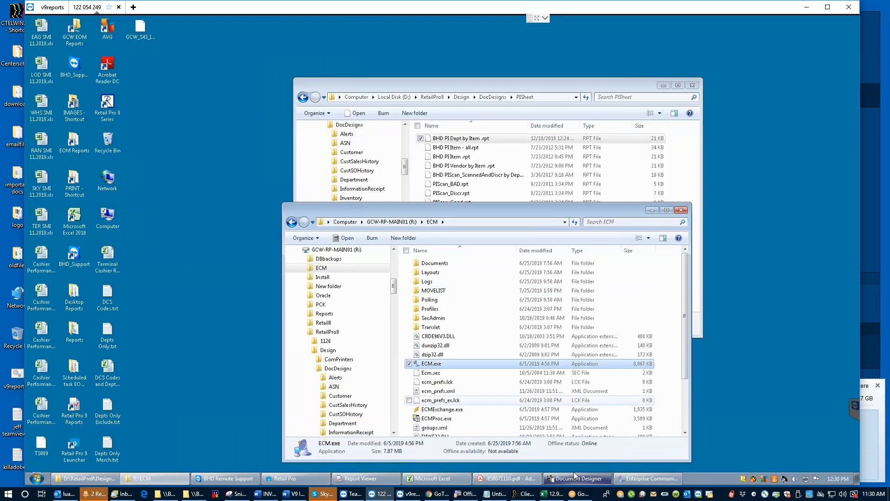
Step: Create a new movelist from the PI DOC DESIGN template, then start a new email with Ctrl+Shift+M
click(653, 479)
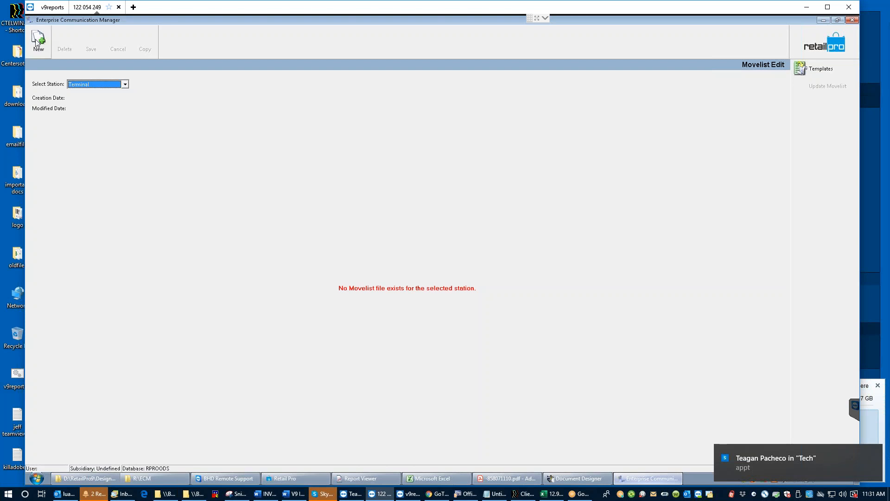
click(37, 42)
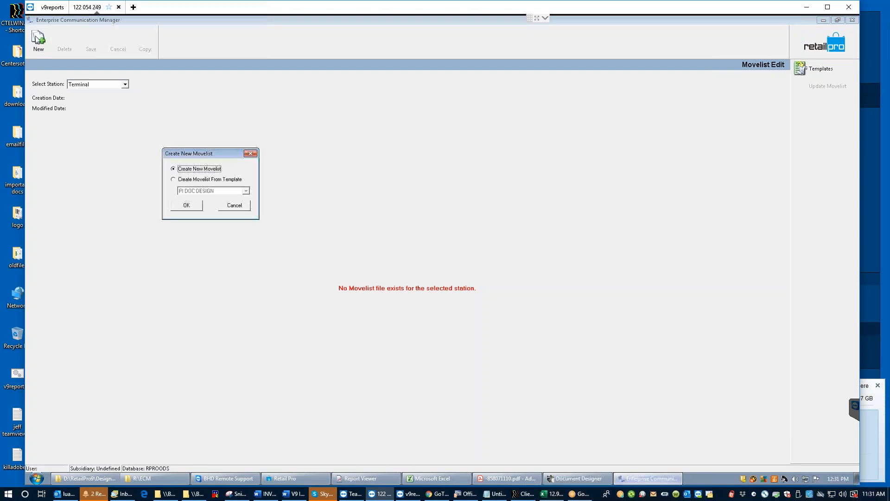
click(174, 180)
click(187, 205)
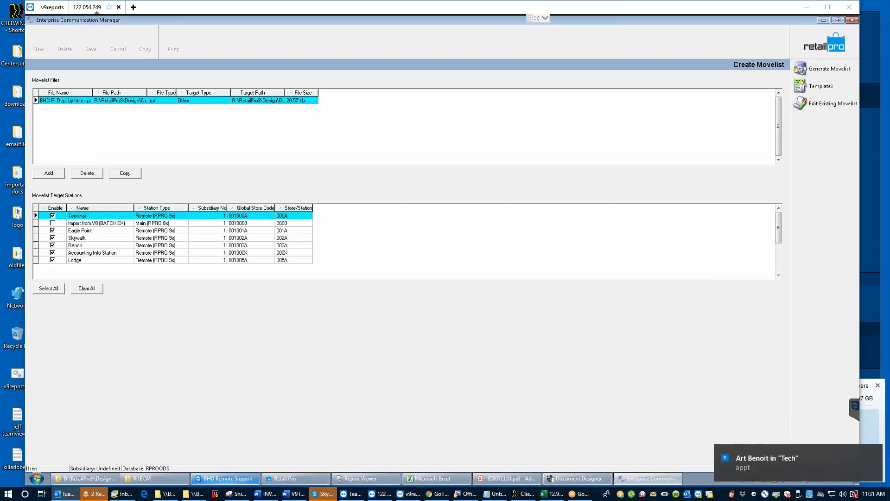
key(ctrl+shift+m)
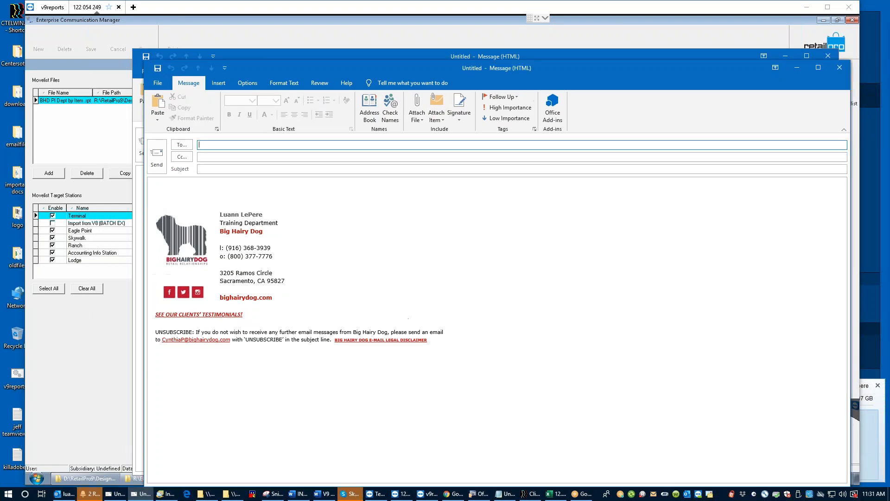
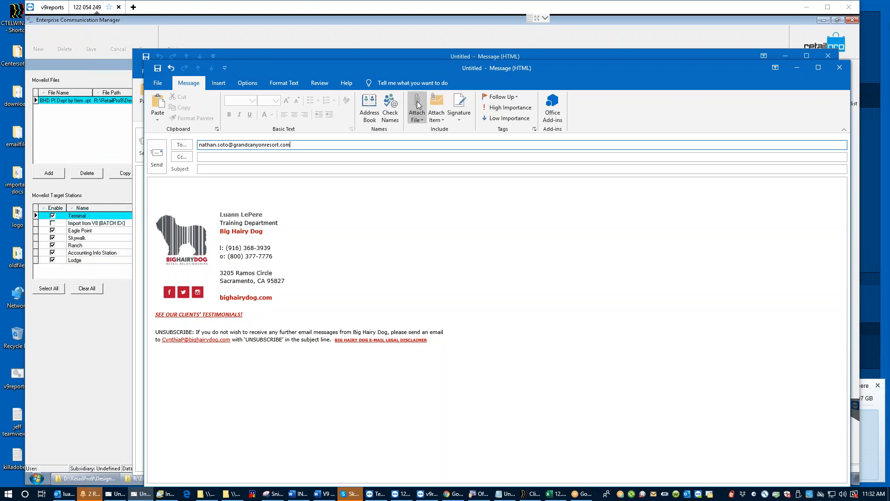
Step: Enter the first resort recipient's e-mail address in the To line and resolve it
click(391, 107)
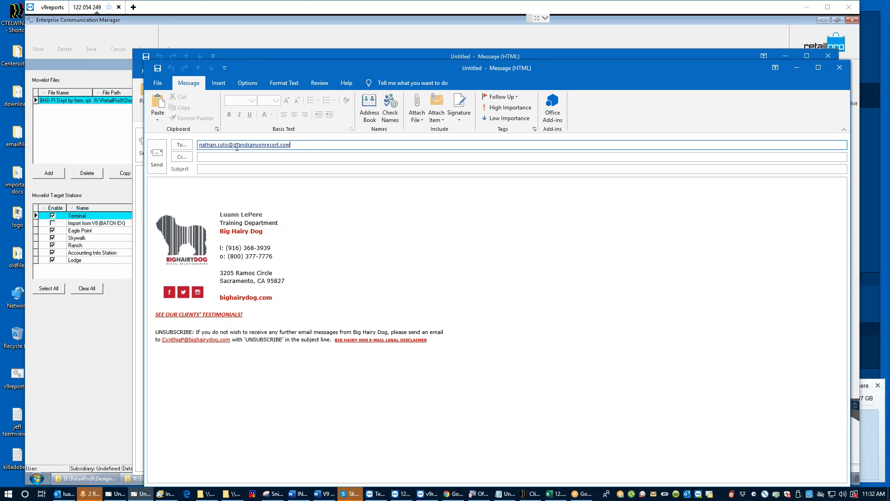
Step: Add the second recipient's e-mail address, correct the domain typo, and resolve the names
click(237, 147)
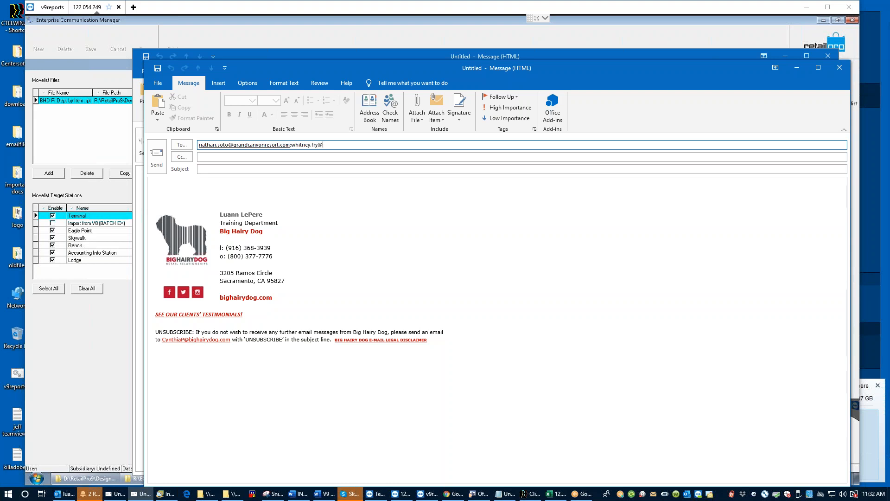
click(337, 145)
key(BackSpace)
text(dcanyonresort.com)
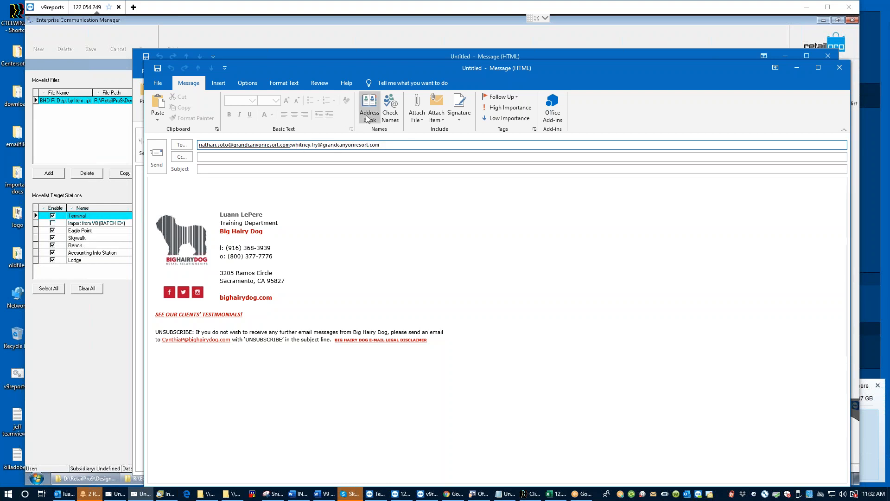
click(408, 158)
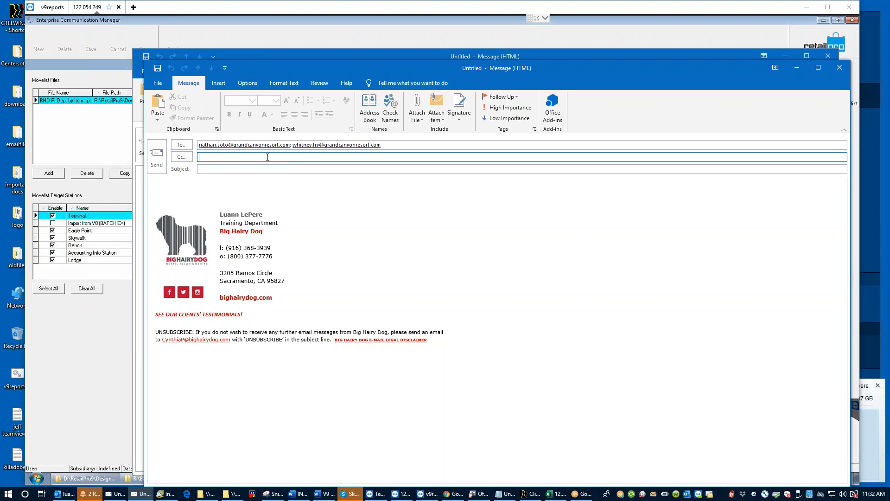
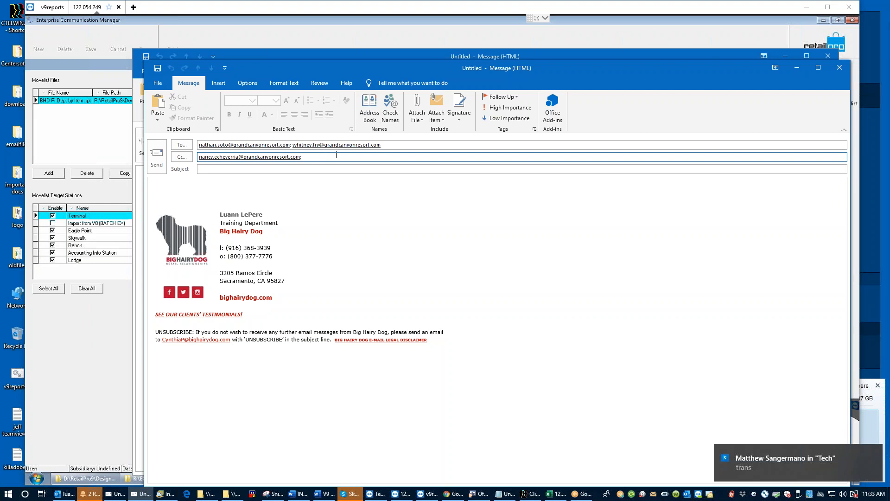
Step: Enter the subject 'change to doc design for PI'
click(214, 170)
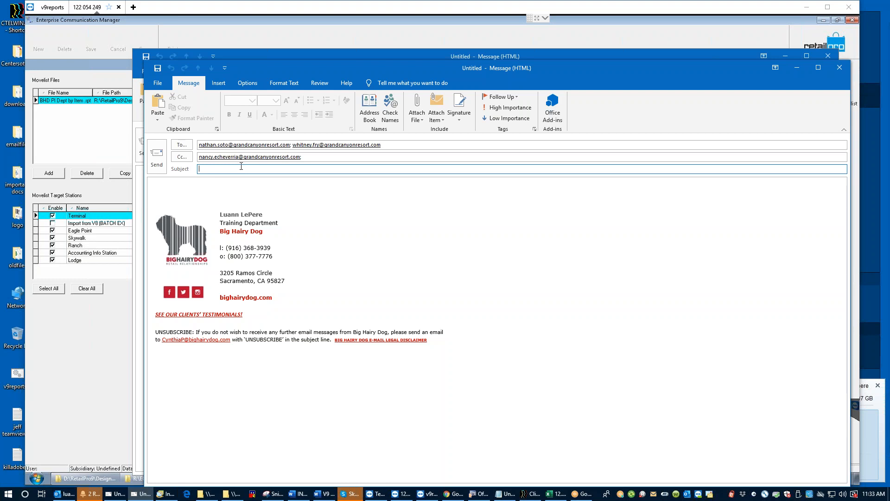
text(coipying)
key(BackSpace)
key(BackSpace)
key(BackSpace)
key(BackSpace)
key(BackSpace)
key(BackSpace)
key(BackSpace)
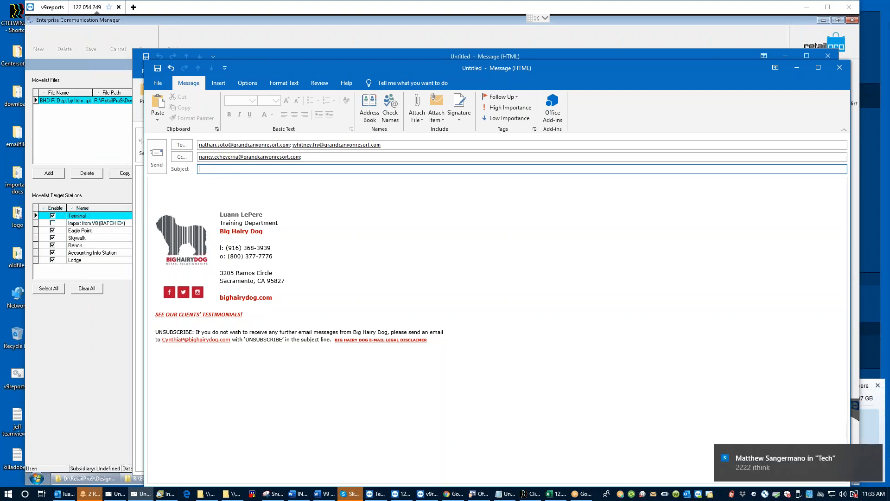
text(change to )
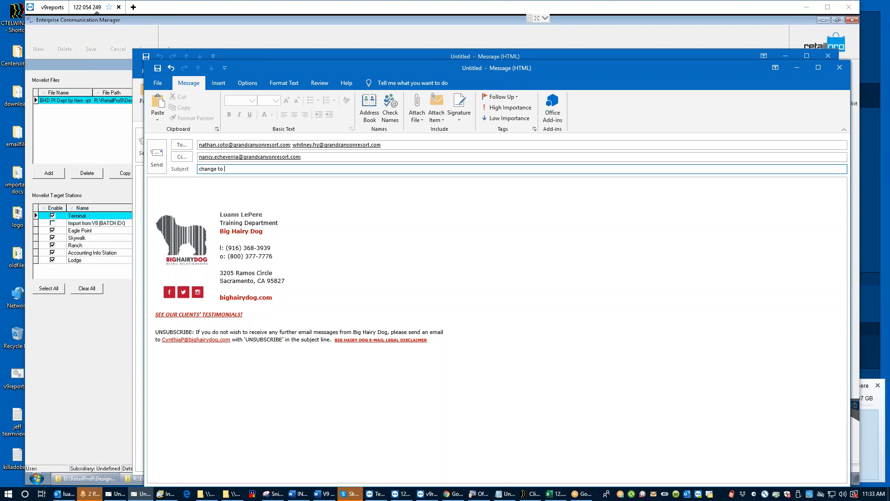
text(doc design )
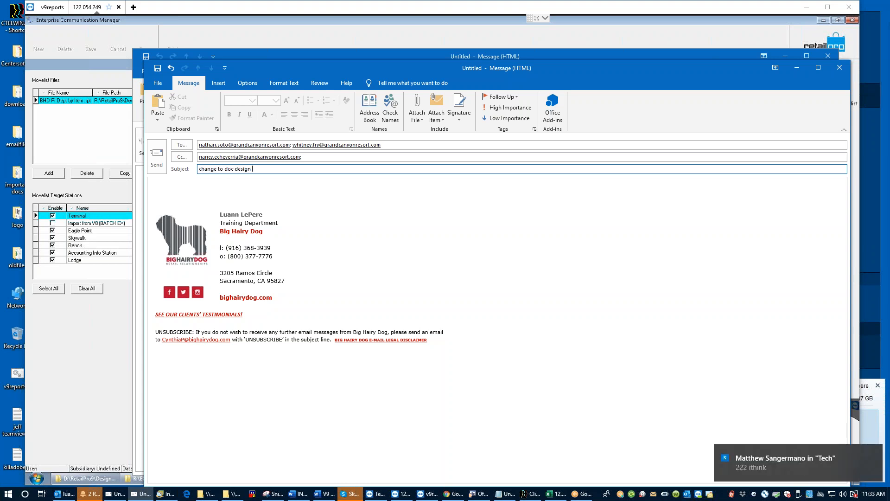
text(for PI)
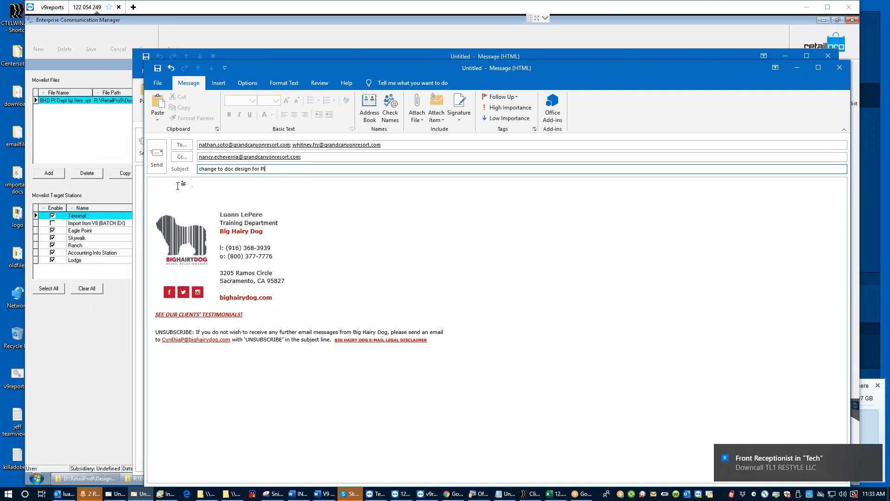
key(Tab)
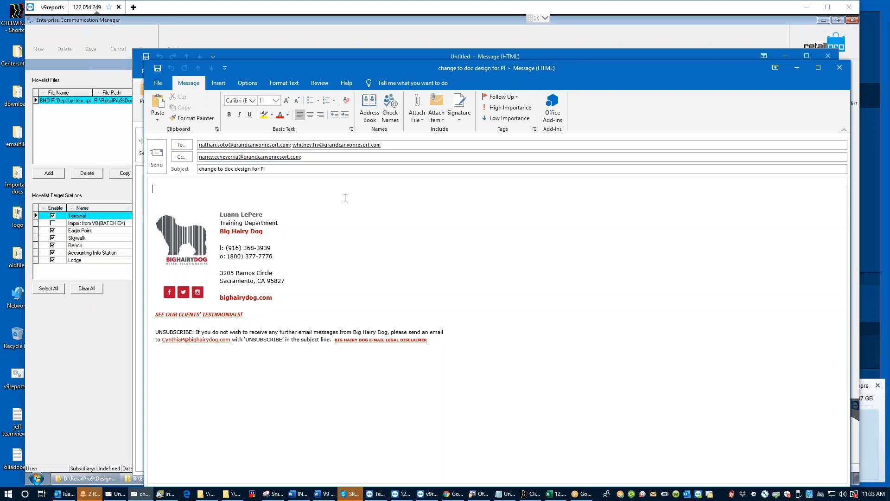
Step: Put away the message windows and generate the movelist for the PI report file
click(797, 70)
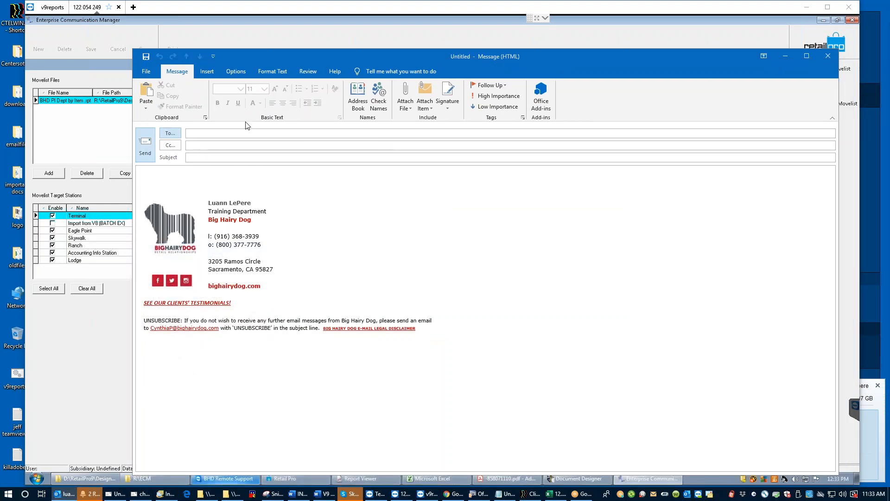
click(824, 57)
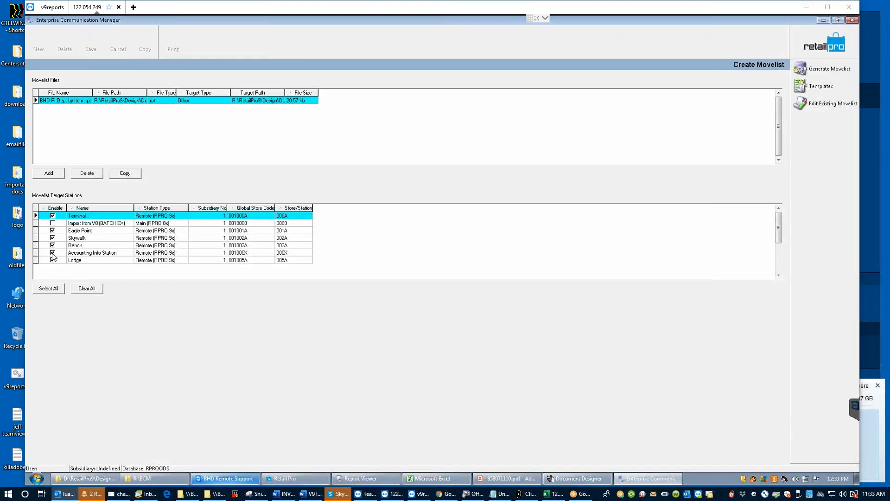
click(835, 71)
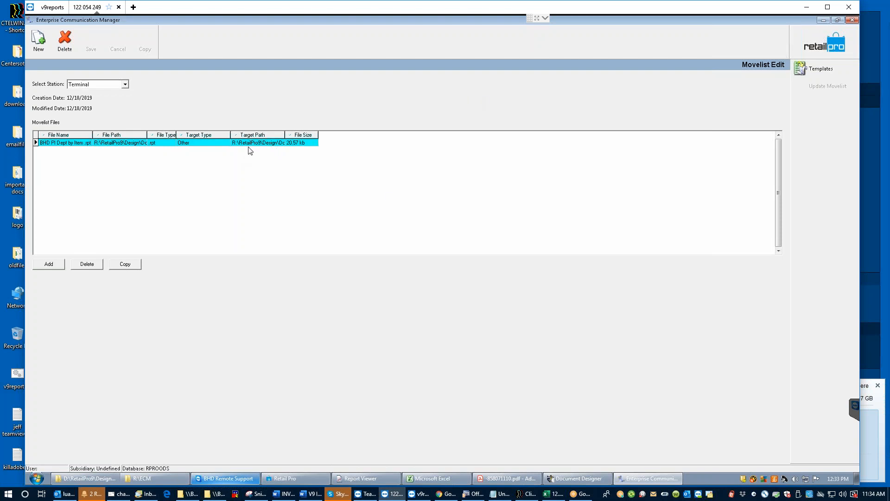
Step: Close Movelist Edit and the stations list, then exit the Communication Manager
click(852, 20)
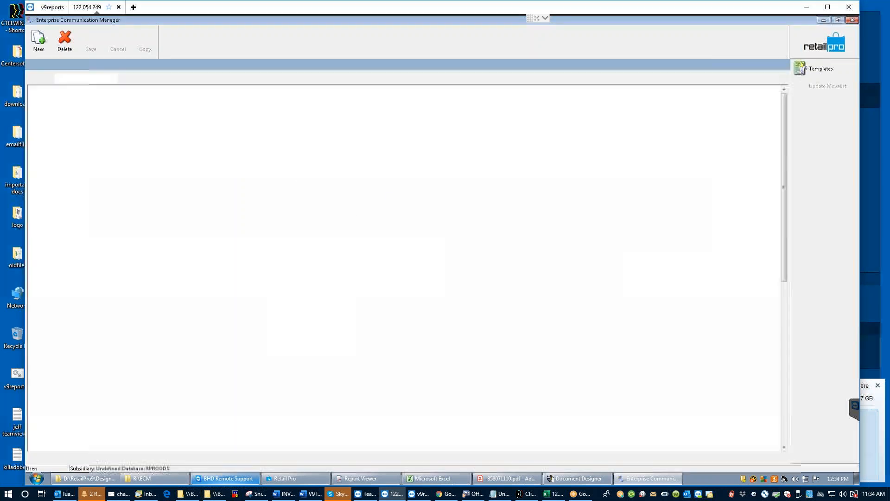
click(831, 40)
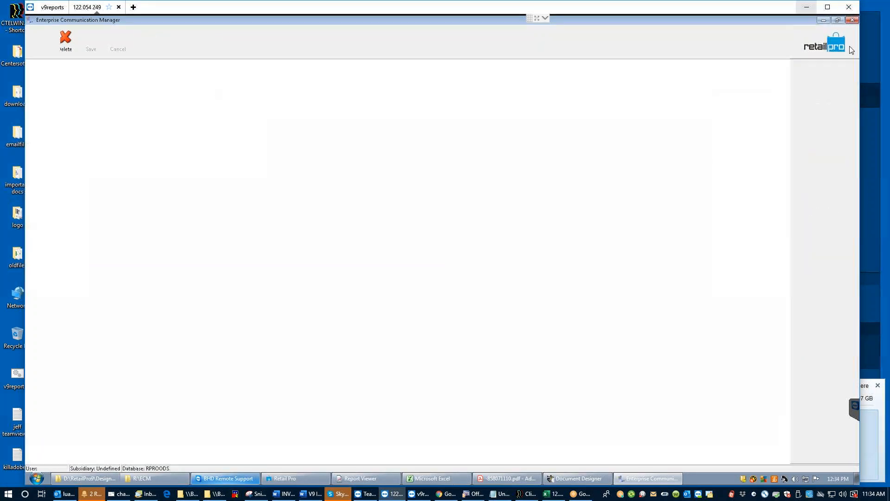
click(809, 86)
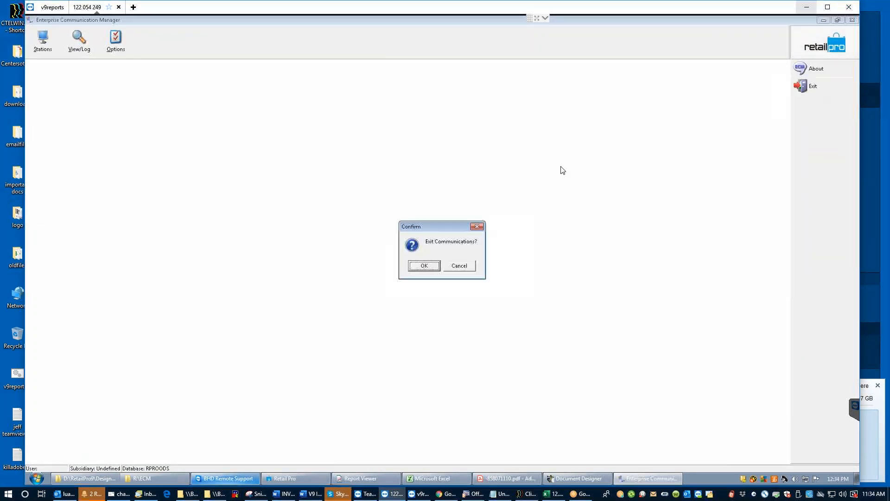
click(423, 266)
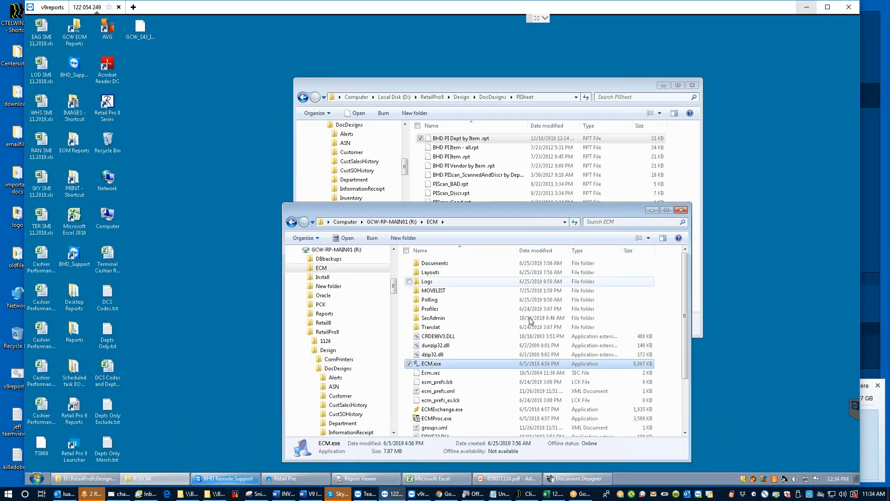
Step: Sort Retail Pro's discrepancy view by Scan Qty descending and select item 050030's scanned quantity
drag(382, 210, 214, 115)
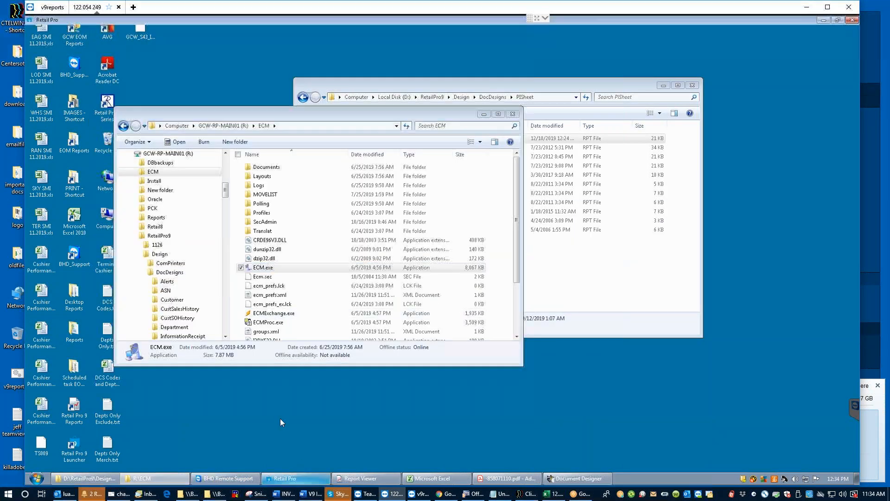
click(294, 478)
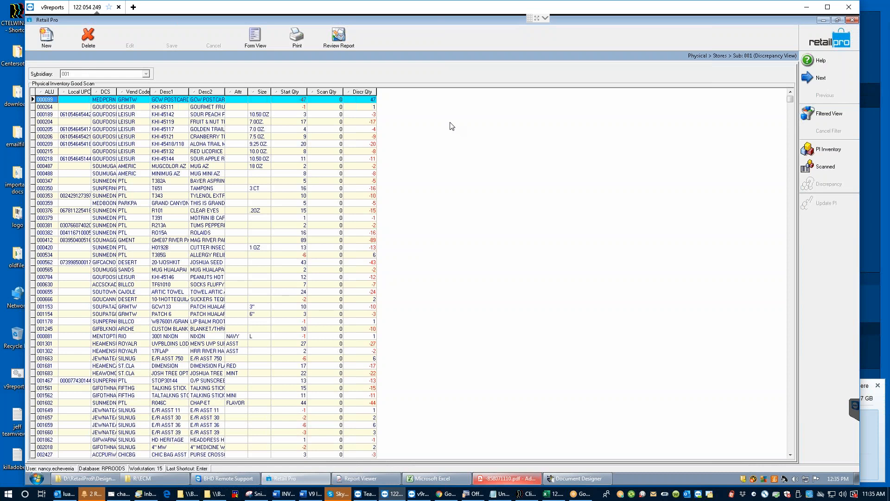
click(311, 91)
click(311, 91)
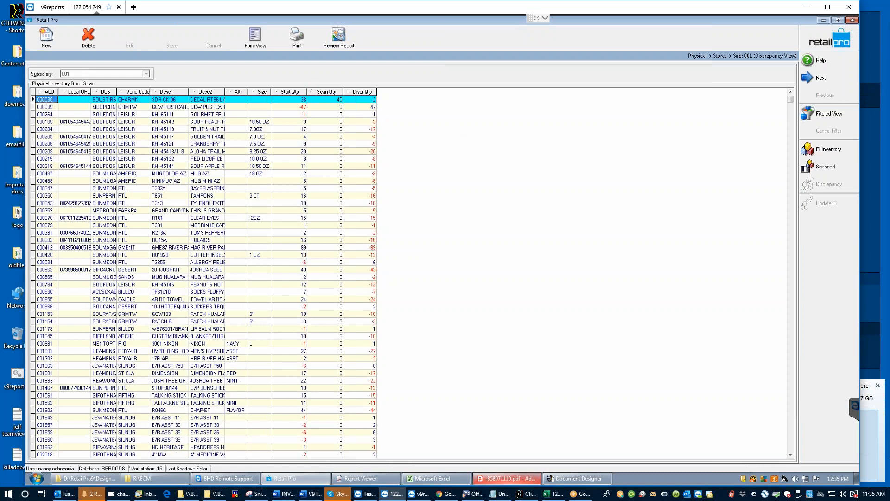
click(326, 101)
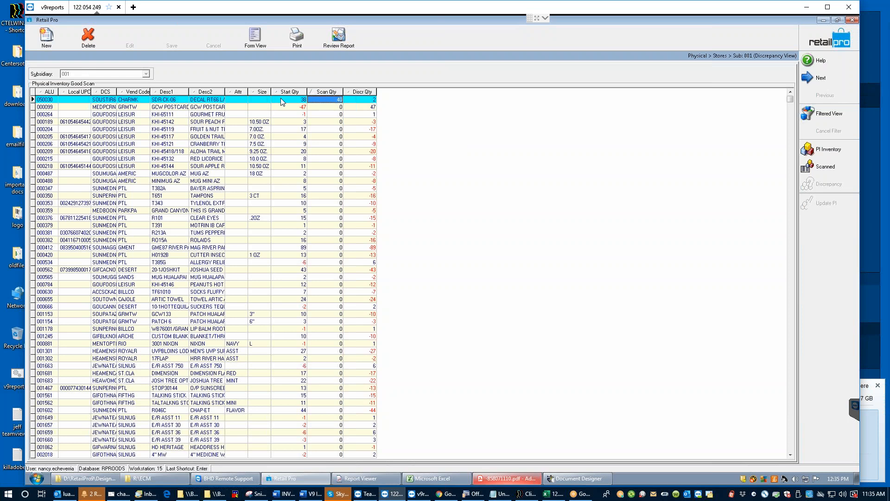
Step: Change item 050030's Scan Qty to 38, then cancel the adjustment and close the discrepancy view
click(334, 101)
text(38)
key(Return)
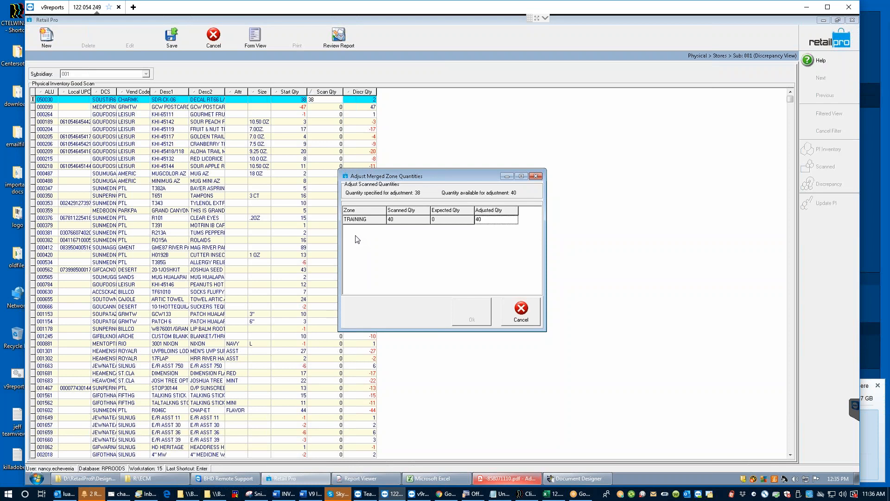
click(520, 311)
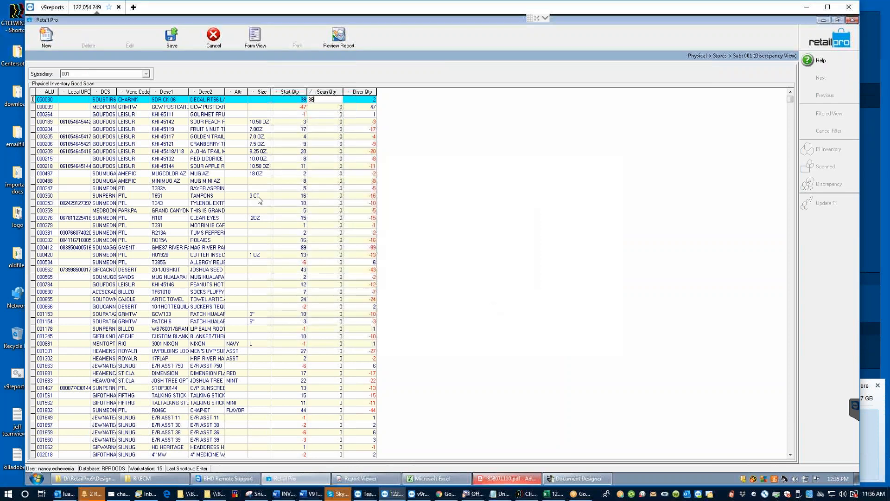
click(213, 47)
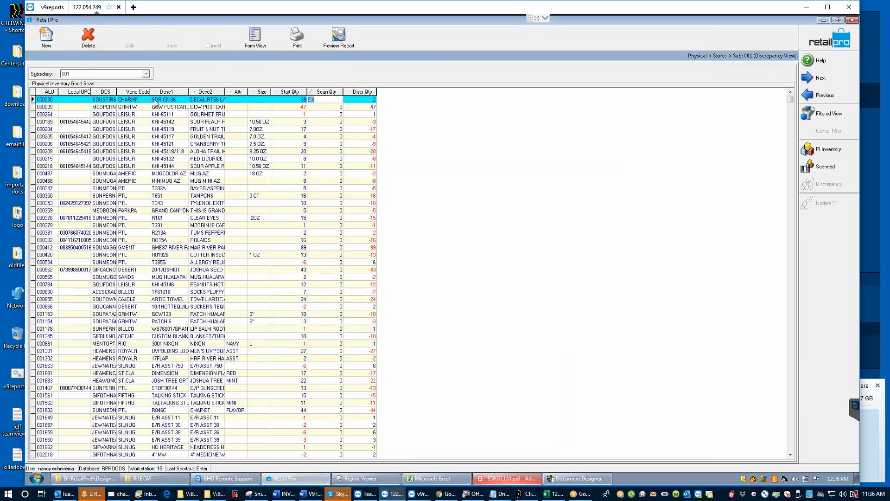
click(825, 44)
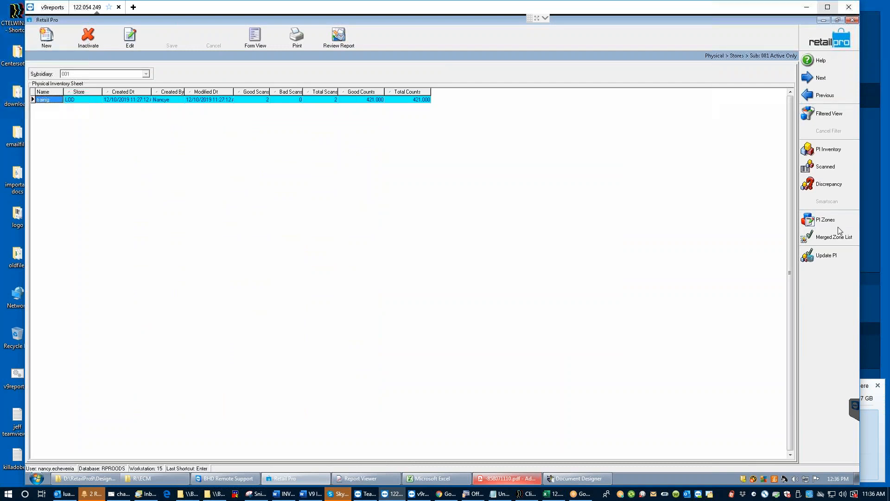
Step: Create PI zone TRAINNING1 for store LOD - Hualapai Lodge
click(829, 222)
click(45, 42)
click(426, 217)
click(399, 224)
key(Tab)
text(trainning1)
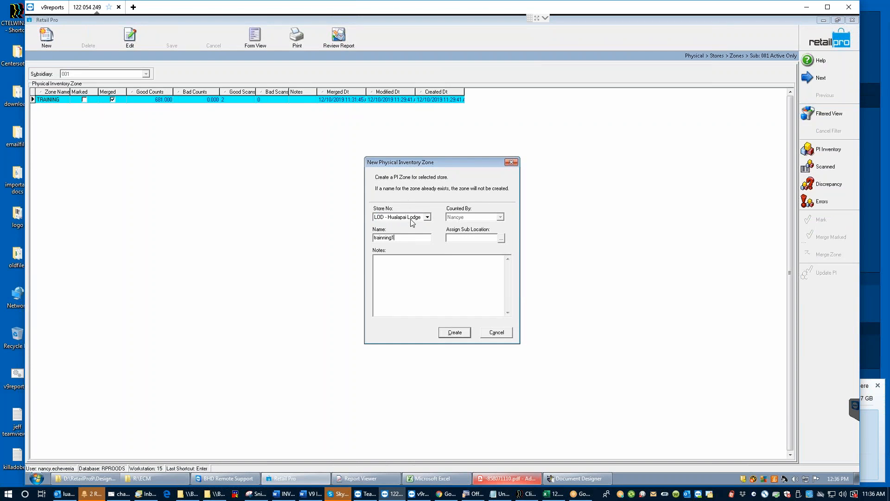
click(454, 333)
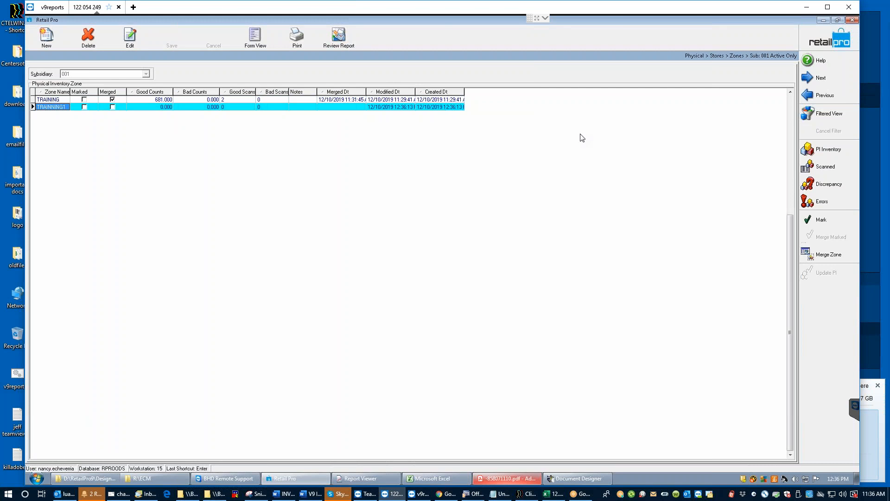
Step: Add item 050030 to the zone's scanned counts with quantity 10 and save
click(842, 172)
click(825, 220)
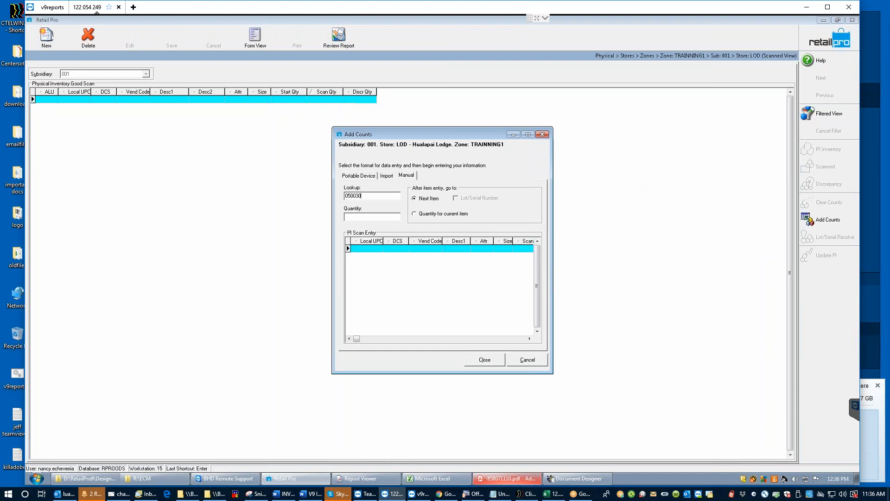
key(Return)
click(485, 360)
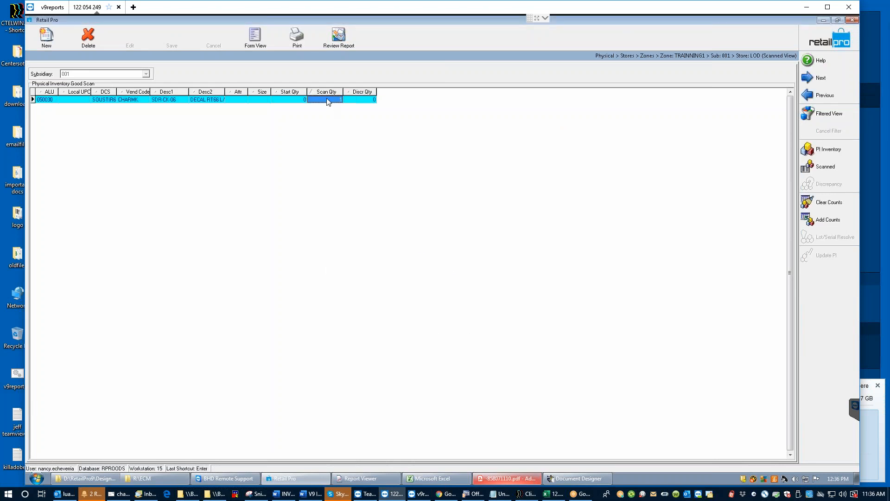
text(10)
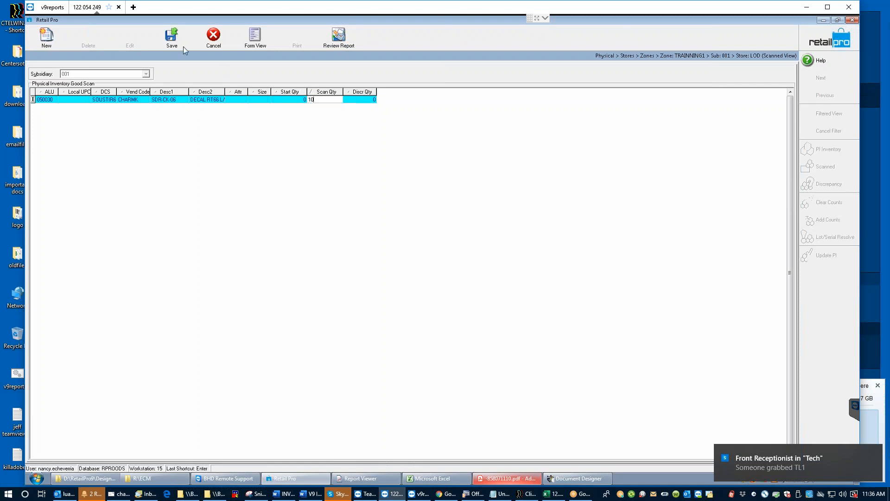
click(171, 37)
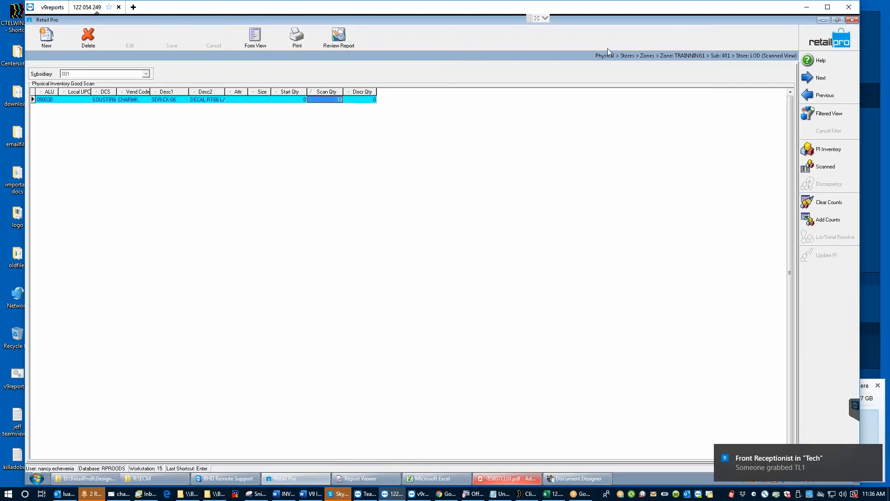
Step: Merge TRAINNING1 into the physical inventory and return to the PI sheet list
click(815, 44)
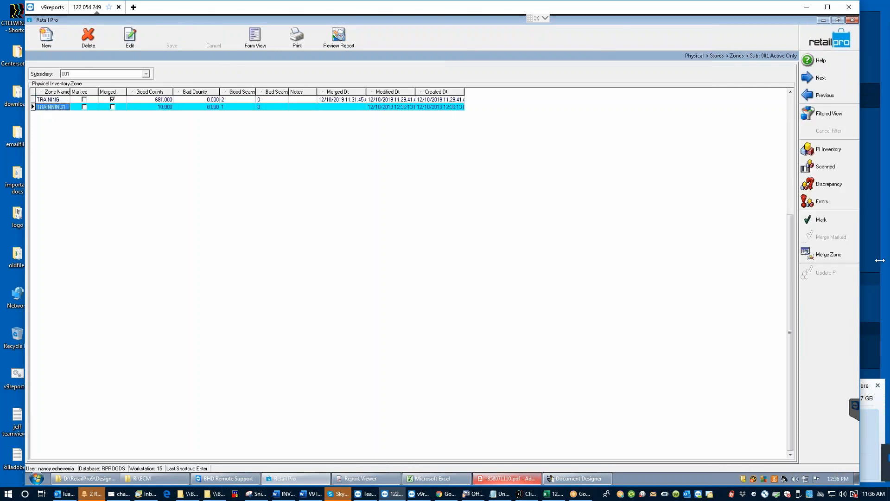
click(827, 255)
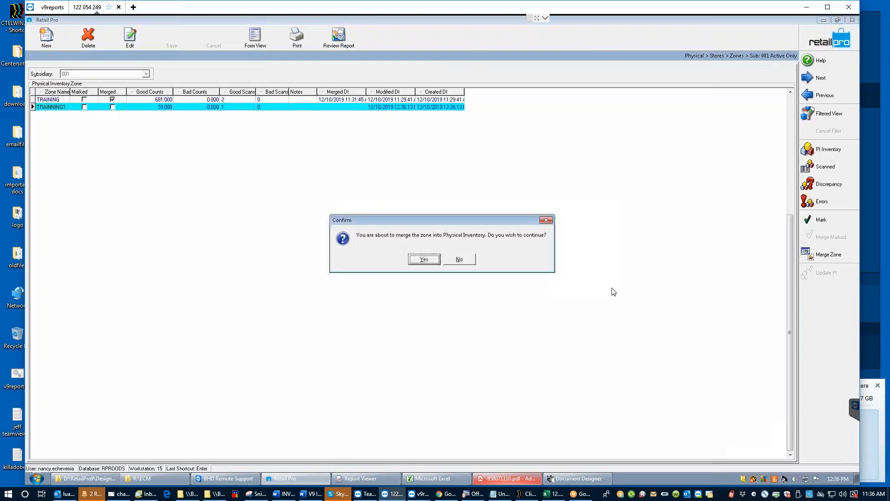
click(424, 260)
click(828, 38)
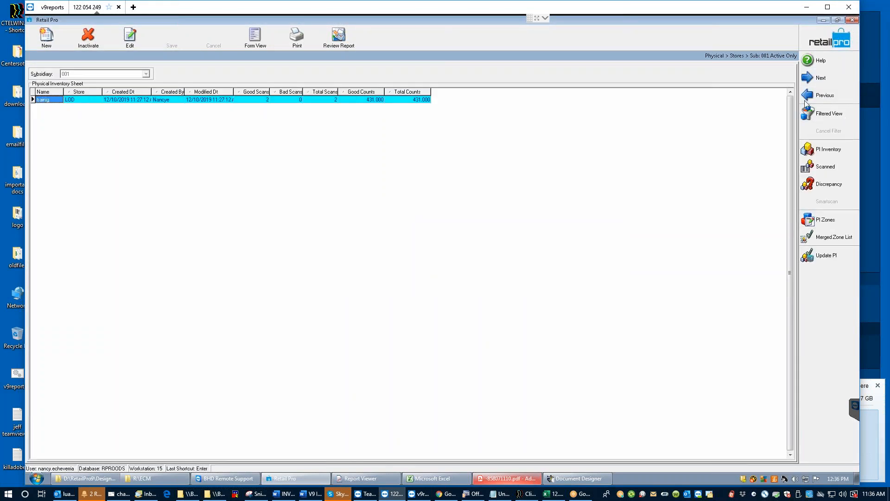
Step: Change item 050030's scanned quantity from 50 to 38
click(41, 100)
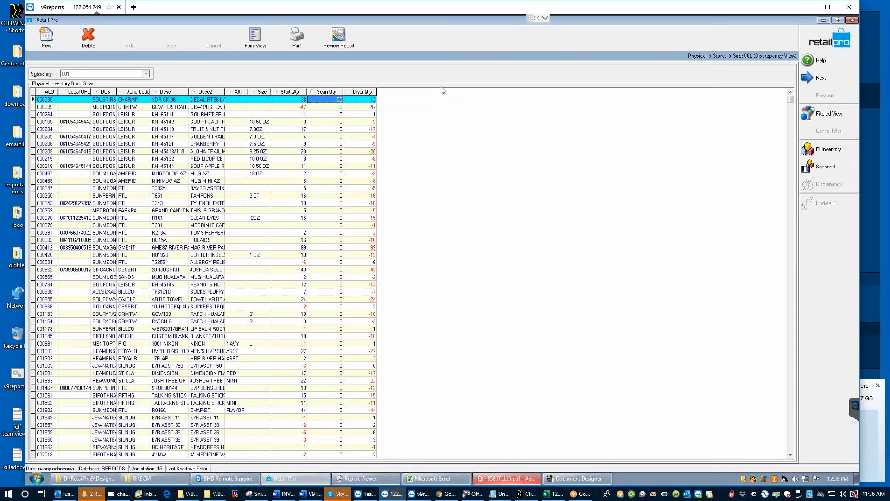
click(329, 99)
click(287, 100)
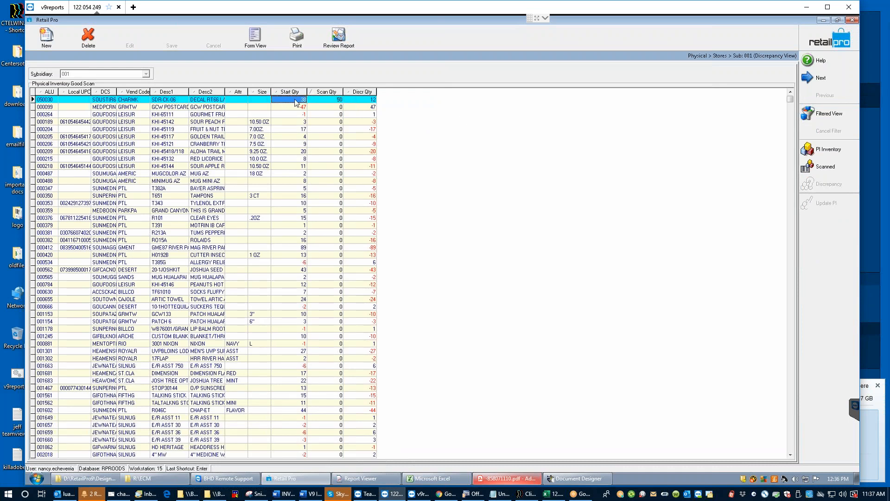
click(330, 101)
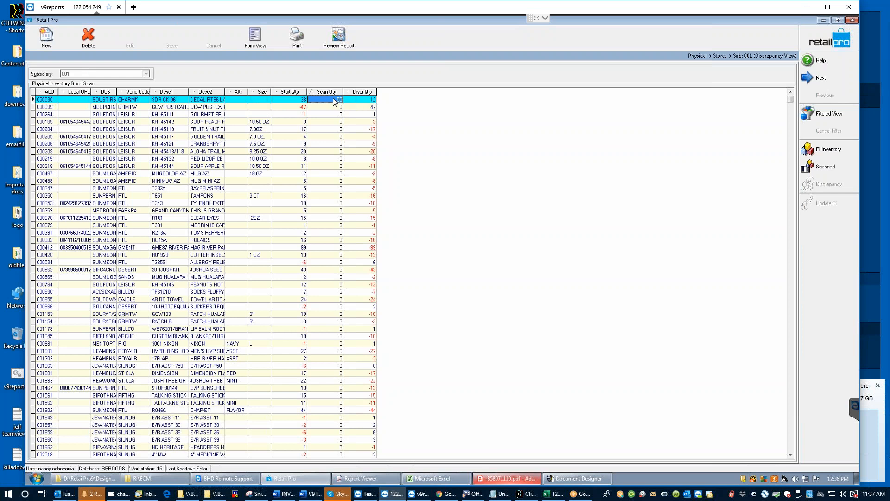
text(38)
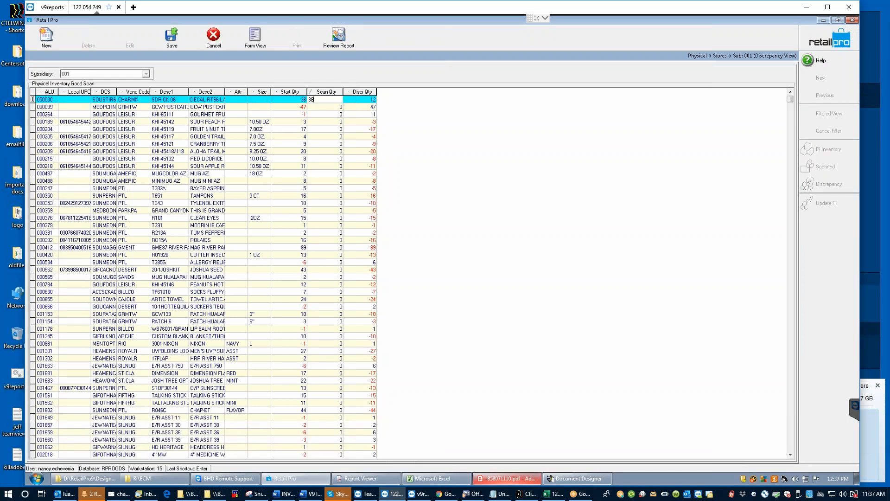
key(Return)
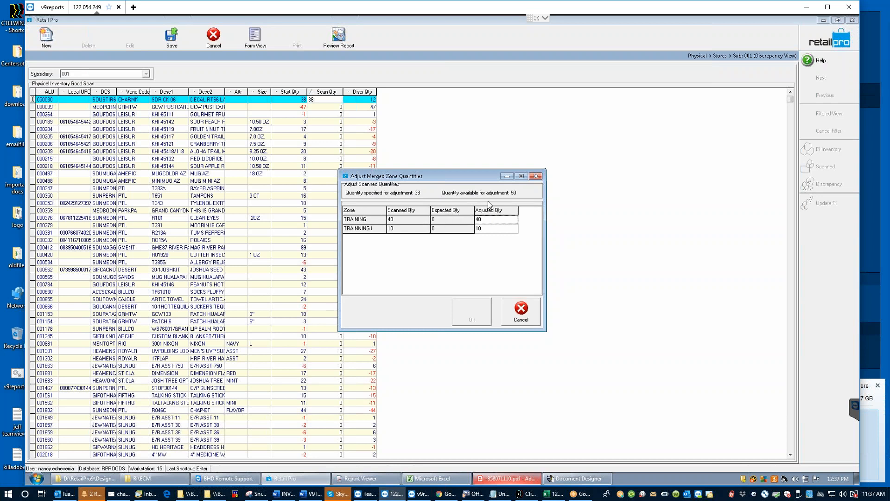
Step: Lower the TRAINING zone's adjusted quantity from 40 to 28 and accept the adjustment
click(483, 230)
click(481, 231)
click(491, 220)
click(480, 220)
text(28)
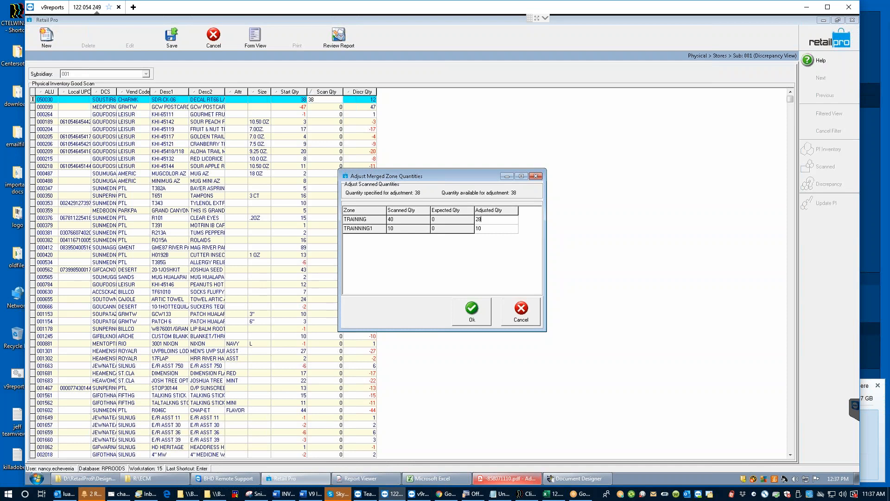
click(475, 308)
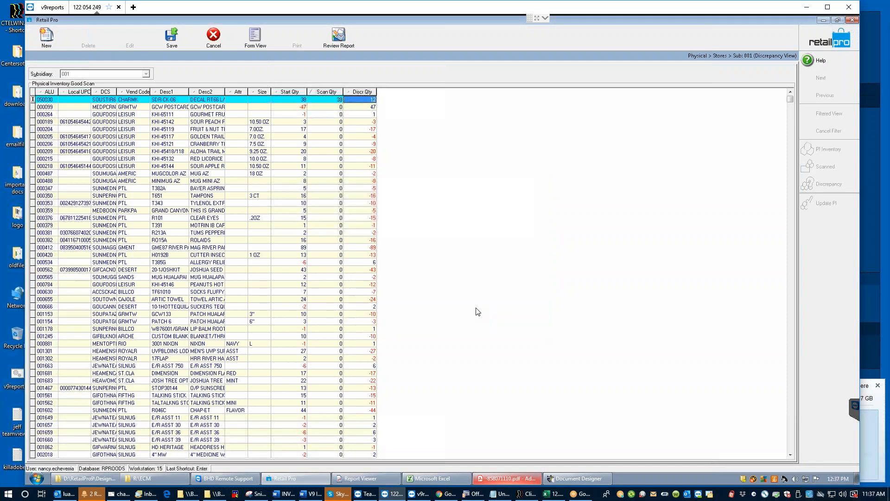
Step: Re-edit item 050030's scanned quantity to 3, then cancel the zone adjustment
click(329, 101)
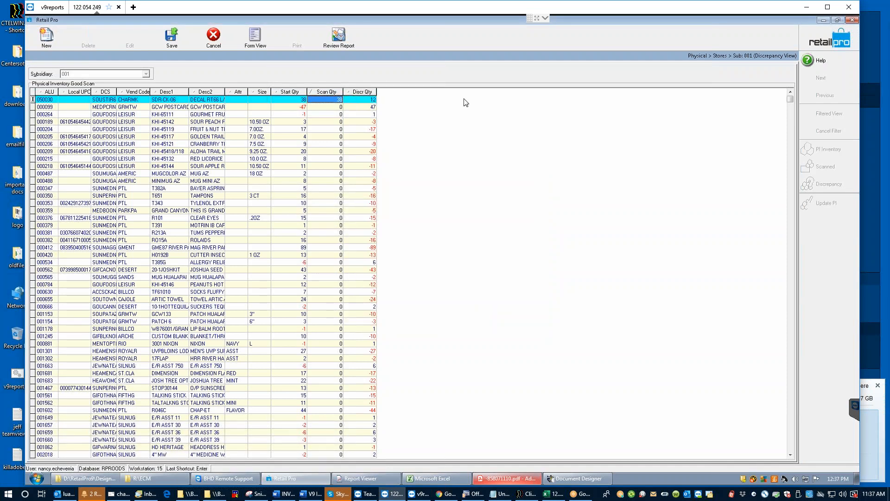
click(320, 103)
text(3)
key(Return)
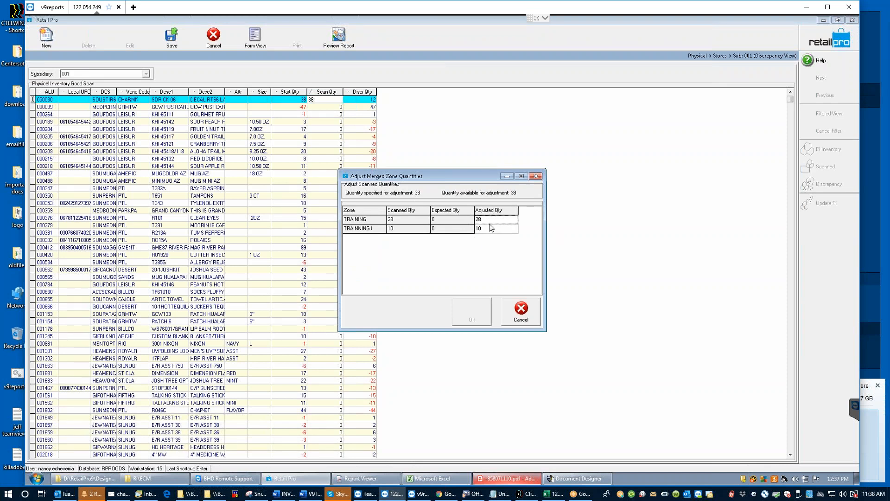
click(521, 309)
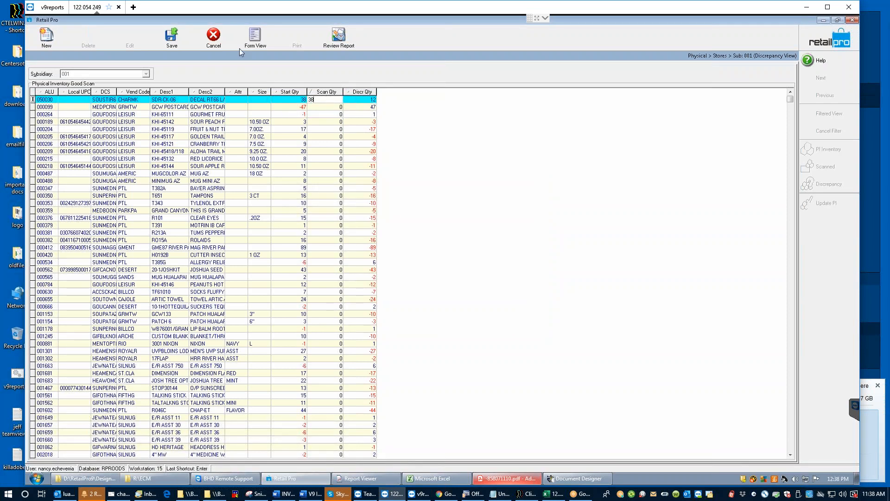
Step: Discard the unsaved change, then re-enter 38 for item 050030 with TRAINING adjusted to 28
click(213, 41)
key(Return)
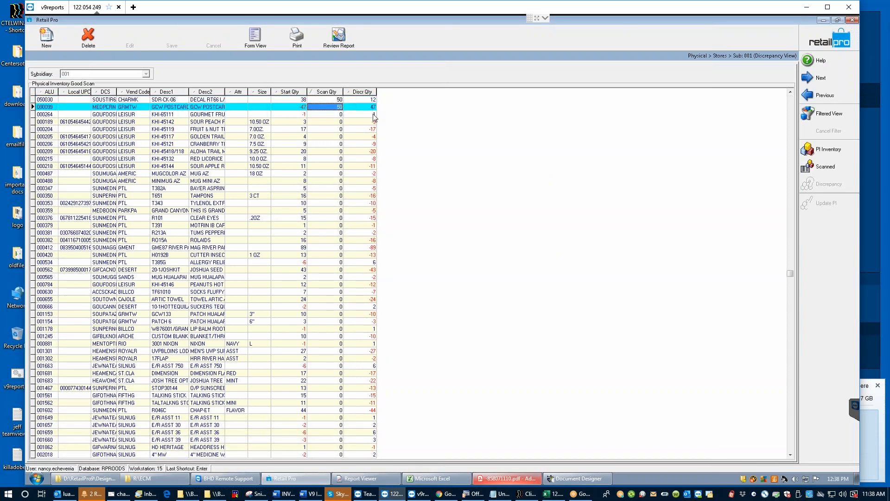
click(321, 99)
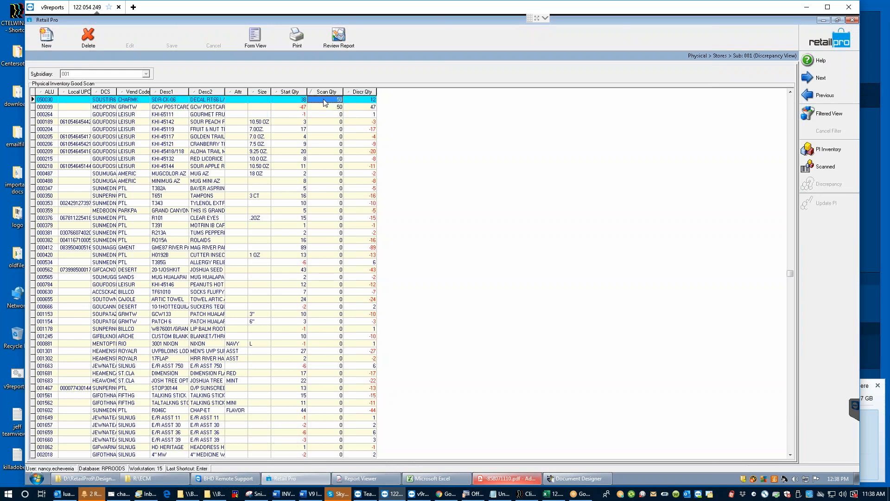
click(322, 99)
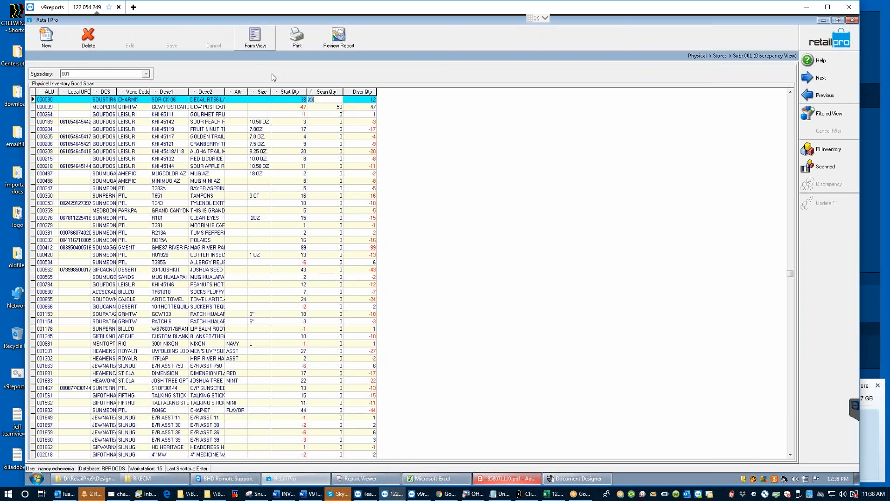
text(38)
key(Return)
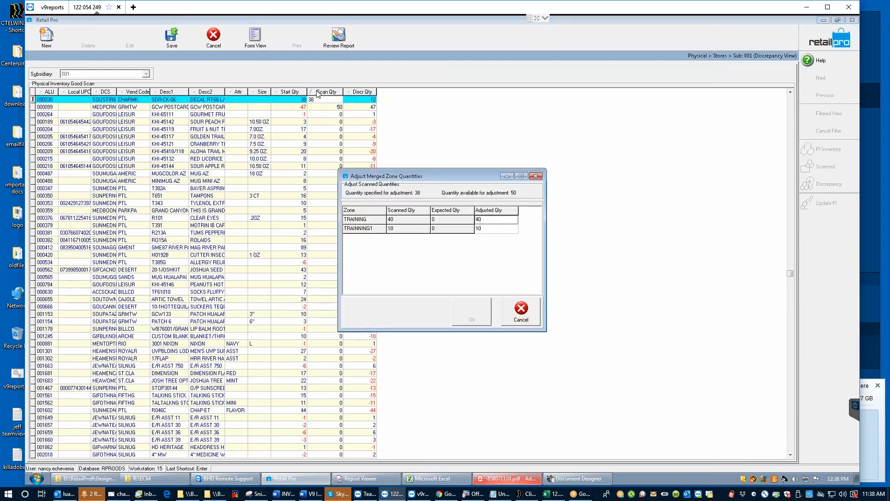
click(487, 221)
text(28)
click(473, 315)
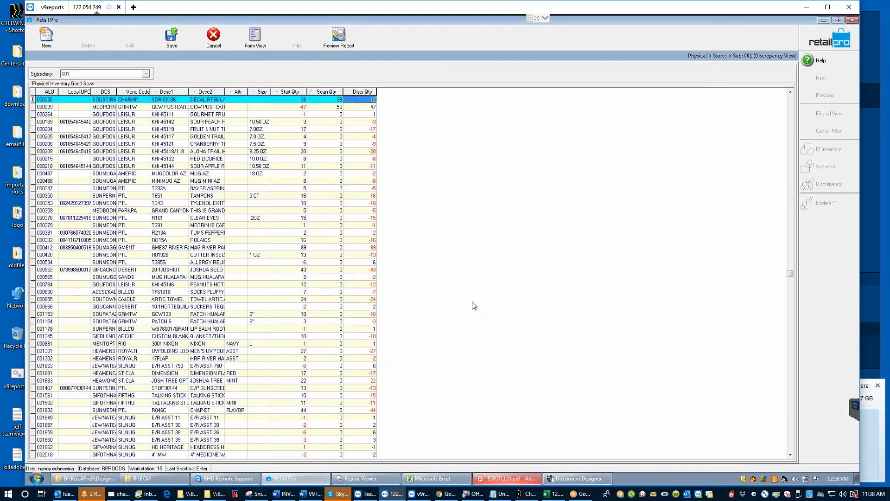
Step: Save the corrected quantity and check item 050030's discrepancy still reads 12
click(169, 39)
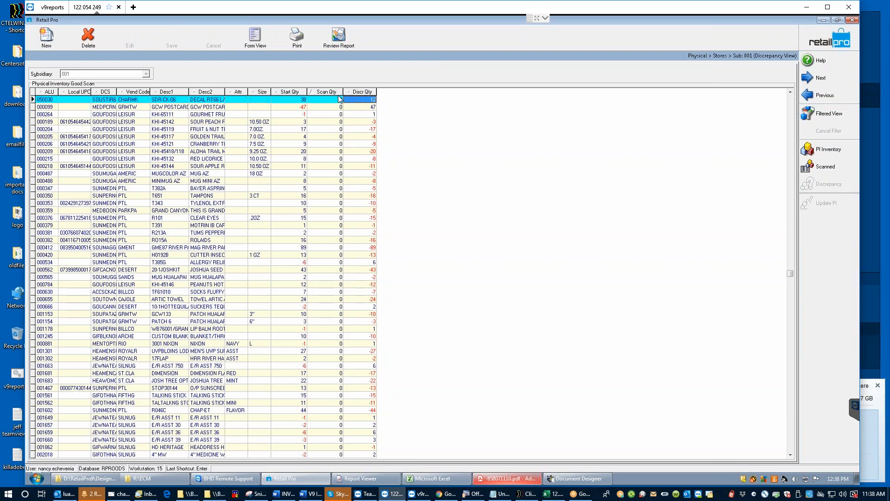
click(325, 108)
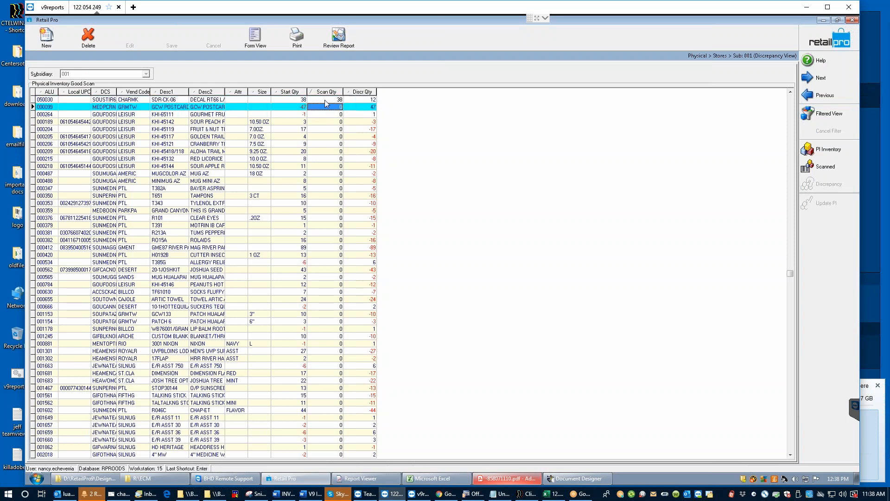
click(324, 99)
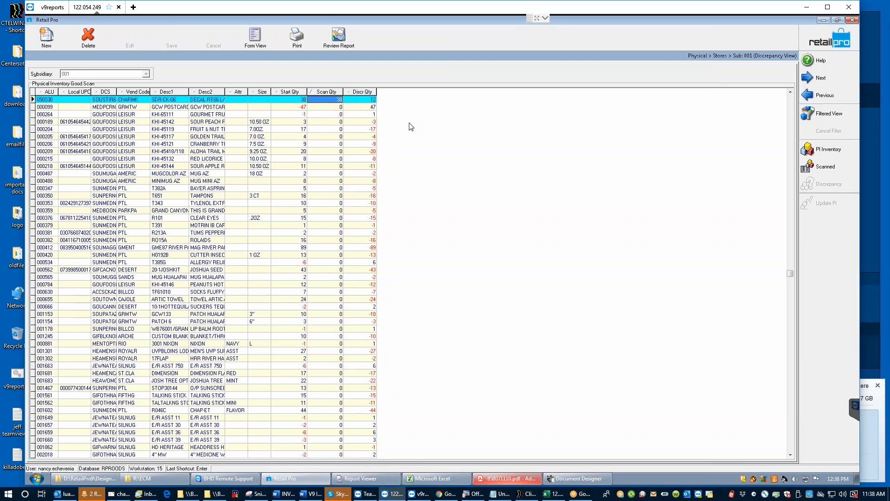
click(323, 99)
click(321, 106)
click(316, 98)
click(363, 100)
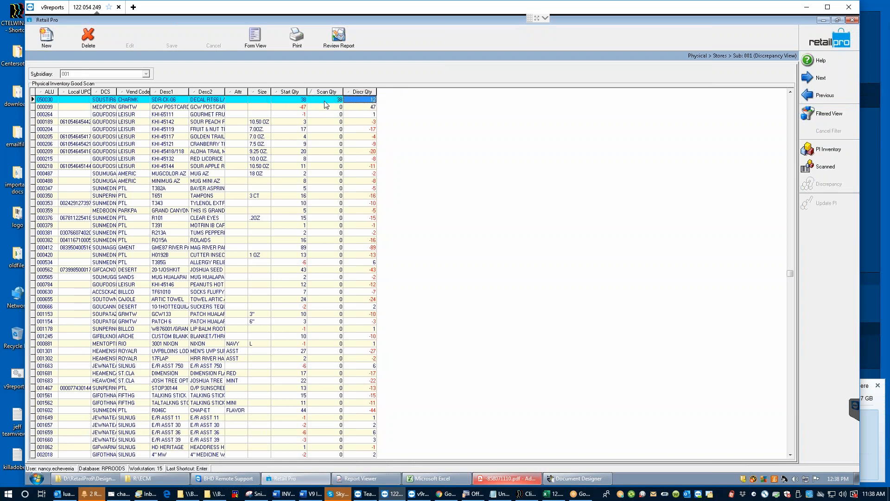
click(364, 100)
Step: Reopen the sheet's discrepancy view, sort by Scan Qty in reverse, and bring up the print documents
click(828, 42)
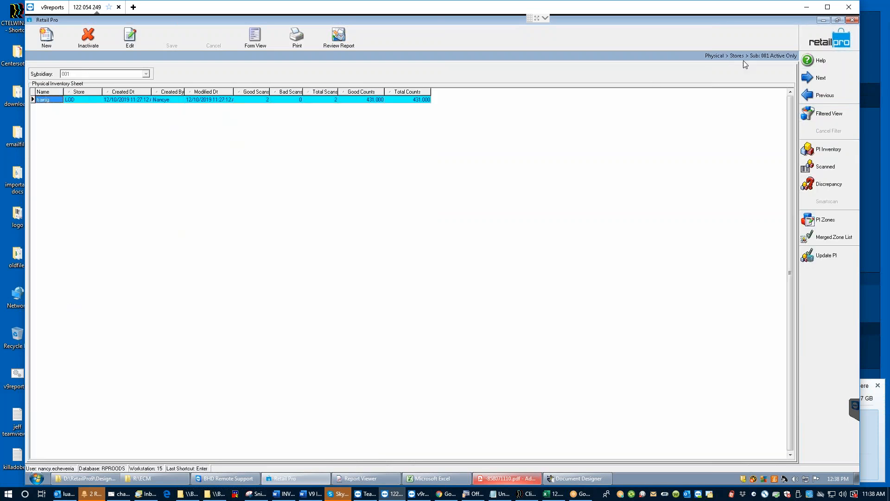
click(840, 186)
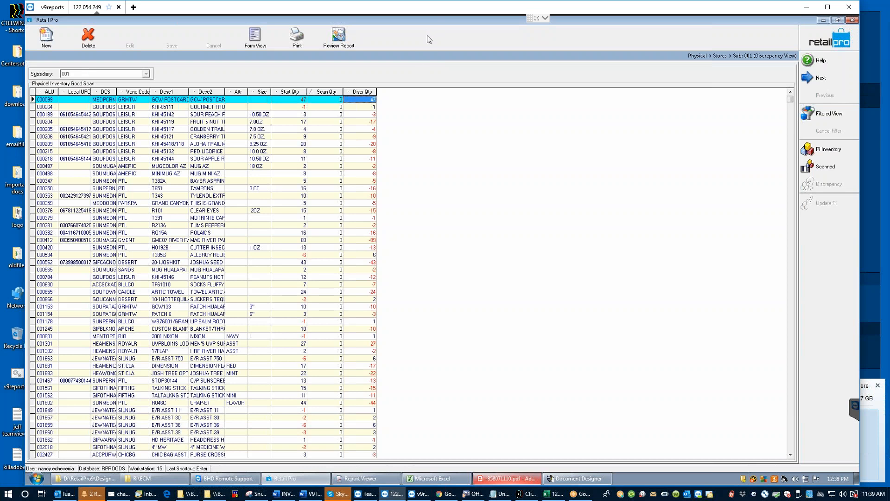
click(312, 93)
click(312, 92)
click(296, 41)
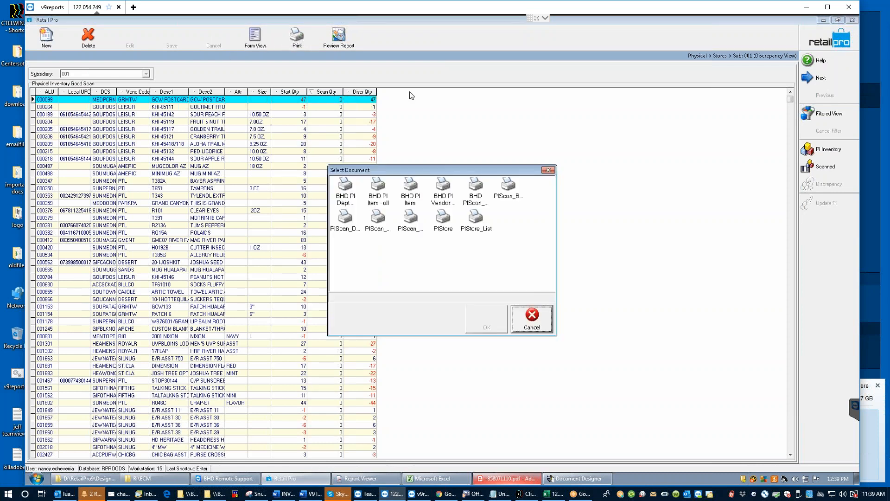
Step: Choose the BHD PI Dept by Item report, close Select Document, and view the resulting PDF
click(345, 197)
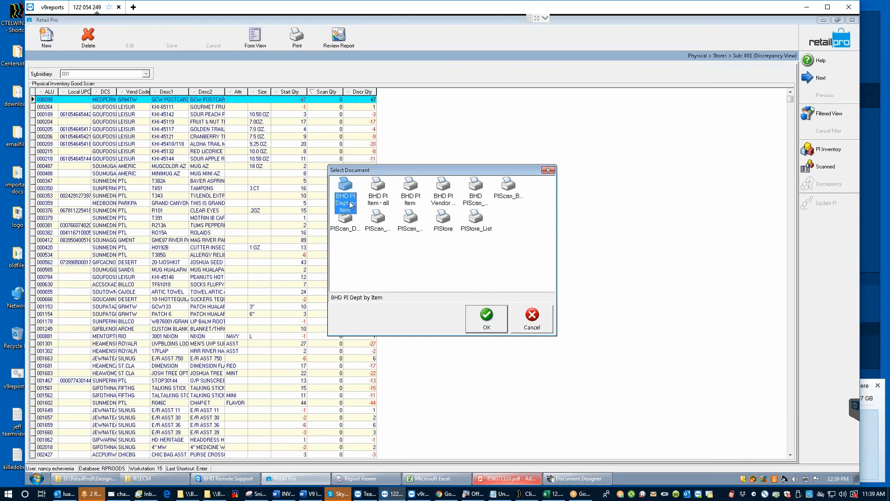
click(535, 320)
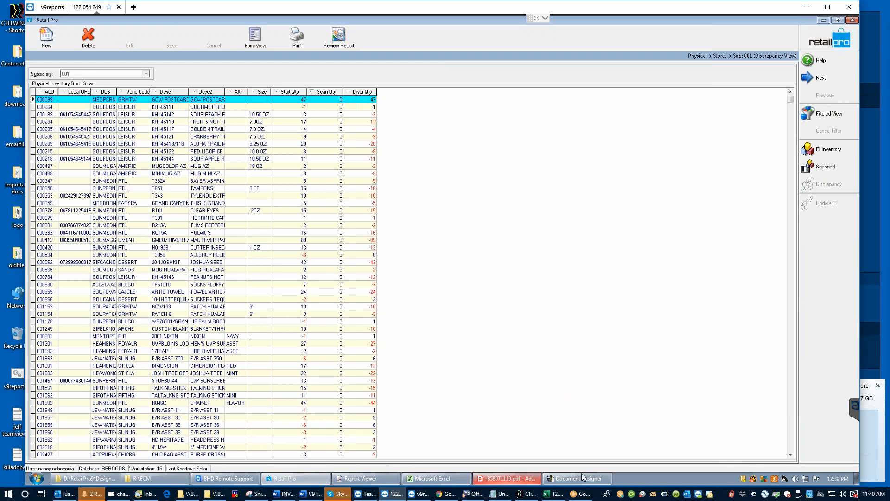
click(505, 479)
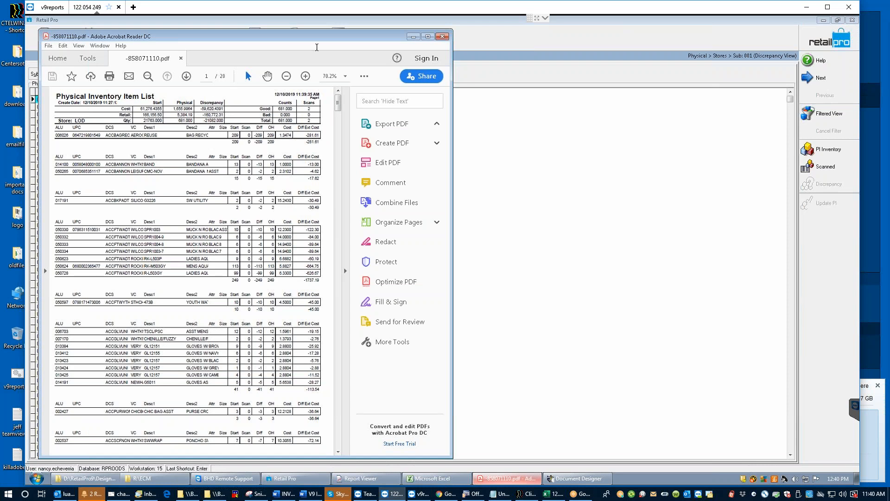
click(414, 38)
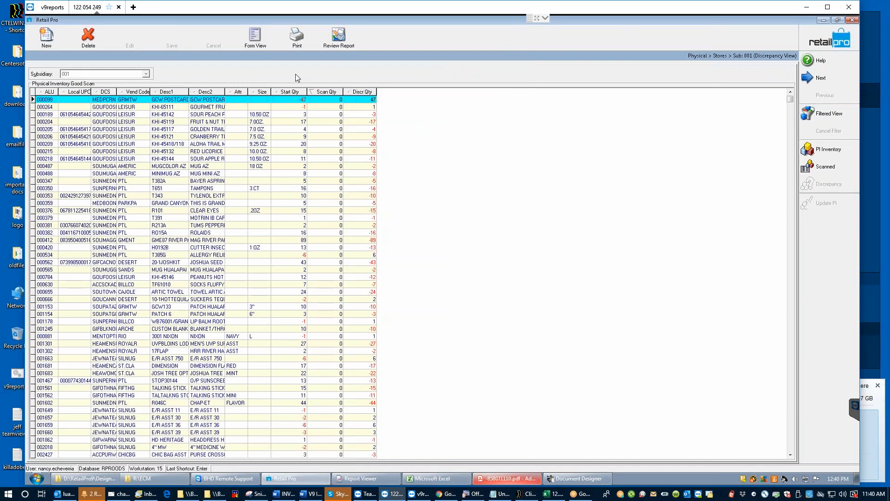
click(296, 37)
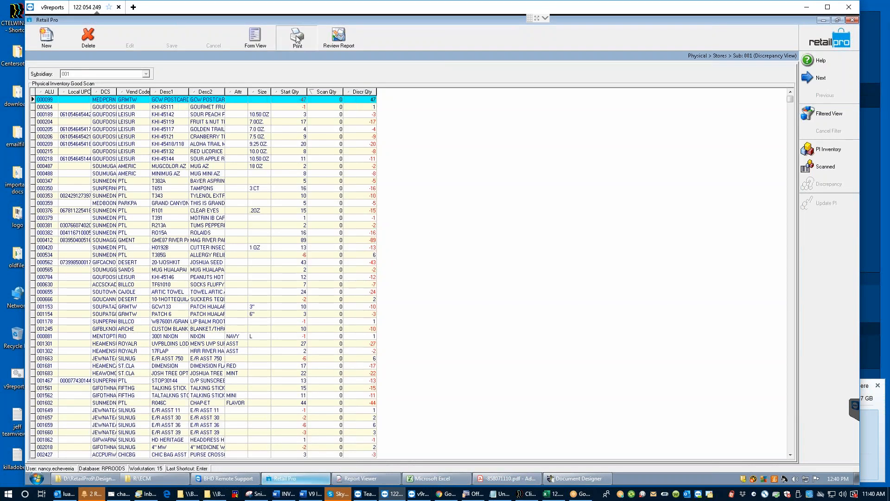
click(343, 194)
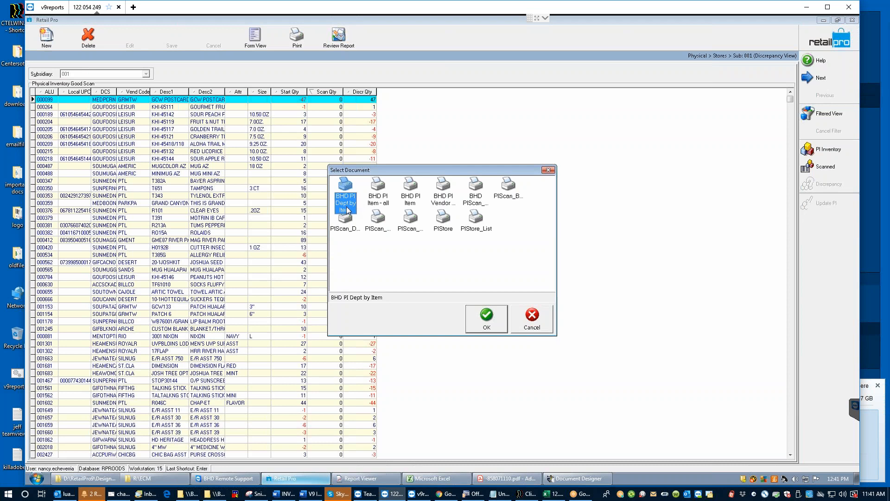
click(531, 319)
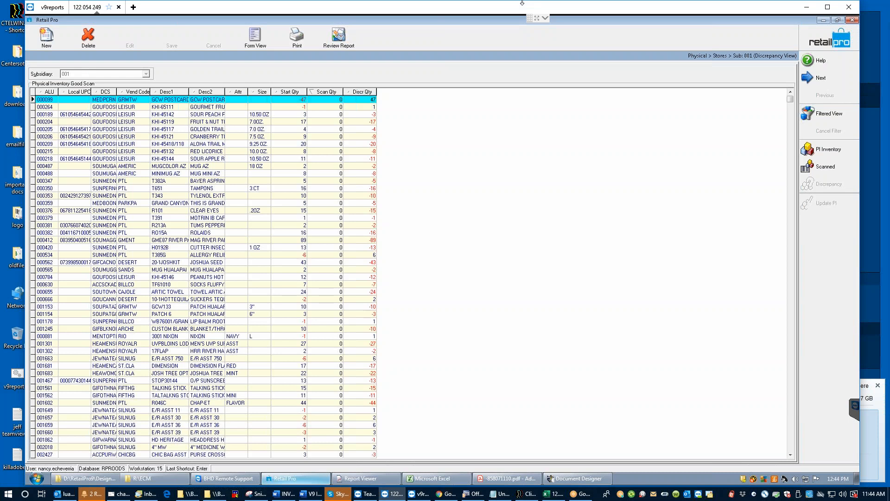
Step: Reload the LOD sheet's discrepancy list and select the first item's scan quantity
click(730, 57)
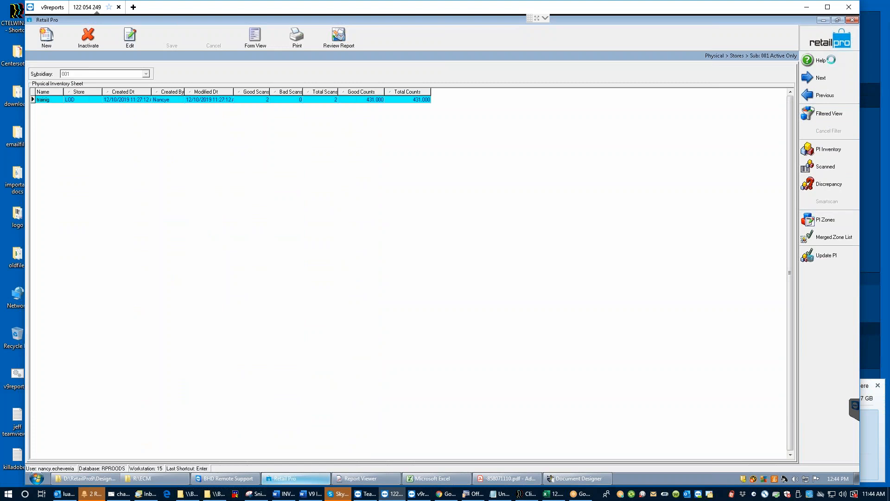
click(835, 42)
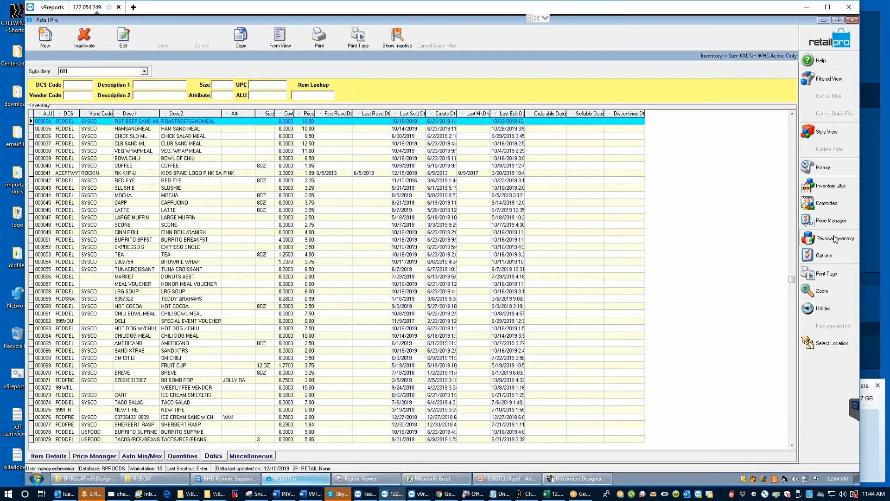
click(834, 239)
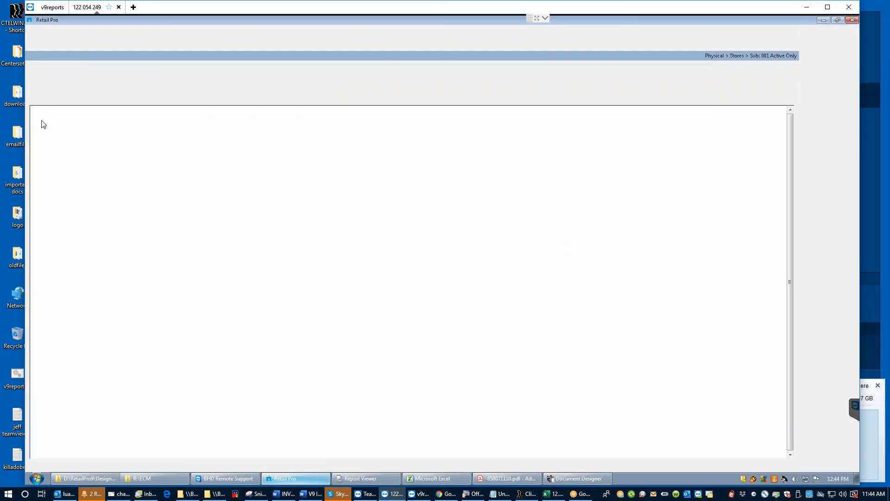
click(80, 100)
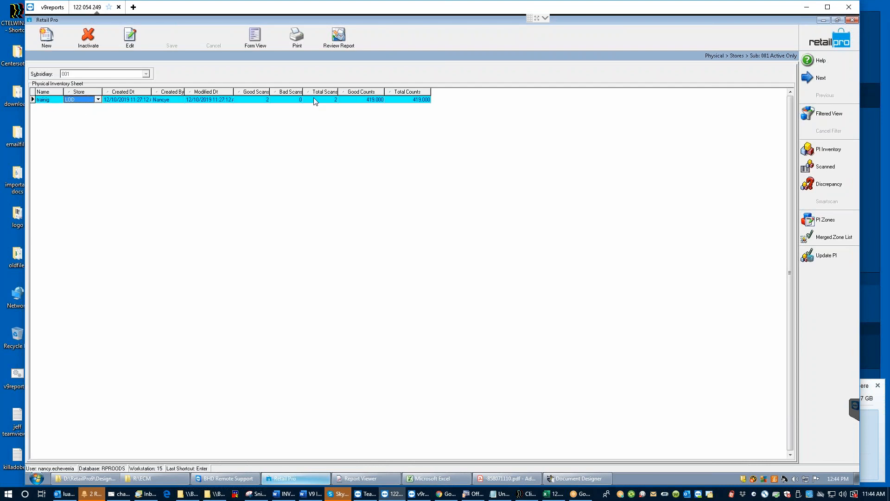
click(838, 186)
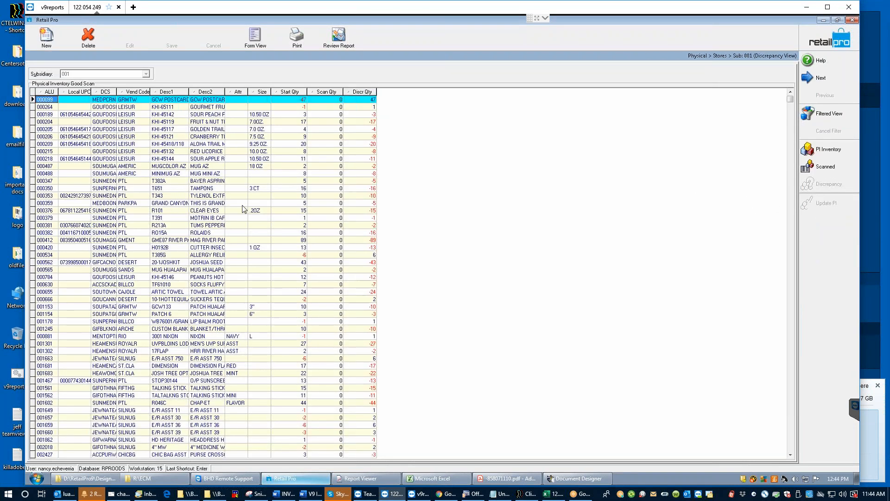
click(320, 101)
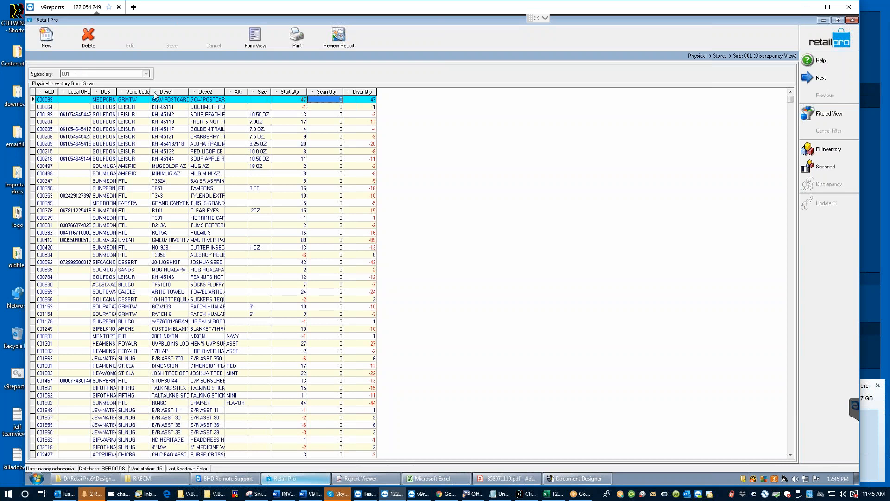
Step: Sort the discrepancy list by the DCS column and bring up the Select Document templates
click(96, 92)
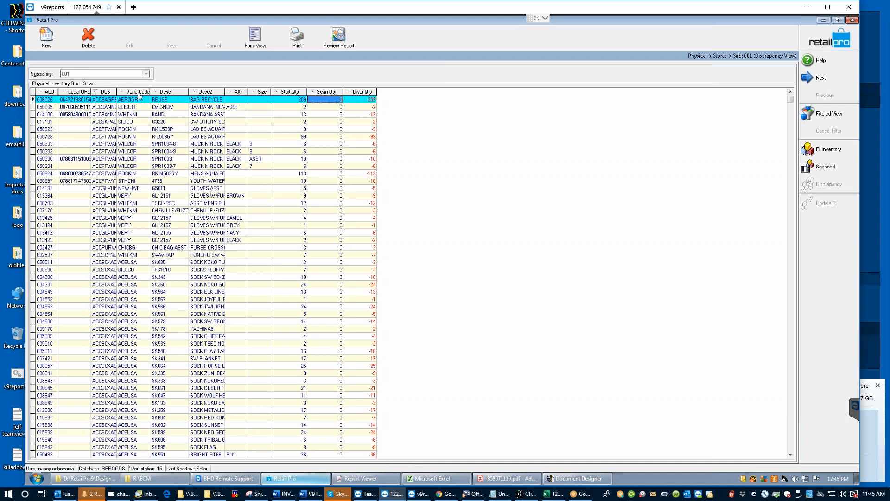
click(302, 45)
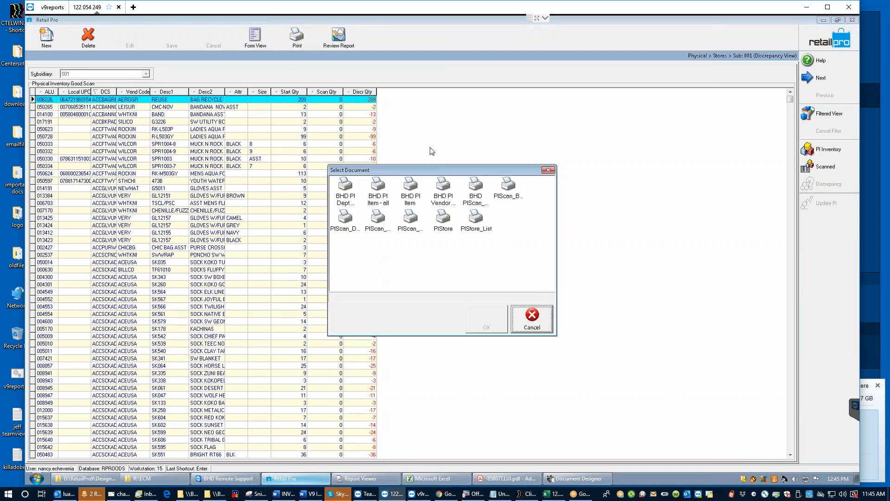
Step: Preview the BHD PI Dept by Item report on screen, then close it without saving
click(343, 191)
click(492, 318)
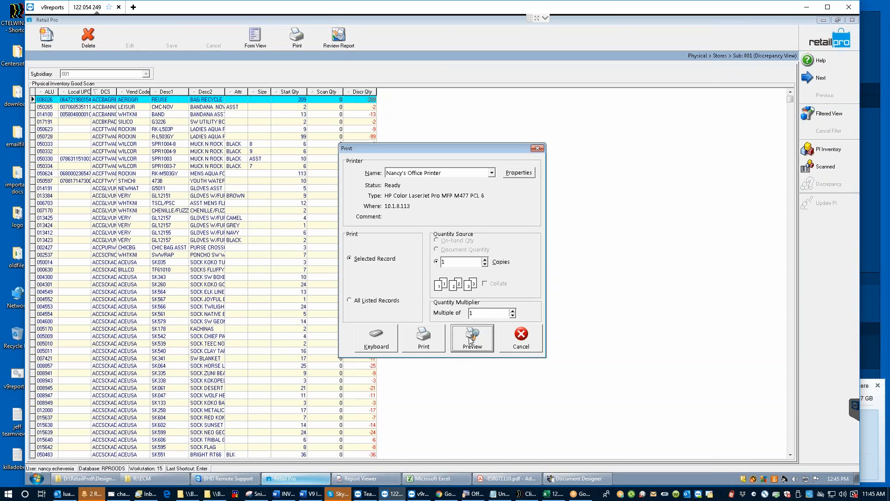
click(471, 340)
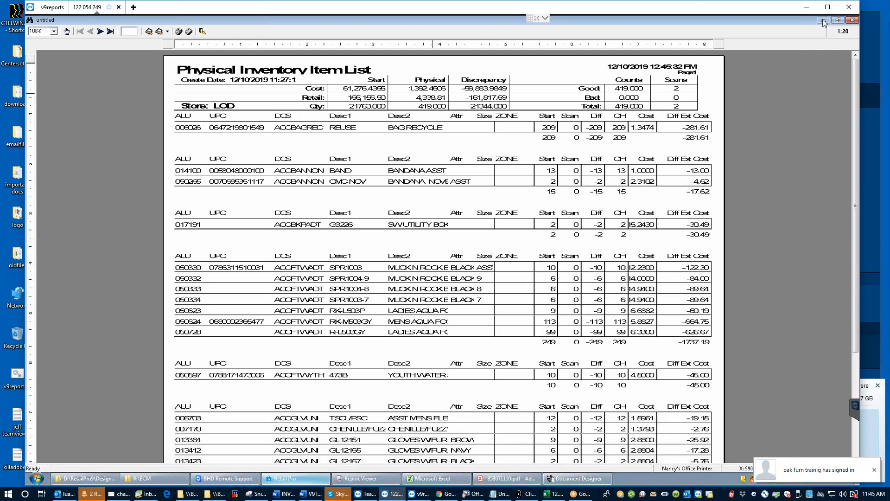
click(853, 20)
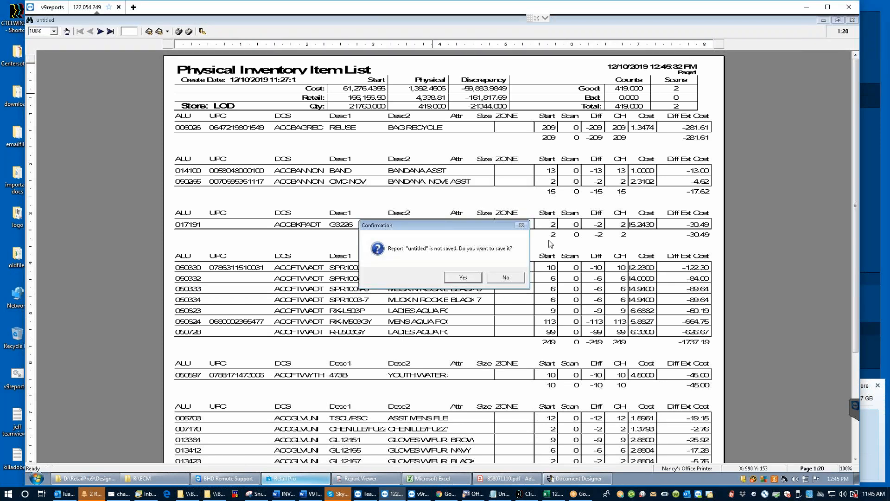
click(504, 277)
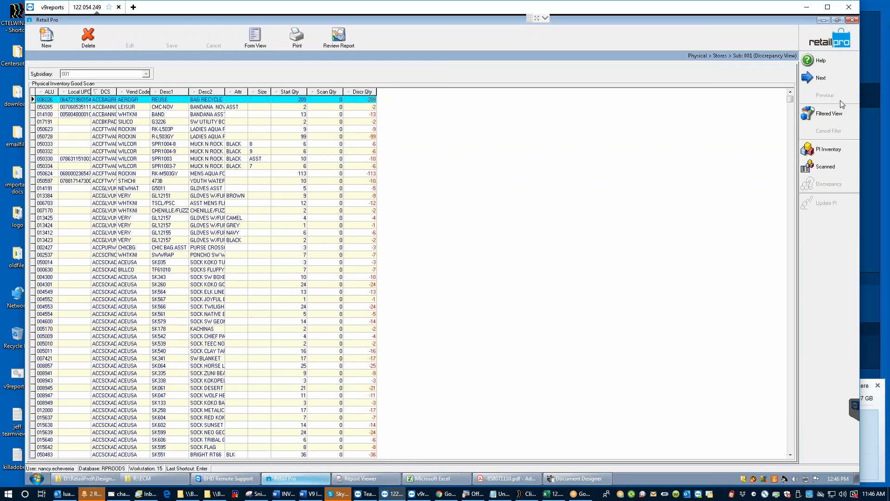
Step: Edit the first row's Scan Qty cell, then bring up the Select Document print templates
click(327, 102)
click(315, 100)
click(296, 36)
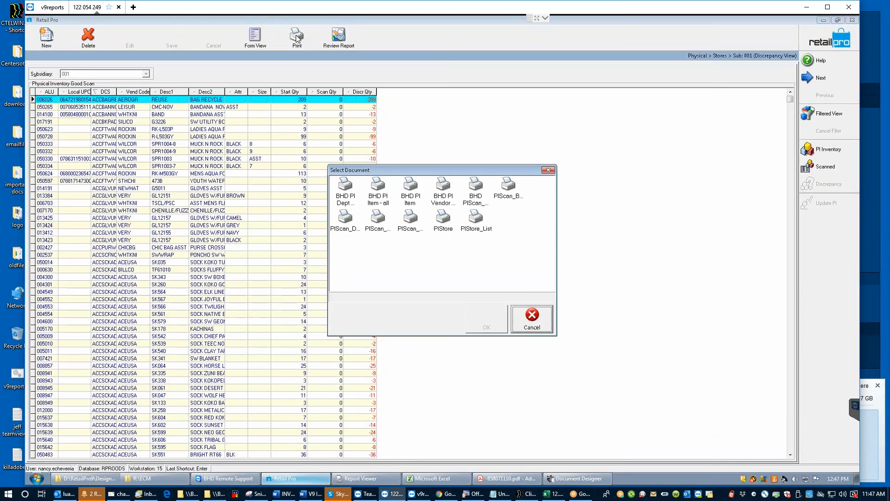
Step: Pick BHD PI Dept by Item, then cancel Select Document without printing
click(344, 199)
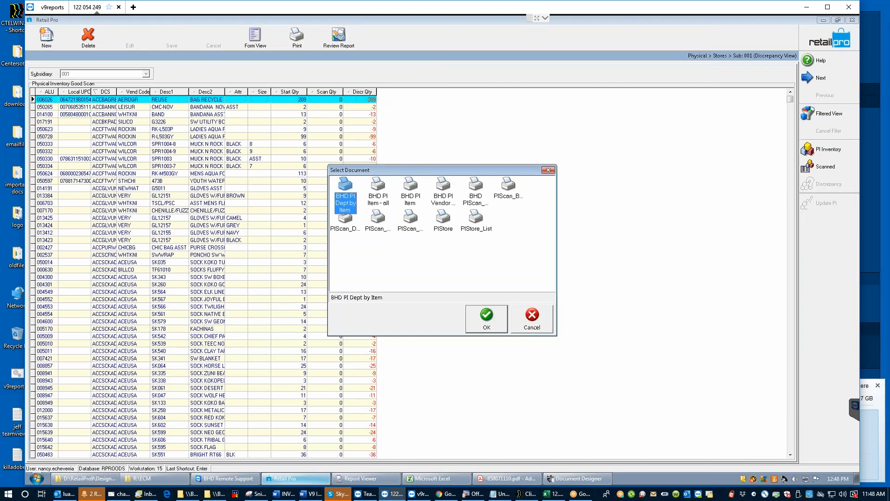
click(532, 318)
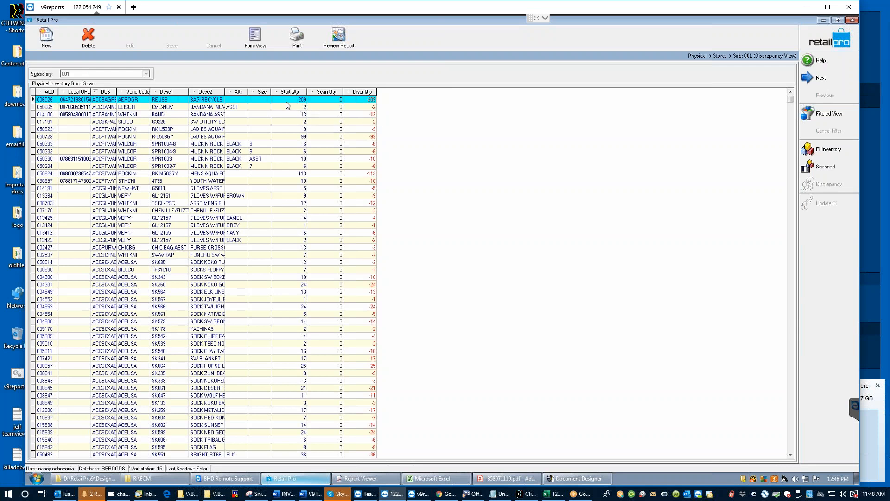
click(332, 103)
click(321, 101)
Step: Preview the BHD PI Dept by Item report for store LOD, then close the viewer
click(296, 40)
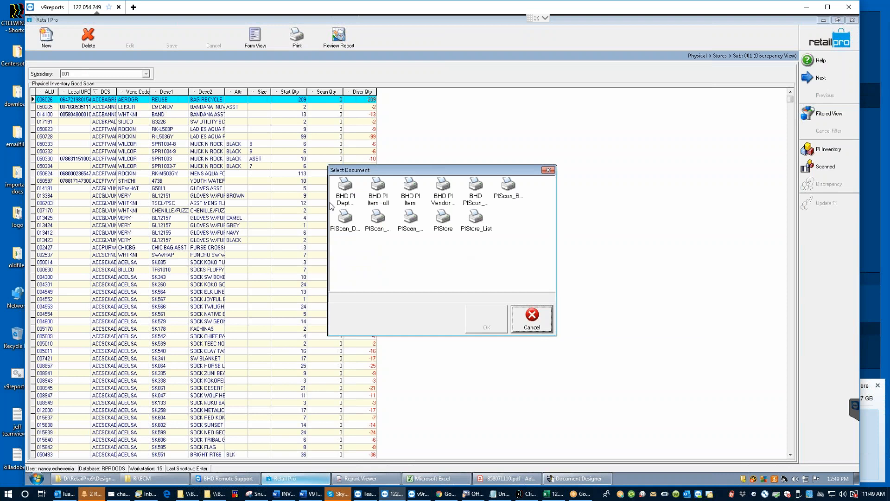
click(352, 187)
click(486, 321)
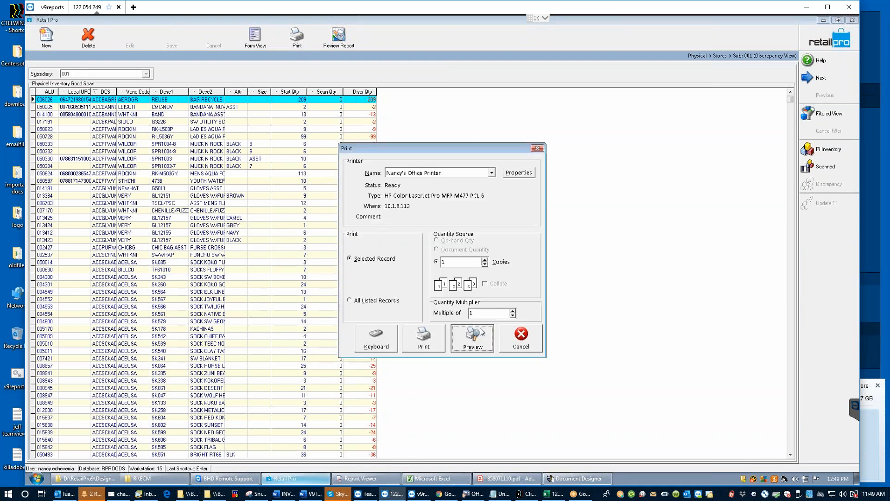
click(473, 338)
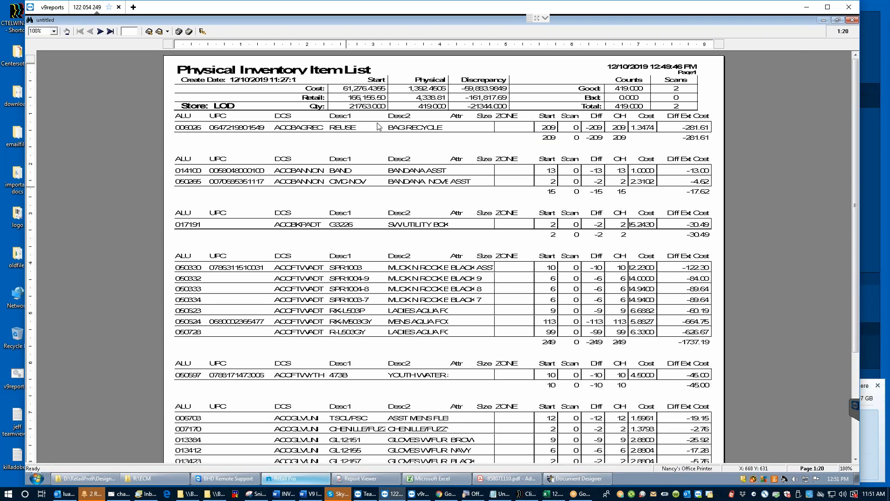
click(202, 31)
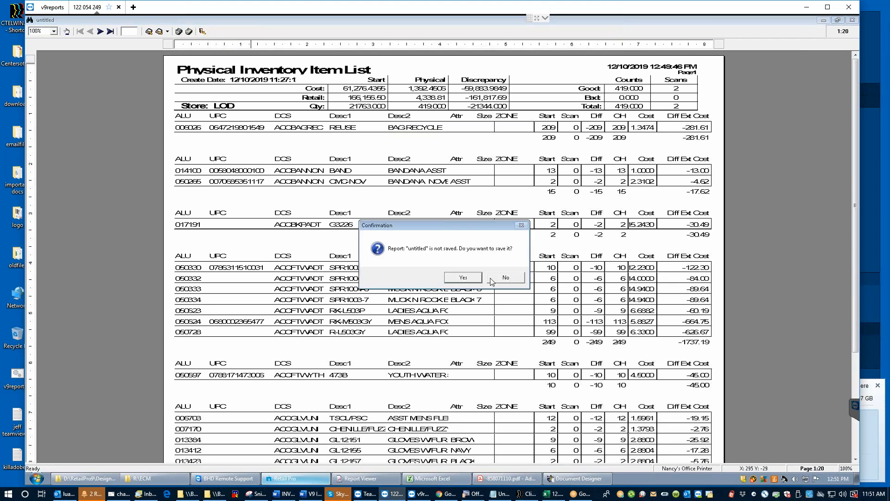
Step: Decline saving the untitled report to return to the discrepancy list
click(505, 277)
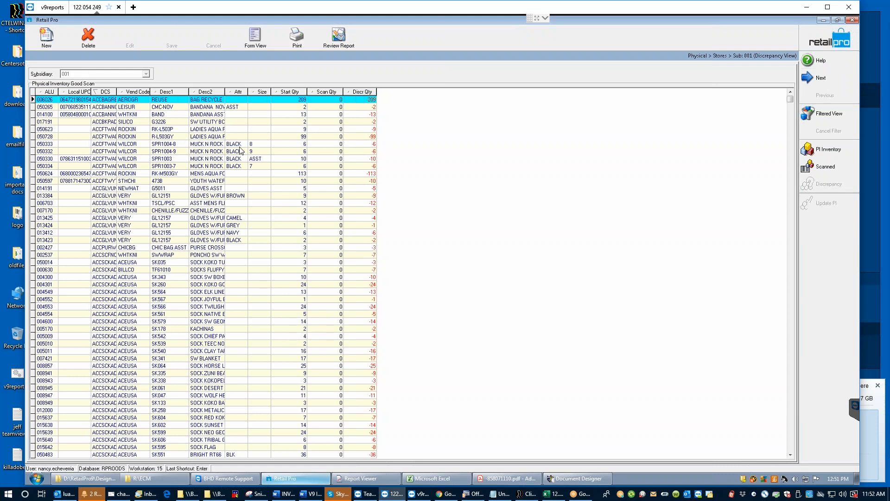
click(285, 130)
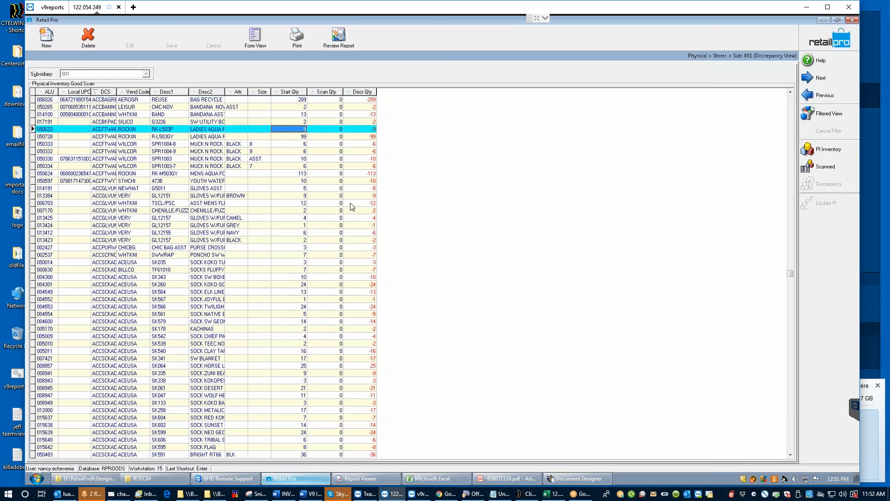
click(825, 43)
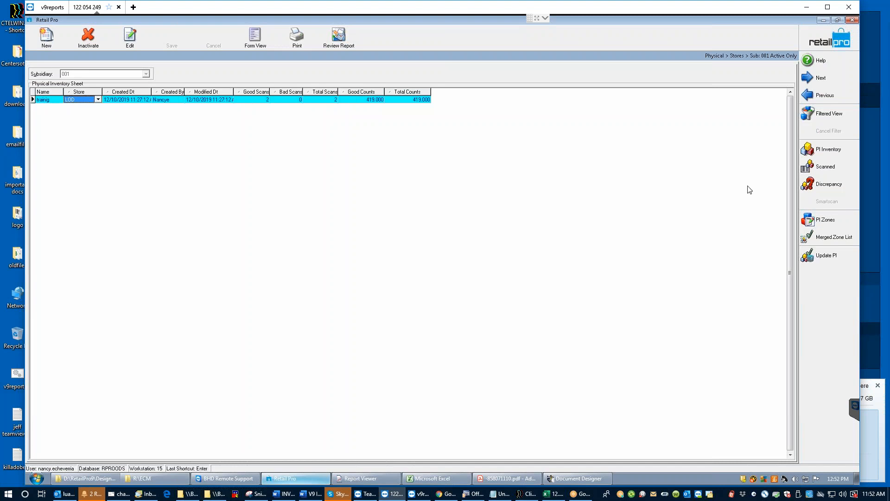
click(830, 186)
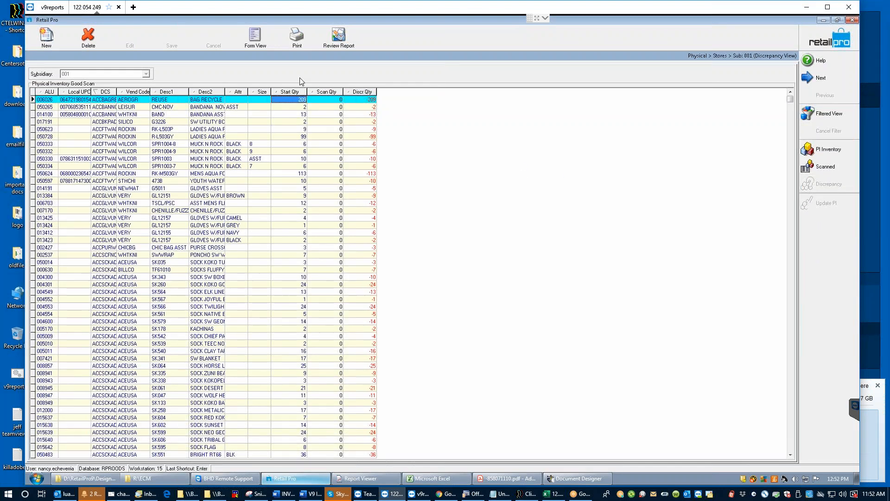
click(323, 100)
click(326, 102)
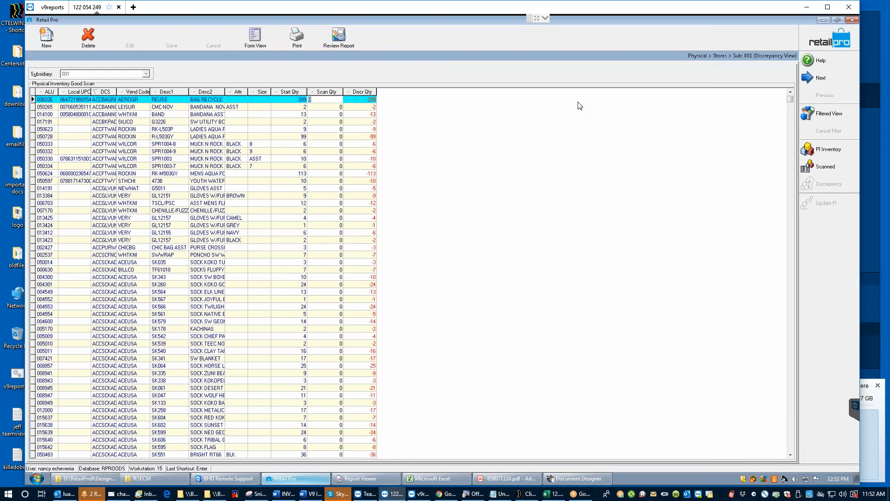
click(324, 108)
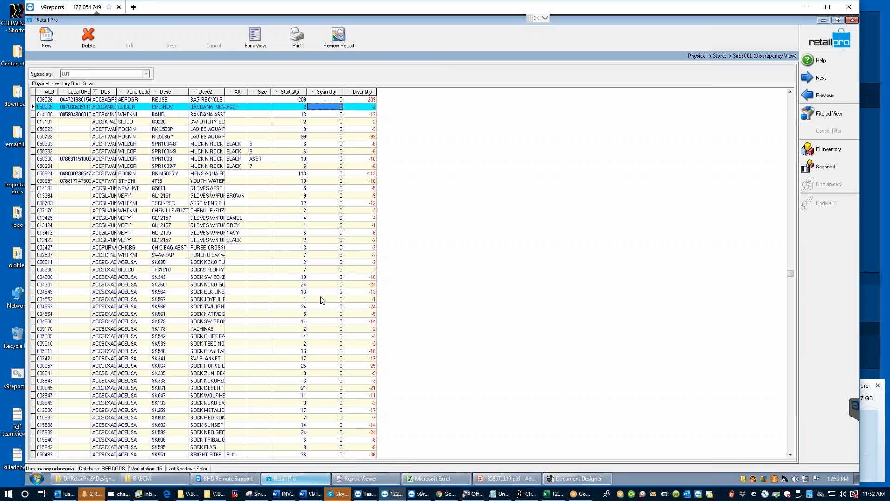
click(318, 99)
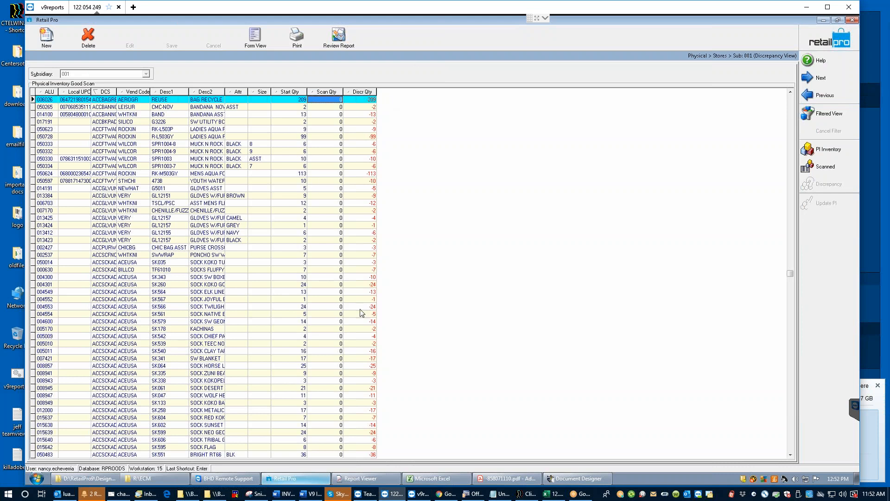
Step: Open the print document choices and cancel them without printing anything
click(295, 42)
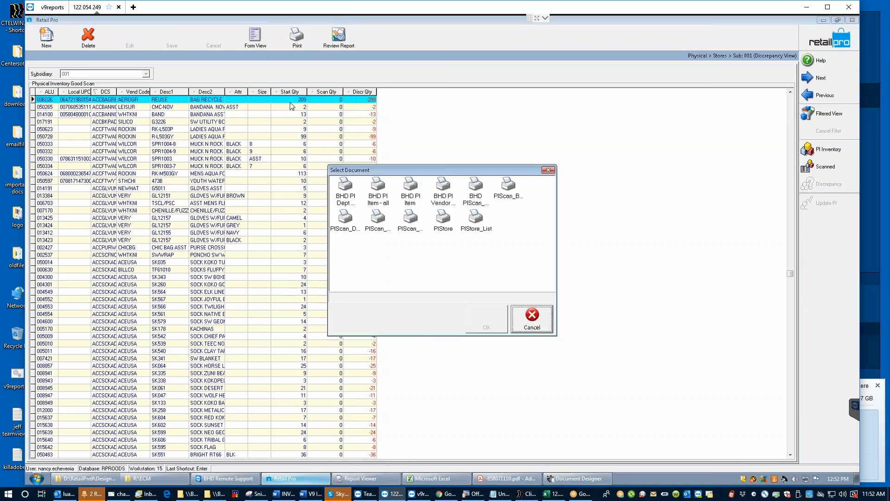
click(531, 320)
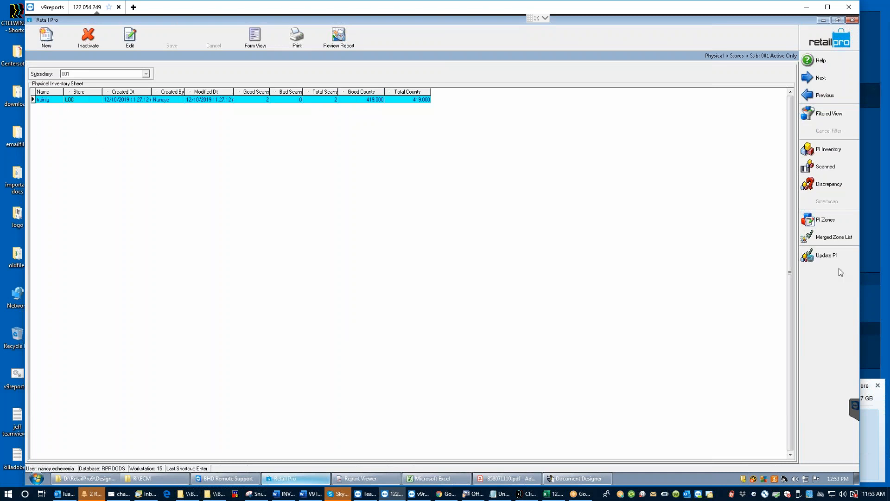
Step: Start Update PI for All Inventory, expand Stores, and browse the reasons, keeping MANUALLY
click(830, 258)
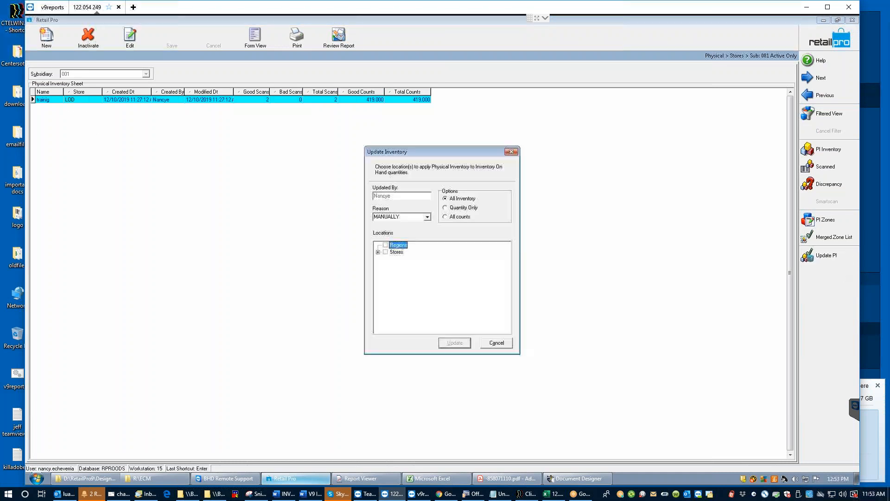
click(378, 252)
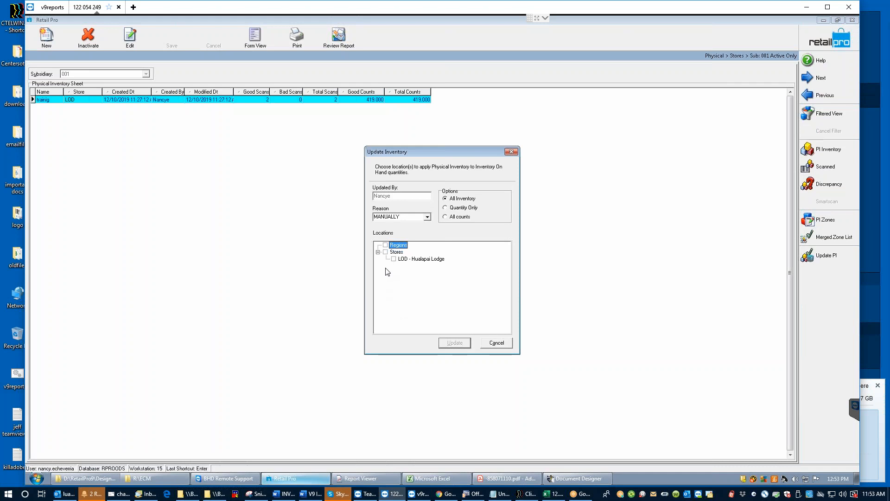
click(428, 217)
click(427, 217)
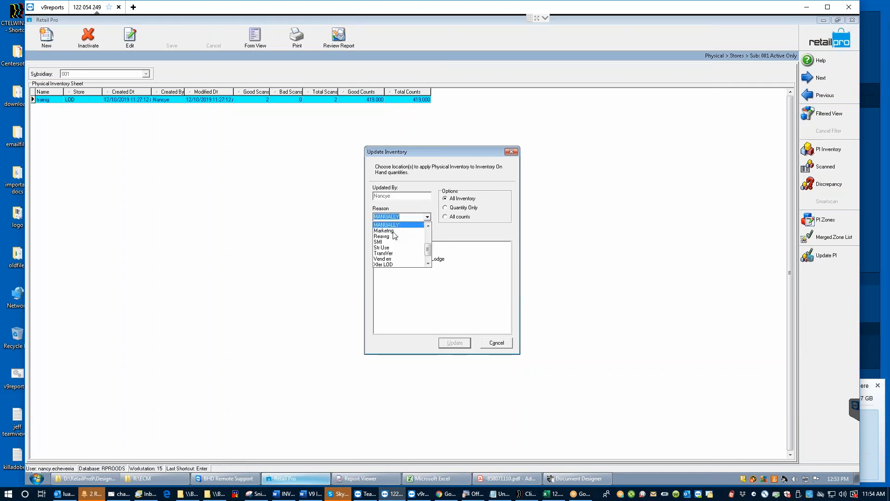
drag(427, 250, 427, 262)
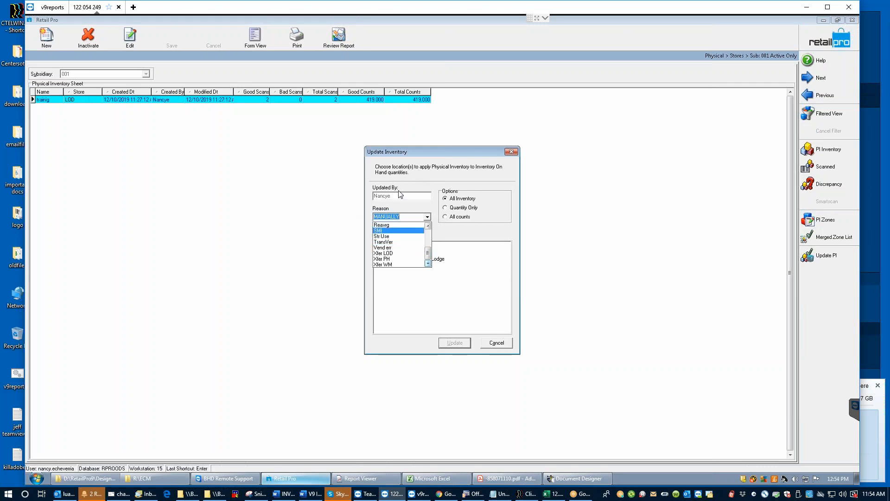
mouse_move(428, 253)
mouse_down()
mouse_move(428, 231)
mouse_move(431, 261)
mouse_up()
click(477, 231)
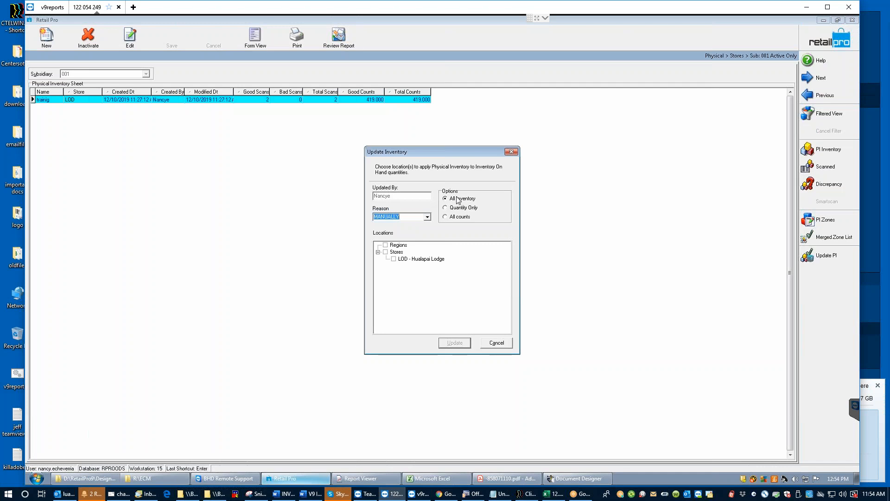
Step: Check LOD - Hualapai Lodge, cancel the update unapplied, and back out to the sheet list
click(393, 259)
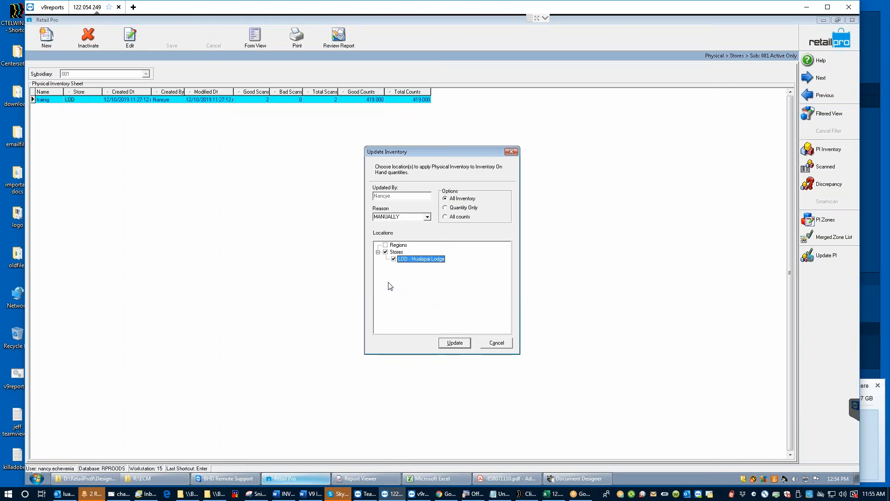
click(499, 344)
click(842, 41)
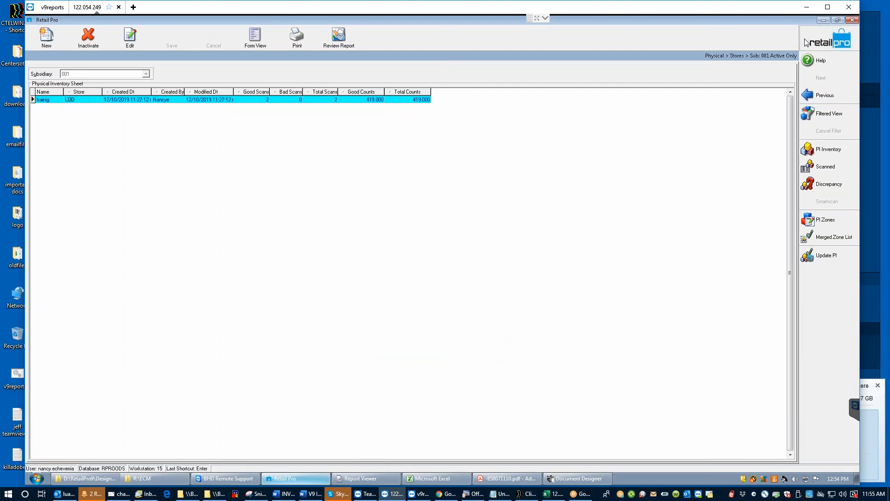
Step: From the home screen, go to System Preferences > Local > Merchandise > Adjustments
click(827, 41)
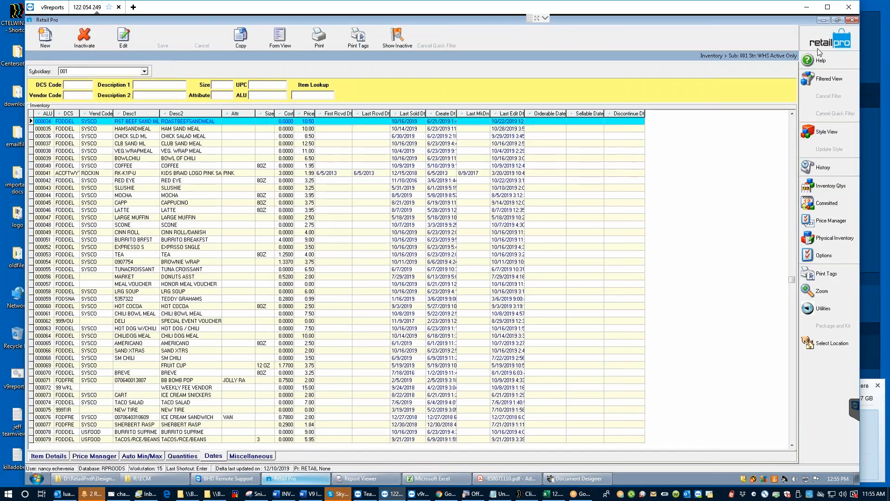
click(824, 160)
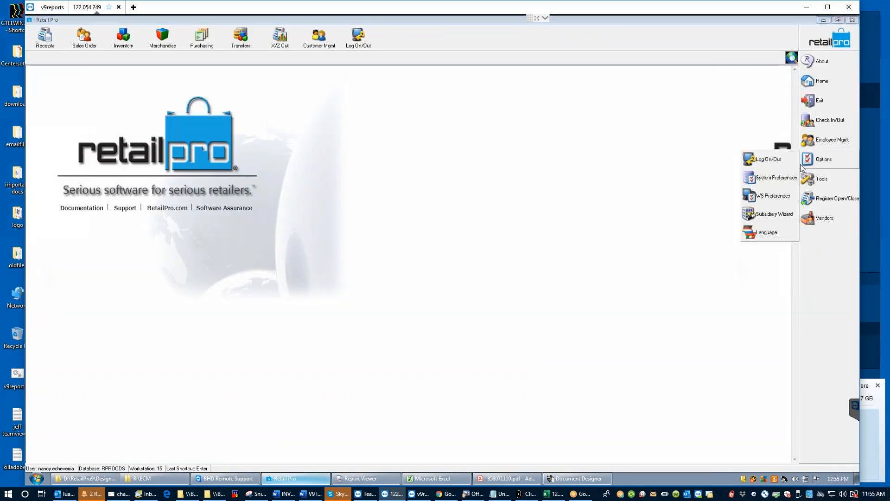
click(767, 176)
click(30, 135)
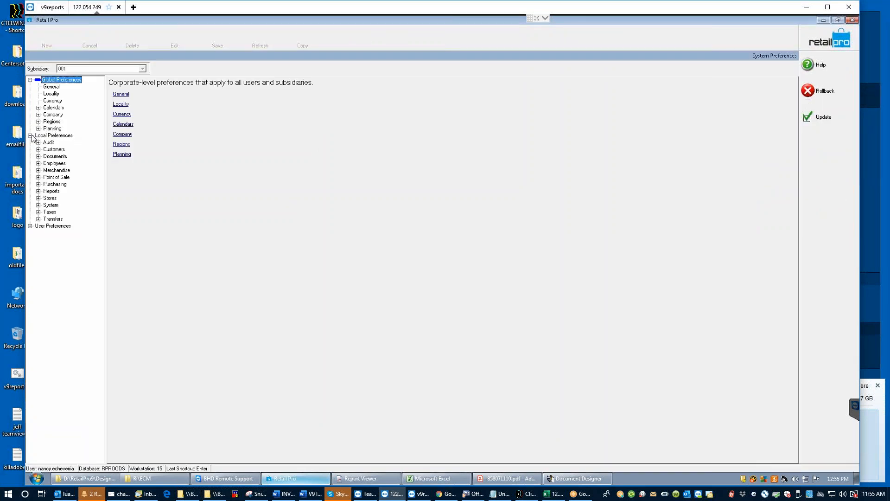
click(38, 170)
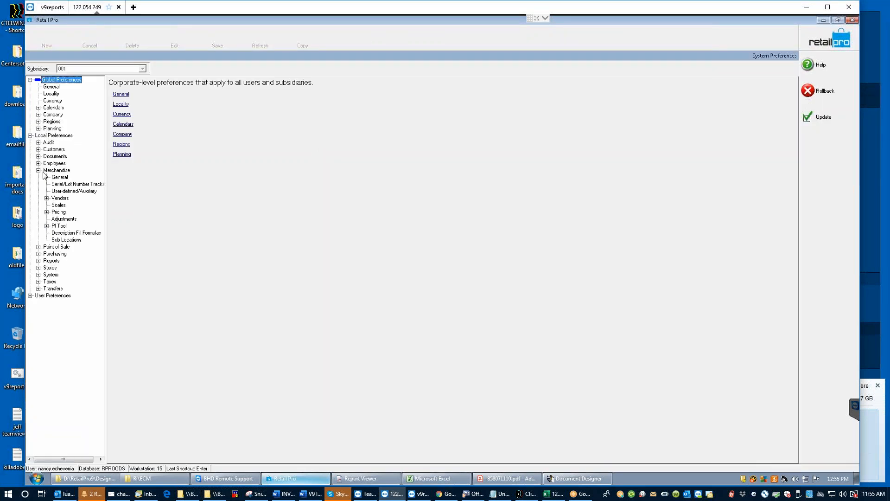
click(60, 219)
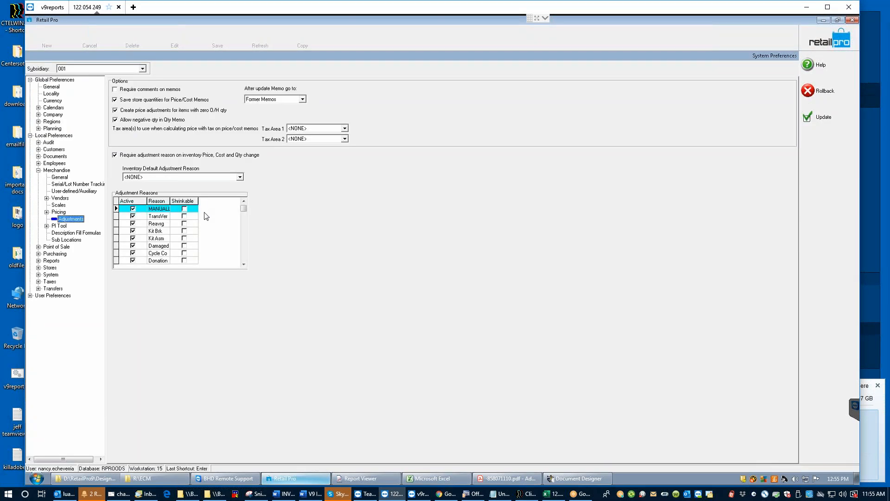
Step: Make the Physical adjustment reason active and commit the change
click(166, 261)
scroll(168, 251, down, 10)
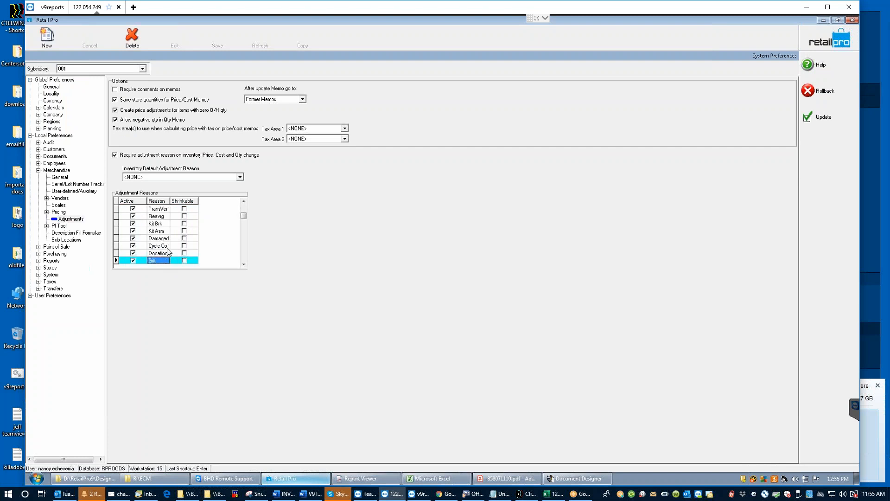
scroll(168, 251, down, 3)
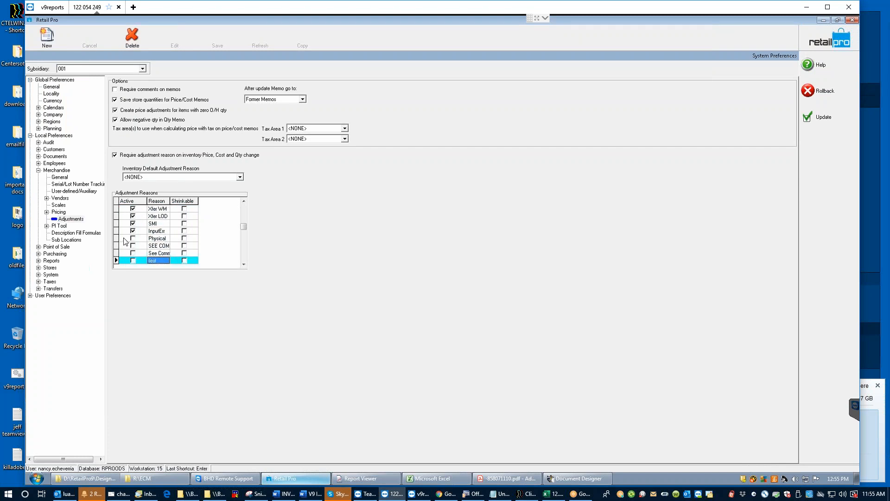
click(132, 238)
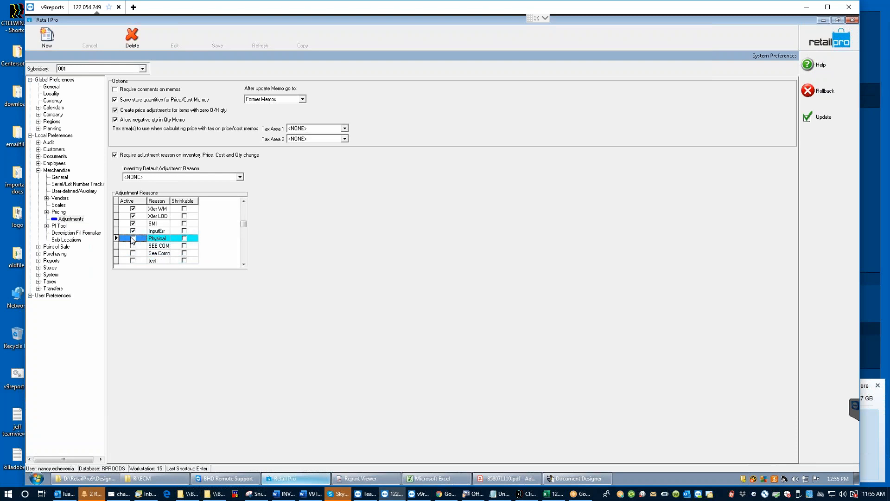
click(132, 238)
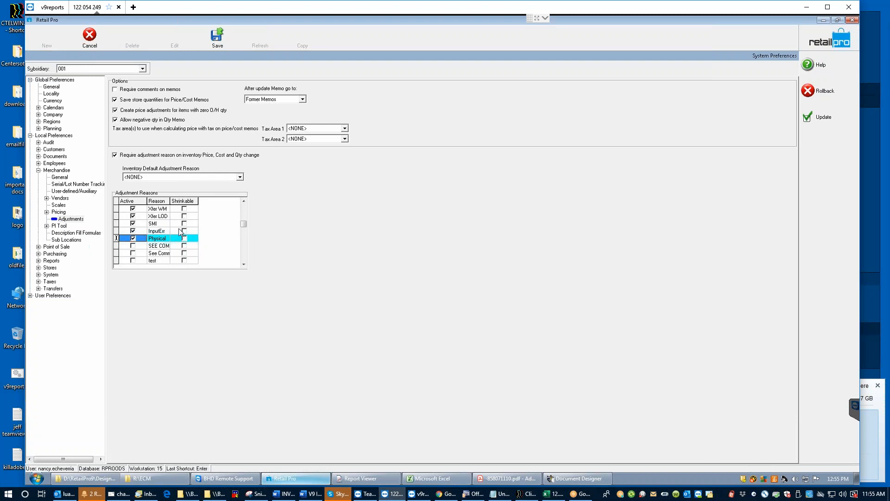
click(245, 202)
click(243, 201)
click(243, 201)
click(243, 201)
click(244, 201)
click(244, 201)
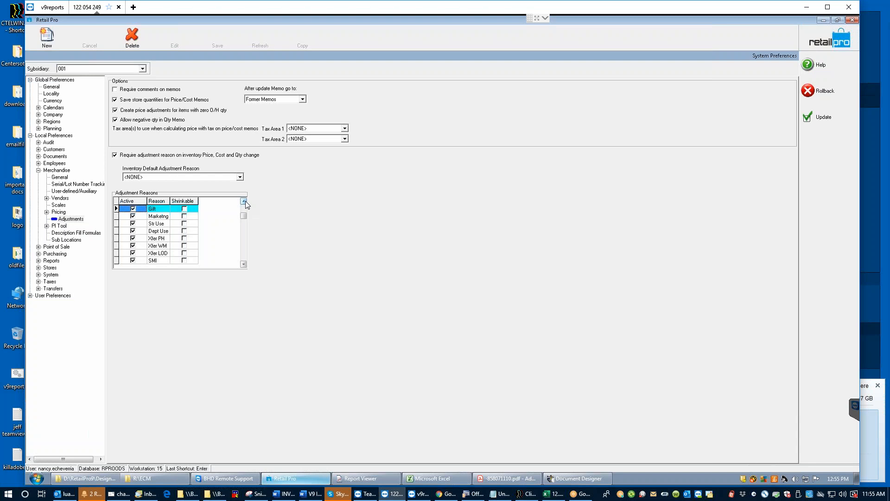
Step: Deactivate the Xfer PH and Xfer LOD adjustment reasons and commit the changes
click(133, 238)
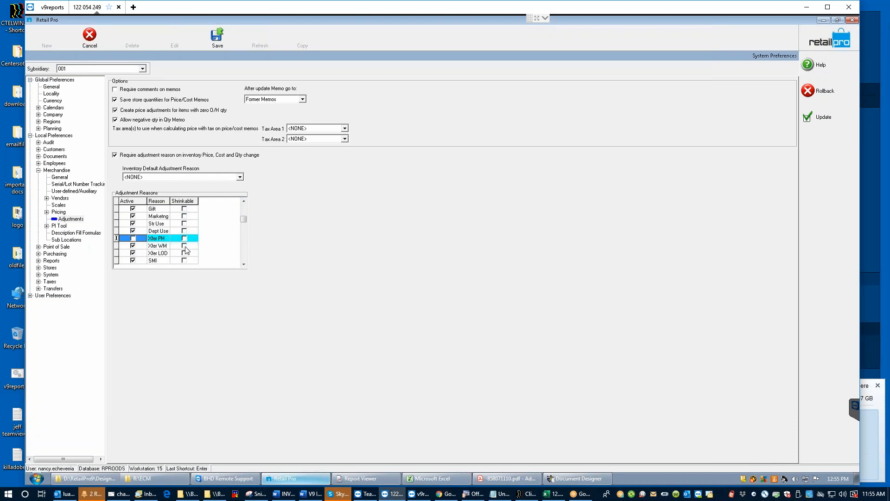
click(133, 253)
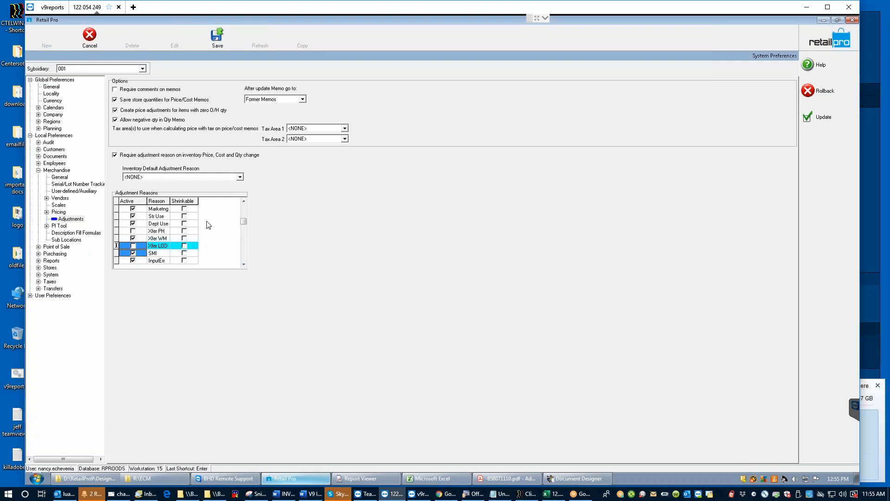
click(244, 202)
click(244, 201)
click(243, 200)
click(244, 201)
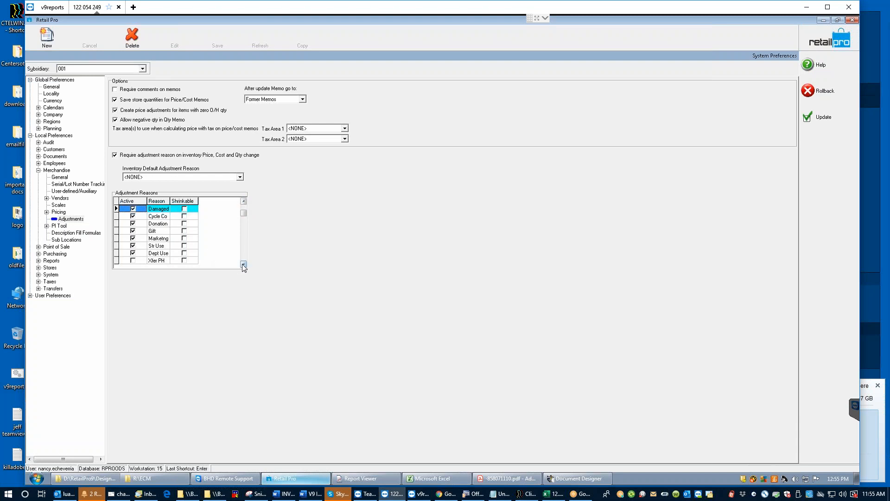
Step: Step through the reasons past Dept Use, SMI and Physical to SEE COM, then Update
click(244, 202)
click(244, 202)
click(243, 202)
click(243, 202)
click(243, 202)
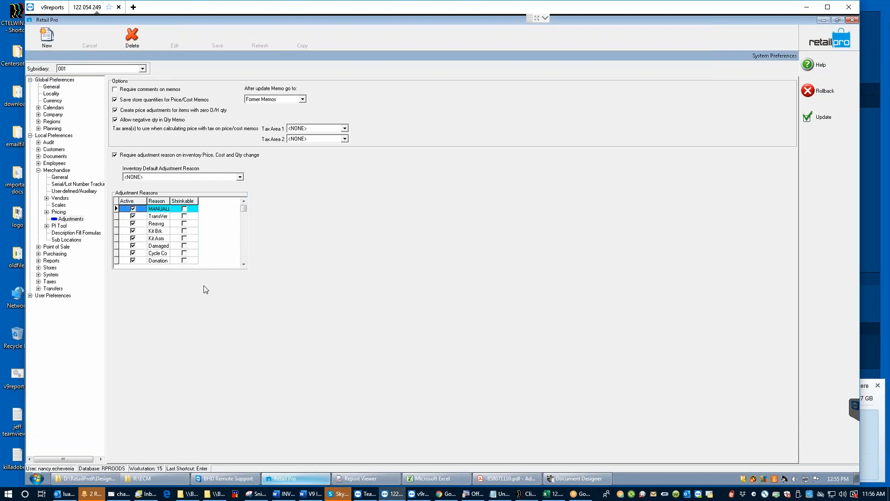
click(243, 263)
click(244, 263)
click(243, 263)
click(243, 263)
click(244, 264)
click(243, 264)
click(243, 264)
click(243, 263)
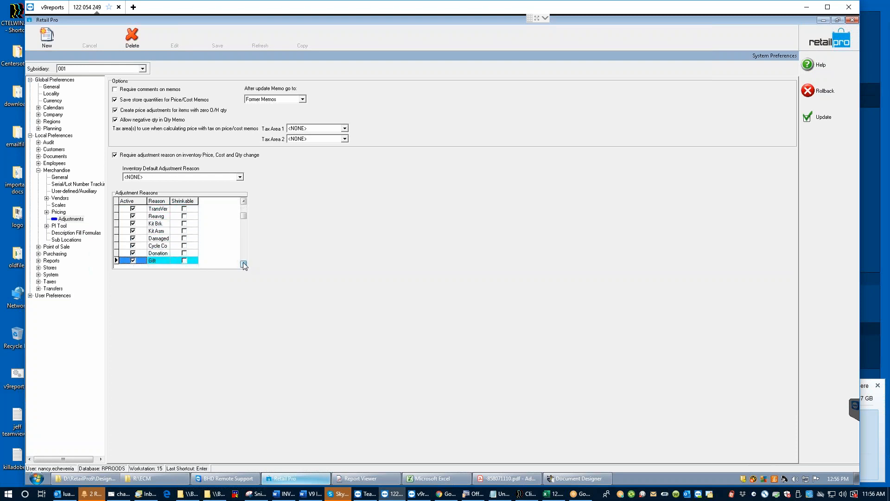
click(243, 263)
click(243, 264)
click(243, 264)
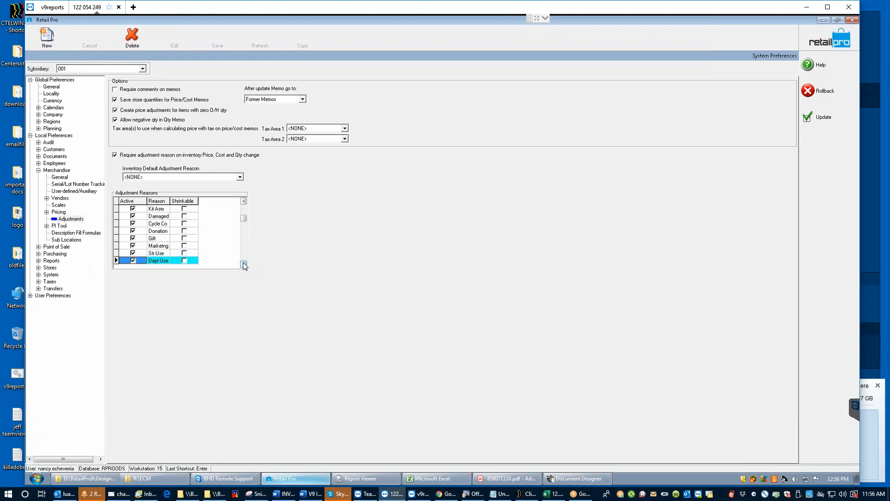
click(243, 263)
click(244, 263)
click(243, 264)
click(243, 264)
click(243, 263)
click(243, 263)
click(244, 263)
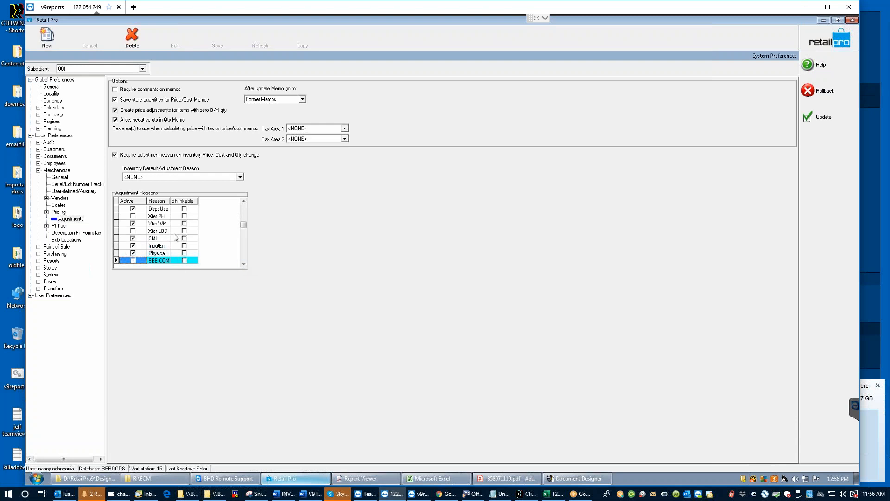
click(243, 263)
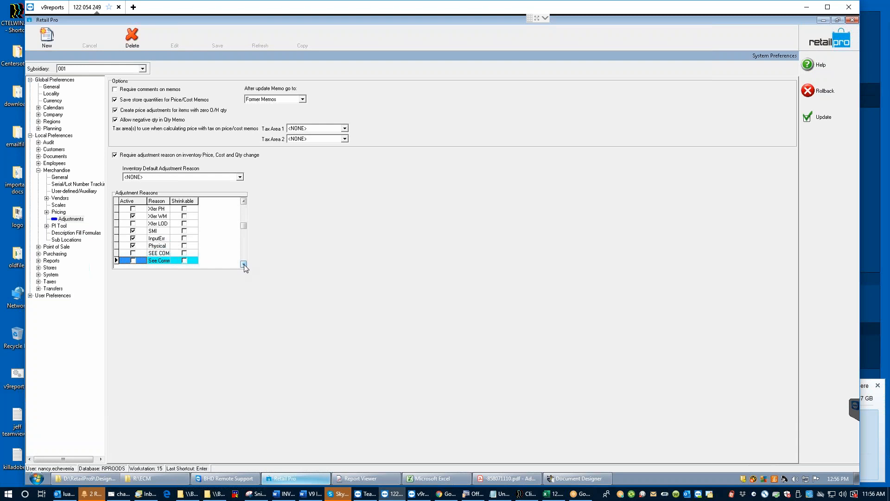
click(817, 117)
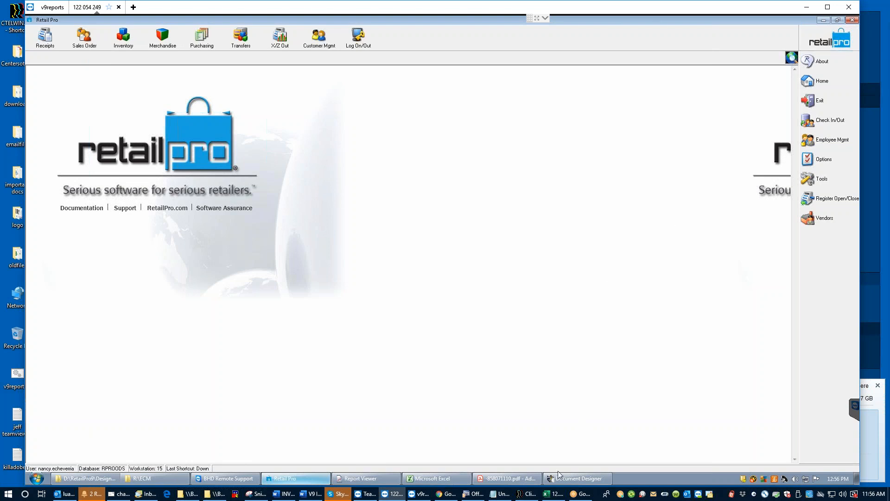
Step: Minimize Retail Pro and launch ECM.exe, allowing it to run
click(823, 21)
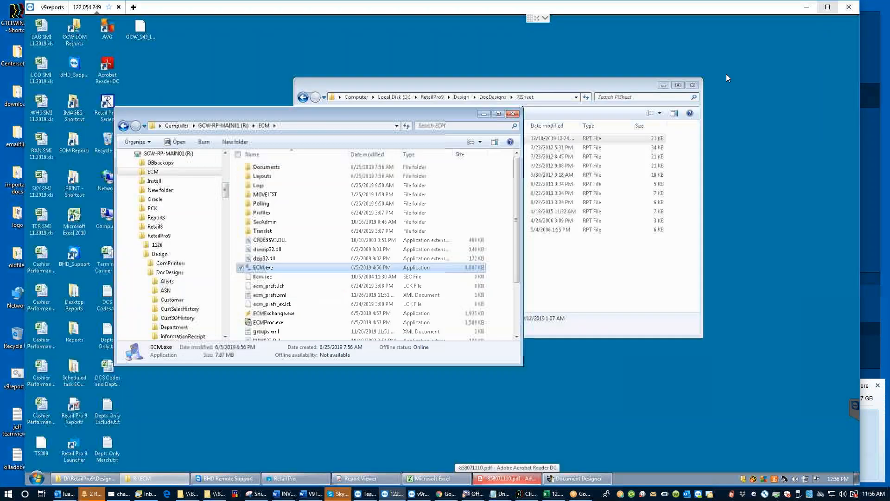
click(265, 269)
double_click(264, 271)
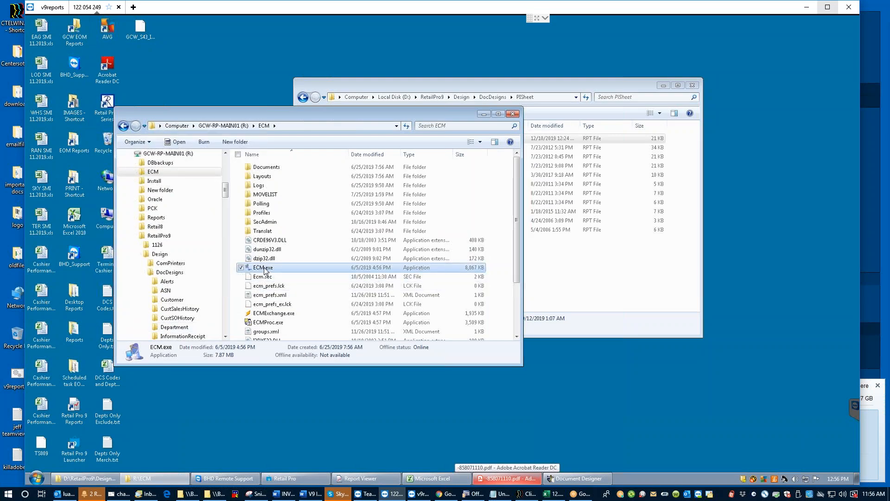
click(465, 255)
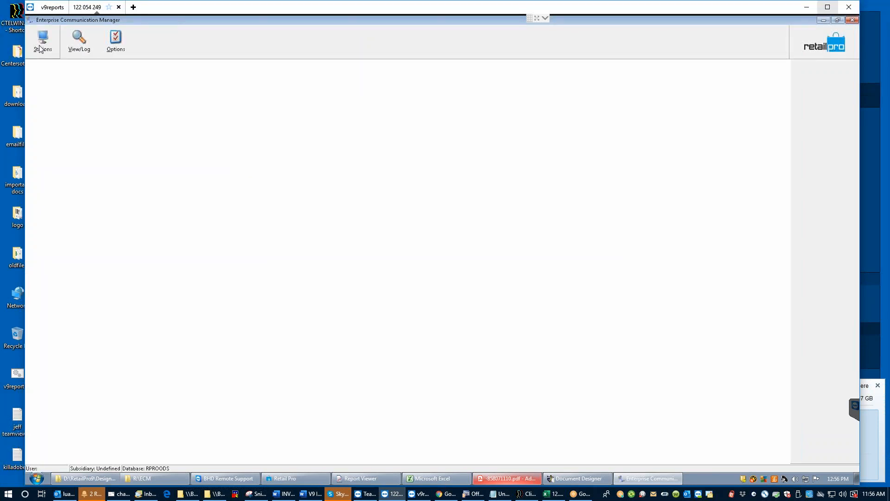
Step: View the Eagle Point station as a single-record form in Stations
click(41, 46)
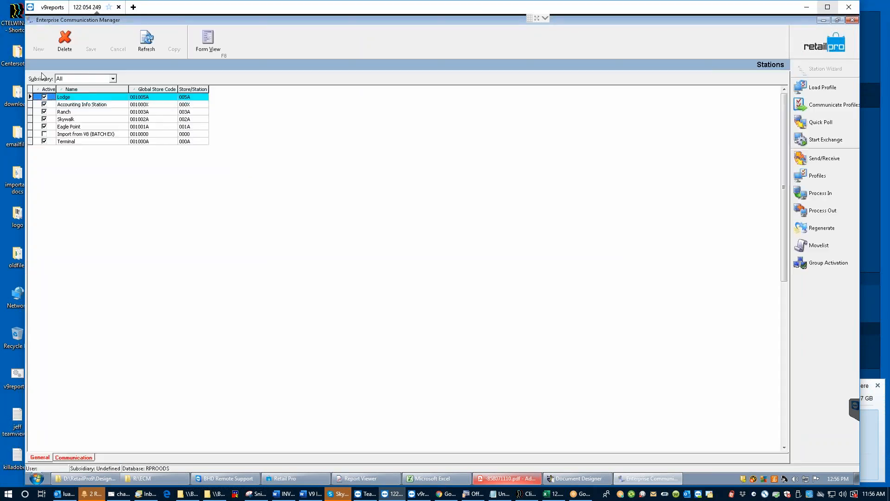
click(70, 128)
click(215, 43)
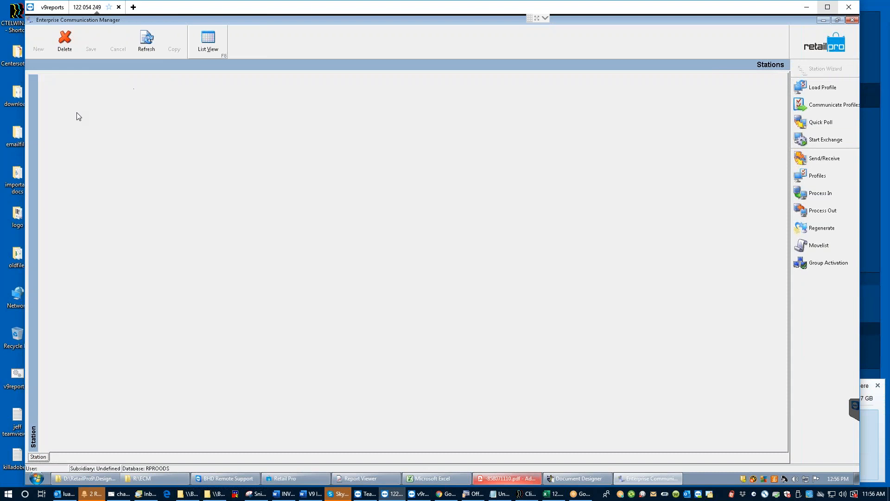
click(827, 42)
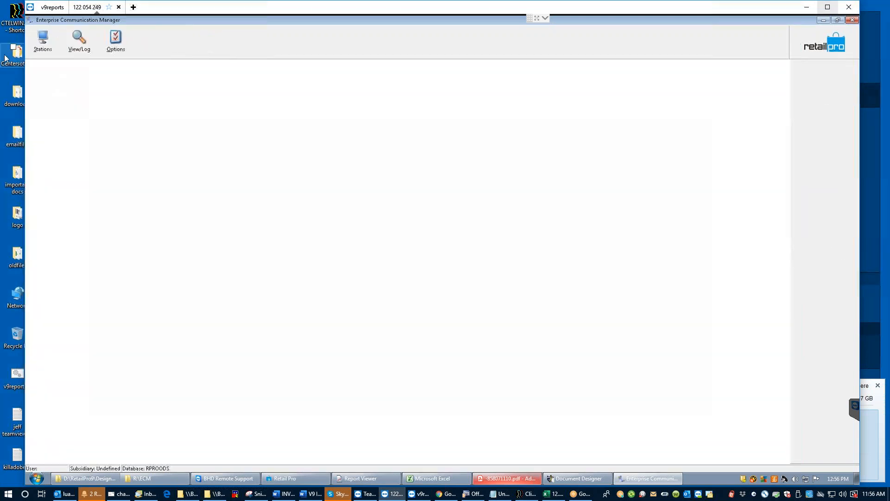
Step: Reopen Stations, check Skywalk and Eagle Point, and view their Communication settings in Form View
click(43, 47)
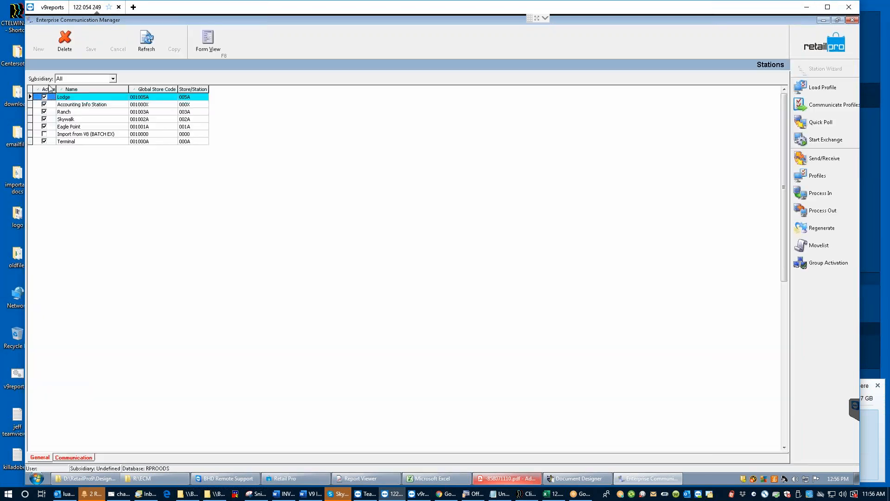
click(63, 120)
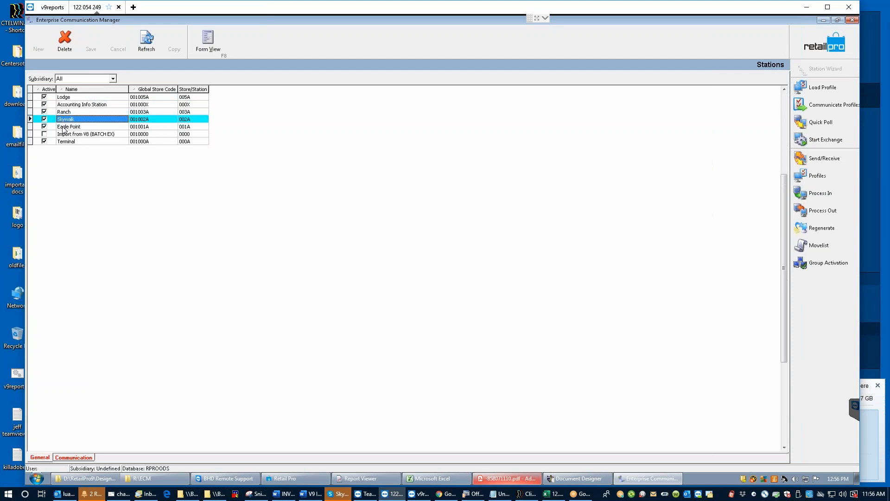
click(65, 128)
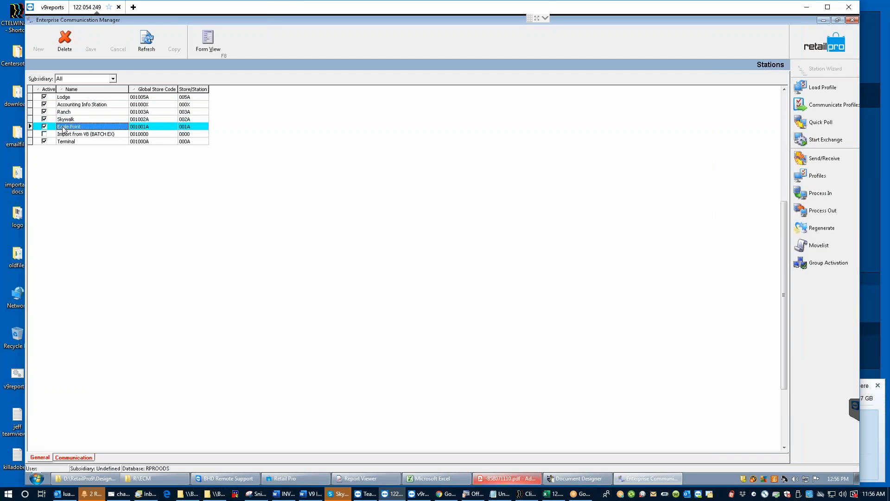
click(73, 457)
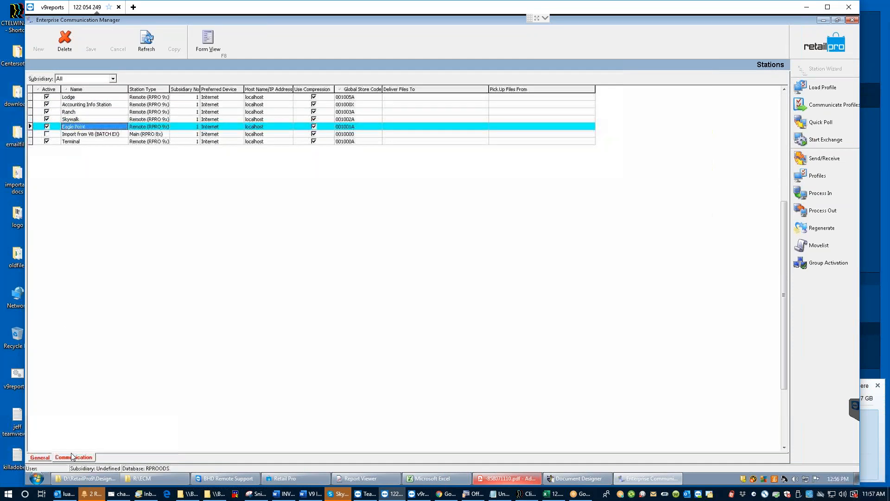
click(210, 43)
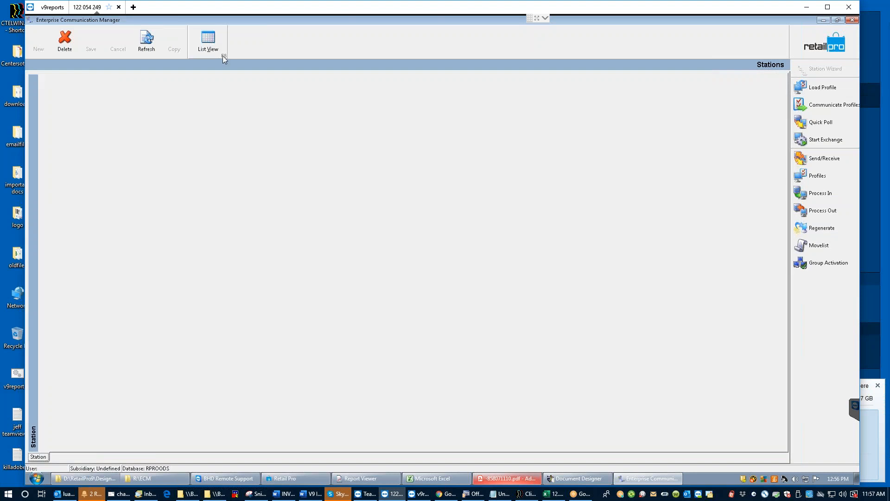
Step: Close the stations view and exit Enterprise Communication Manager, confirming with OK
click(827, 41)
click(824, 86)
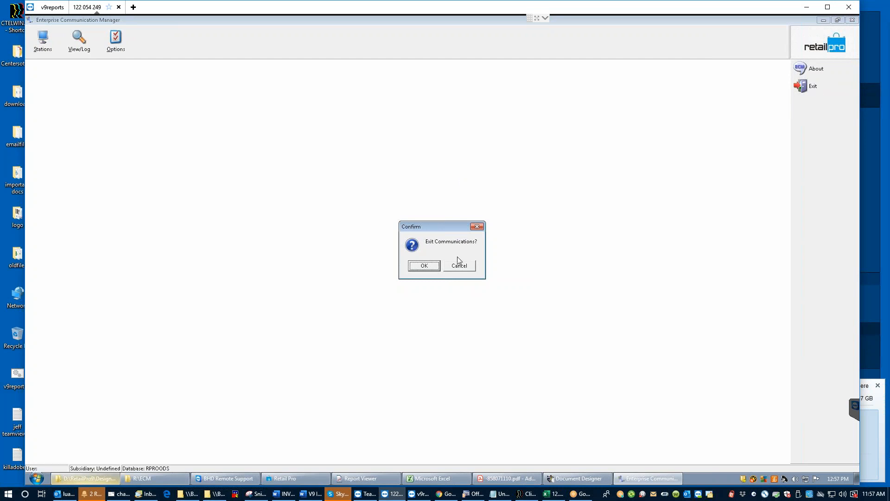
click(425, 266)
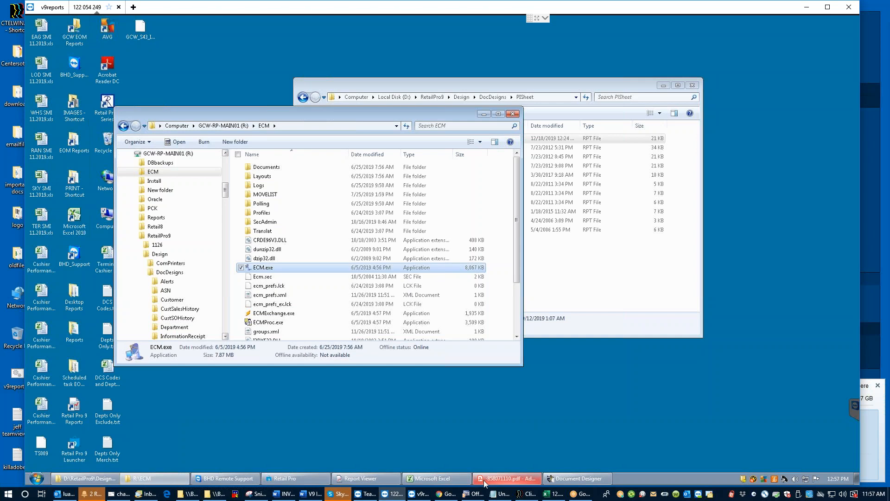
Step: Restore Retail Pro and open Inventory > Physical Inventory > Stores sheets for subsidiary 001
click(304, 480)
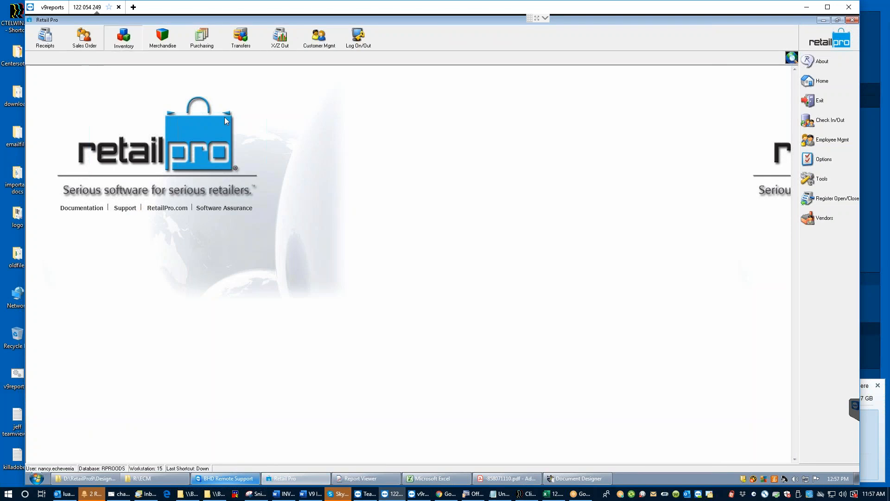
click(124, 44)
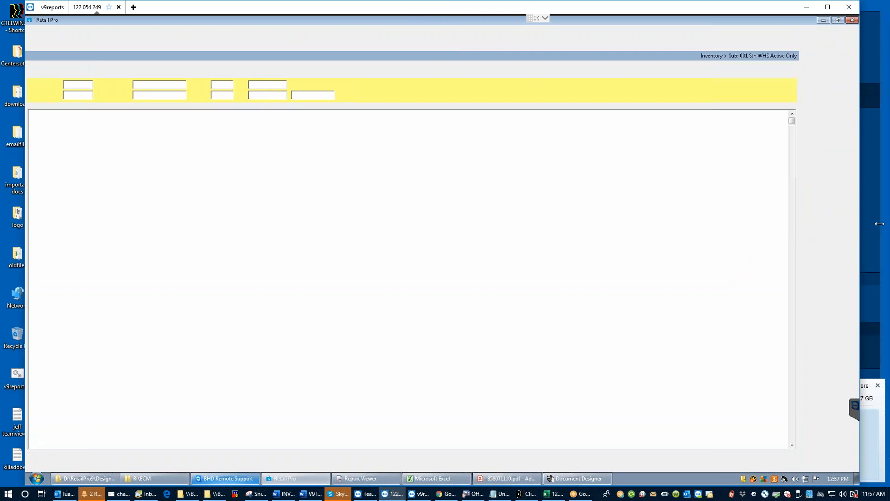
click(826, 239)
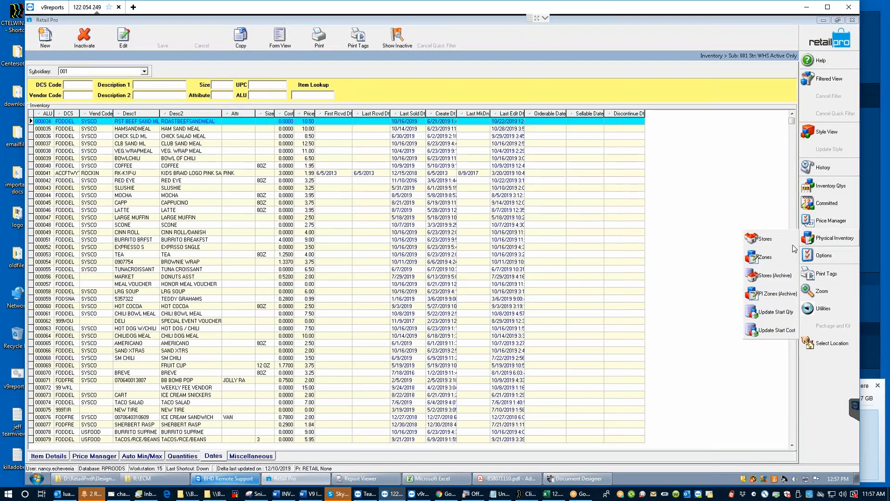
click(772, 243)
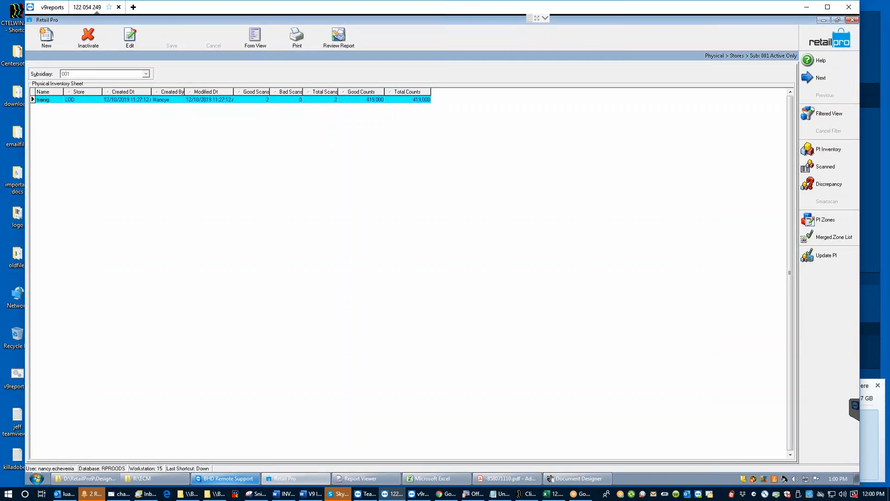
Step: Close the LOD Physical Inventory Sheet with Esc to return to the Inventory list
key(Escape)
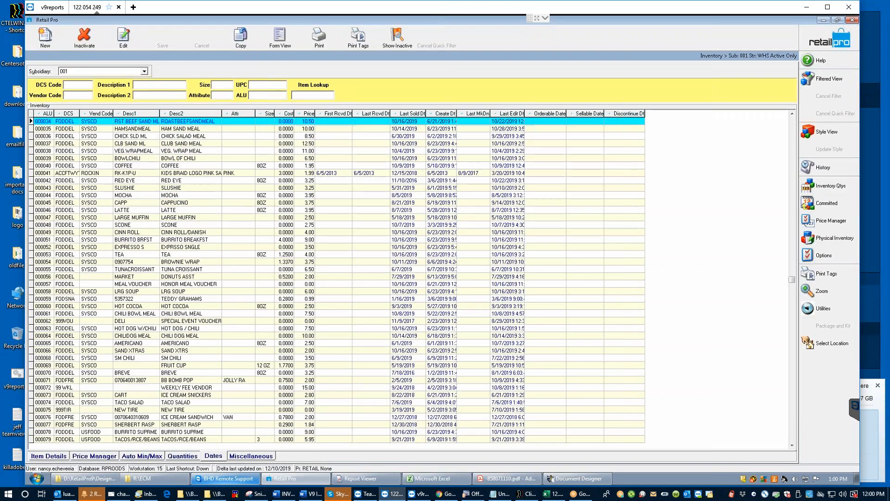